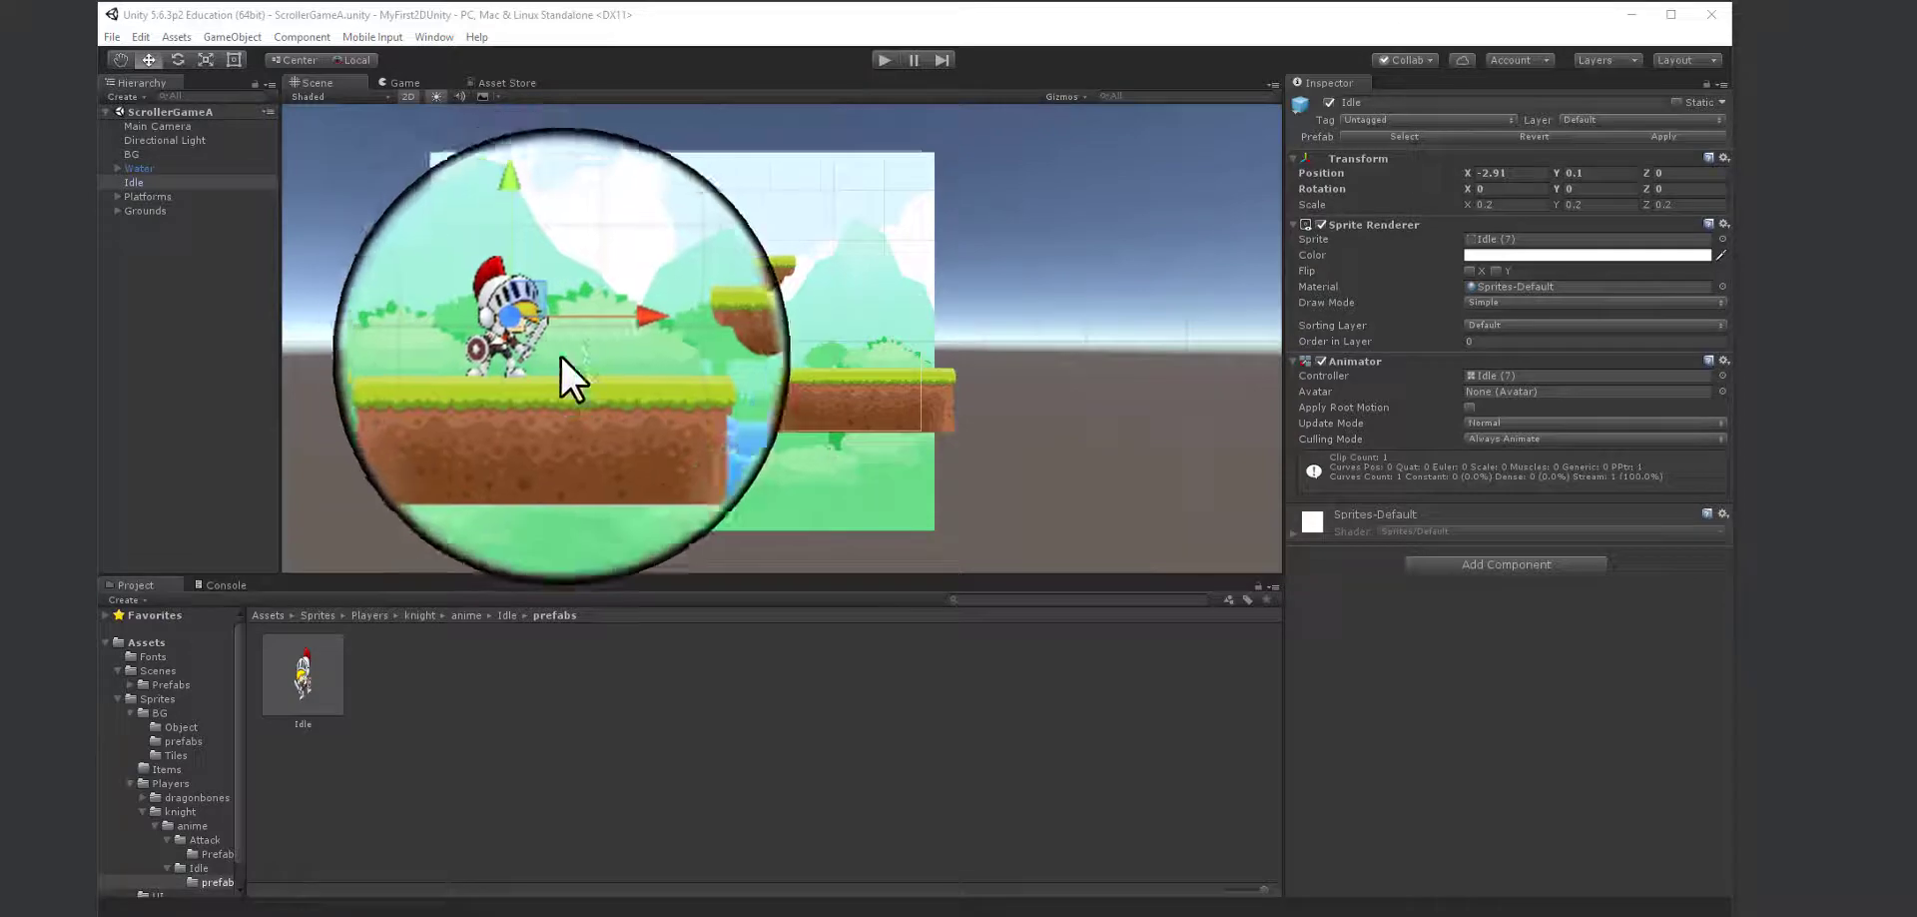
- Move the knight to about X -2.28 on the ground platform and open the Scenes asset folder
drag(595, 333, 639, 303)
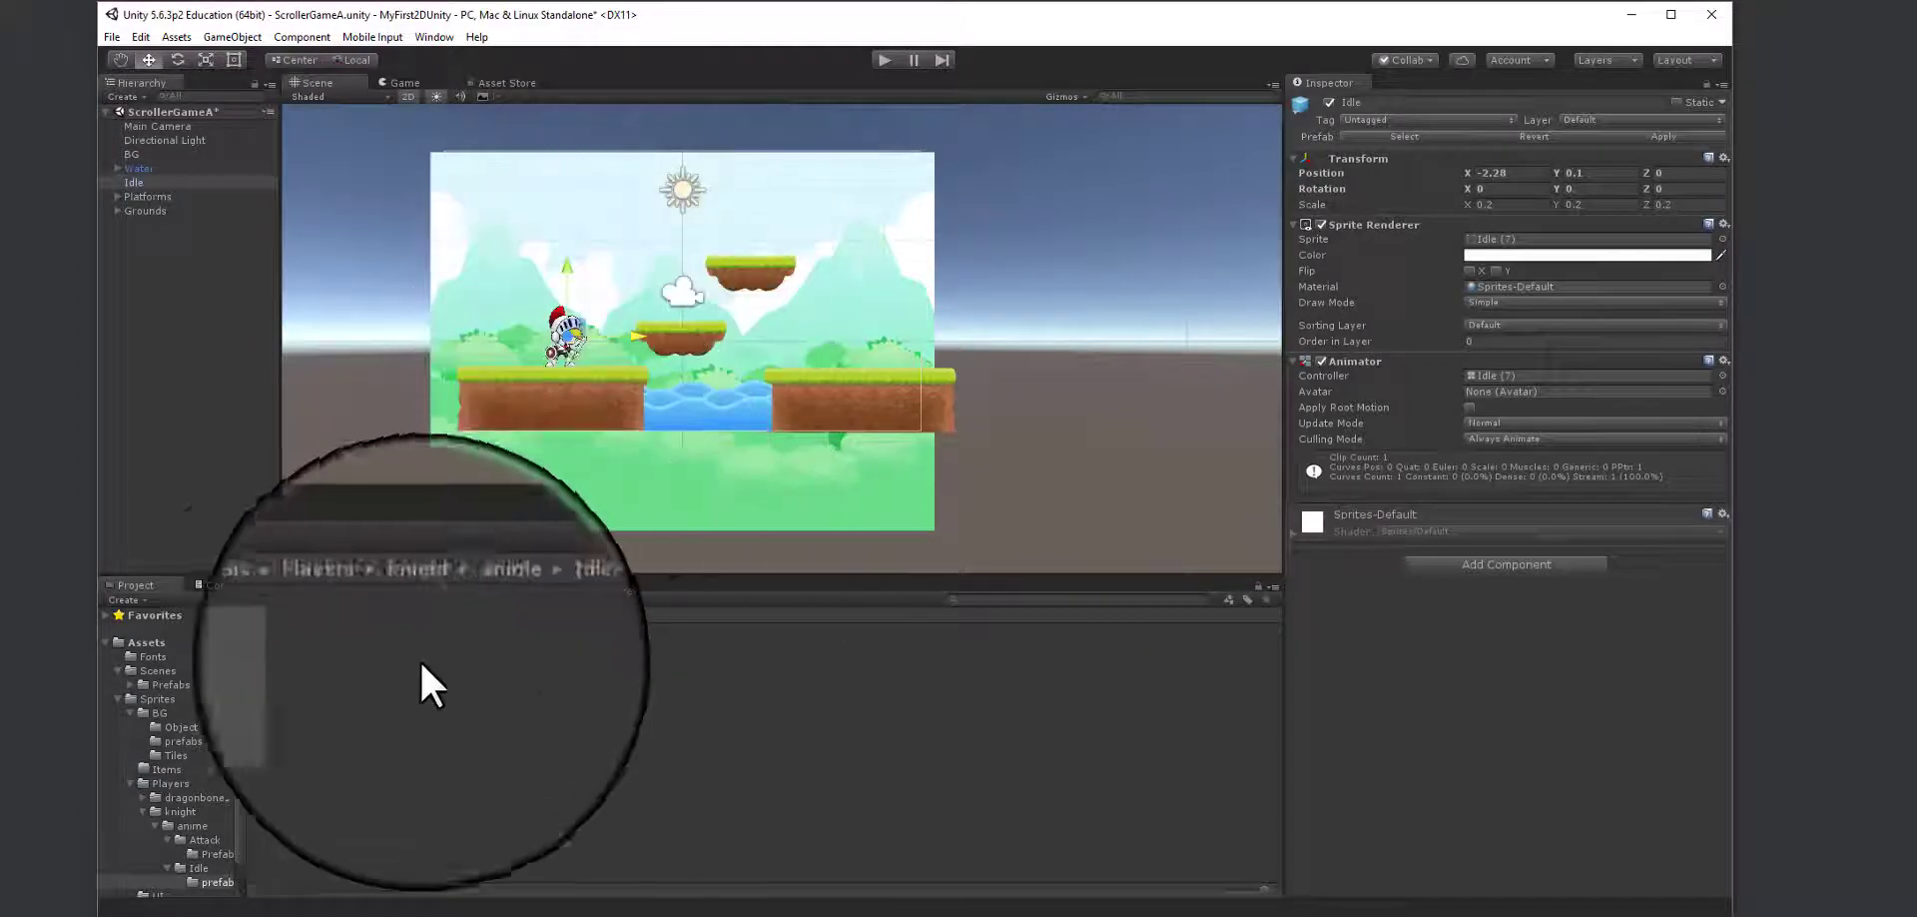
click(275, 611)
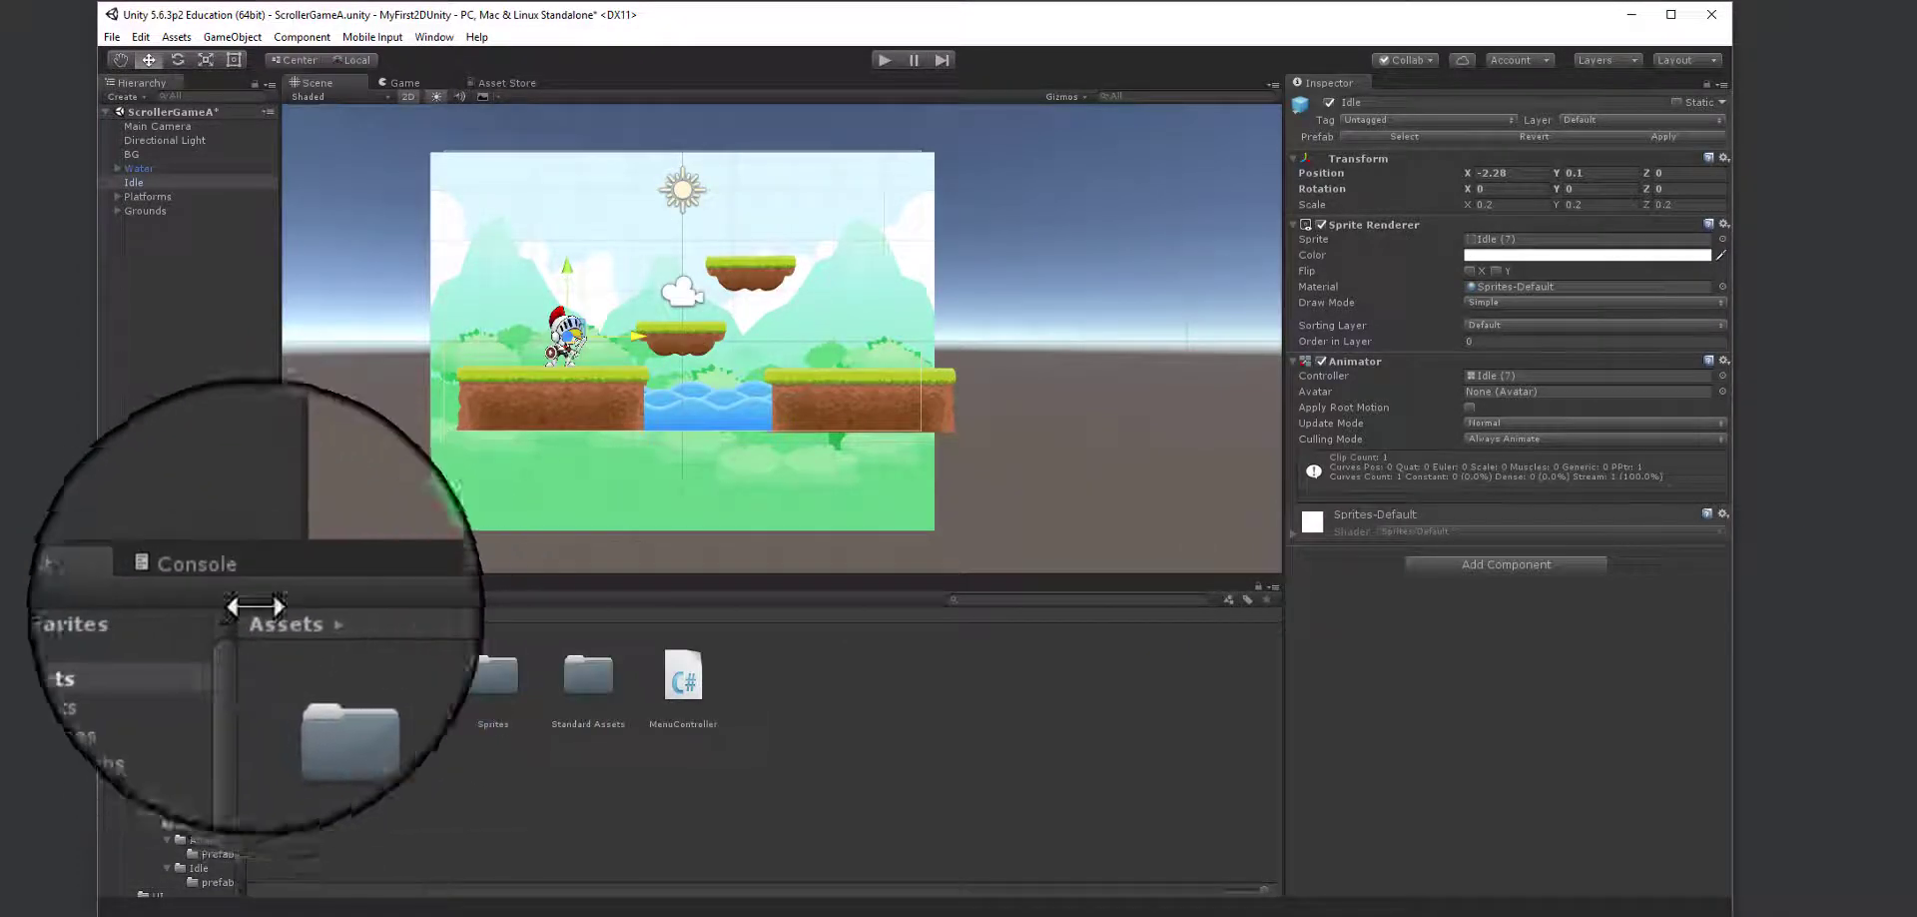
click(405, 680)
double_click(405, 679)
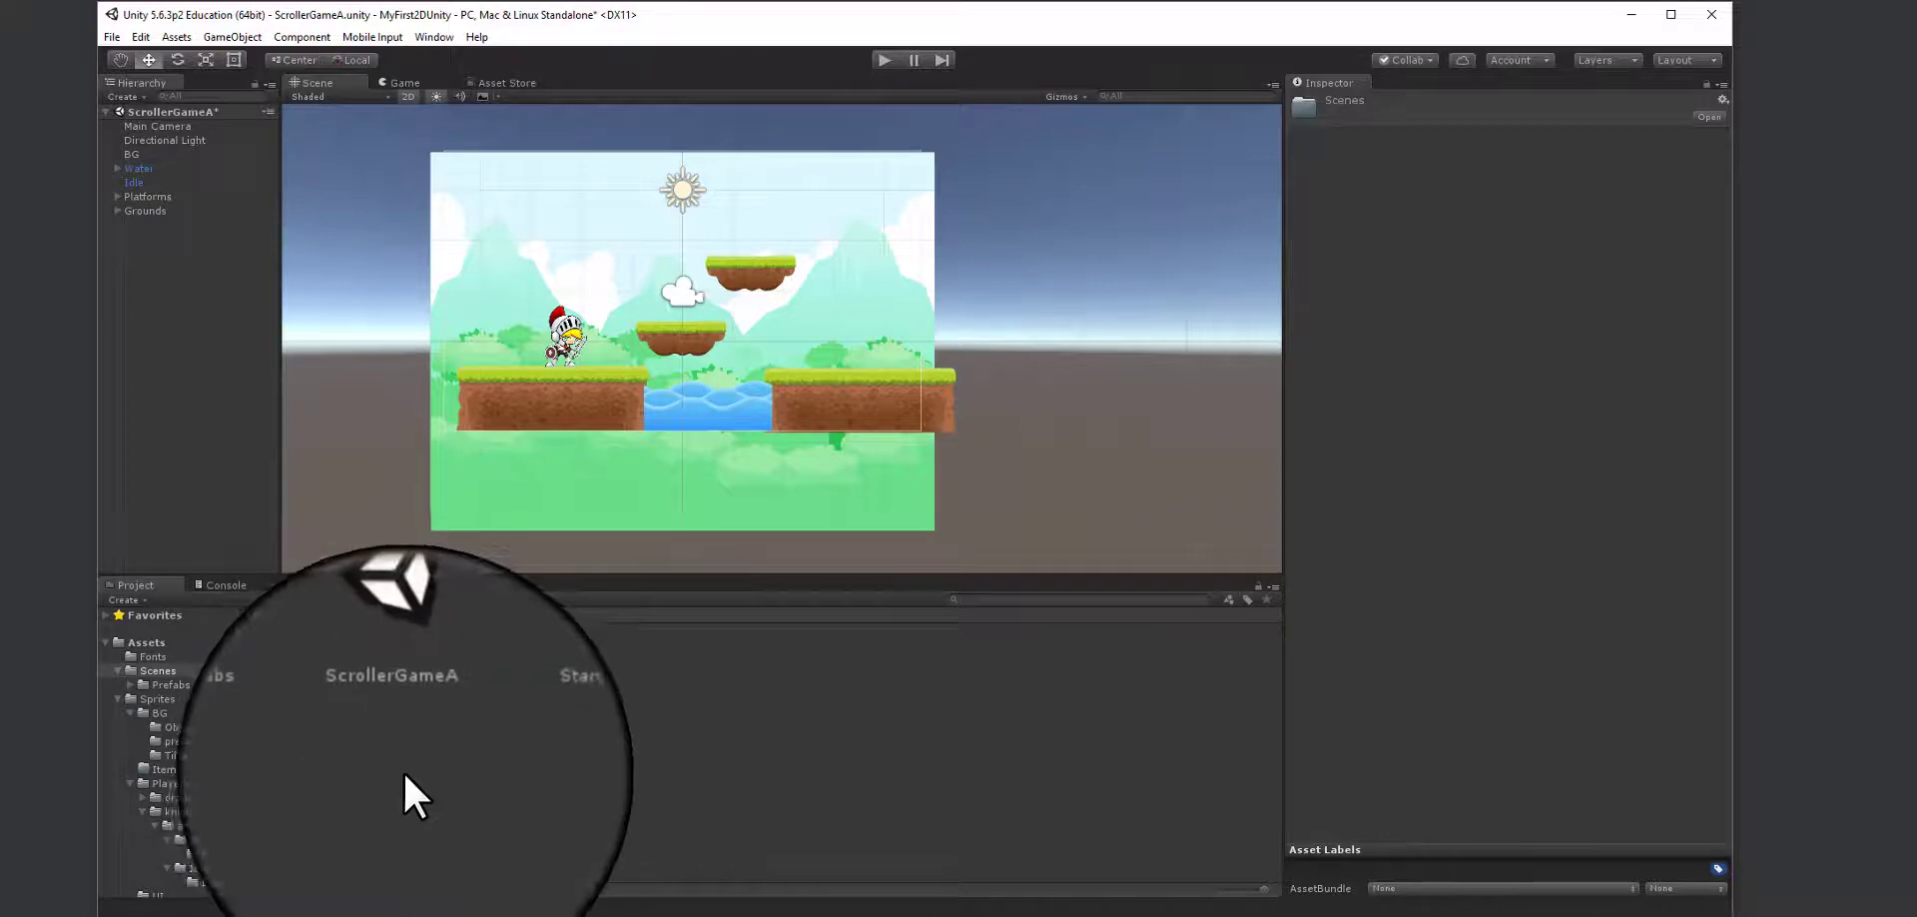
right_click(405, 771)
mouse_move(483, 453)
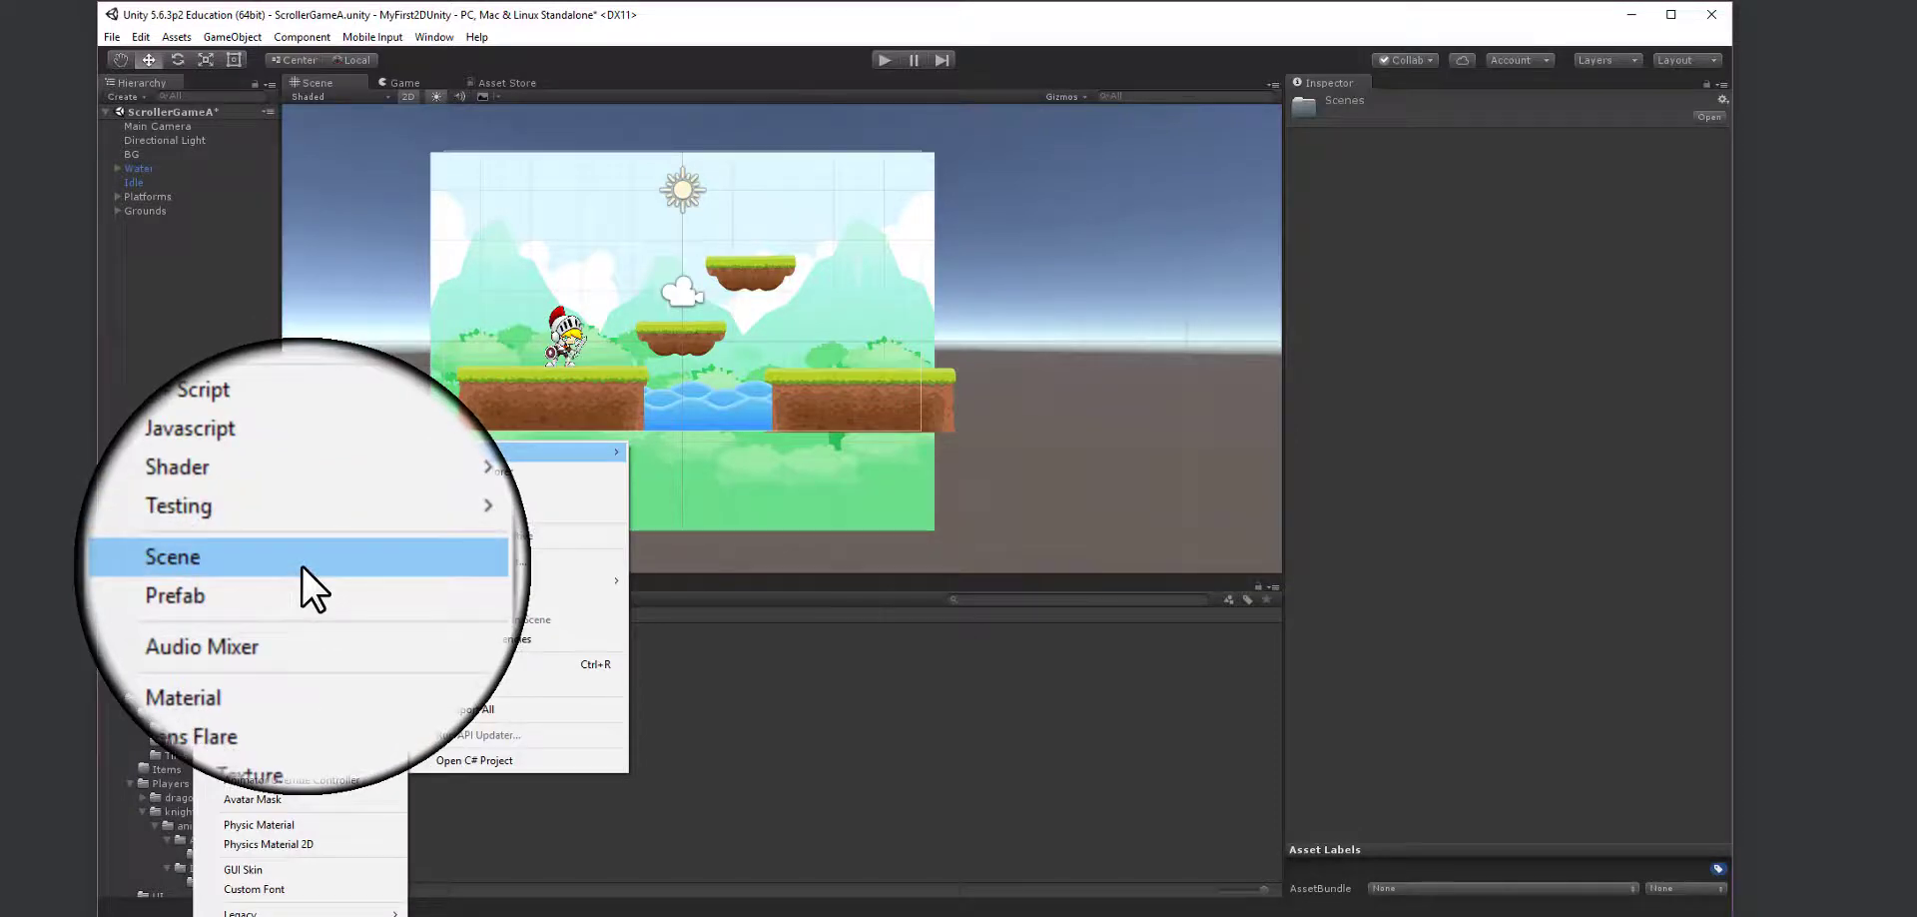
click(305, 581)
click(408, 675)
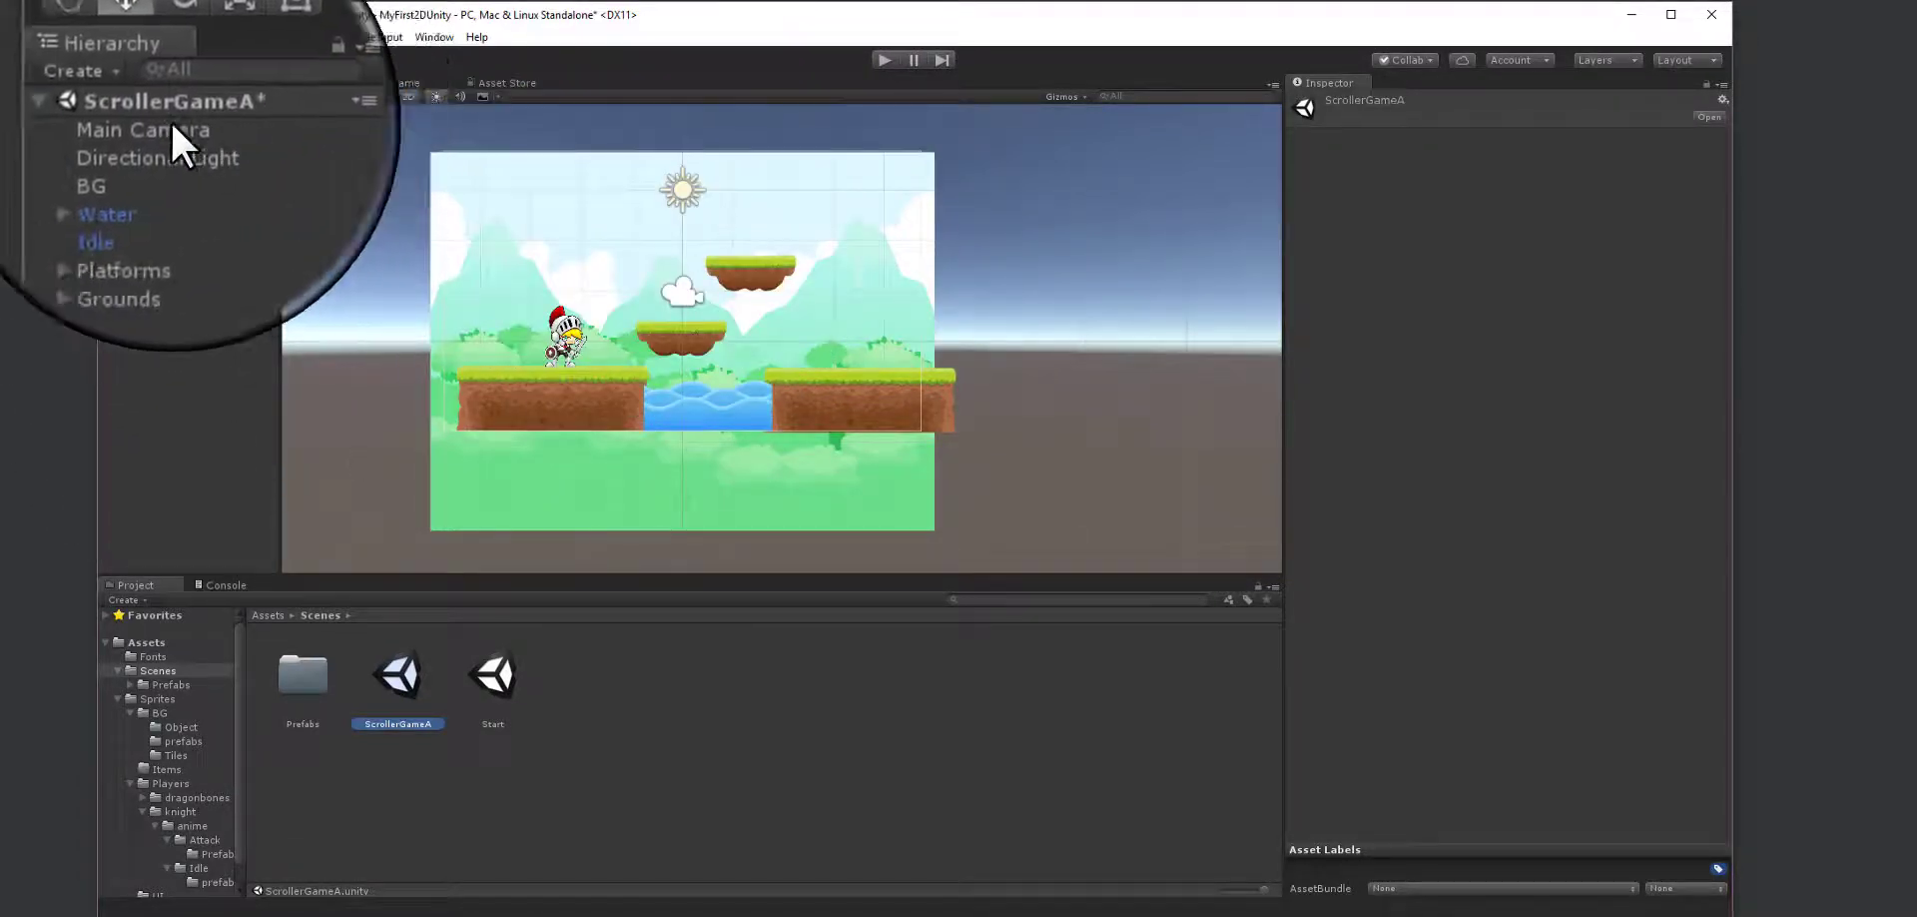
click(517, 777)
- Duplicate the ScrollerGameA scene and try to rename the copy as Start
click(405, 679)
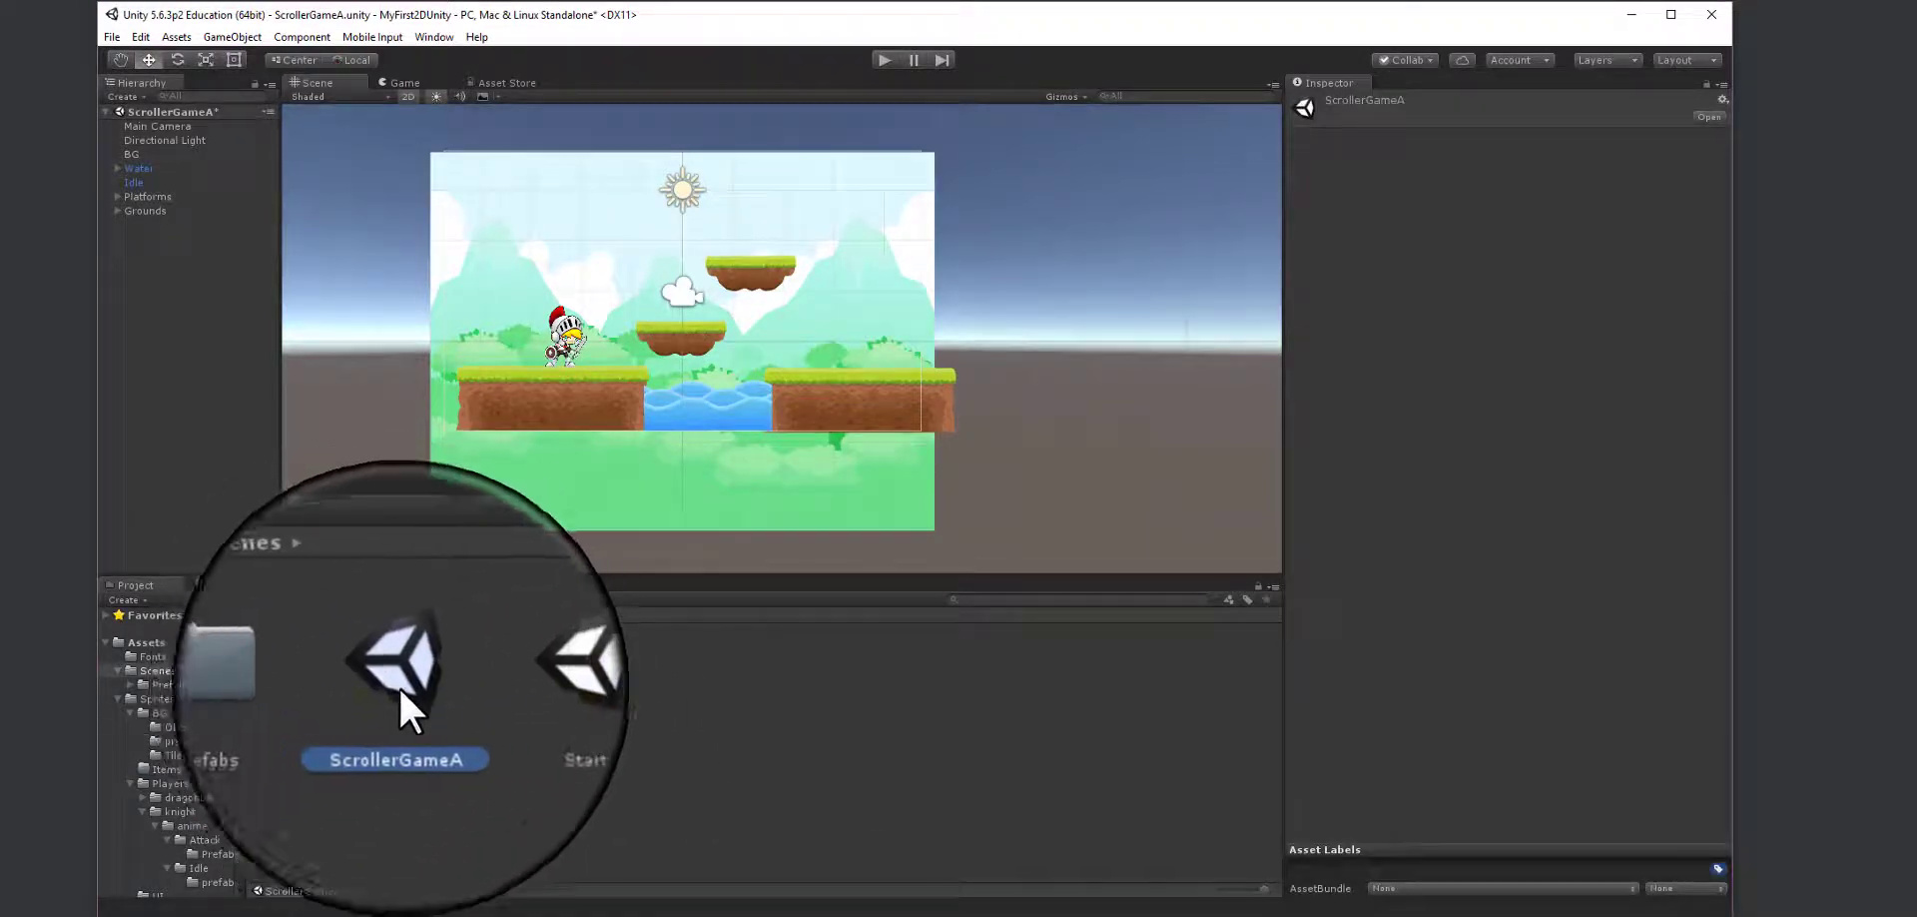
key(ctrl+d)
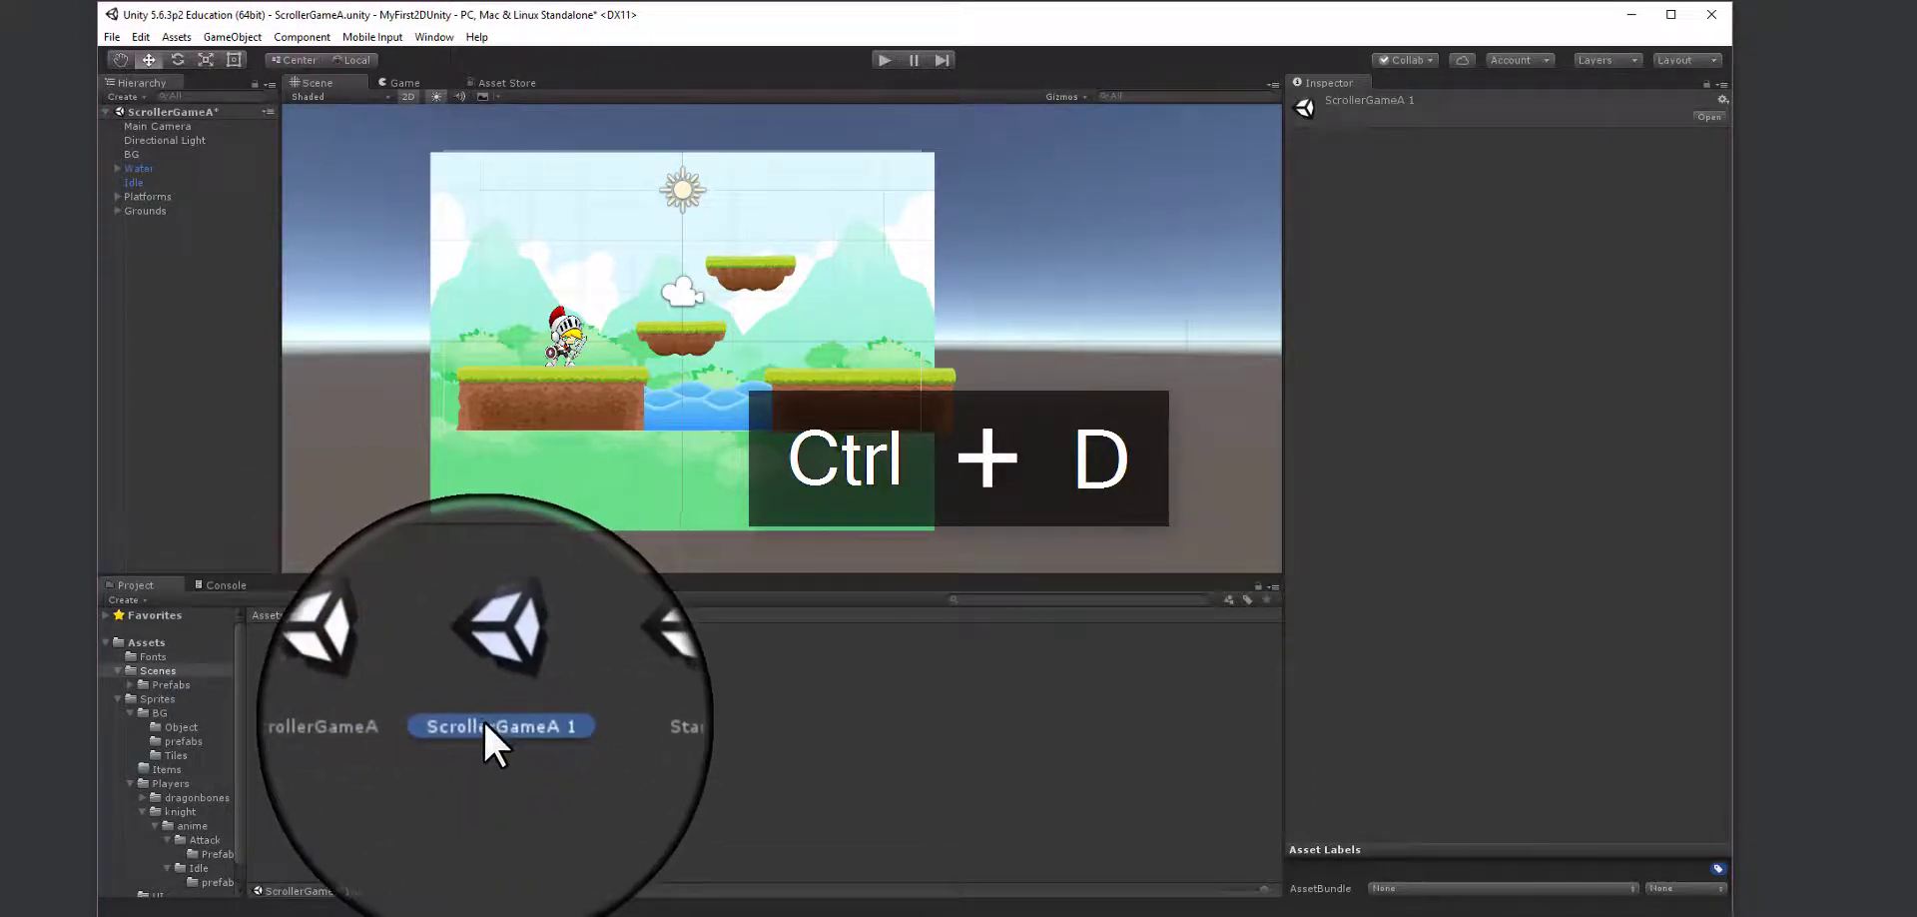
click(493, 723)
text(Start)
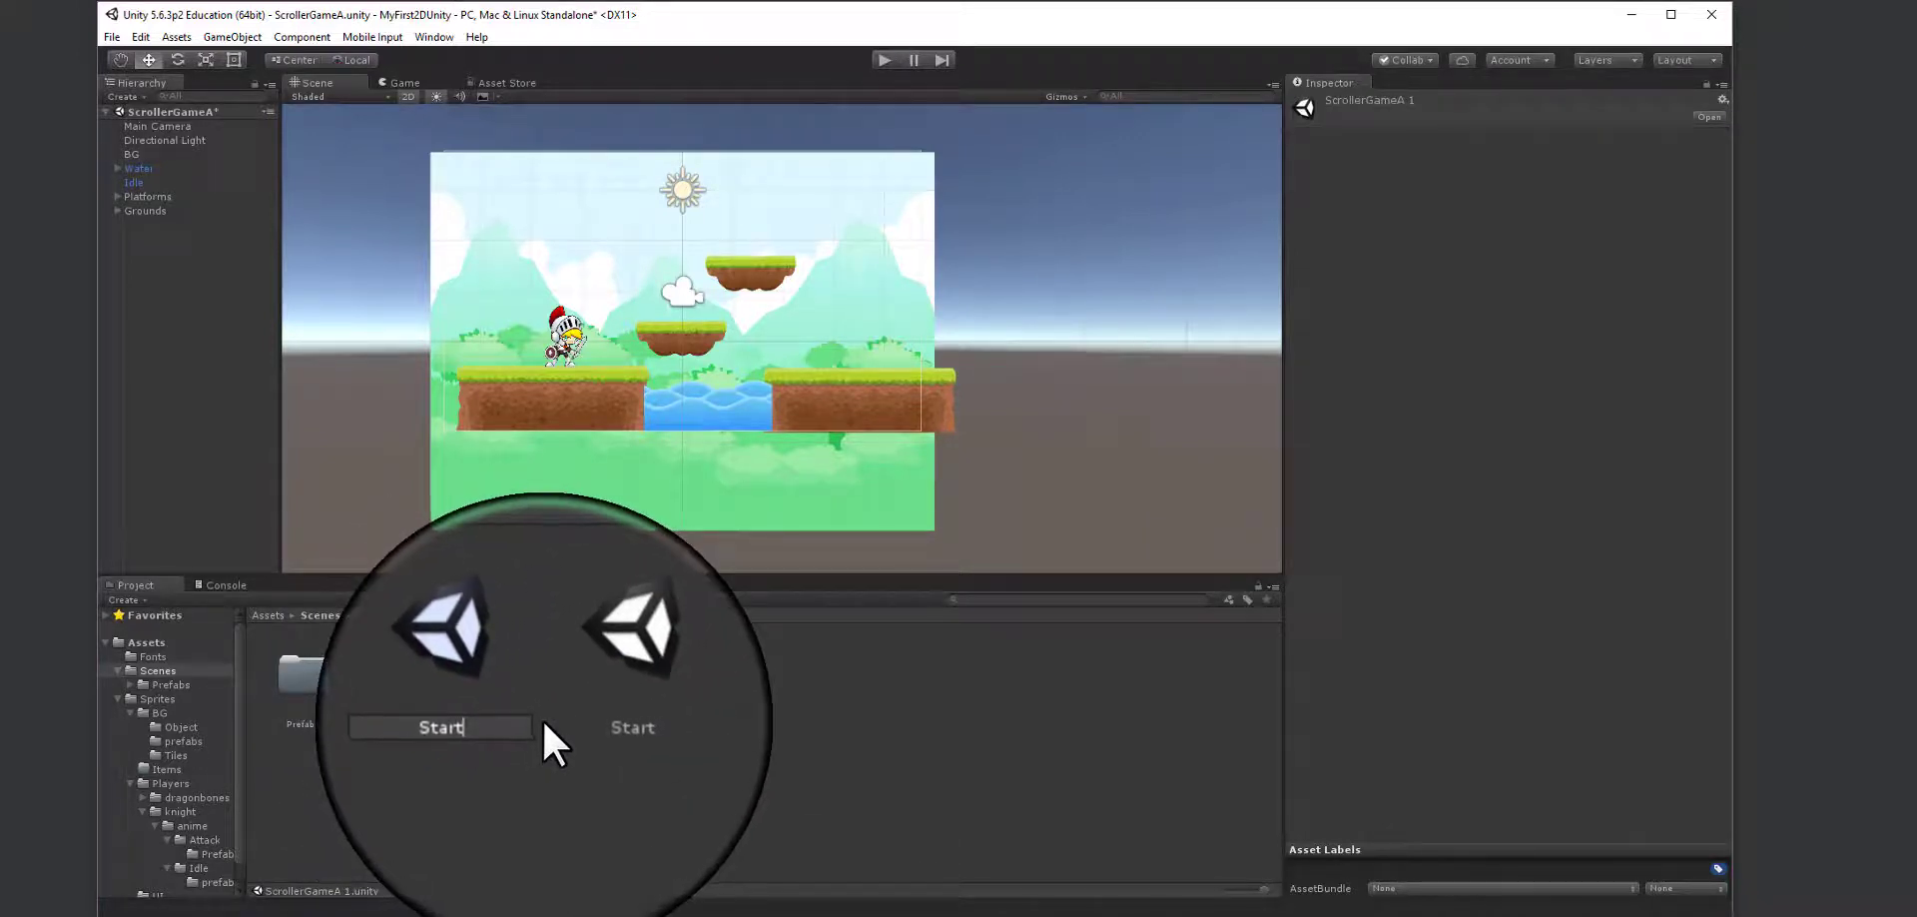
key(Return)
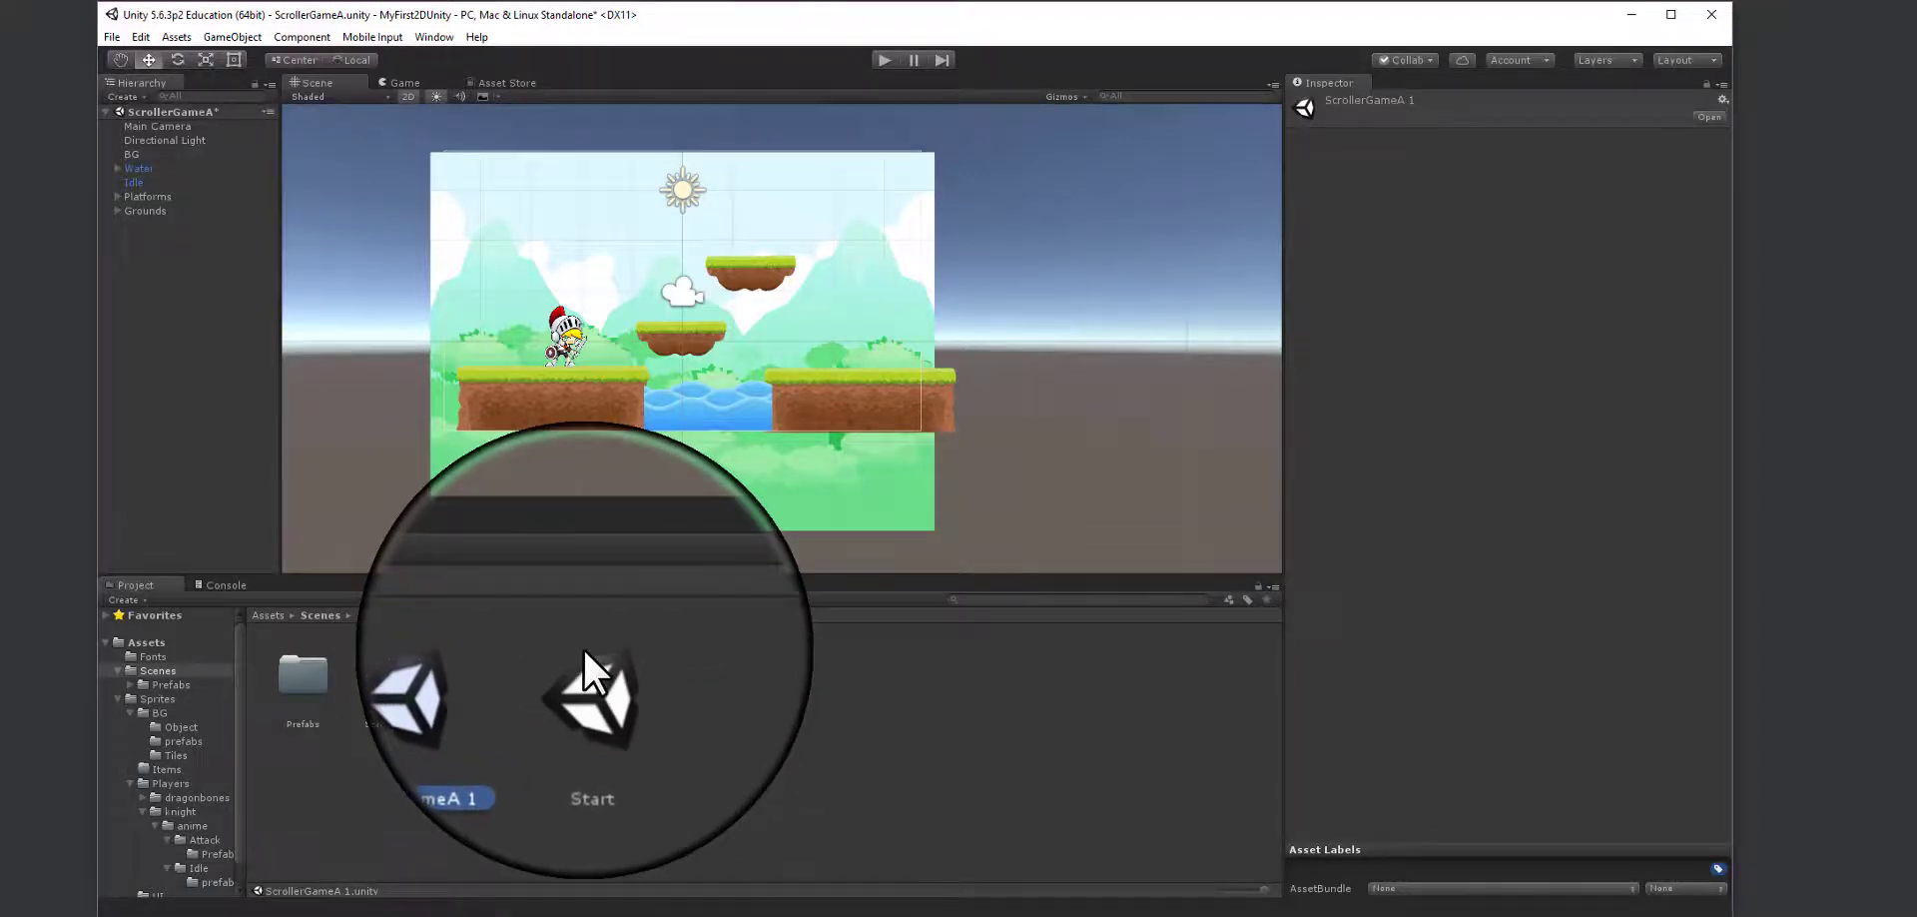
- Rename the existing Start scene as Start2
click(583, 721)
click(602, 721)
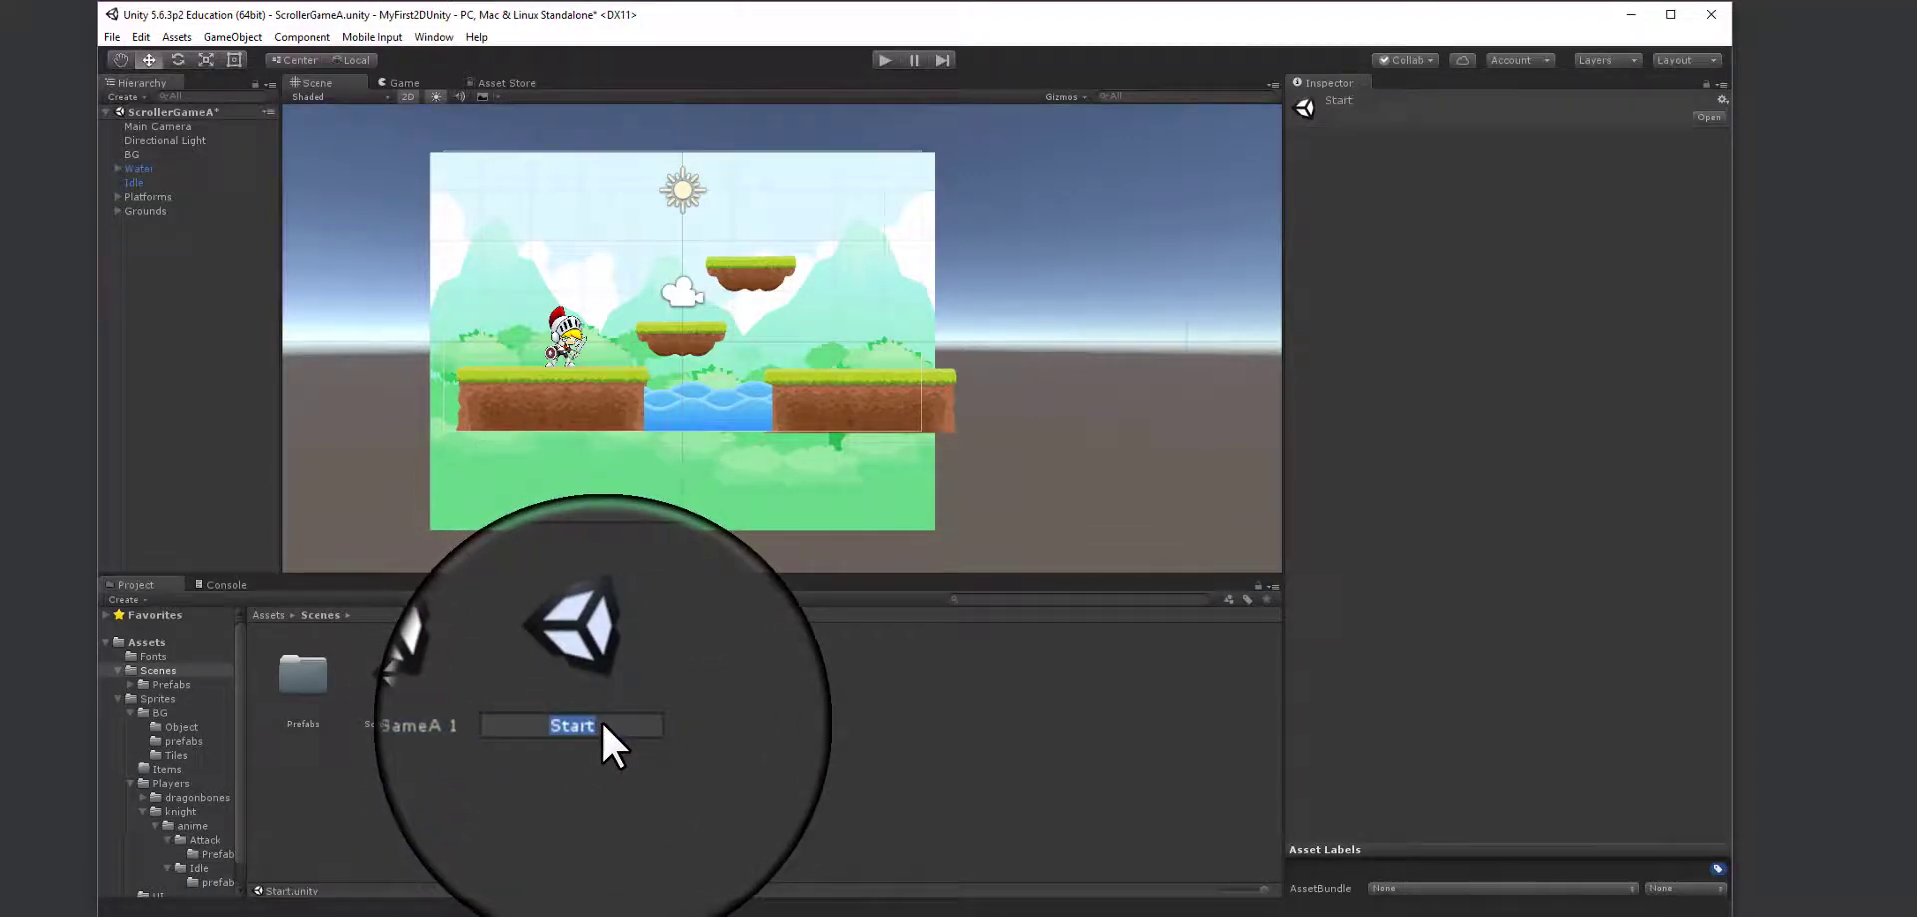
text(2)
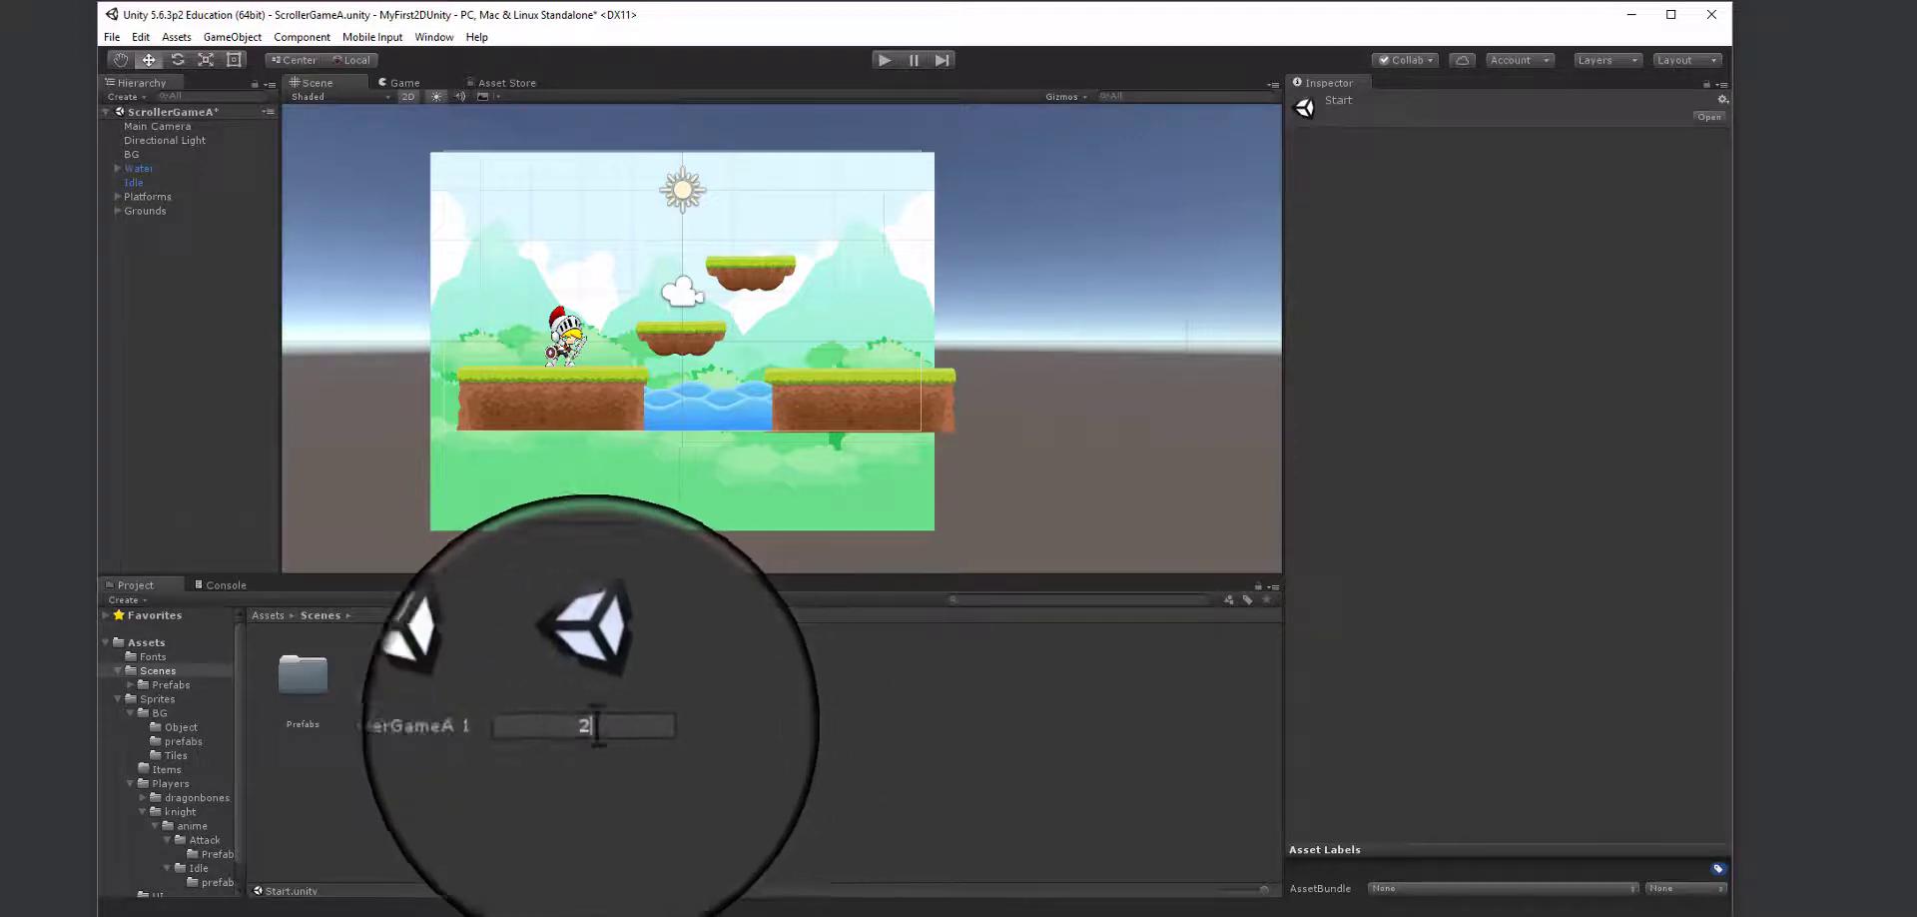
key(ctrl+z)
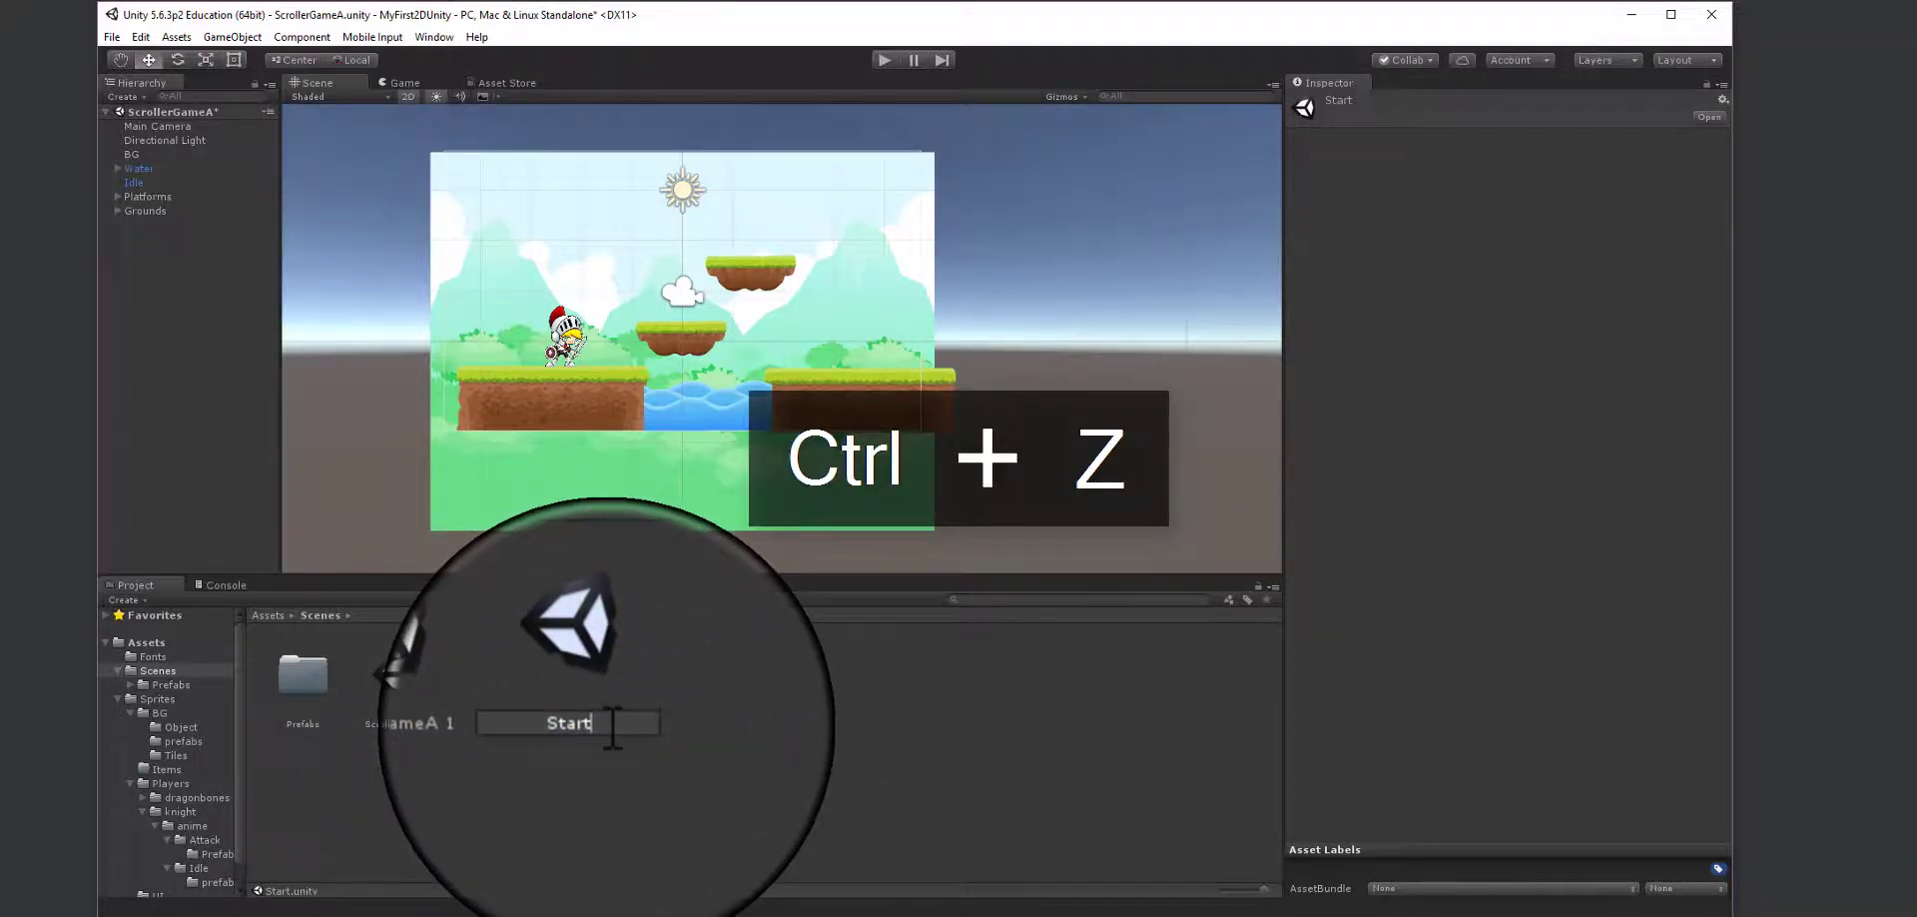
- Rename the duplicated scene ScrollerGameA 1 as Start and open it, saving the pending changes to ScrollerGameA
click(483, 724)
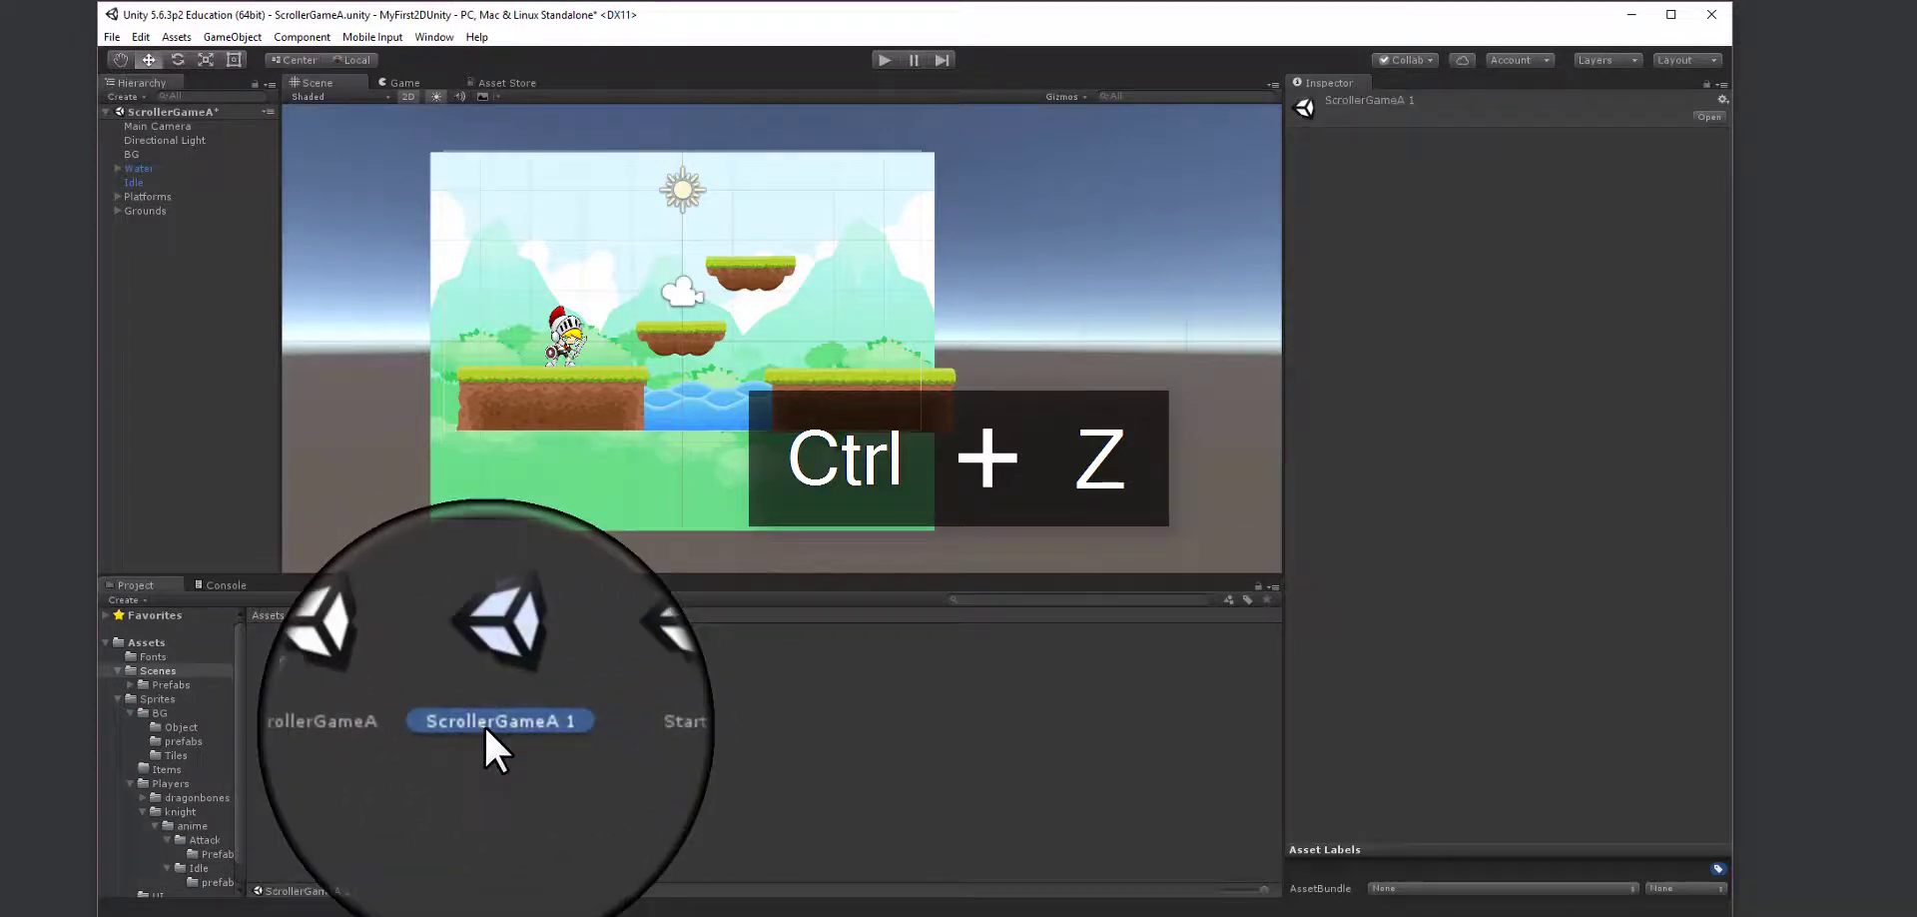
click(506, 723)
text(Start)
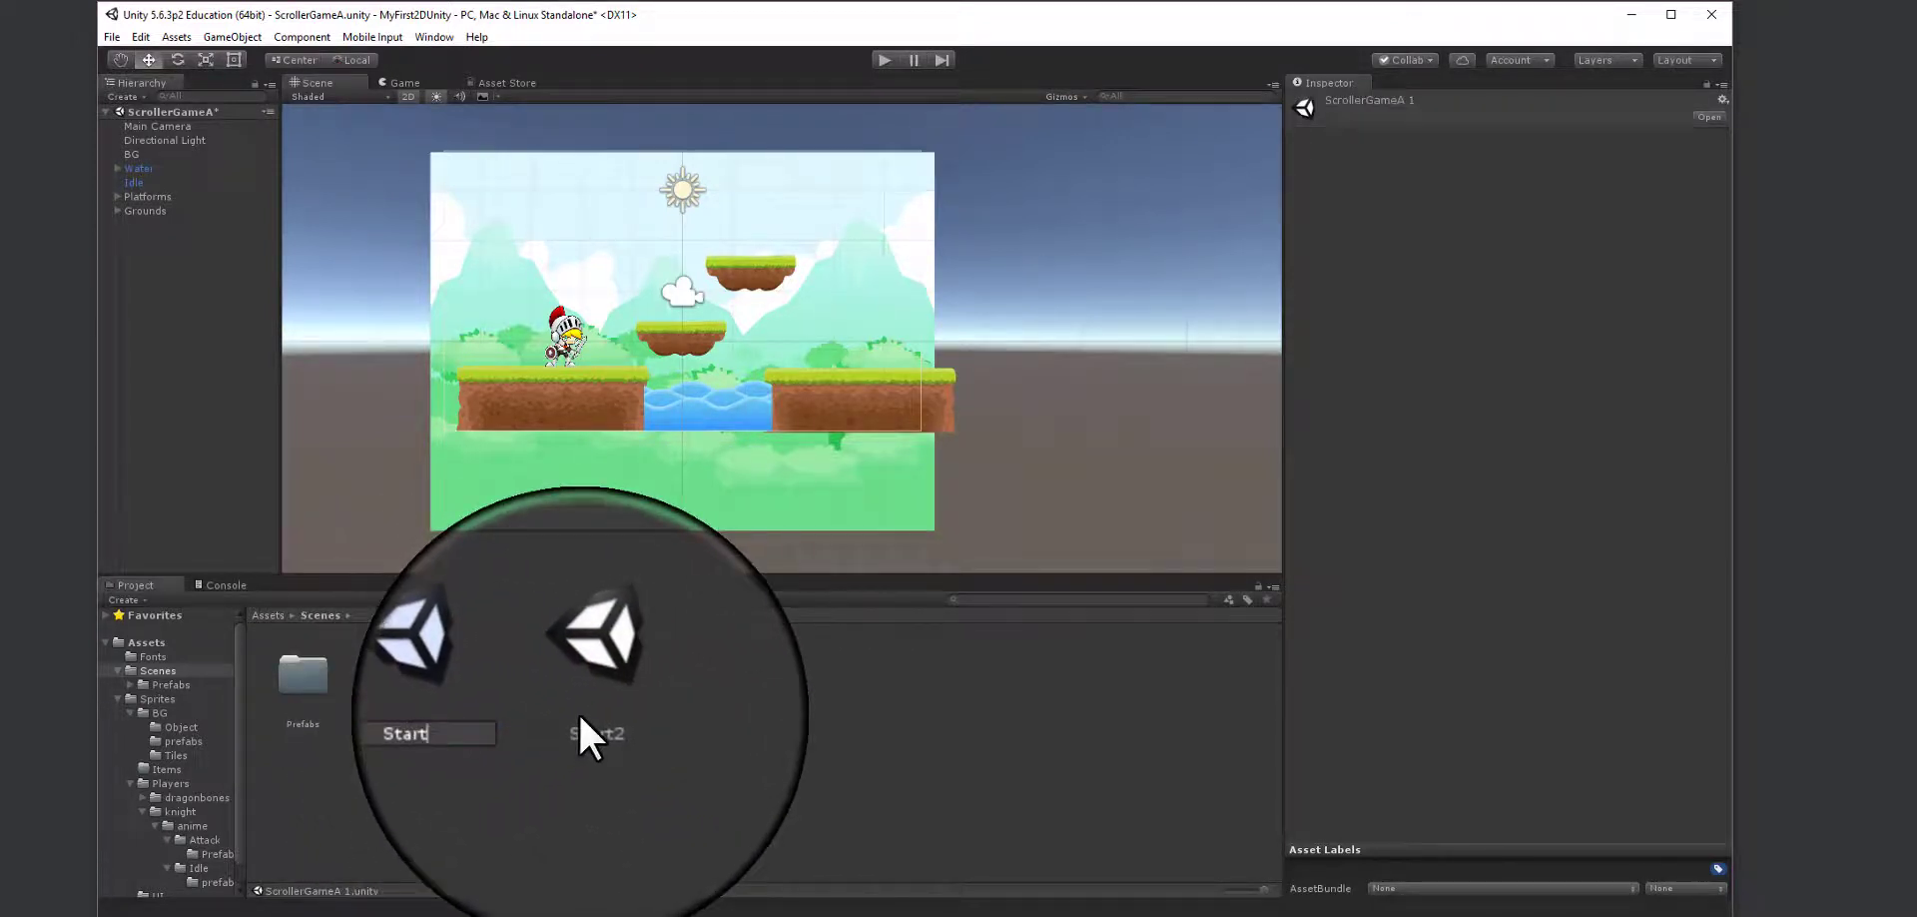
key(Return)
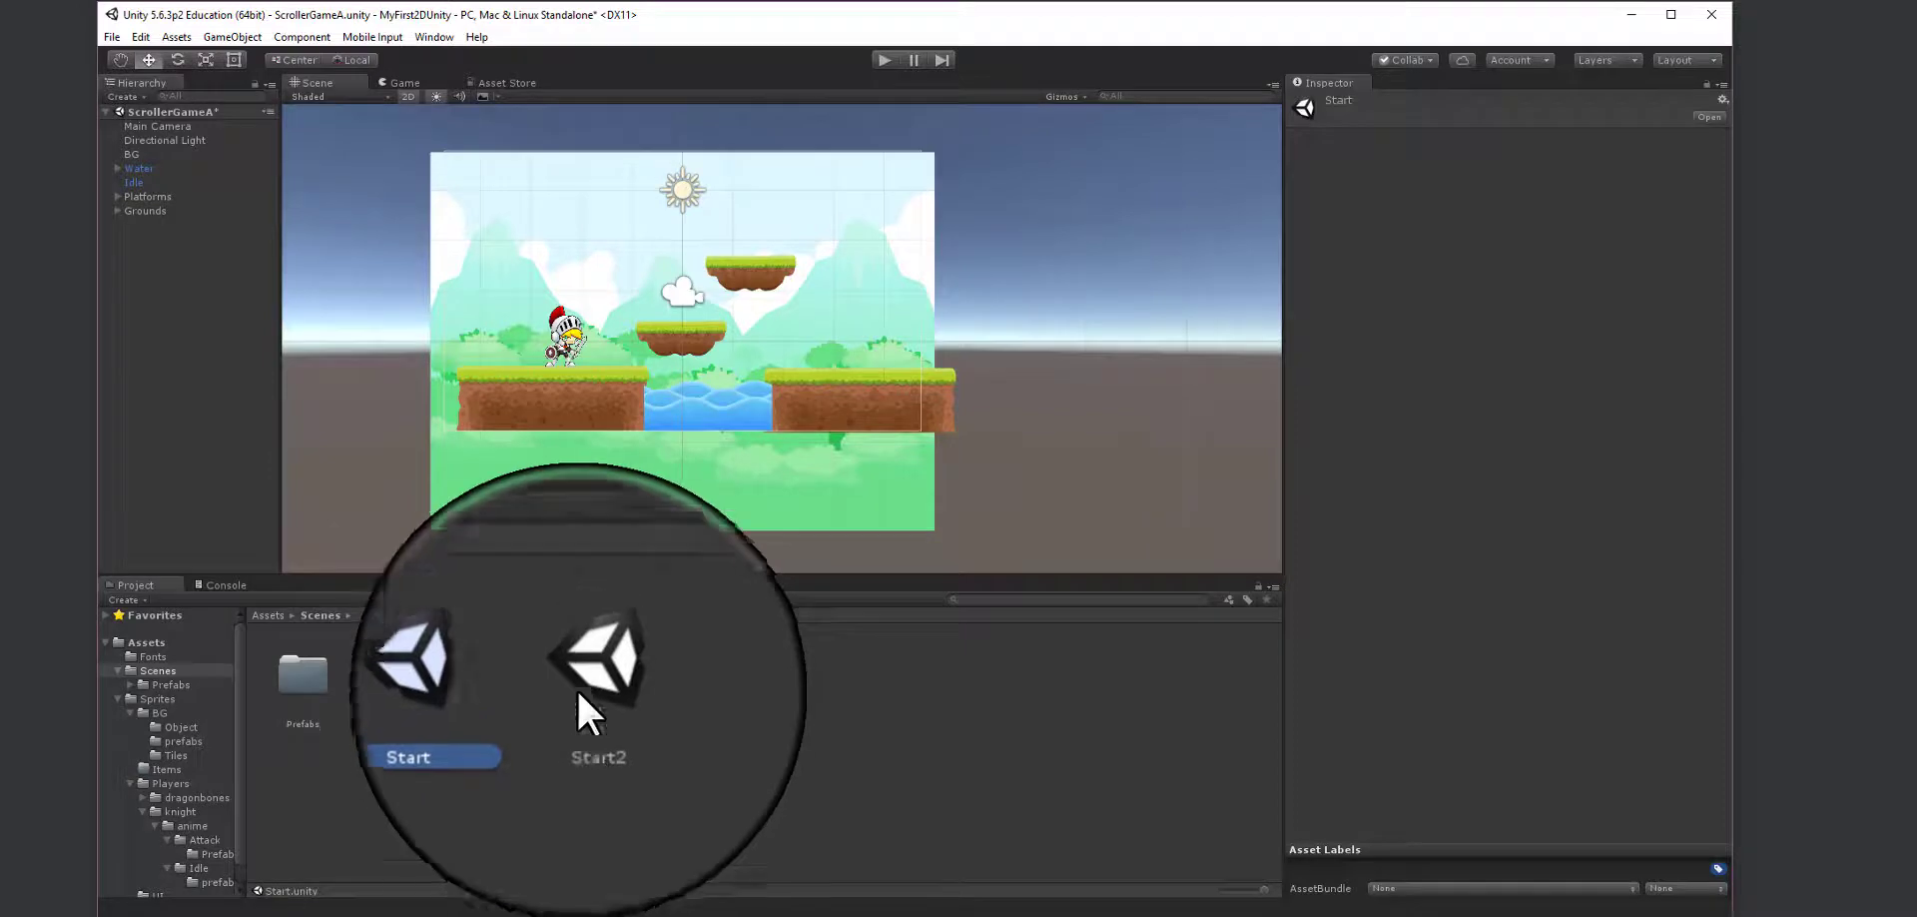
double_click(497, 674)
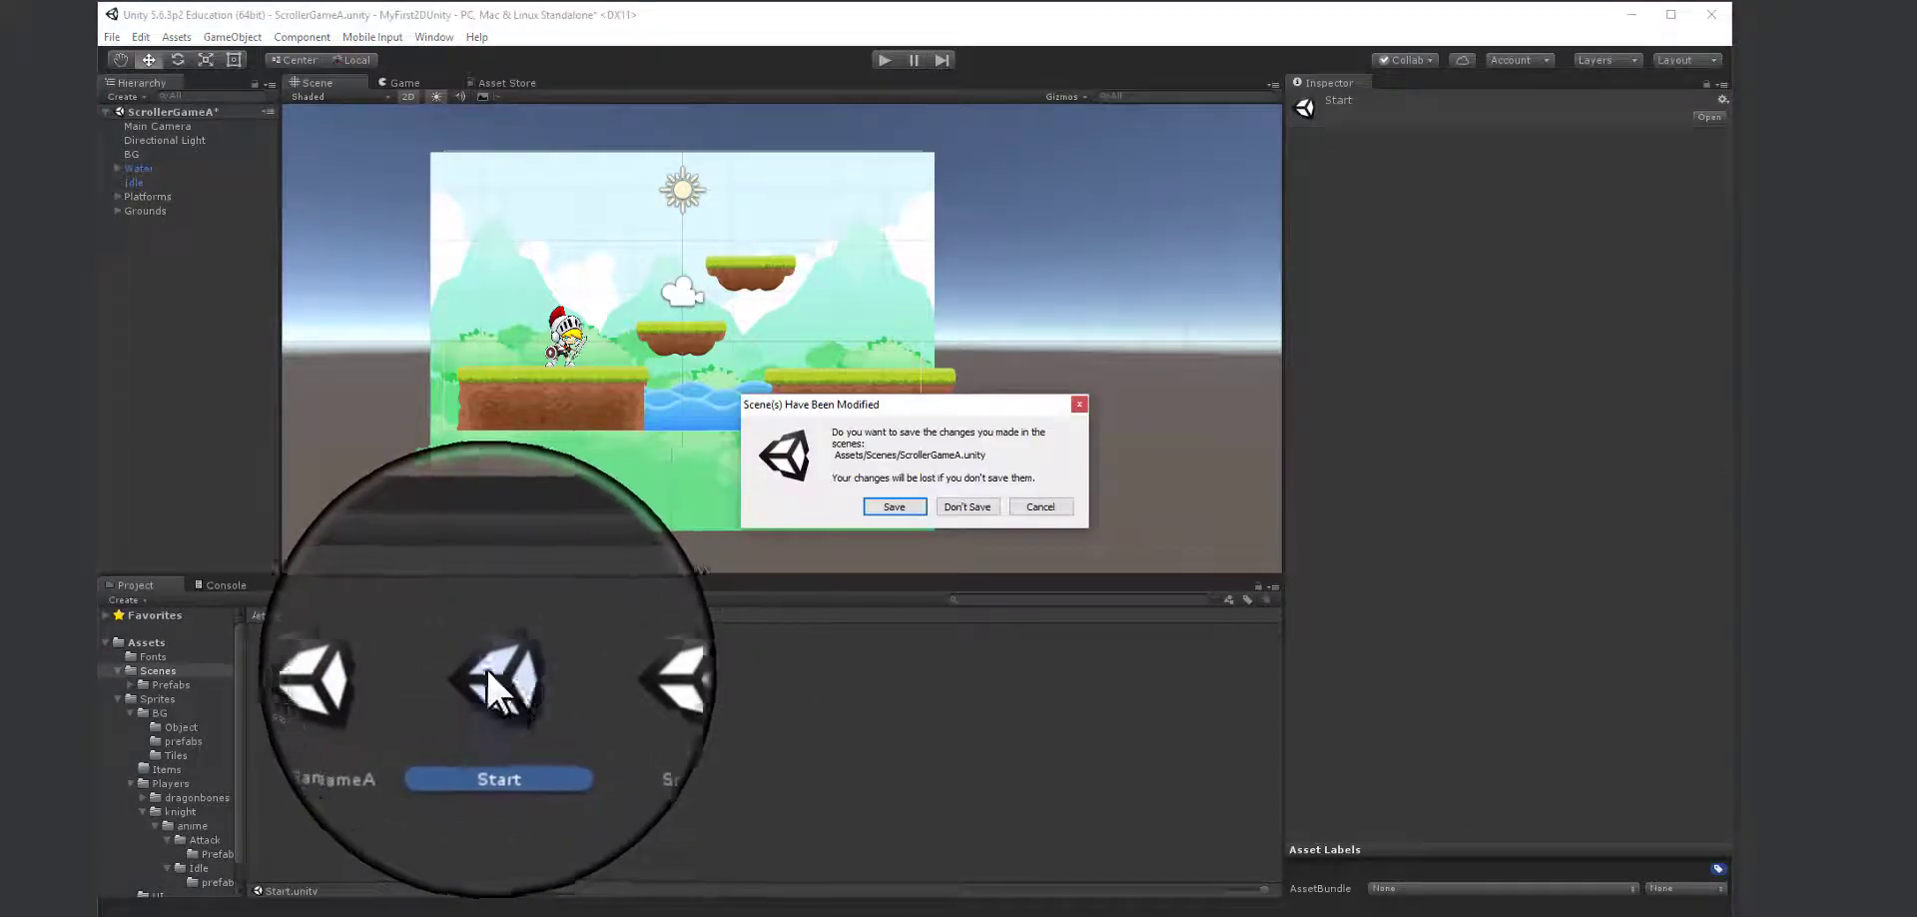
click(891, 507)
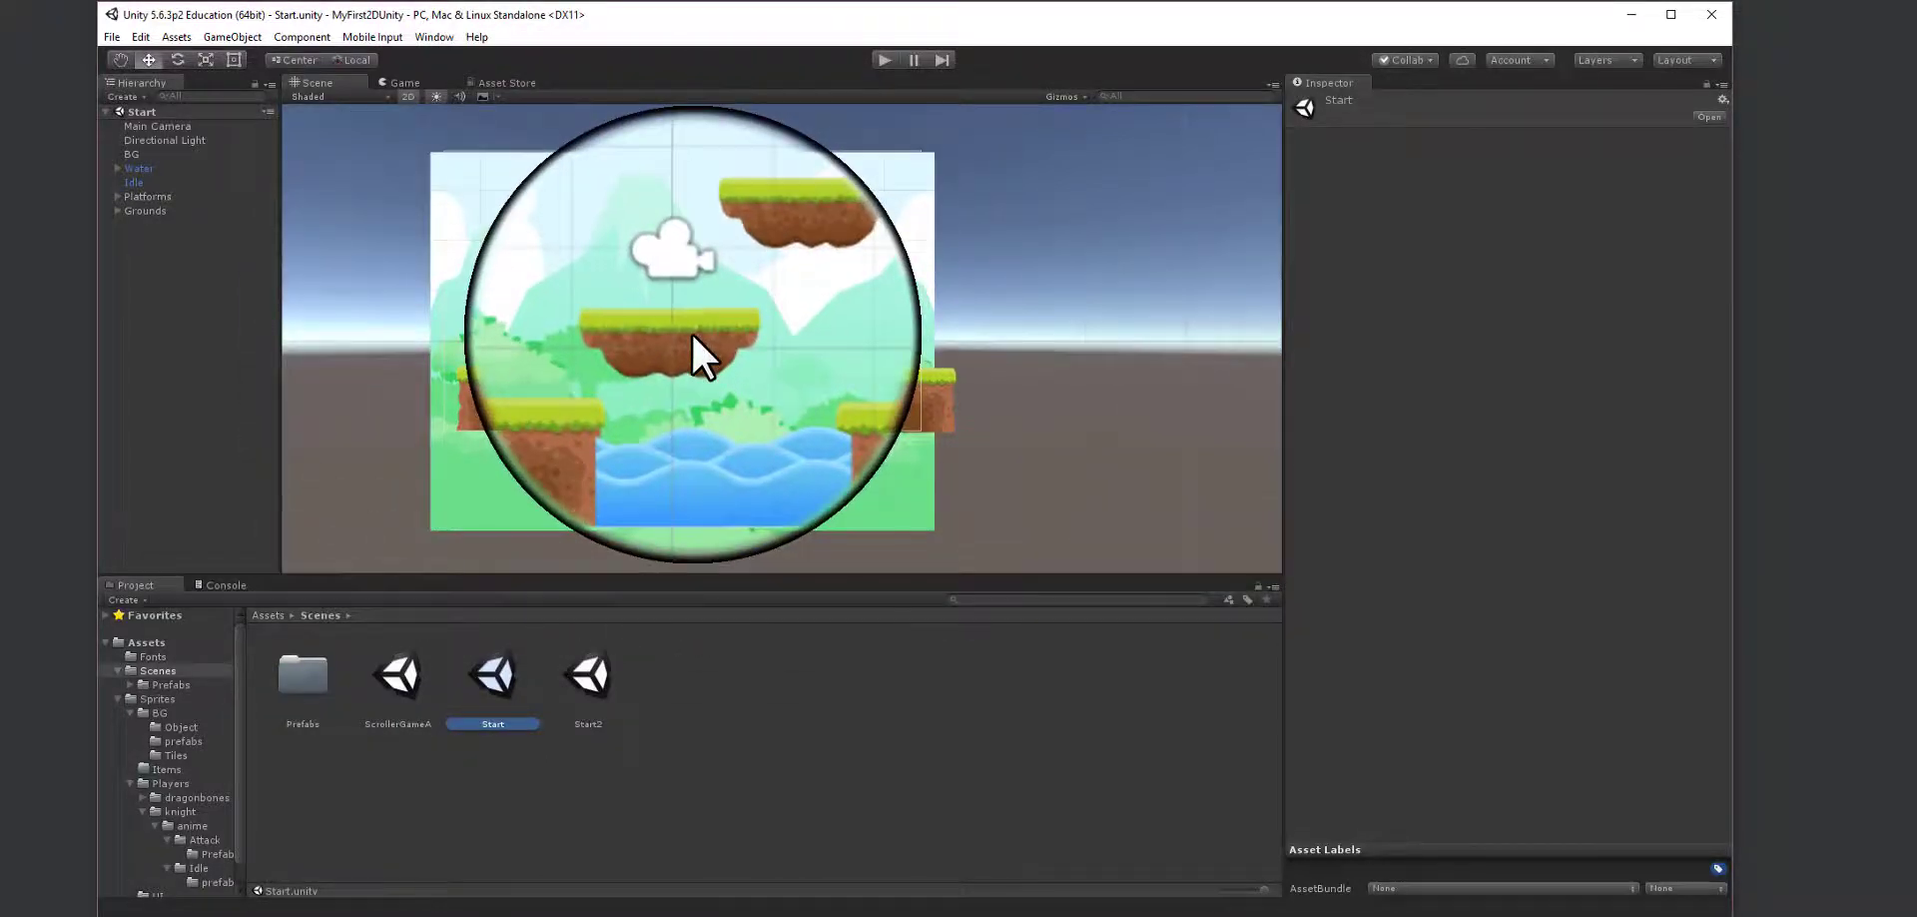
- Delete both floating platforms and move the knight up into the sky to about X 0.48, Y 2.43
click(692, 334)
drag(692, 333, 787, 274)
key(Delete)
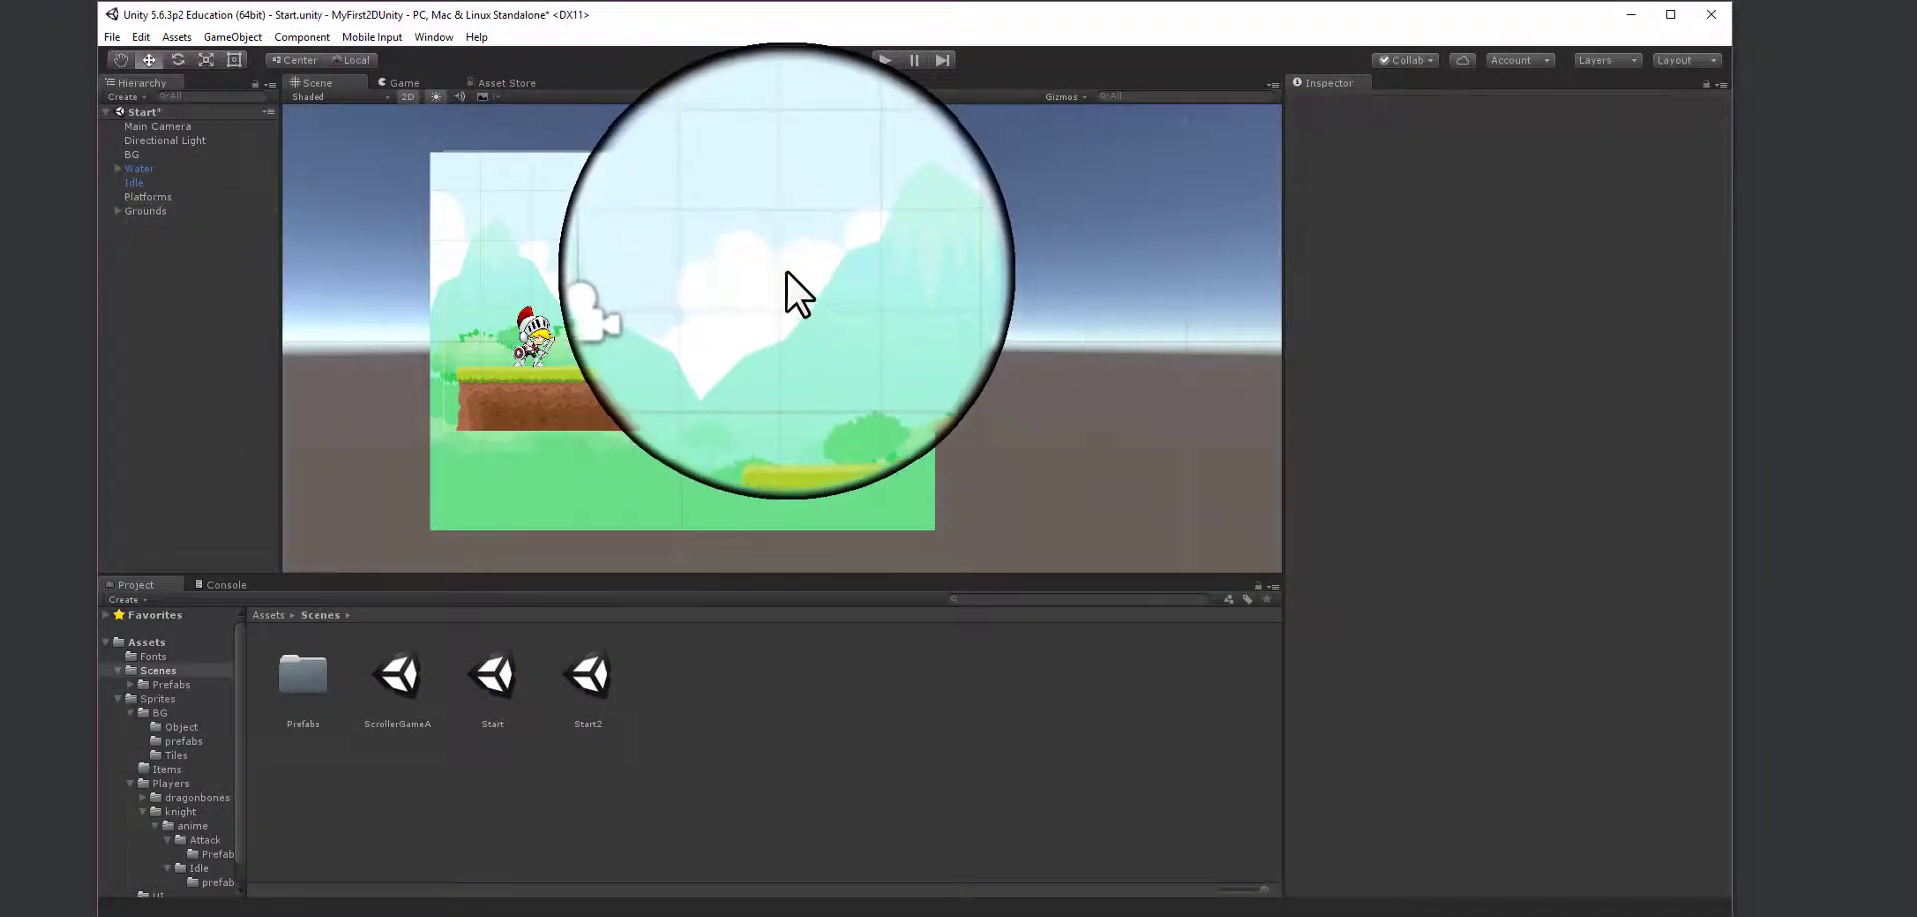
click(551, 339)
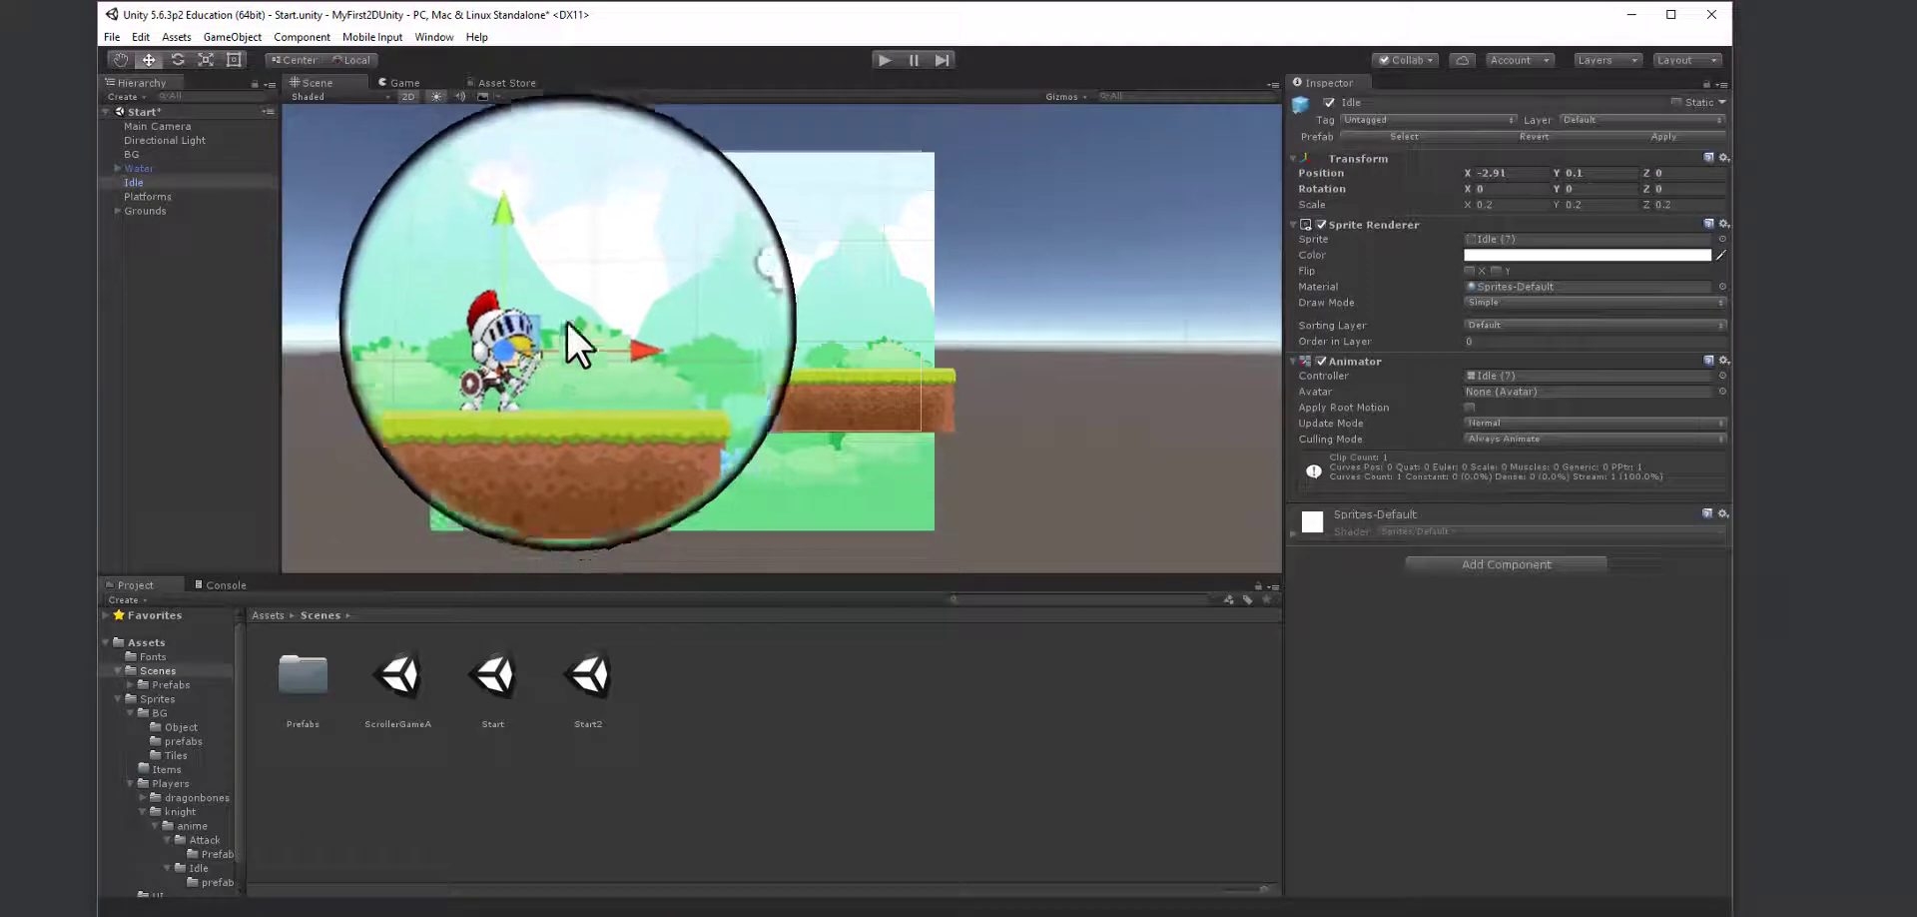
drag(535, 249, 764, 237)
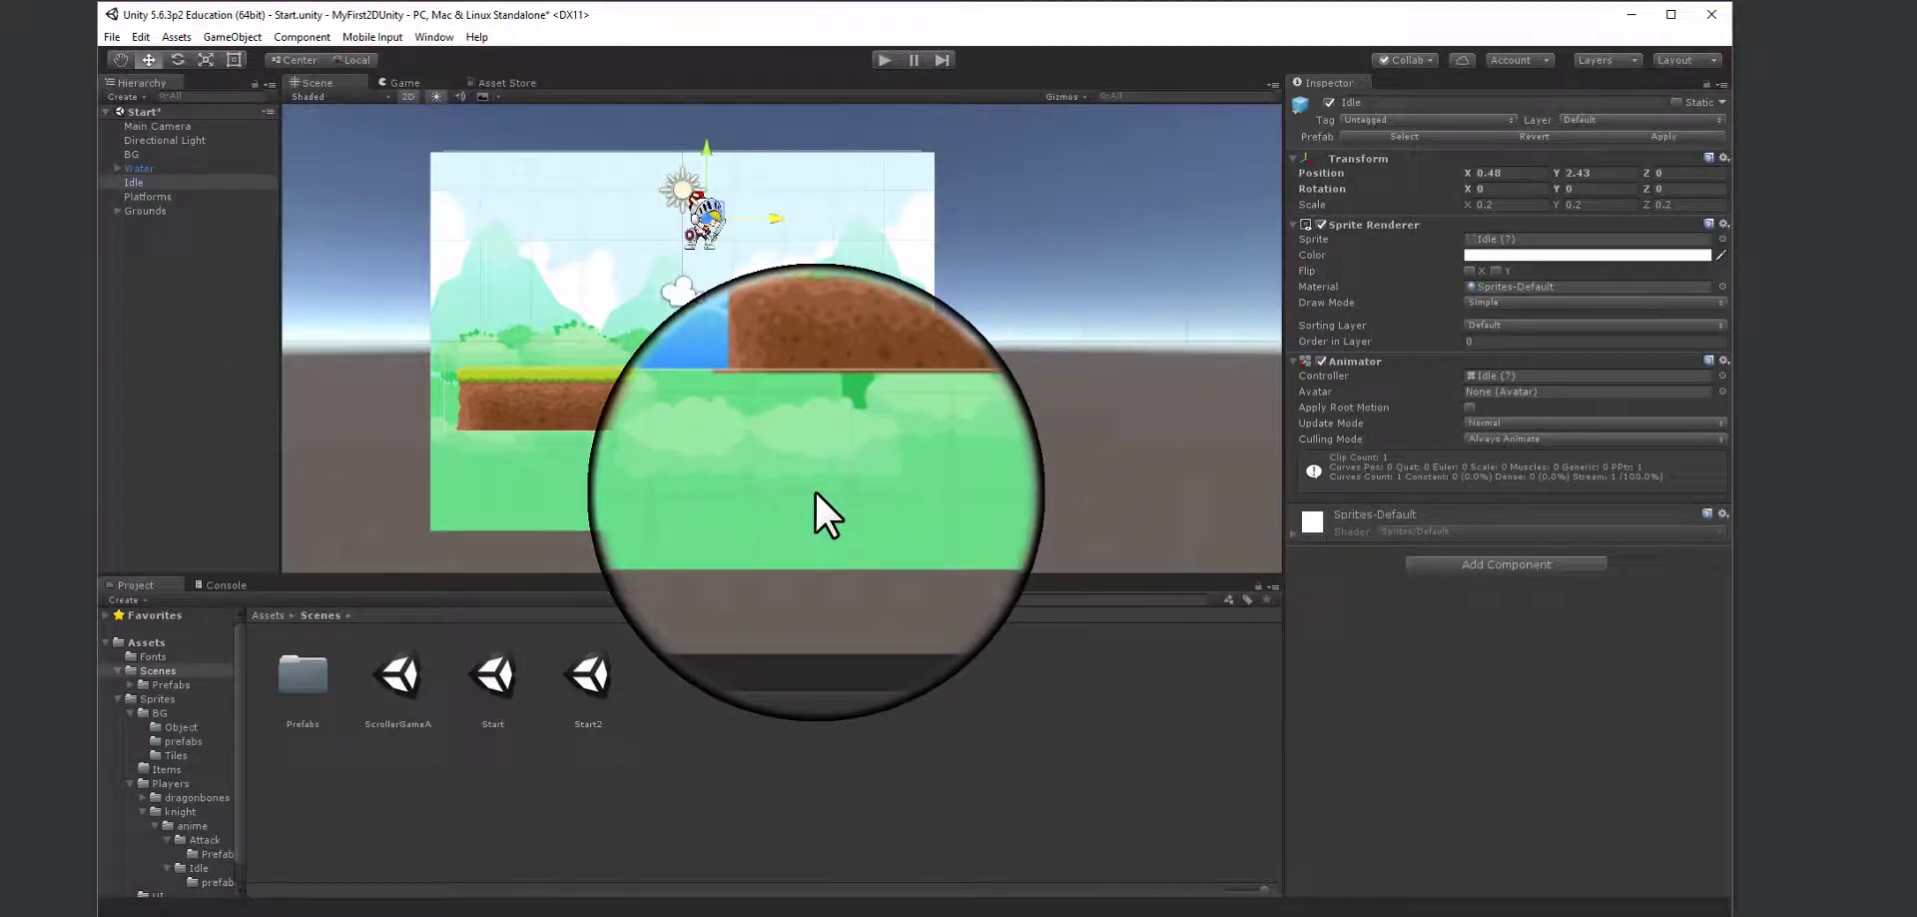
- Open the UI folder under Sprites and add a UI Button to the Start scene
click(126, 702)
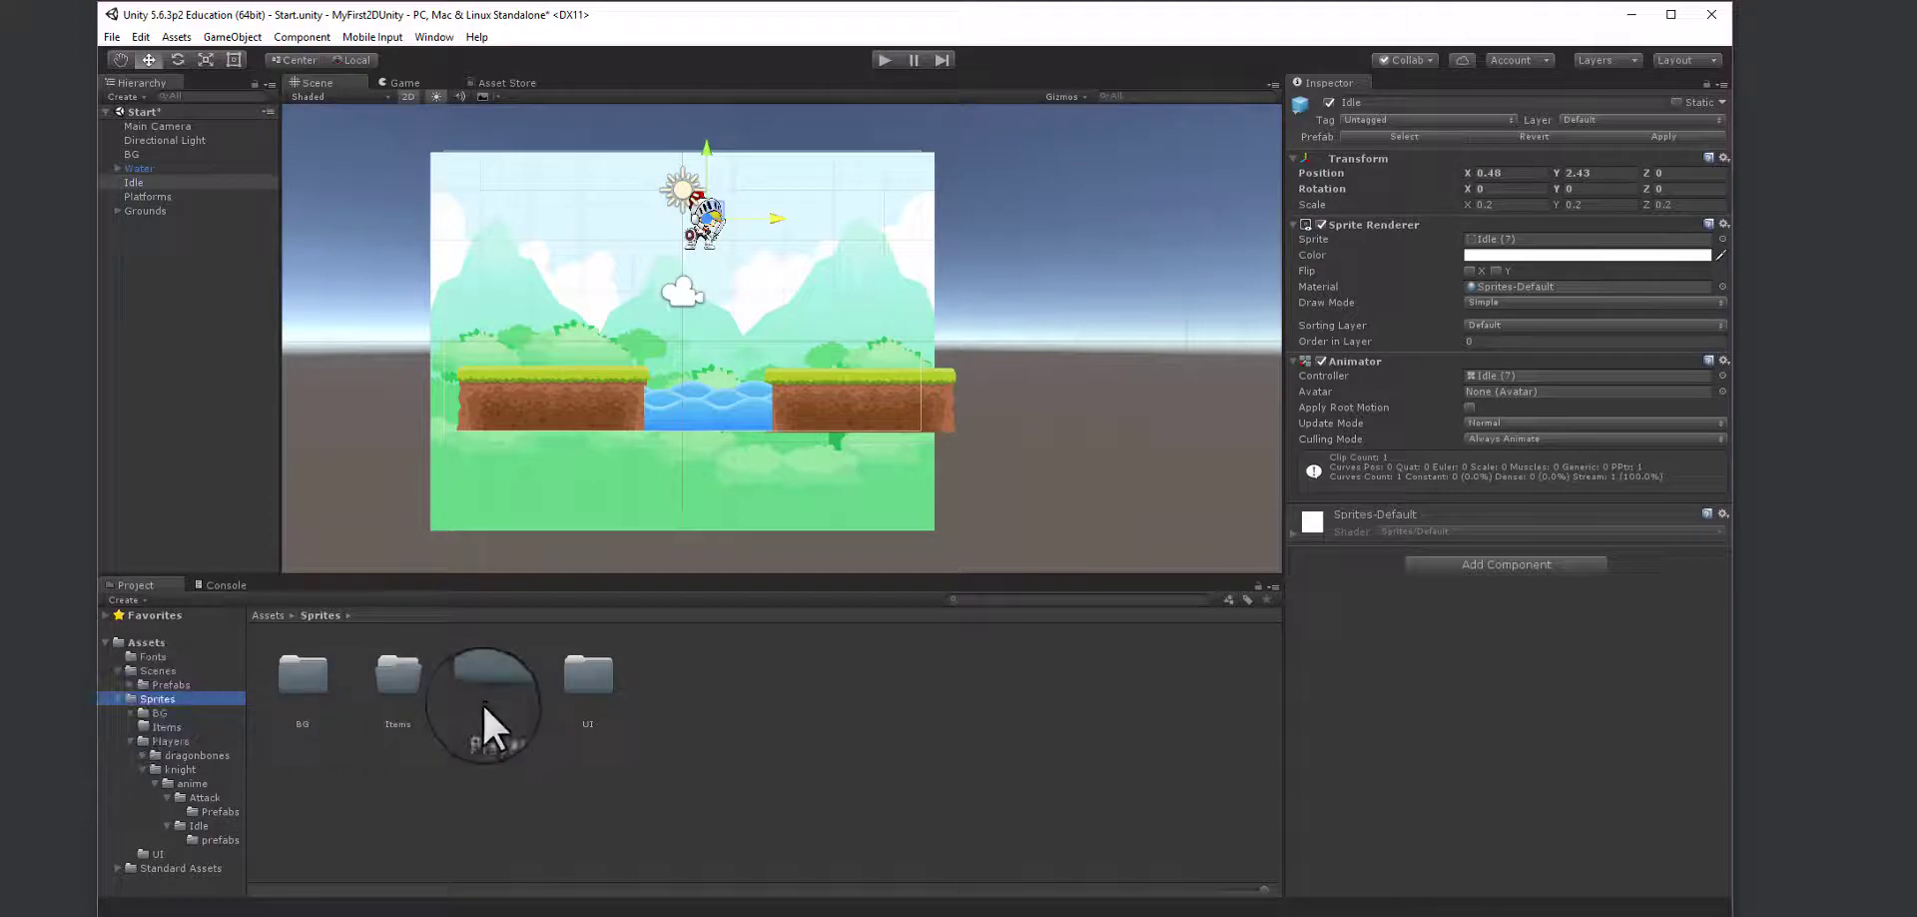
double_click(603, 691)
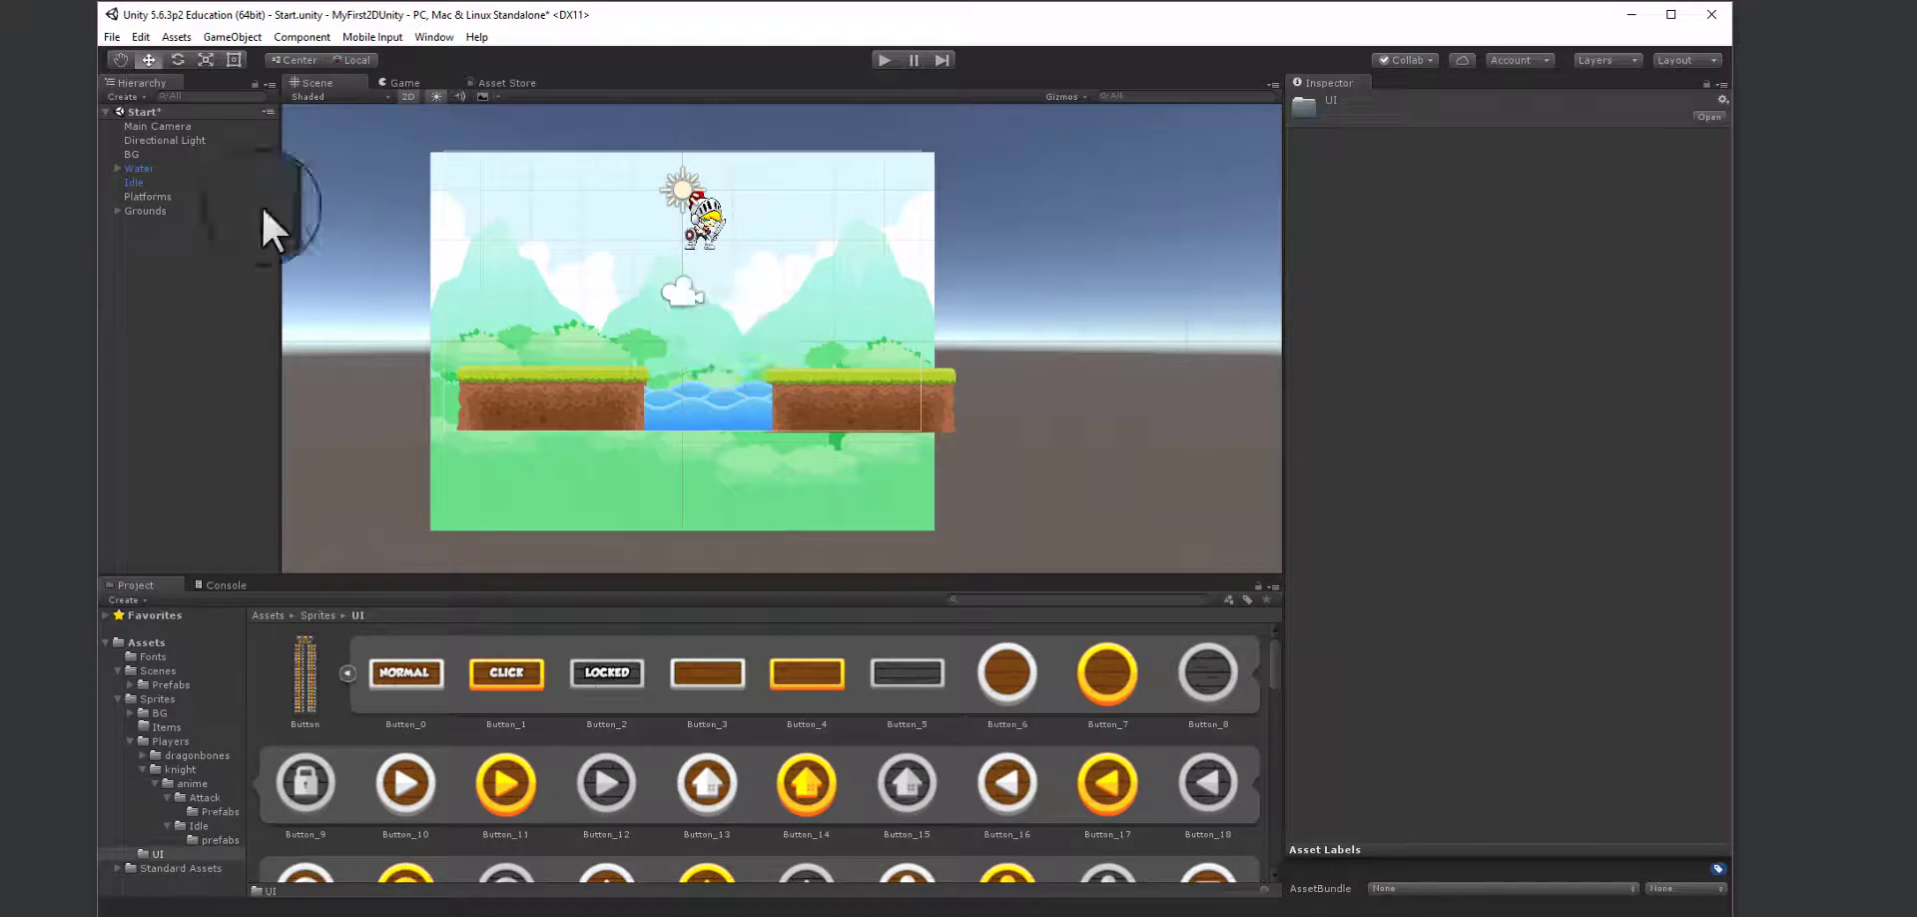
click(120, 110)
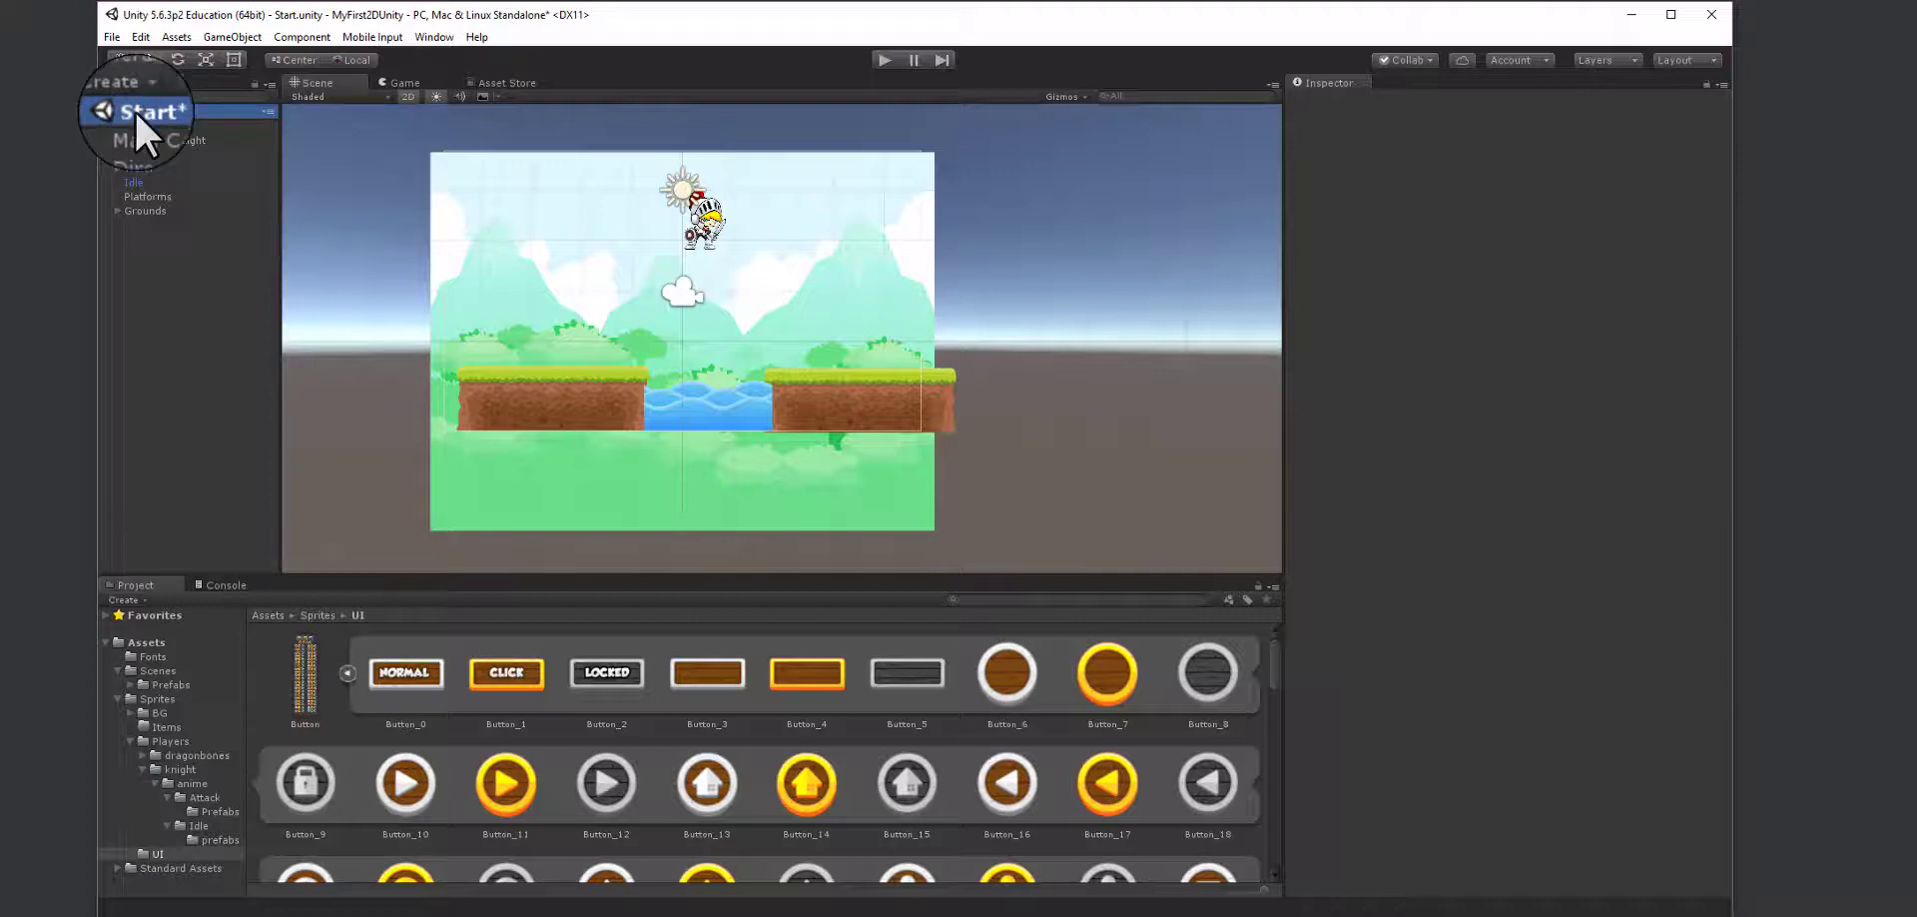
right_click(166, 254)
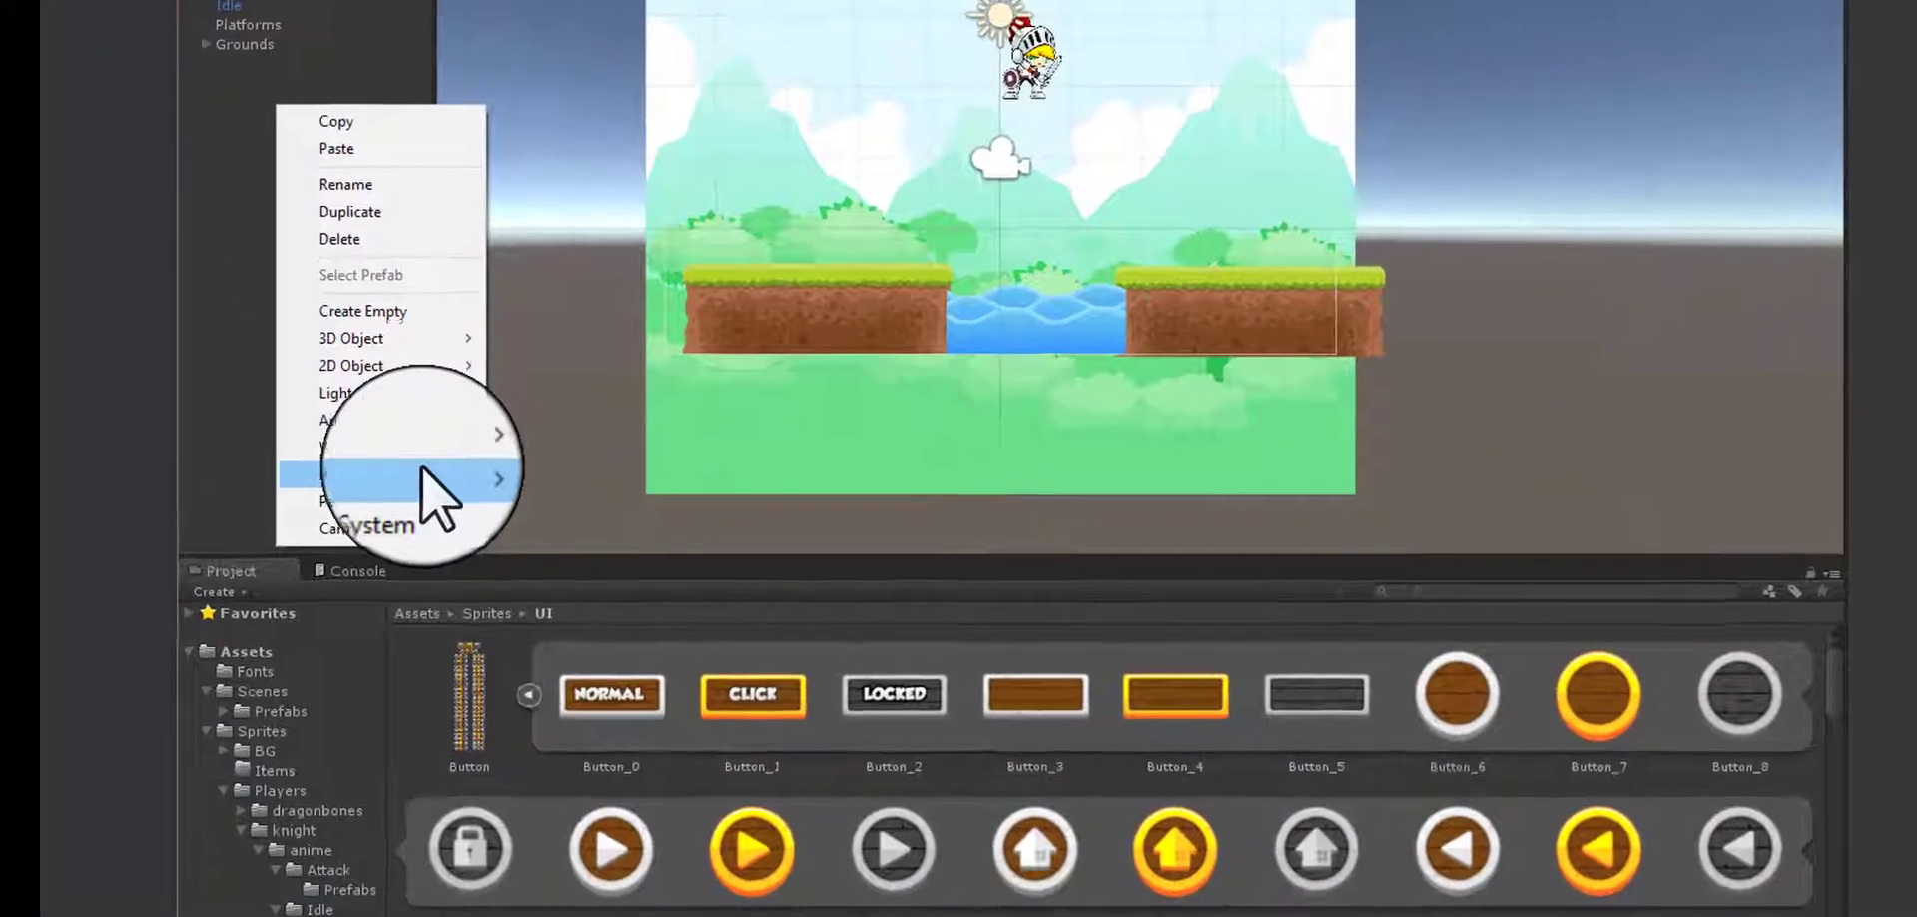
mouse_move(430, 481)
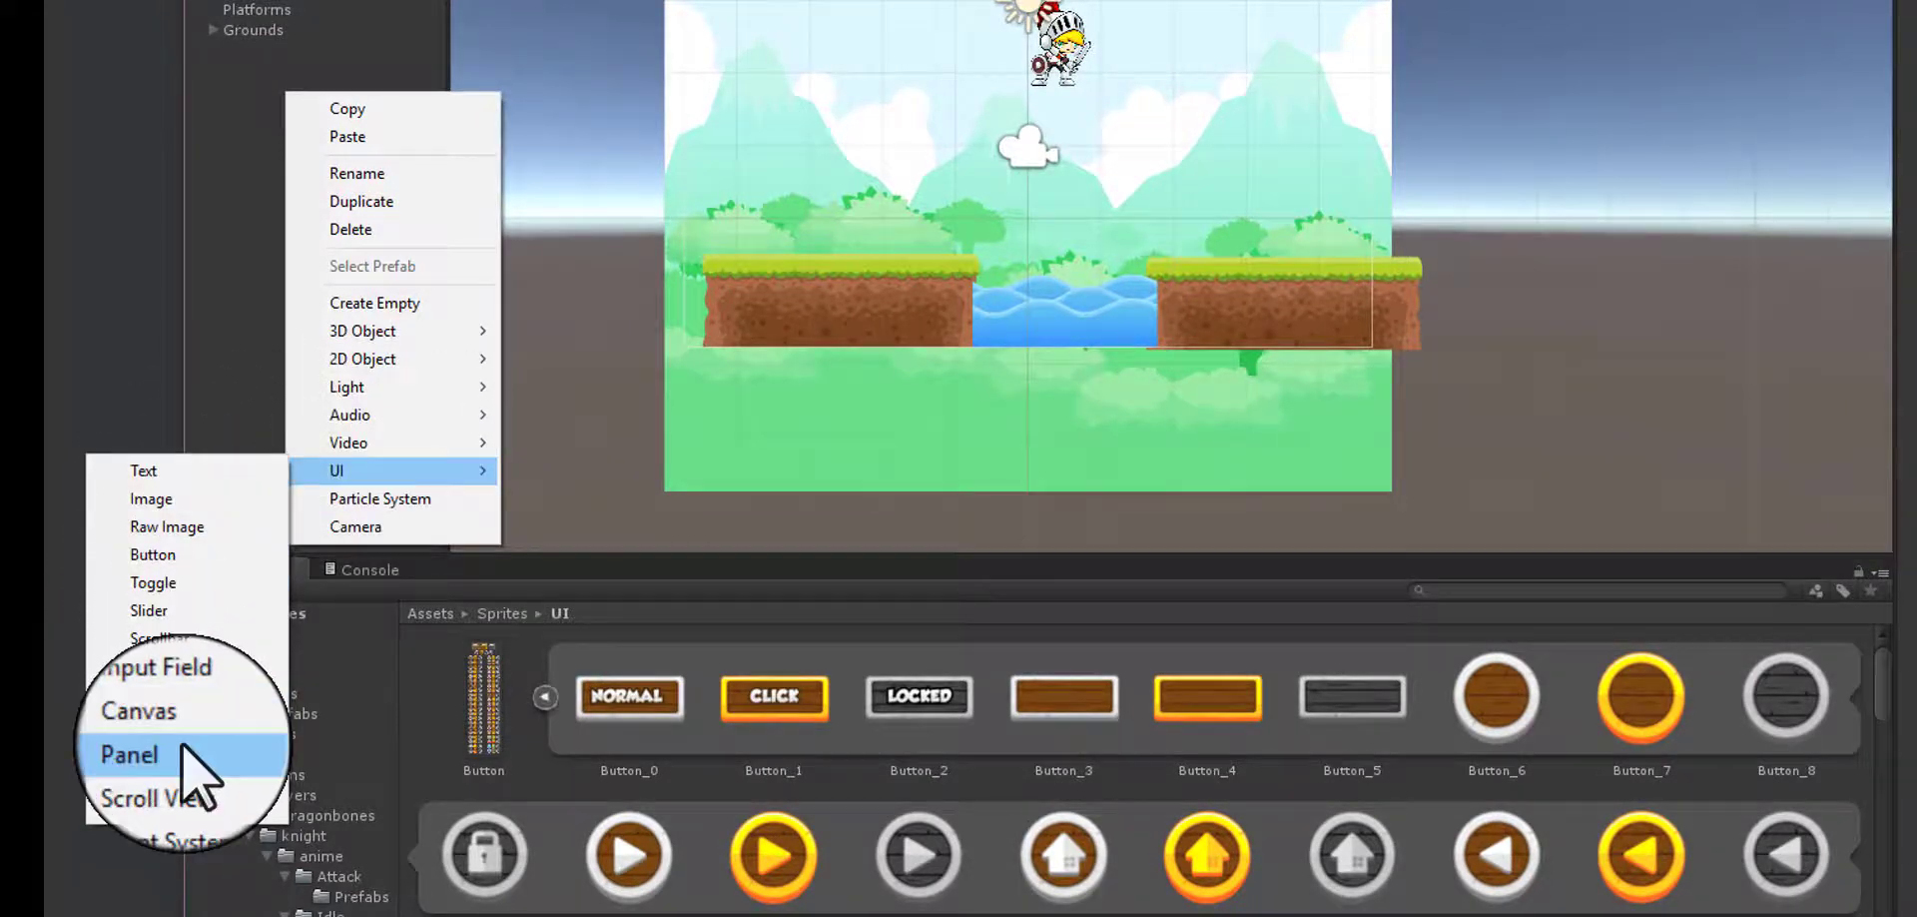
click(171, 566)
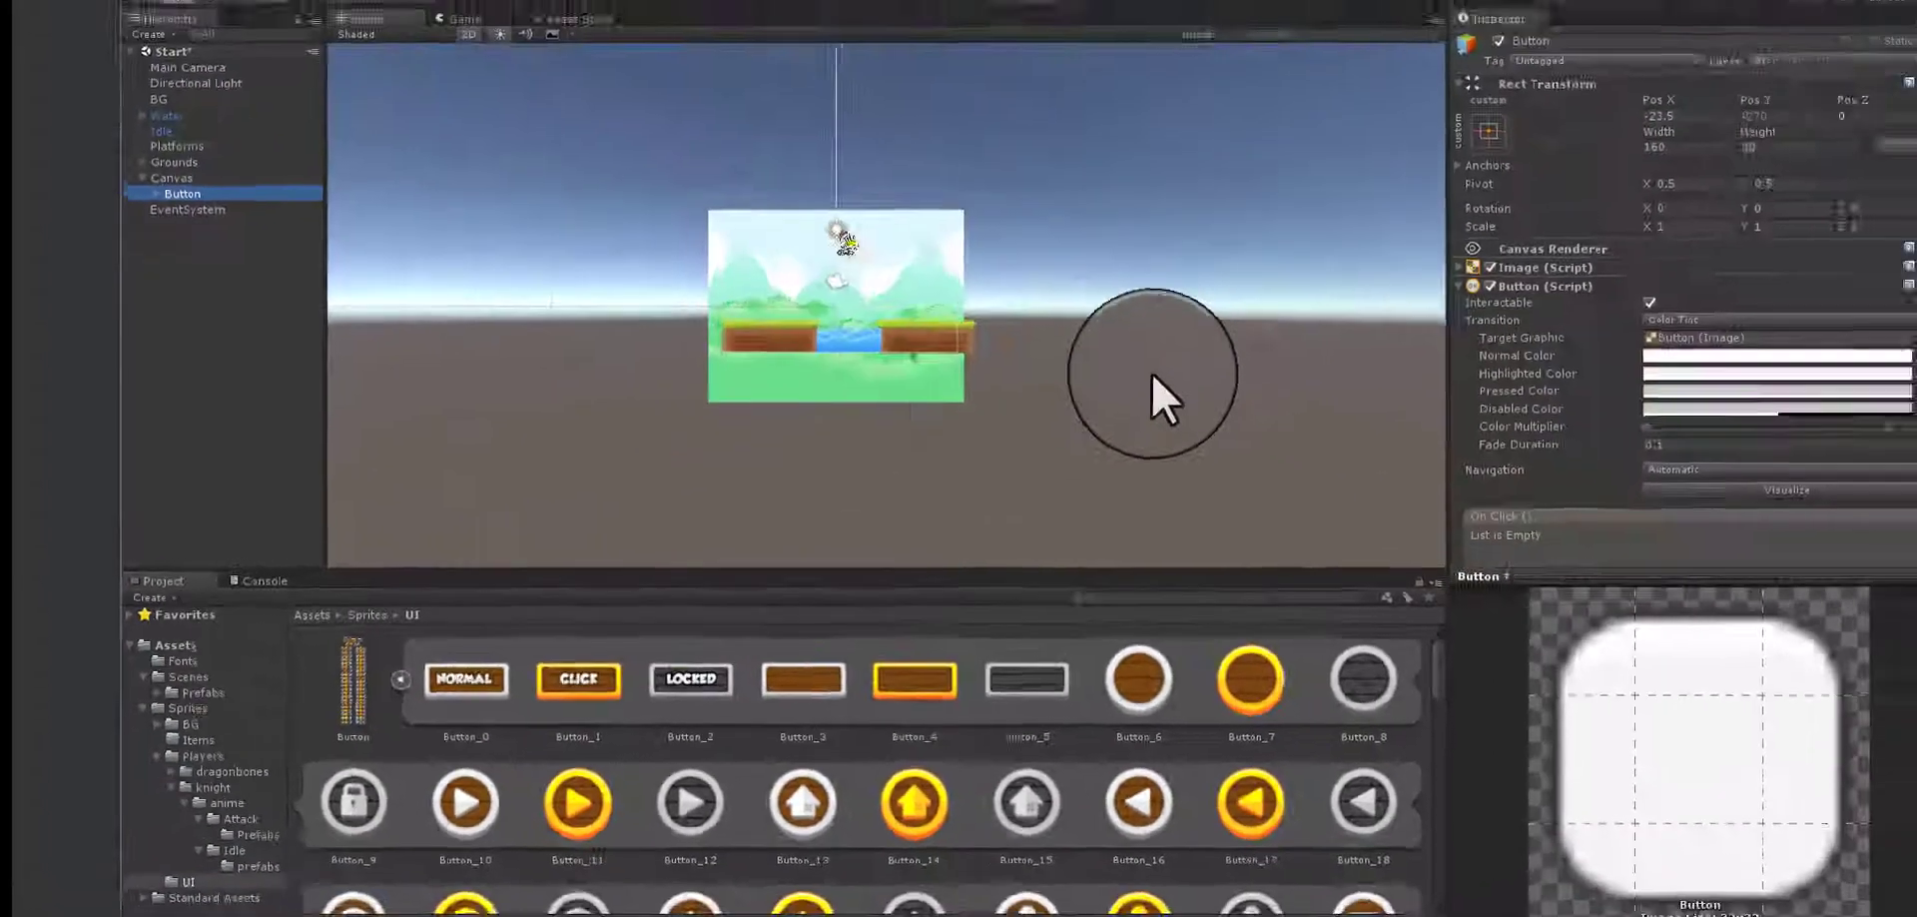
- Set the Canvas render mode to Screen Space - Camera
scroll(1456, 310, down, 6)
scroll(990, 392, up, 4)
scroll(904, 372, up, 2)
scroll(921, 340, up, 5)
scroll(779, 344, up, 1)
click(156, 225)
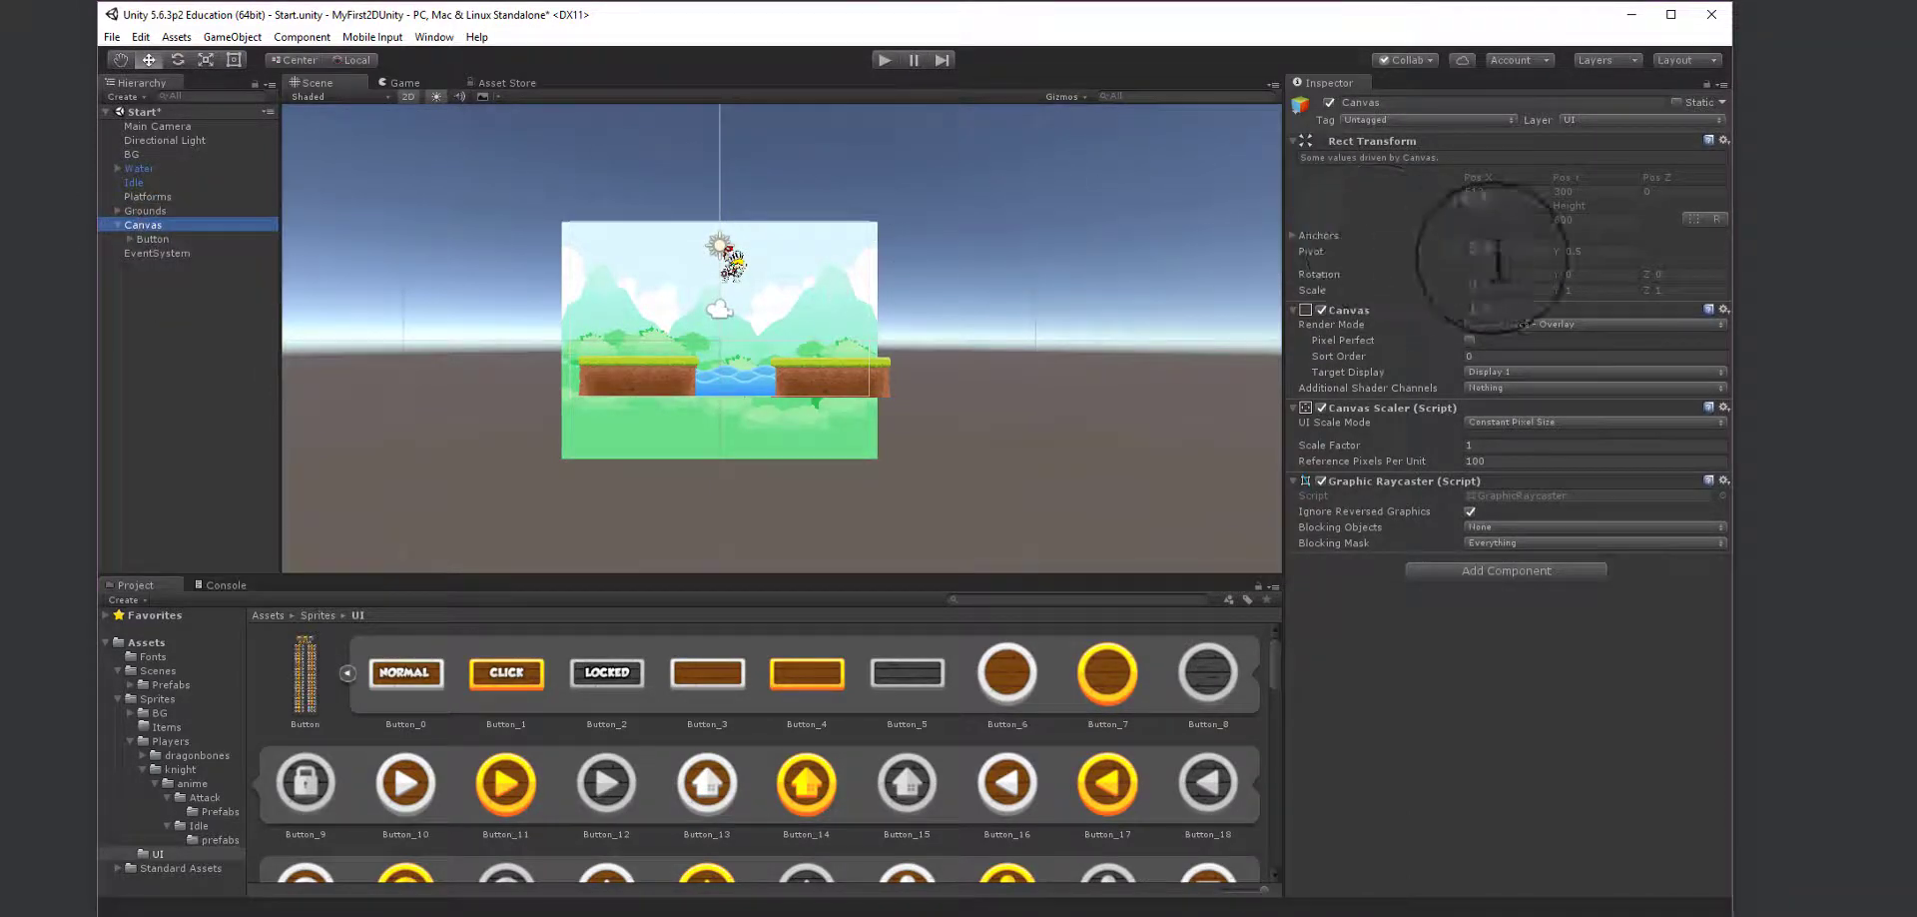
click(1537, 326)
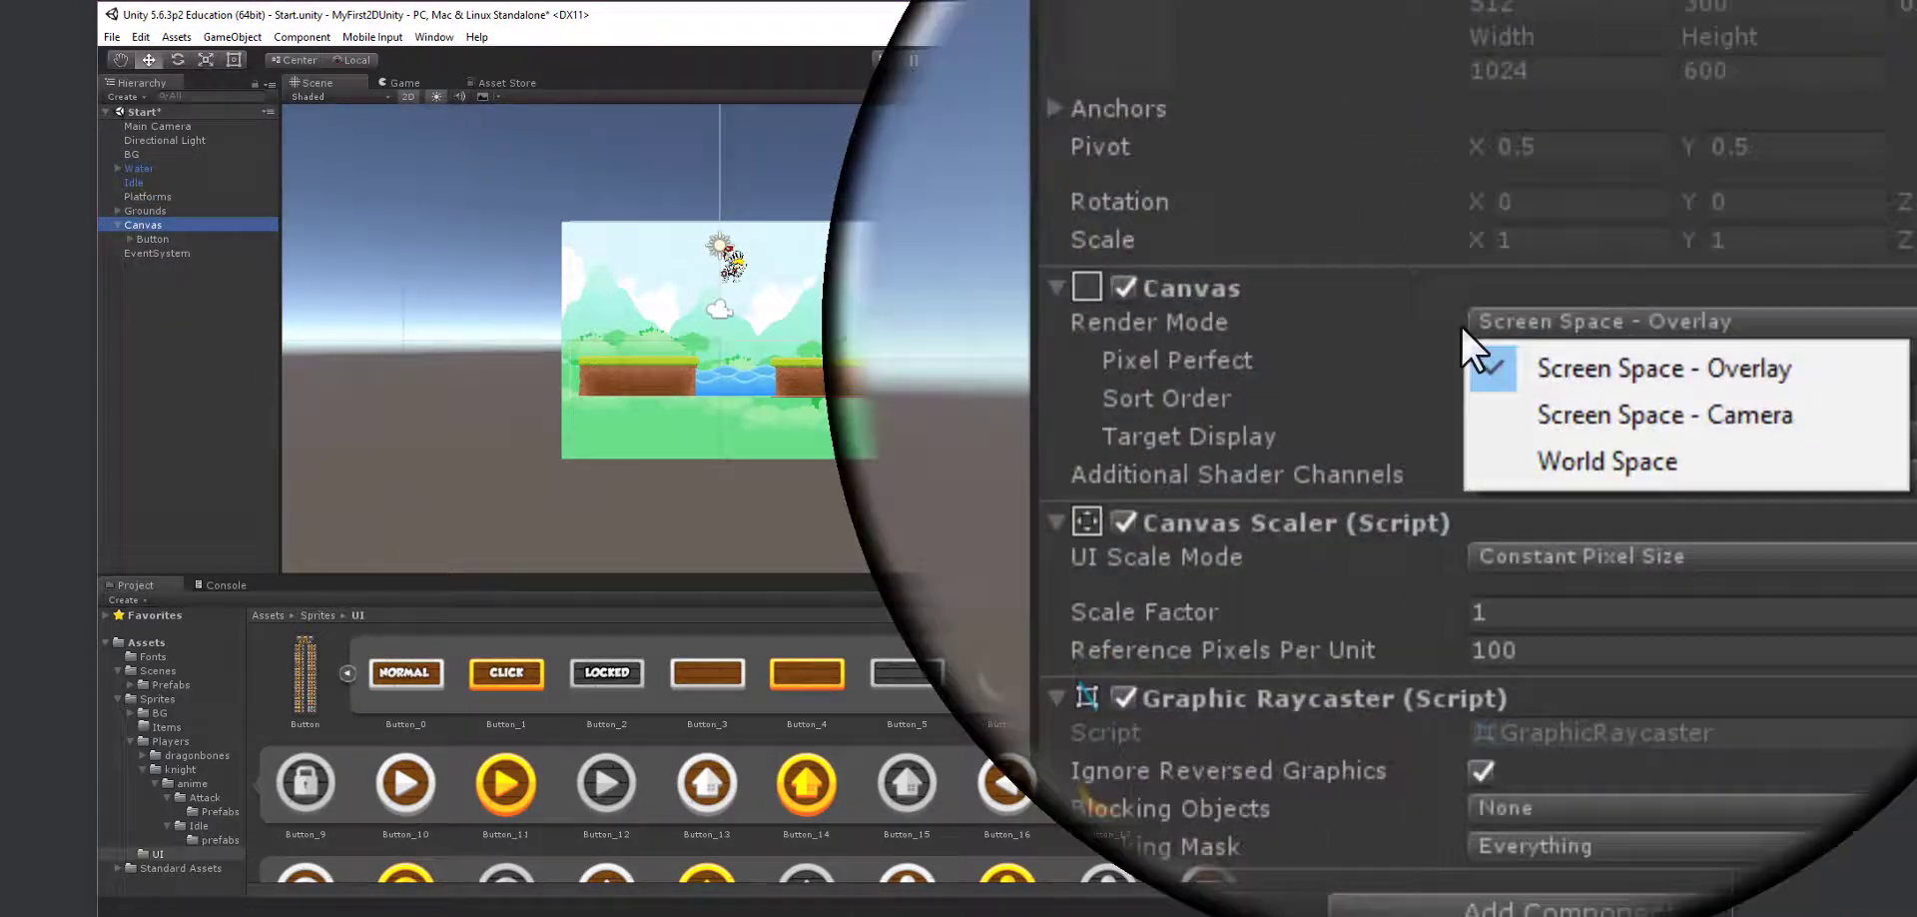
click(1528, 361)
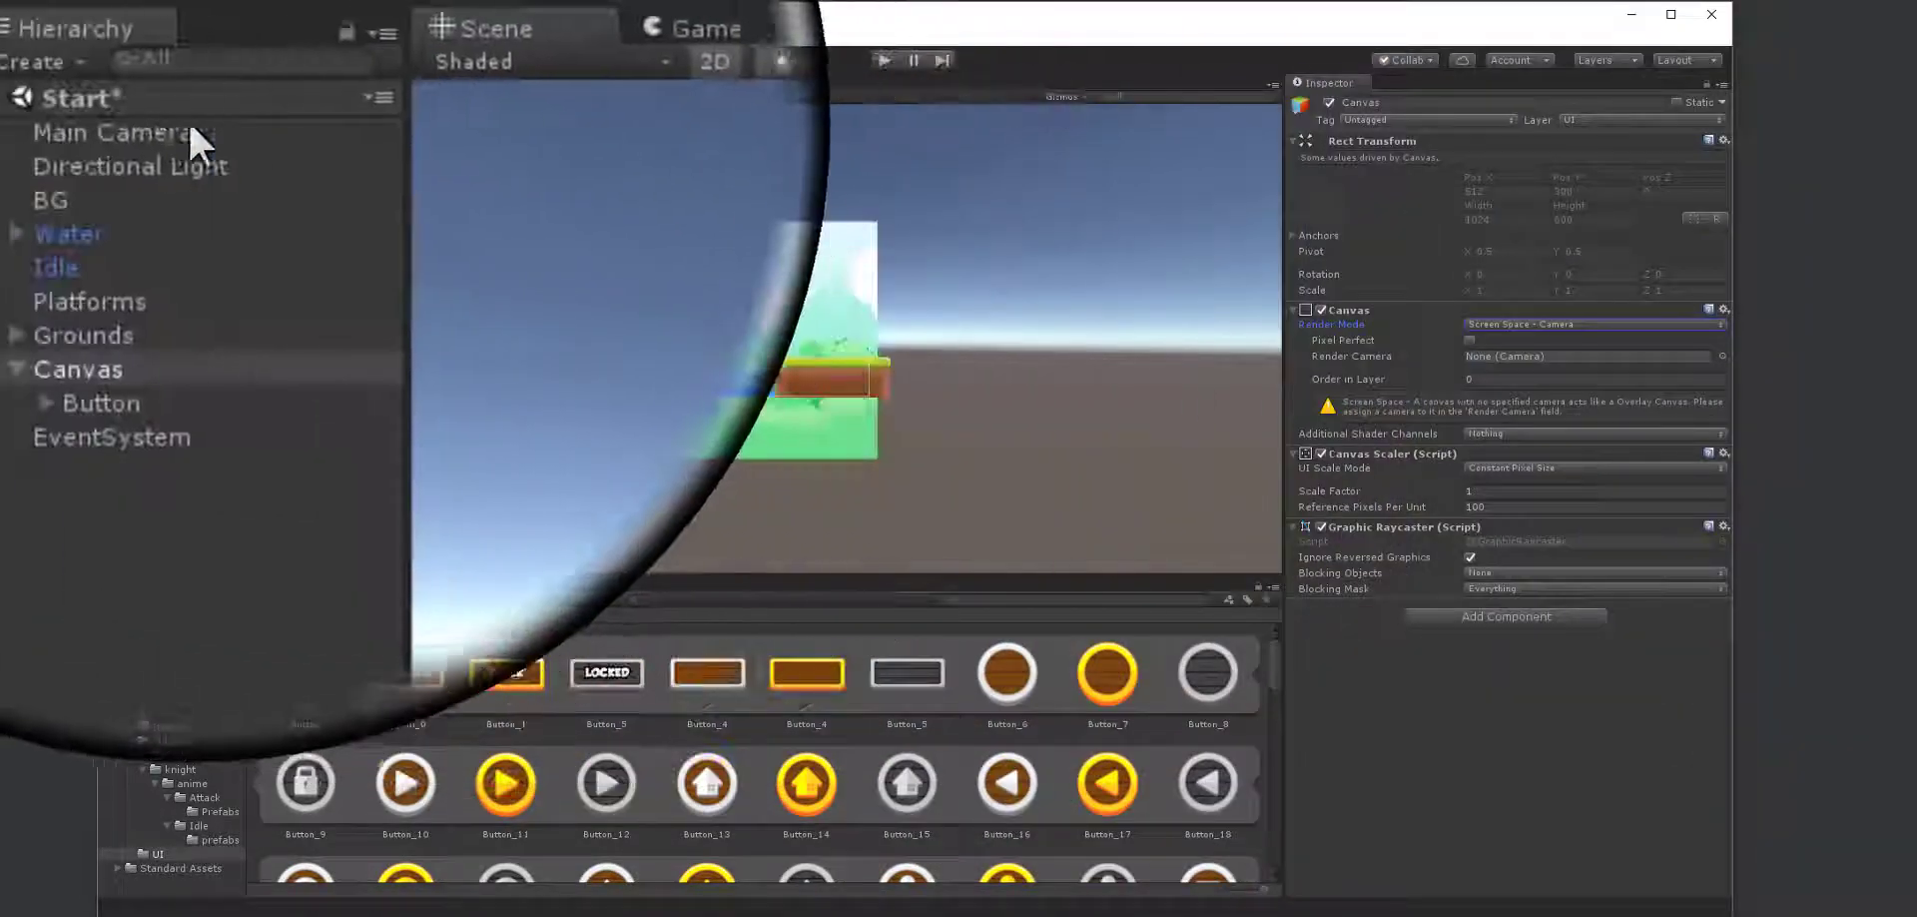
- Assign the Main Camera as the render camera of the Canvas
click(150, 125)
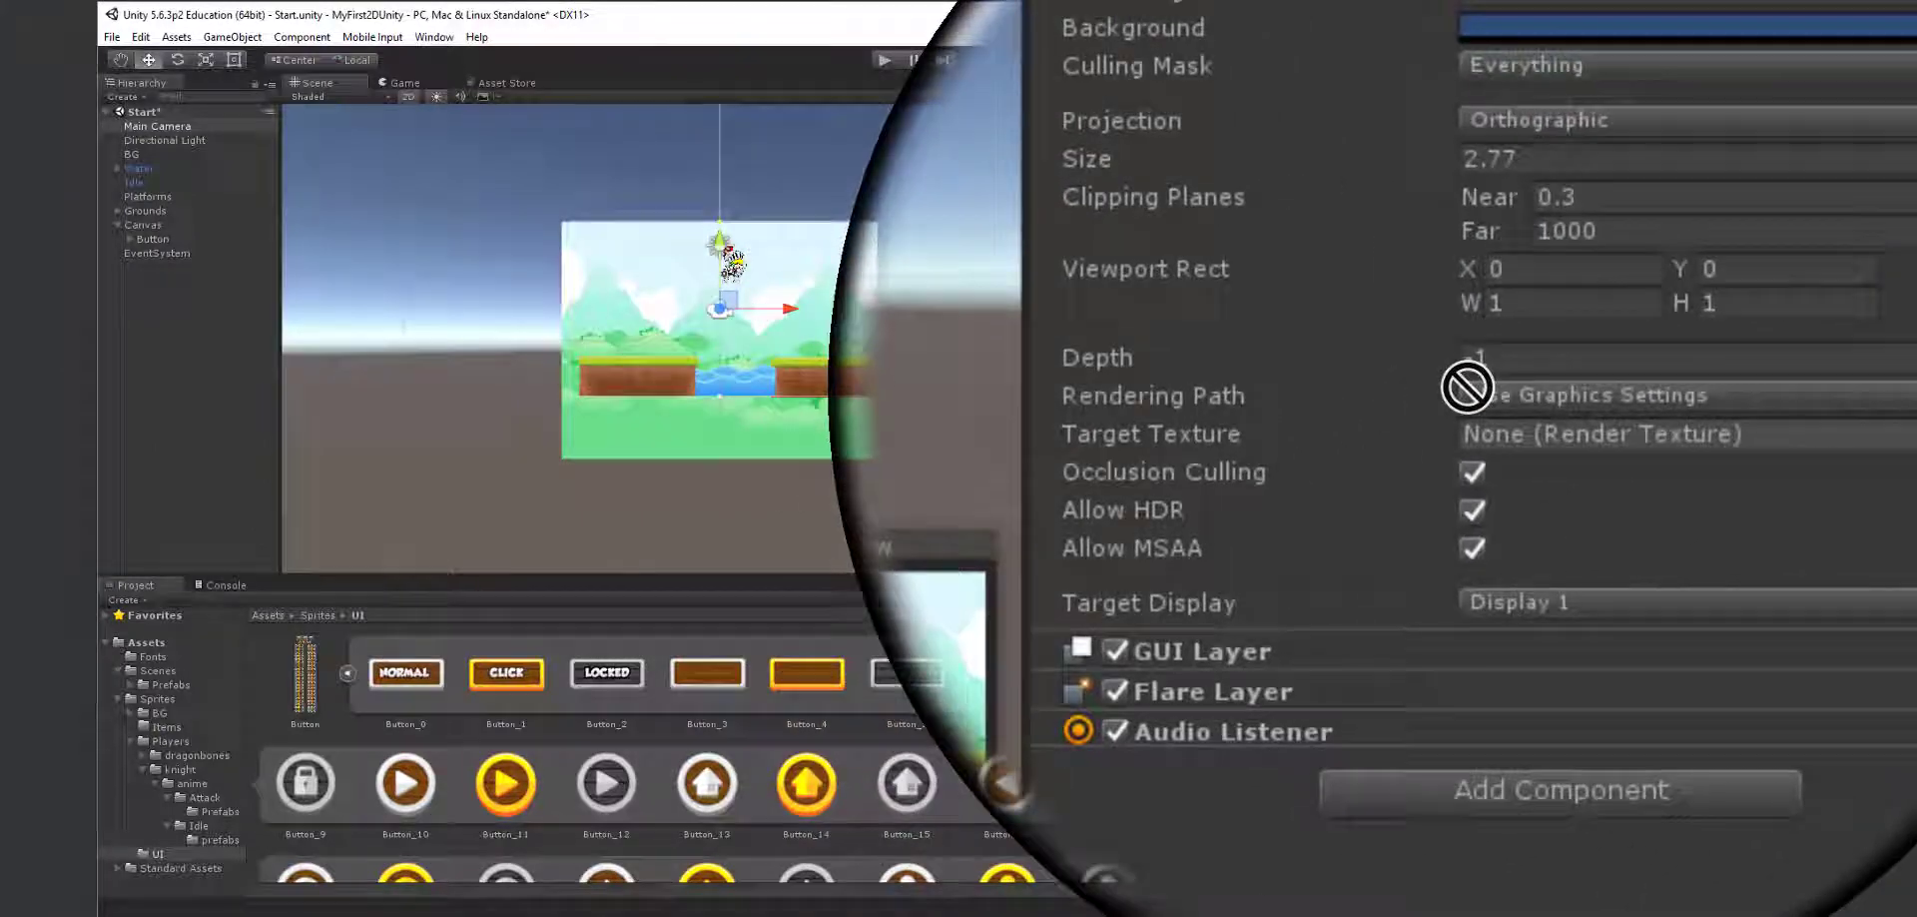
drag(150, 124, 156, 126)
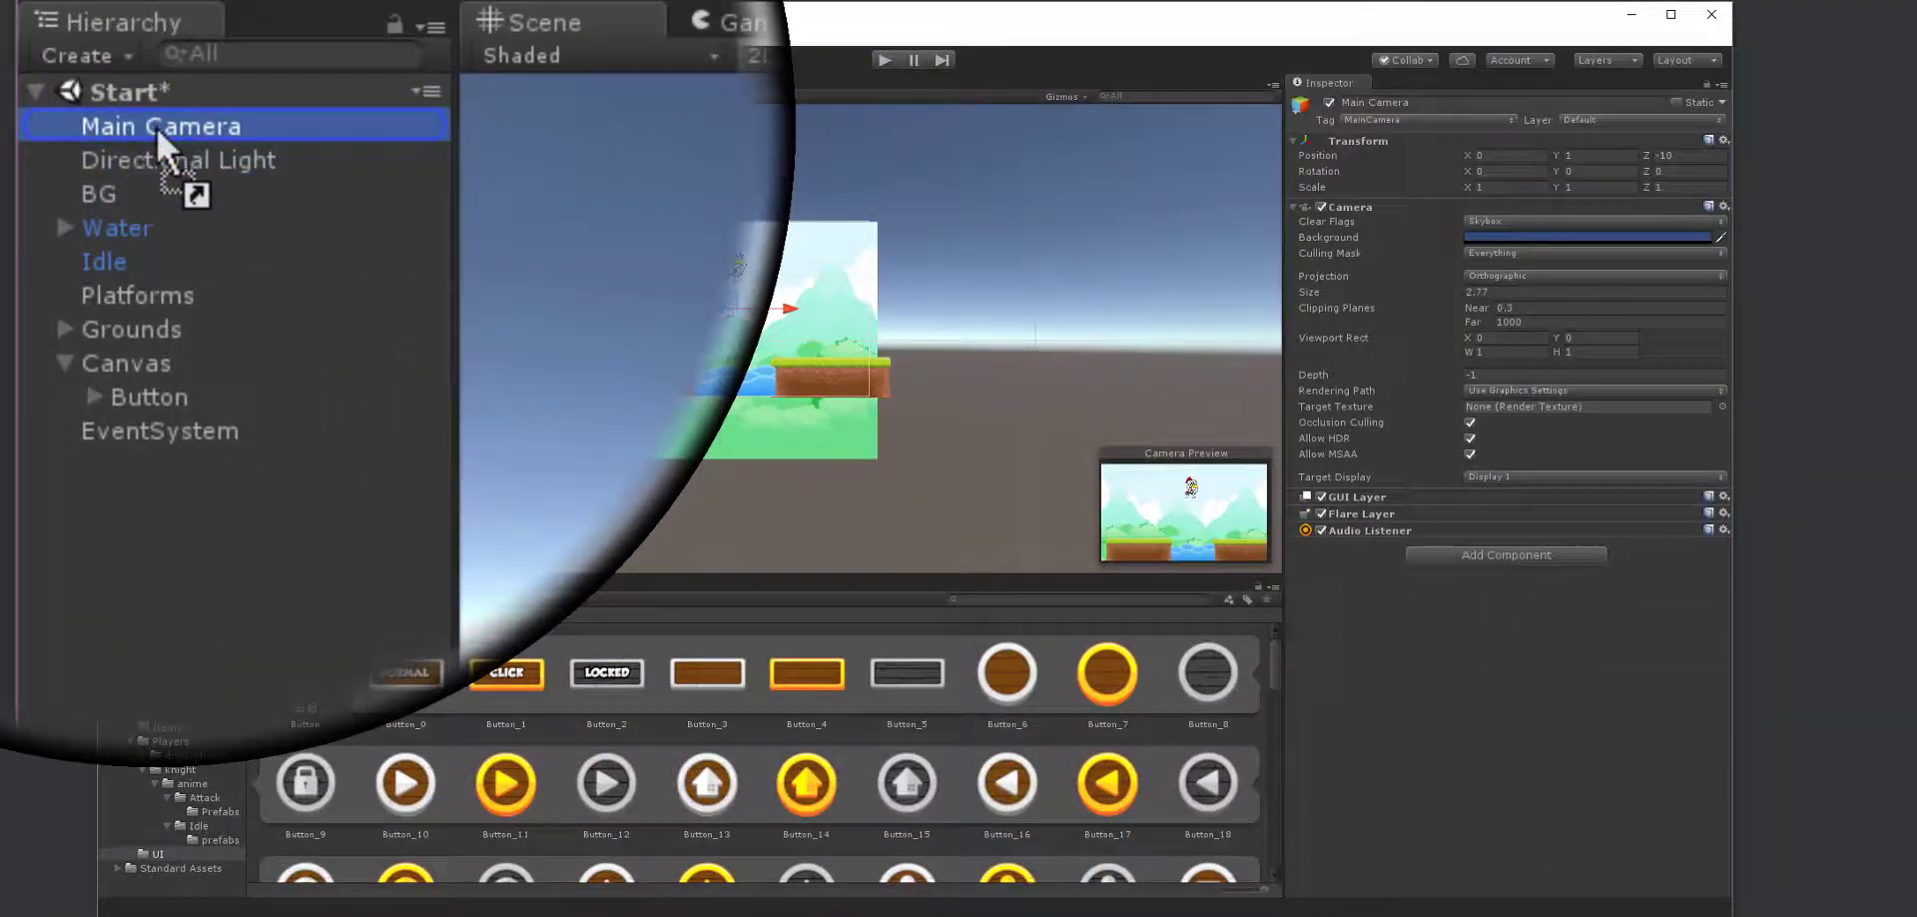
click(146, 357)
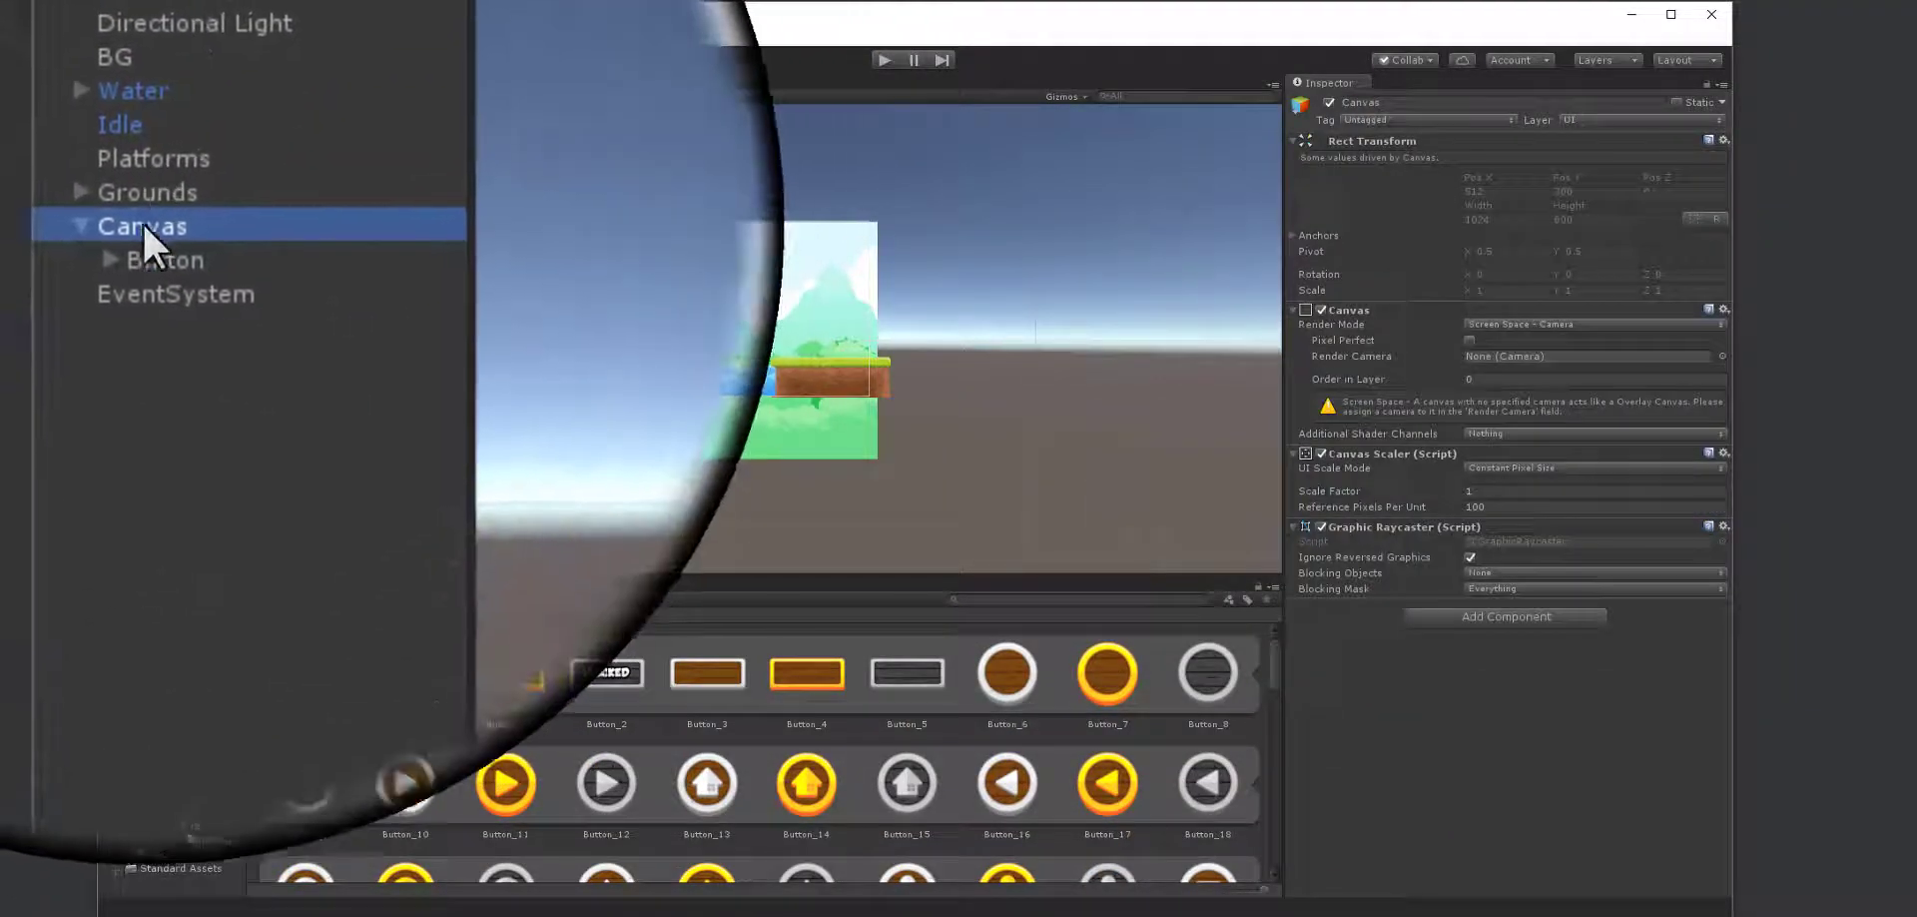
drag(158, 126, 1515, 369)
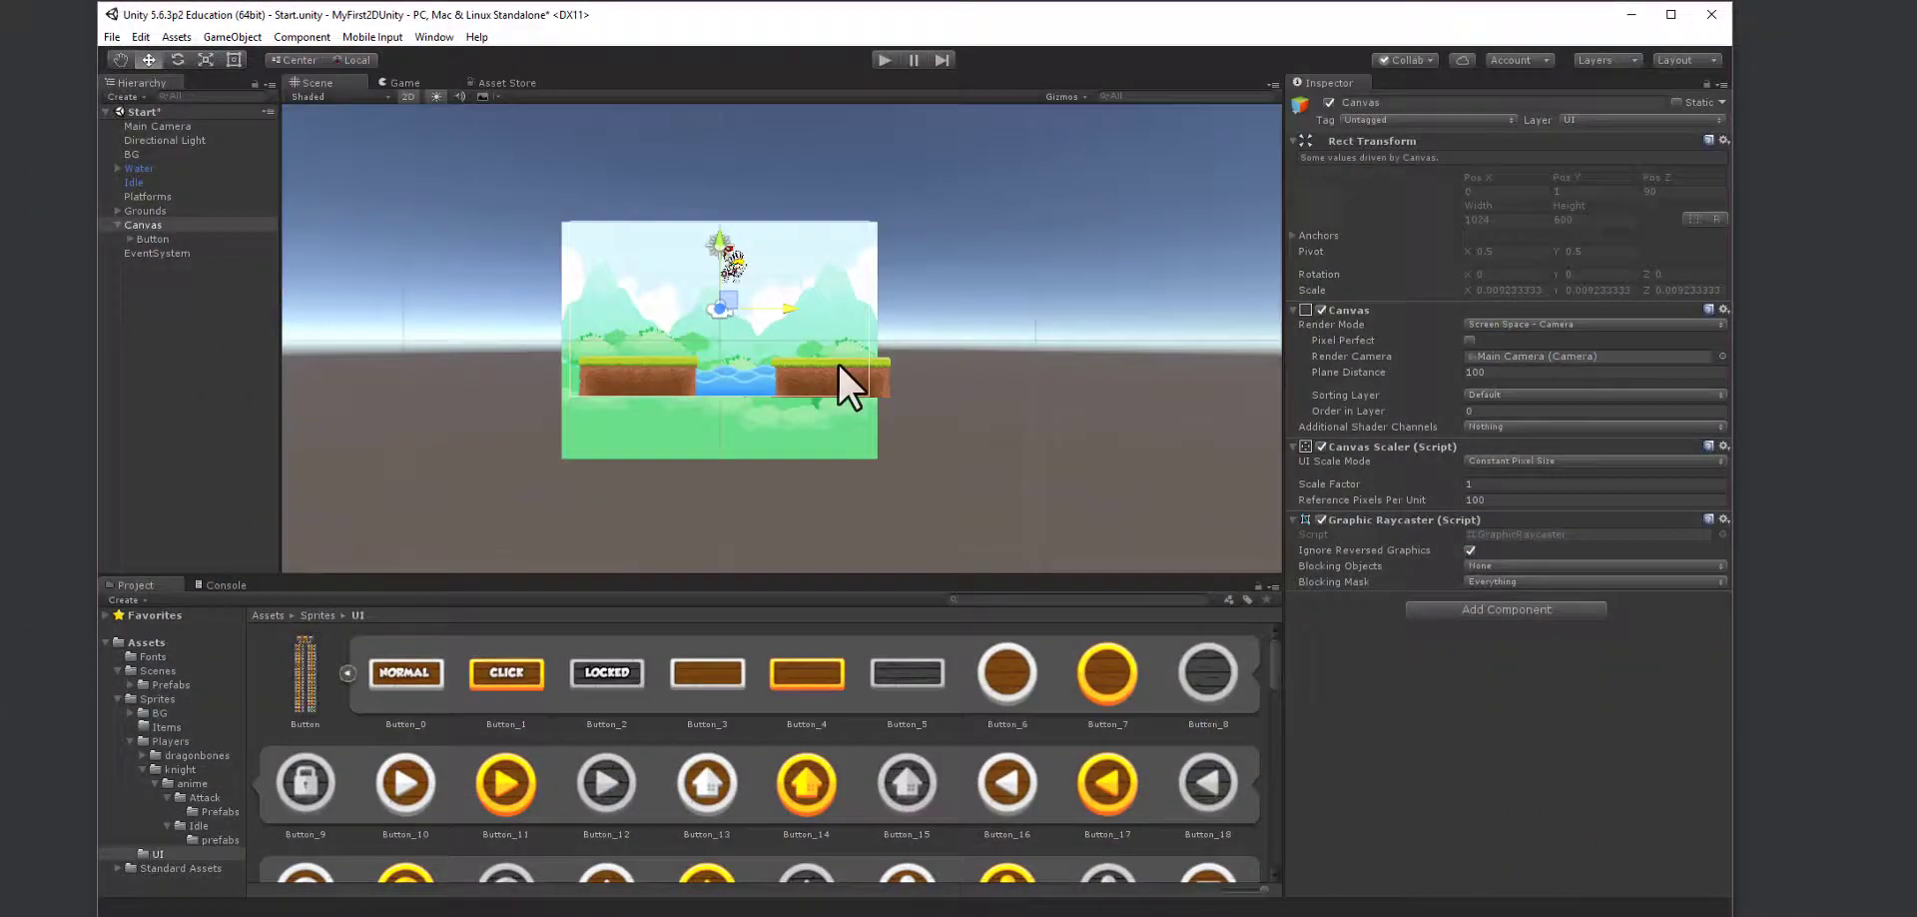
scroll(759, 330, up, 2)
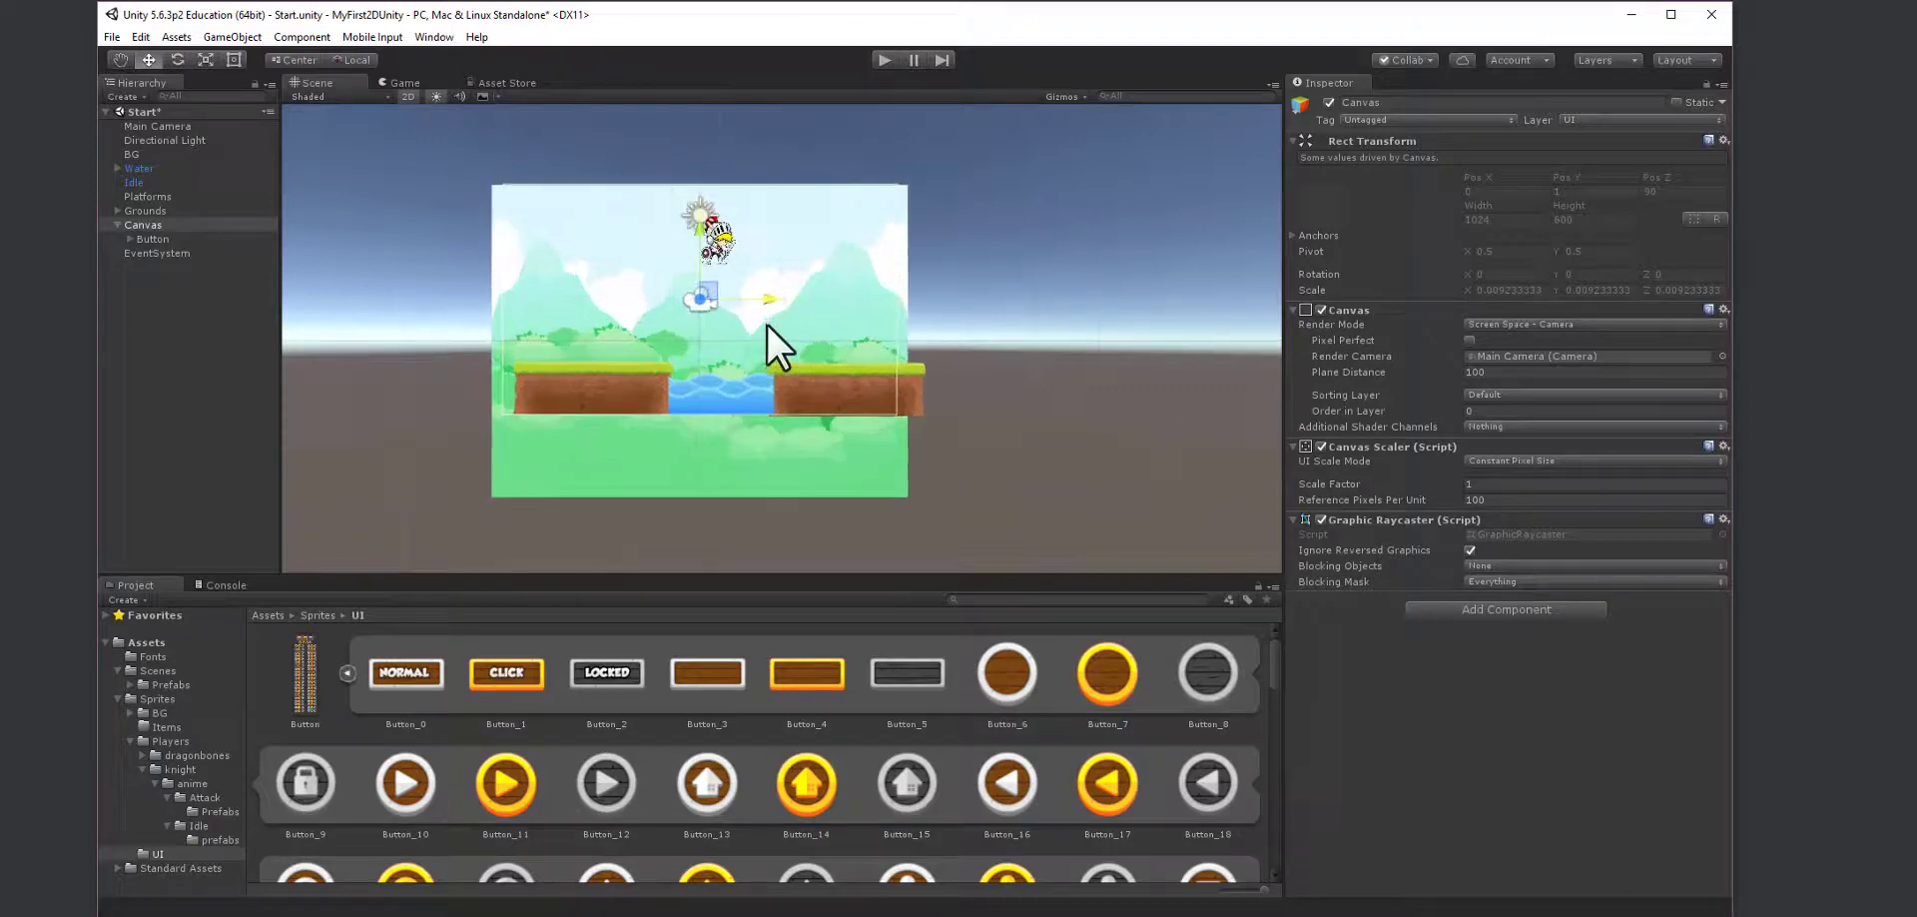
scroll(769, 319, down, 1)
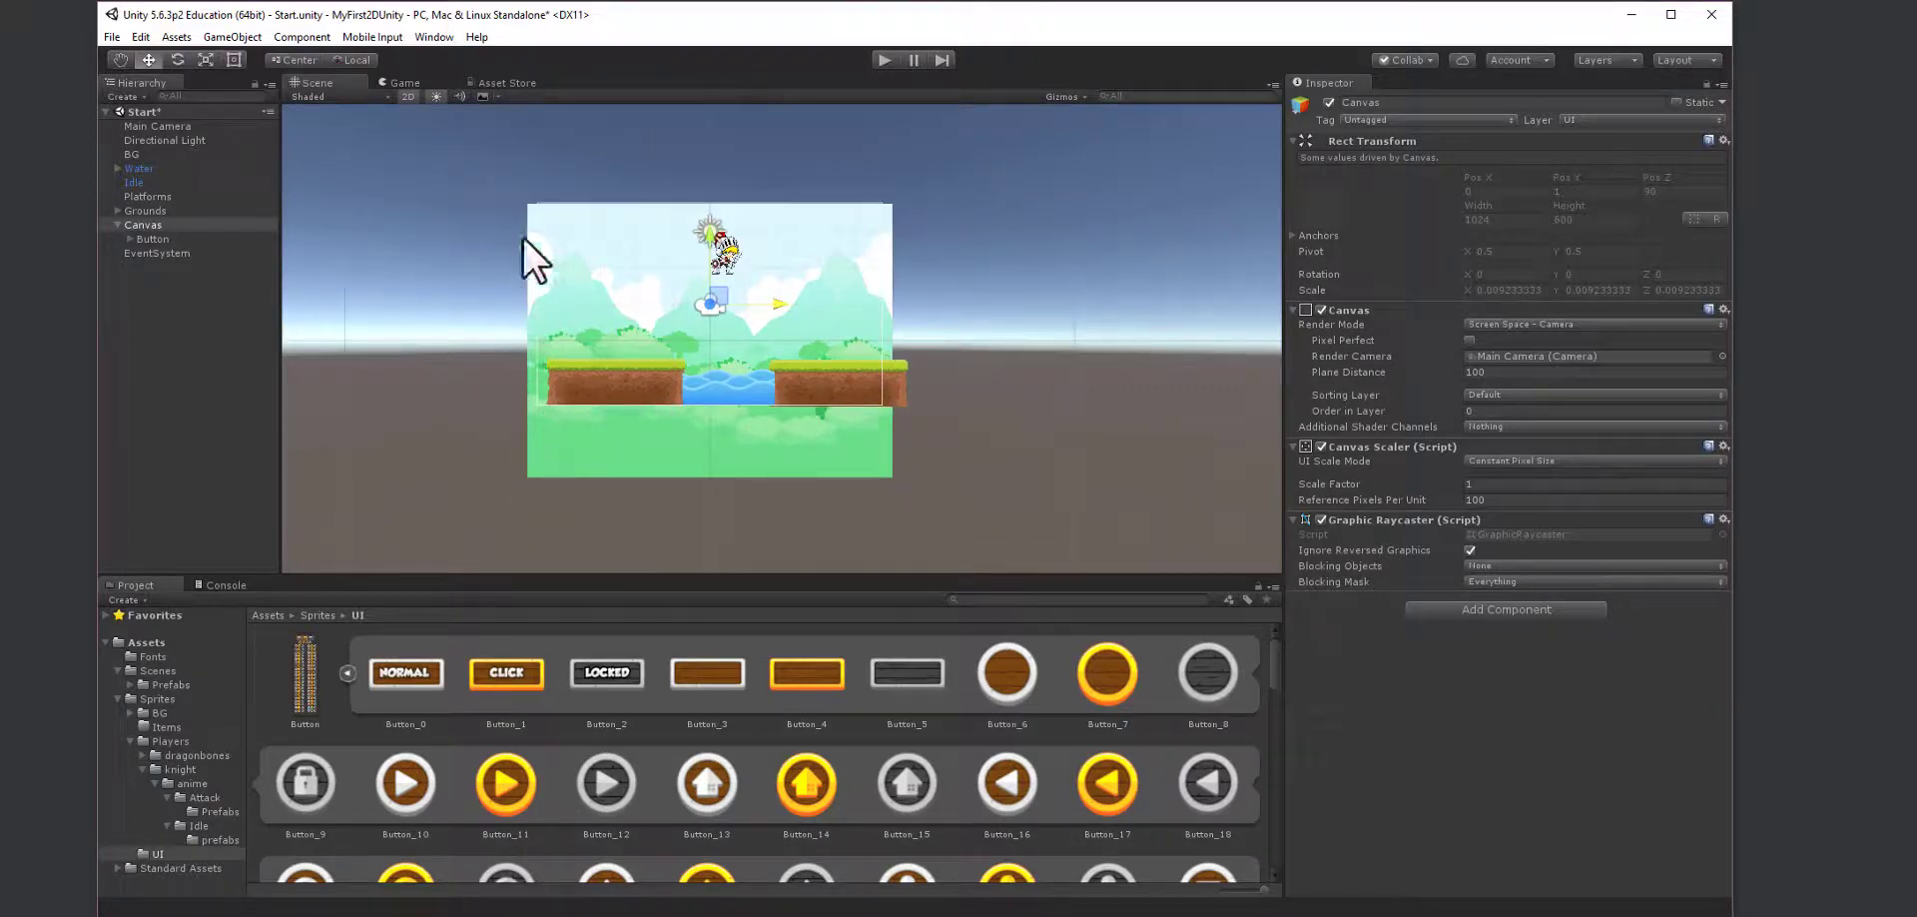
- Set the Canvas order in layer to 1
scroll(777, 359, up, 2)
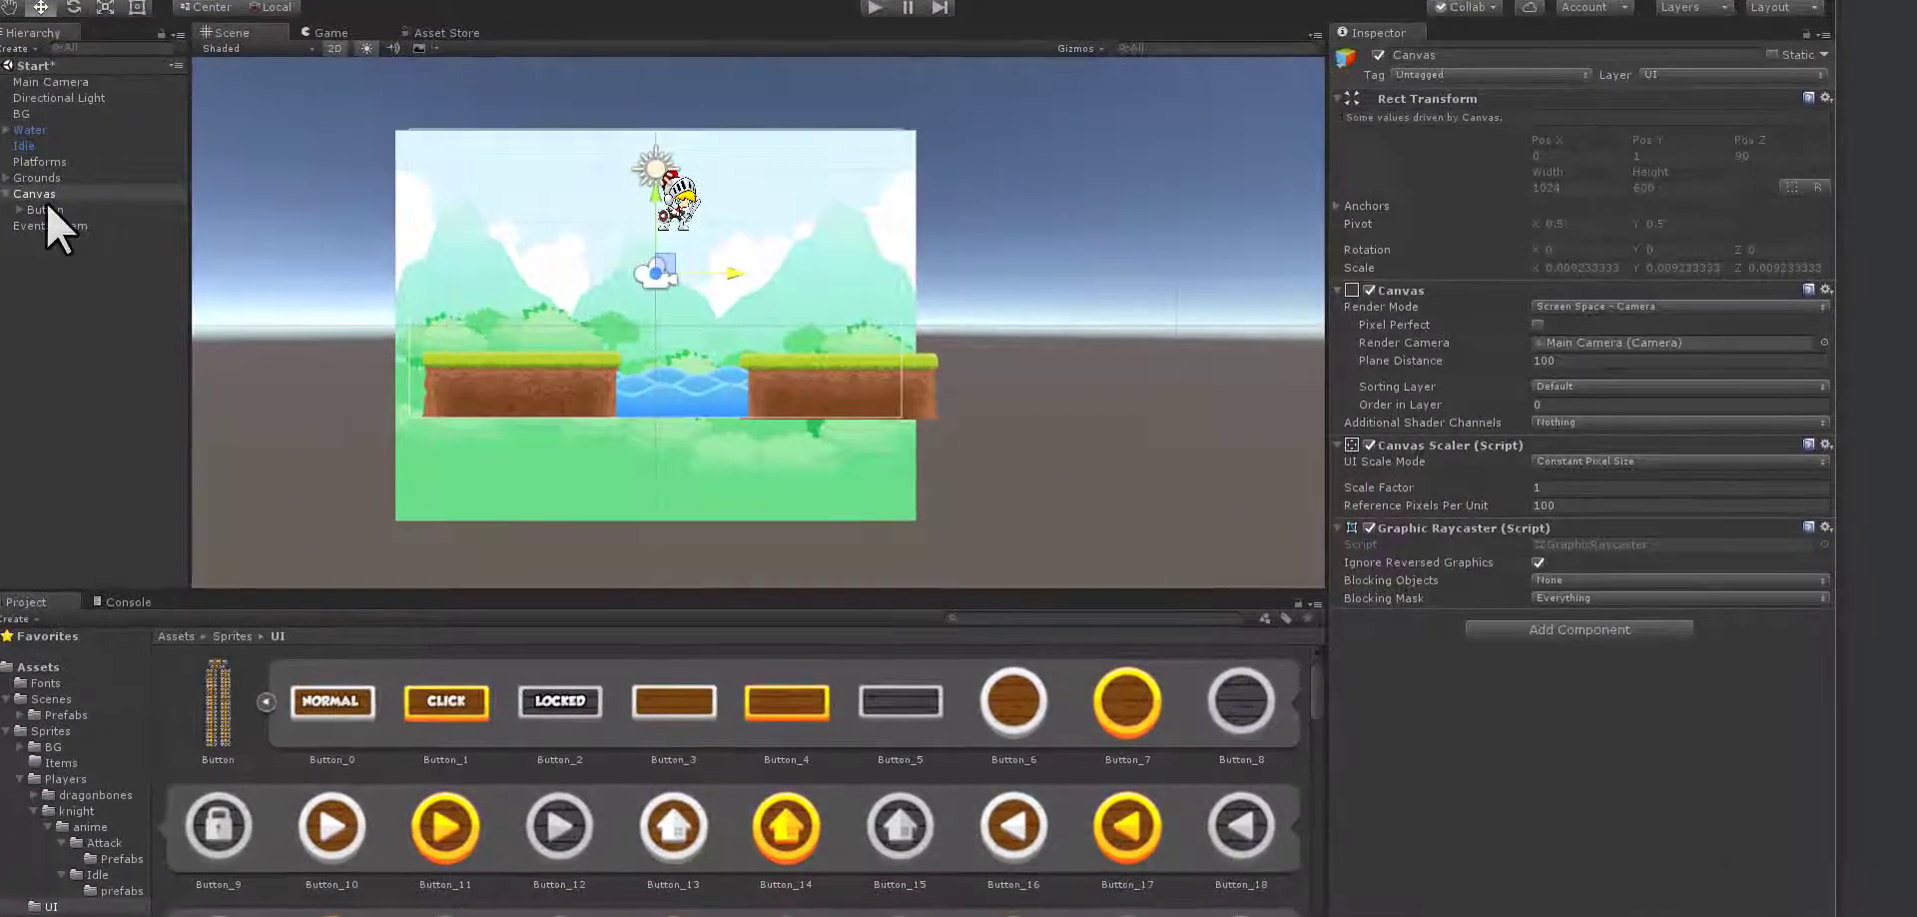
click(149, 239)
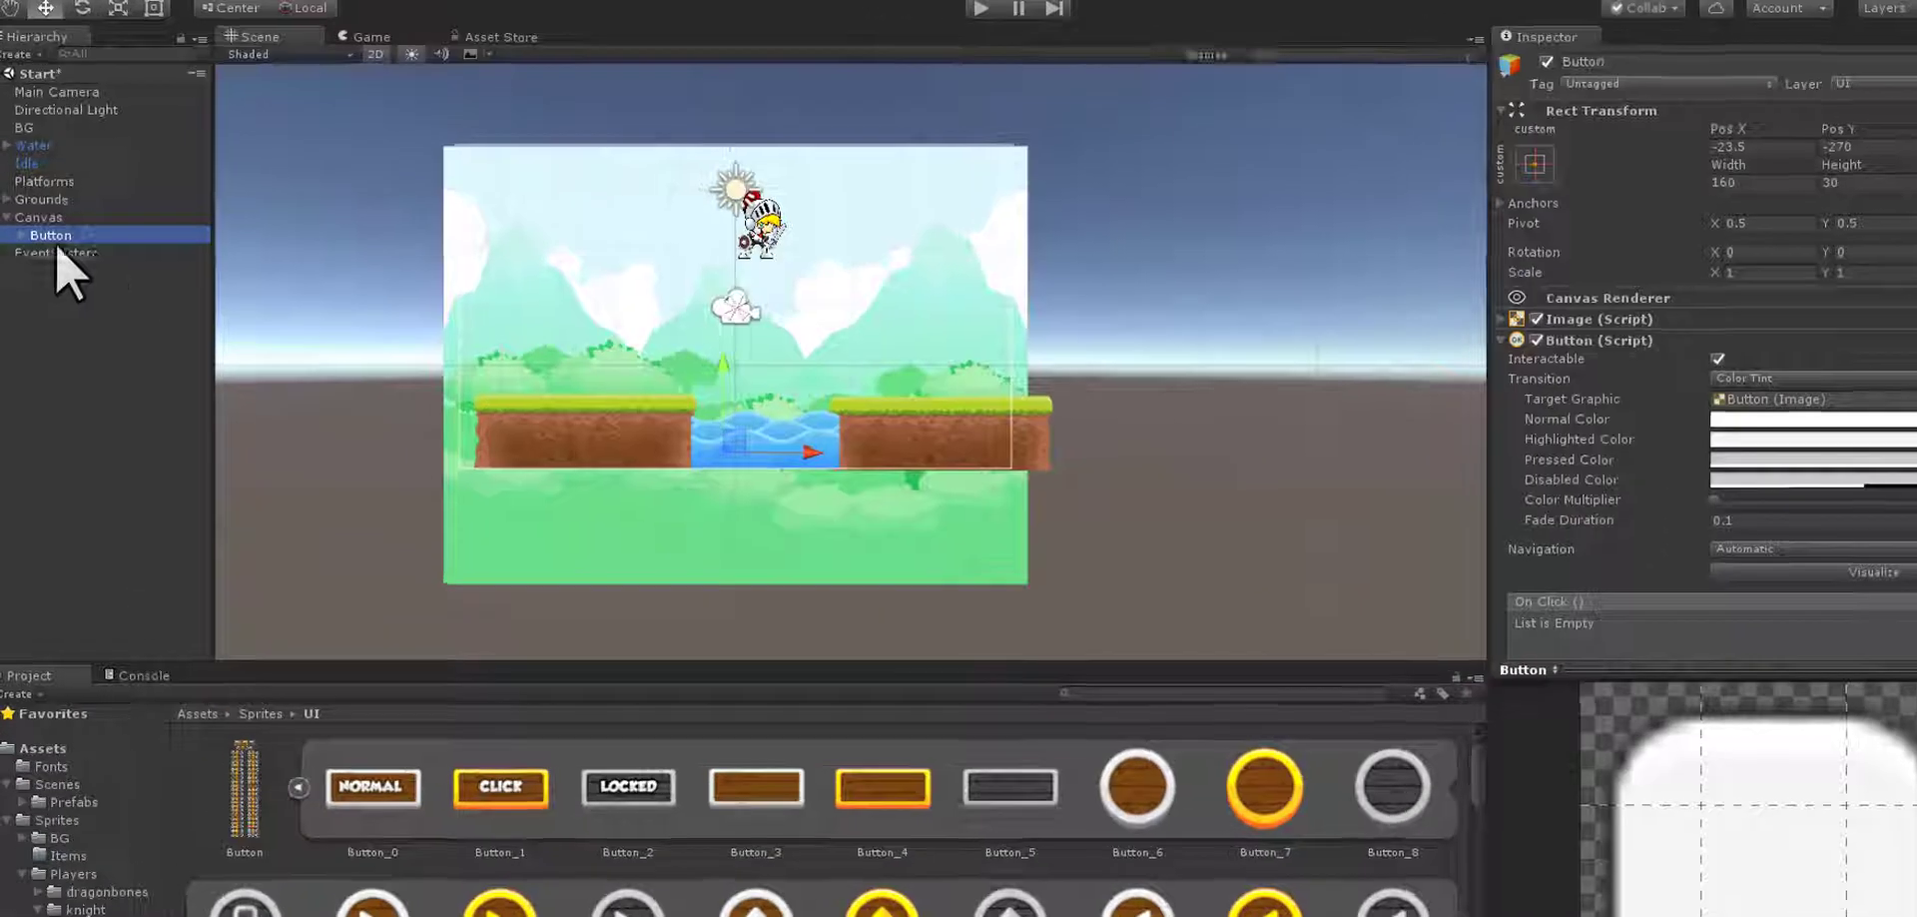
click(35, 193)
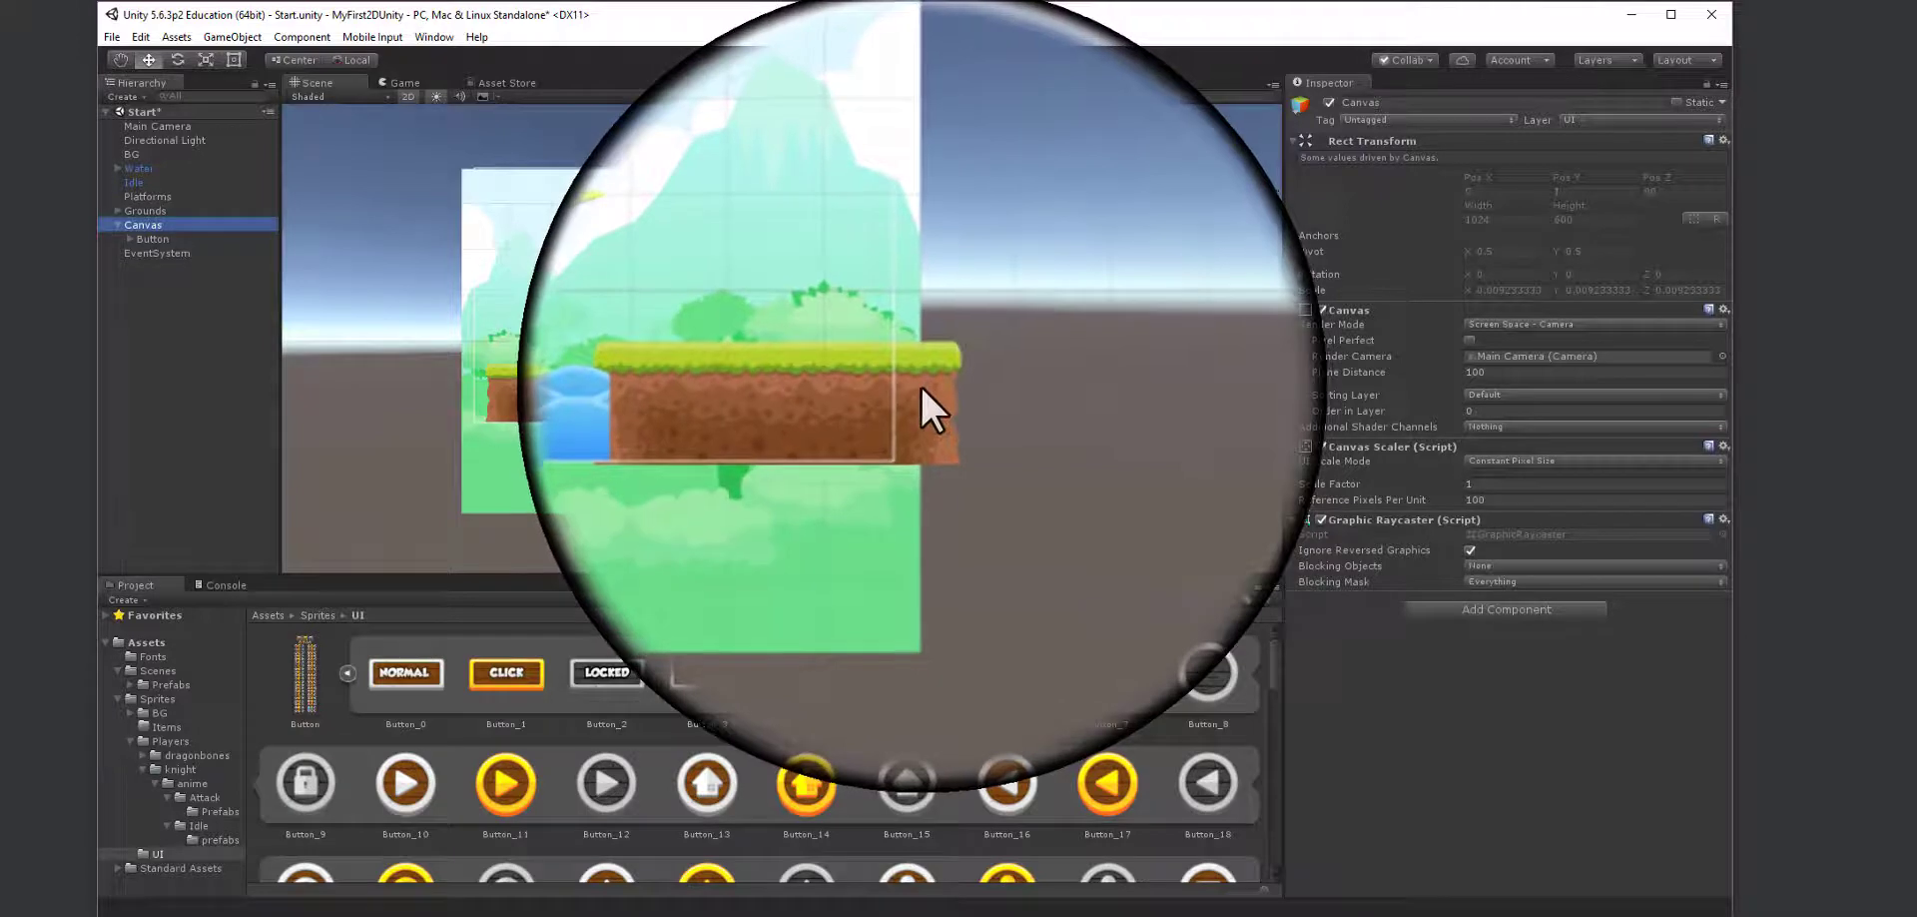
click(1468, 405)
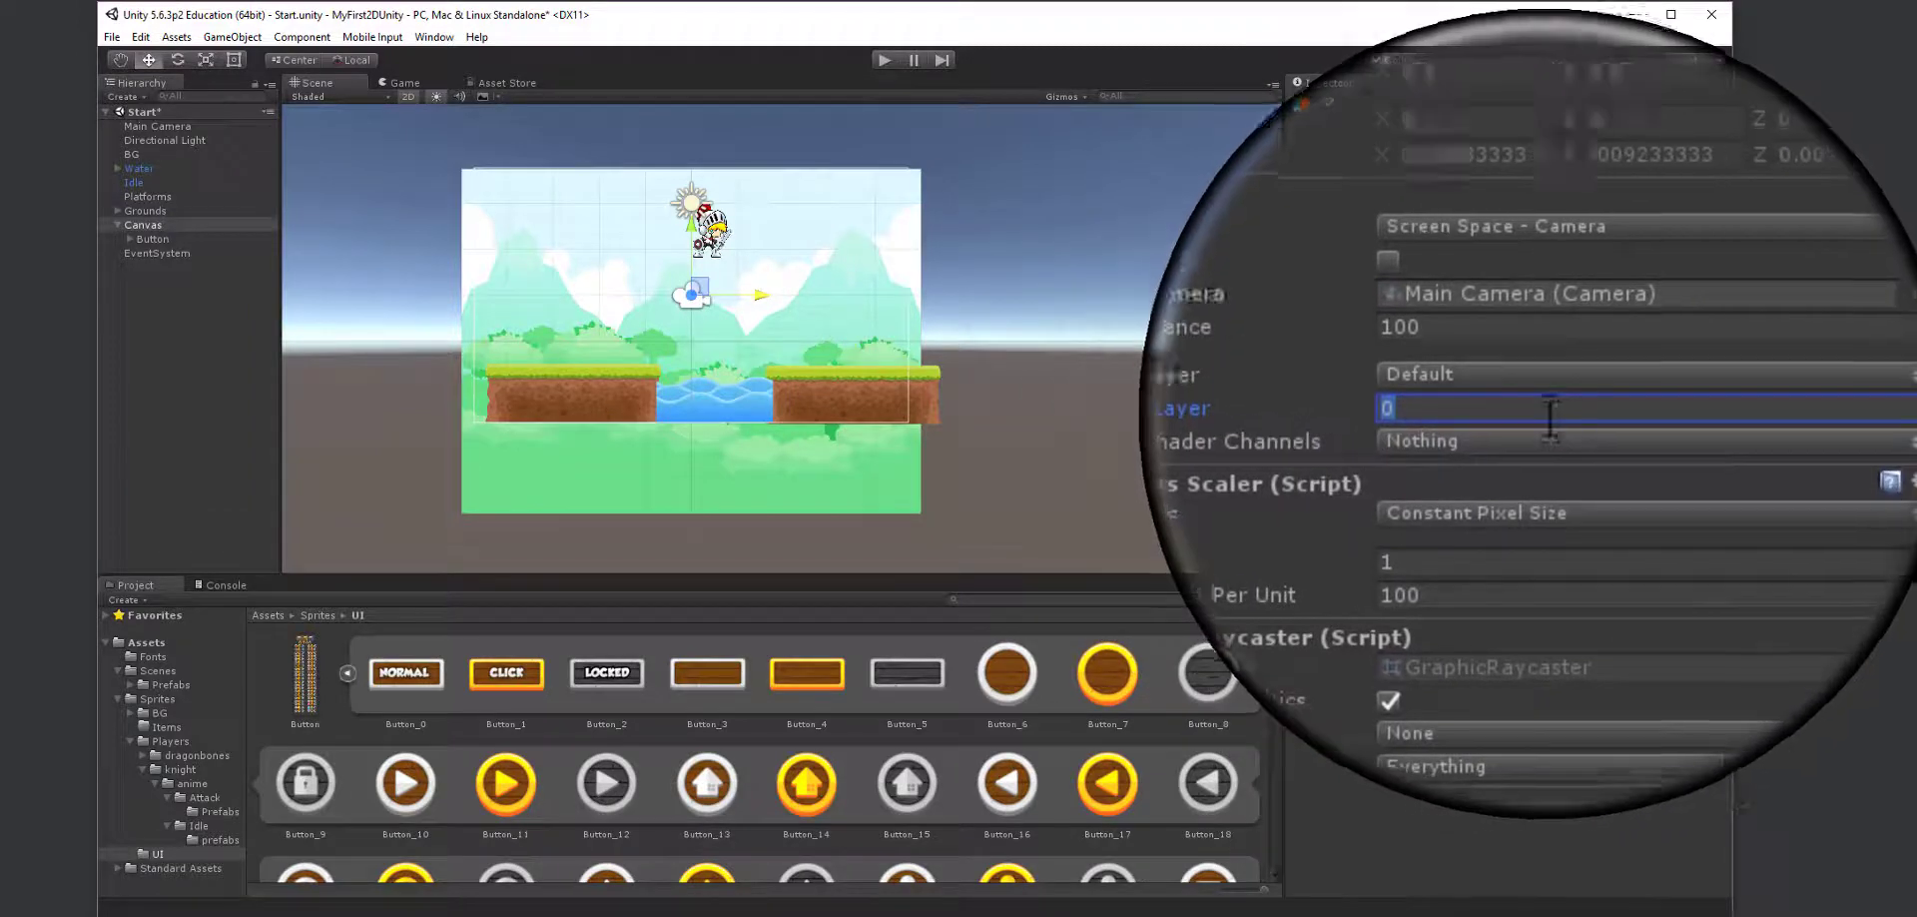
text(1)
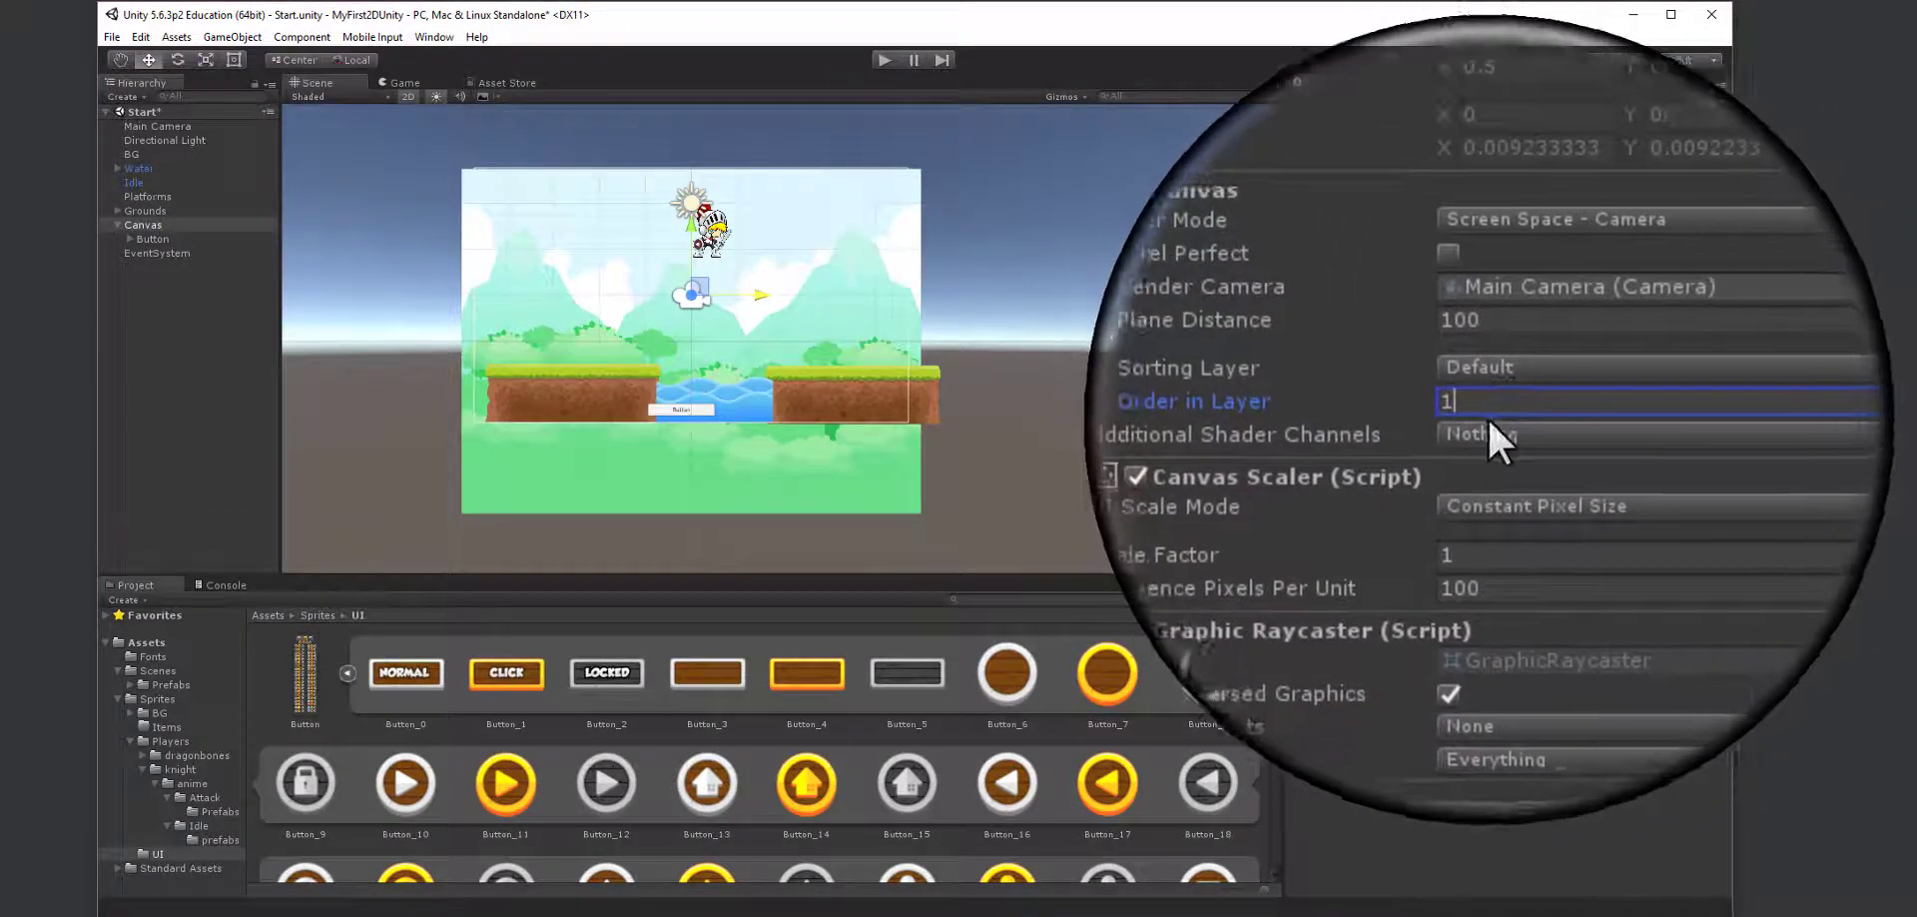
click(1066, 371)
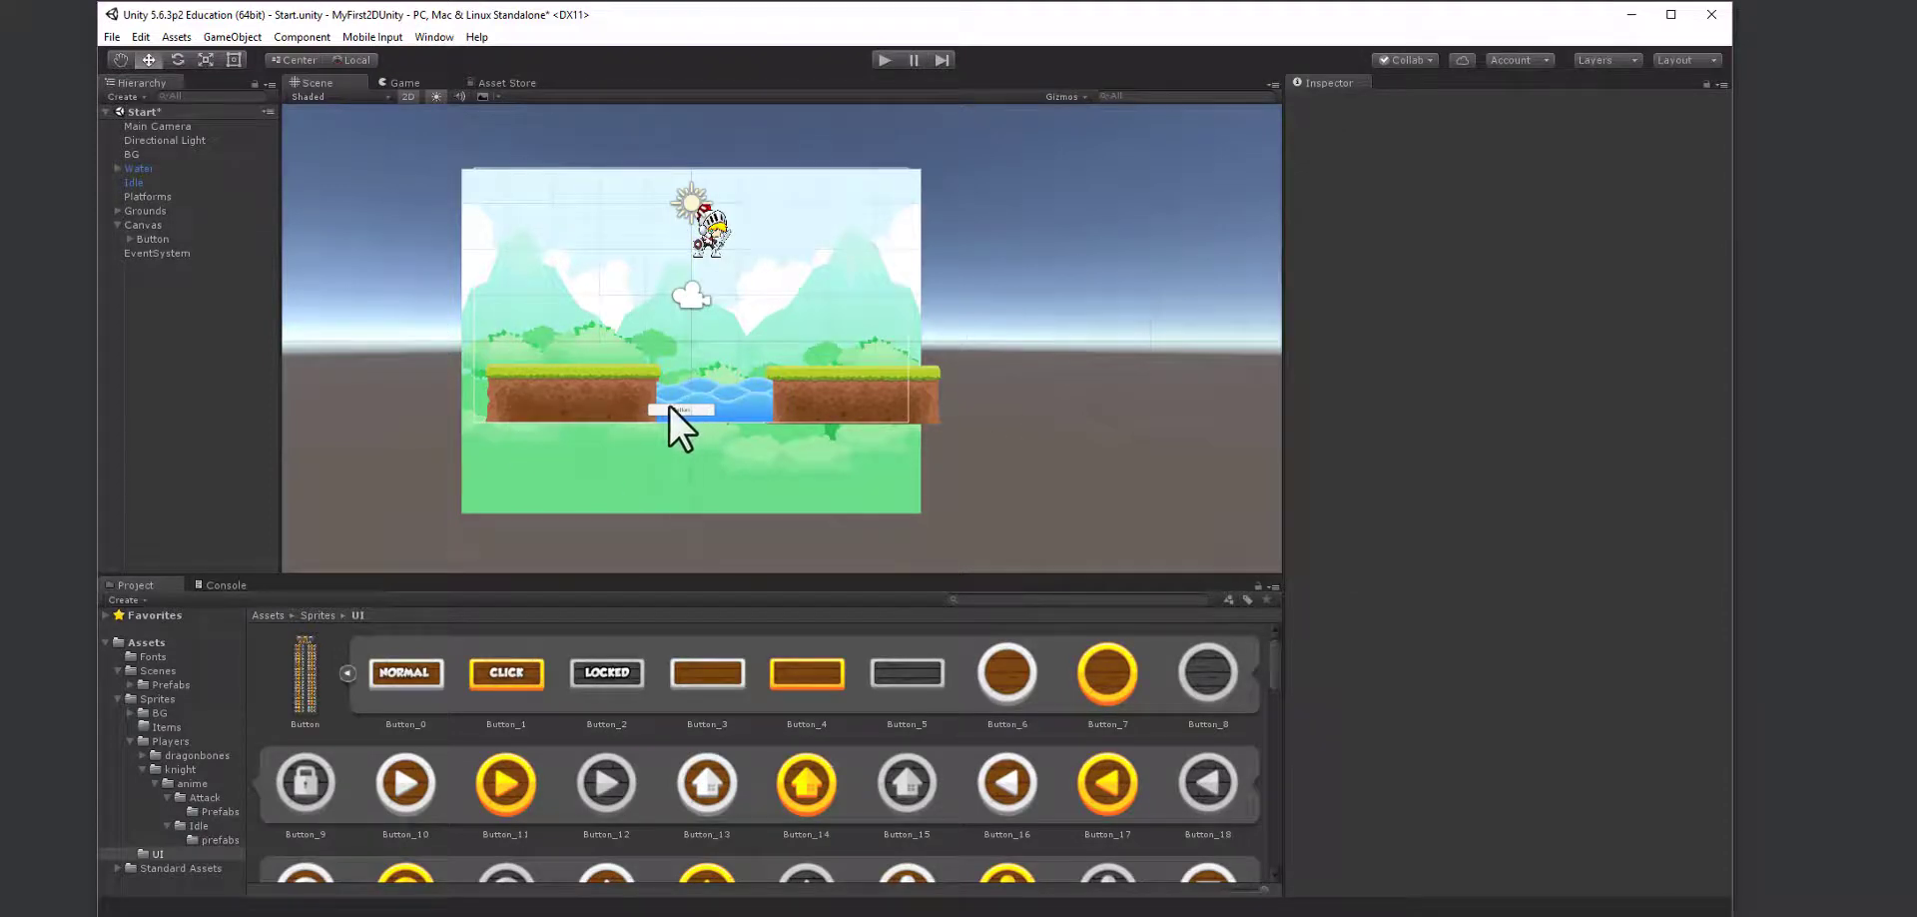
- Examine the button's placement on the Canvas in the Scene view and in the Game view
click(137, 239)
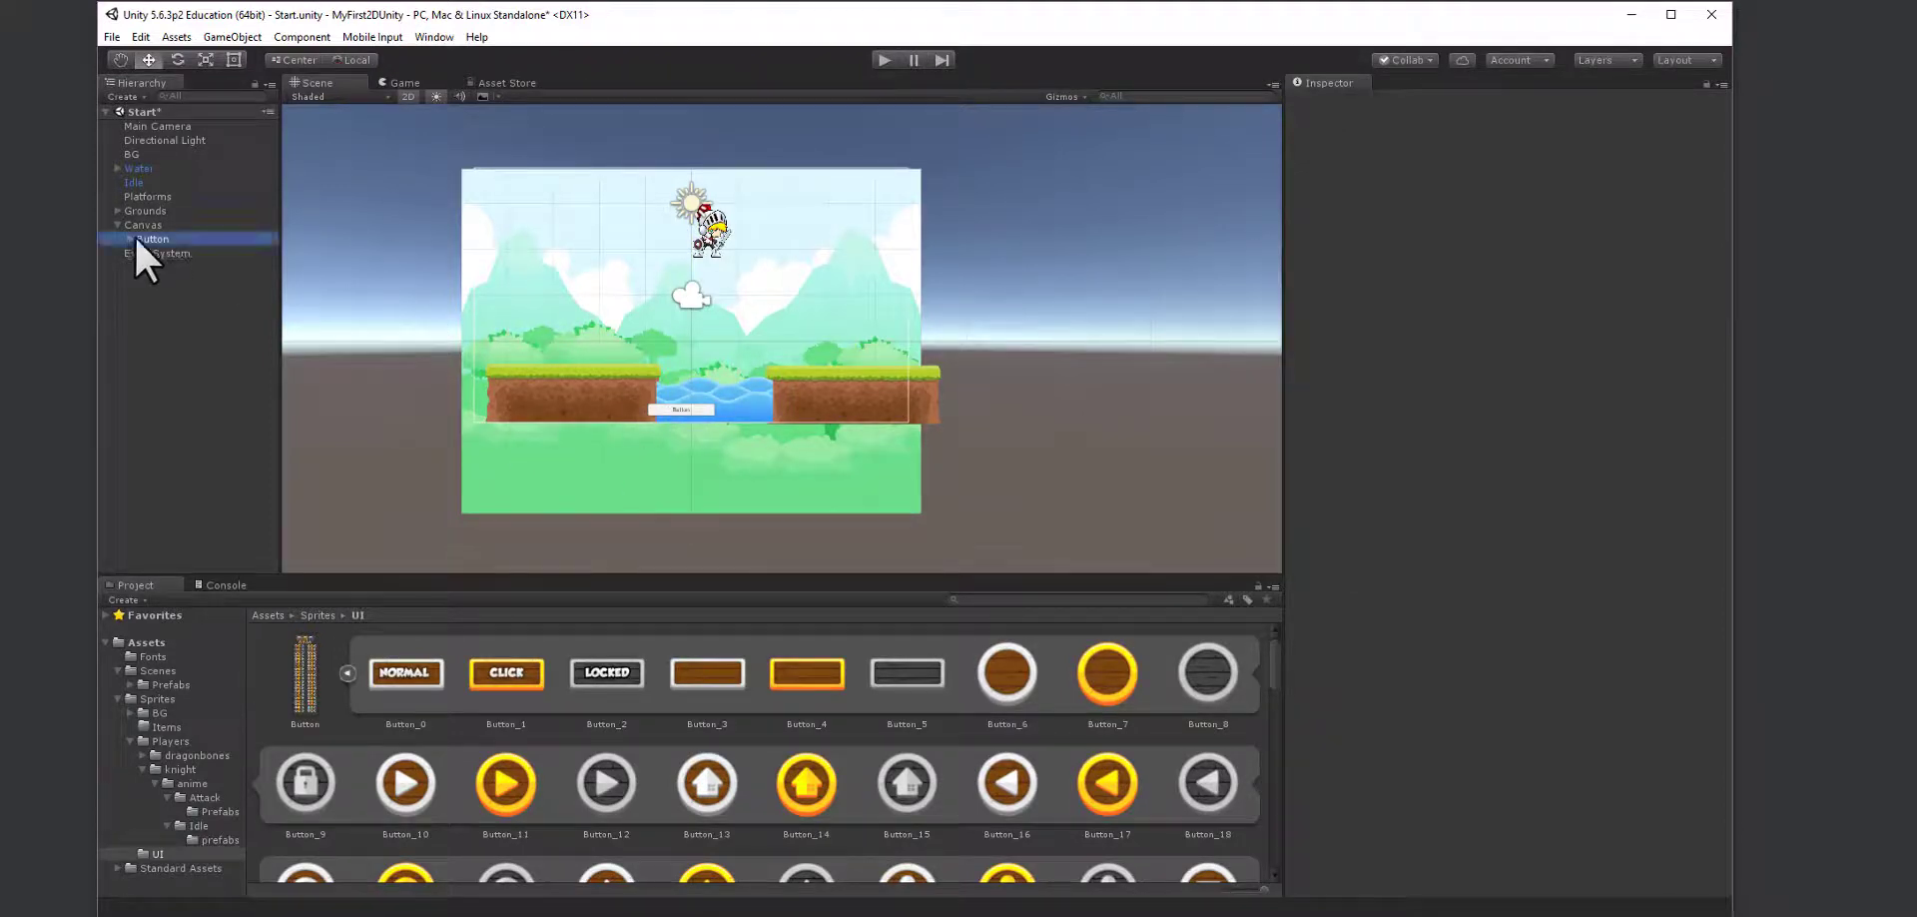
scroll(704, 425, up, 4)
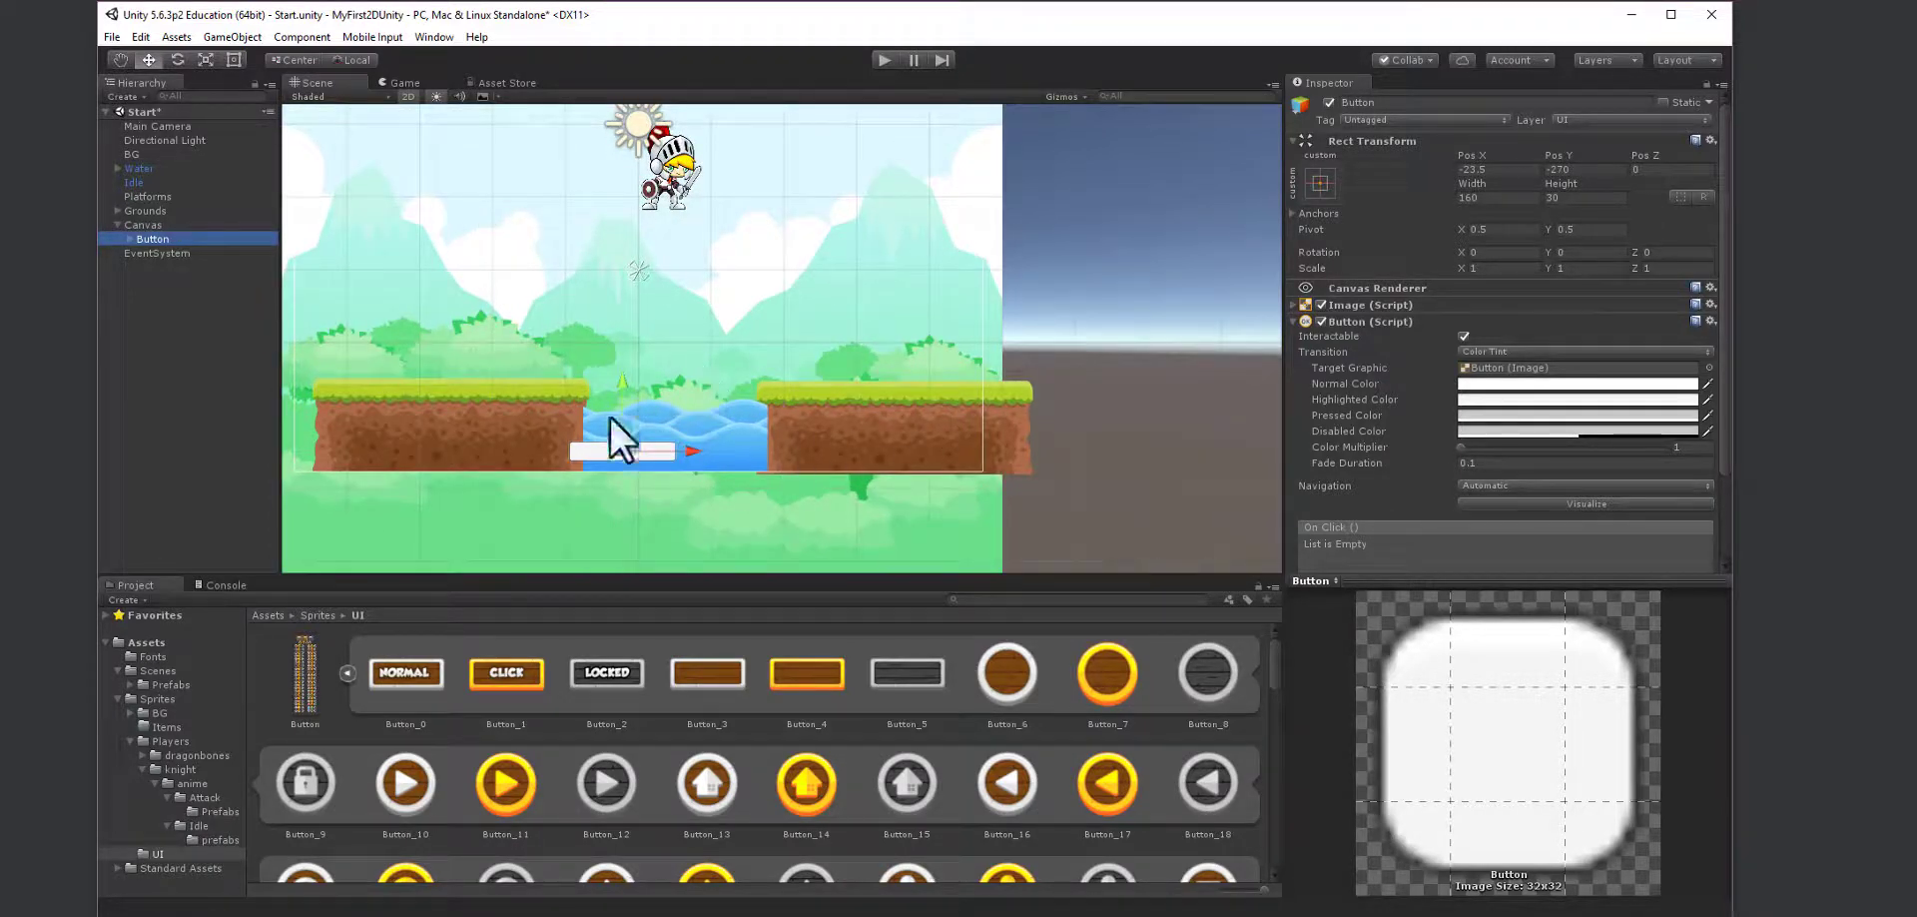
click(146, 225)
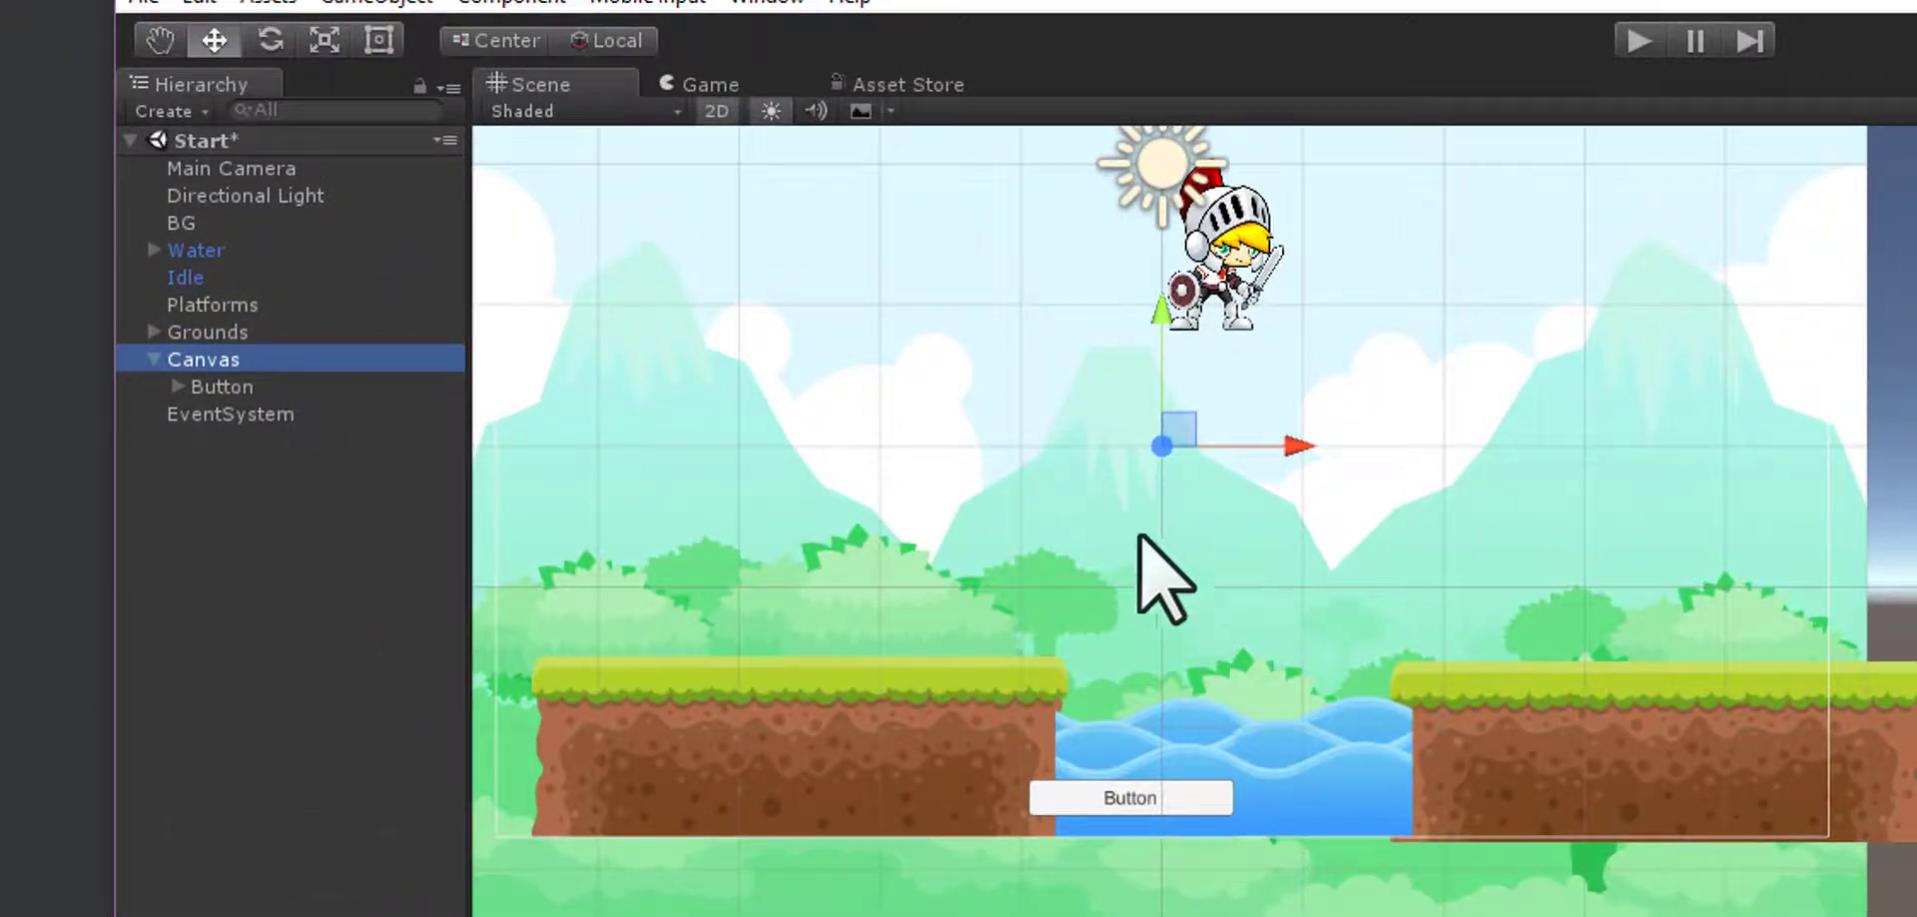
scroll(1598, 559, down, 2)
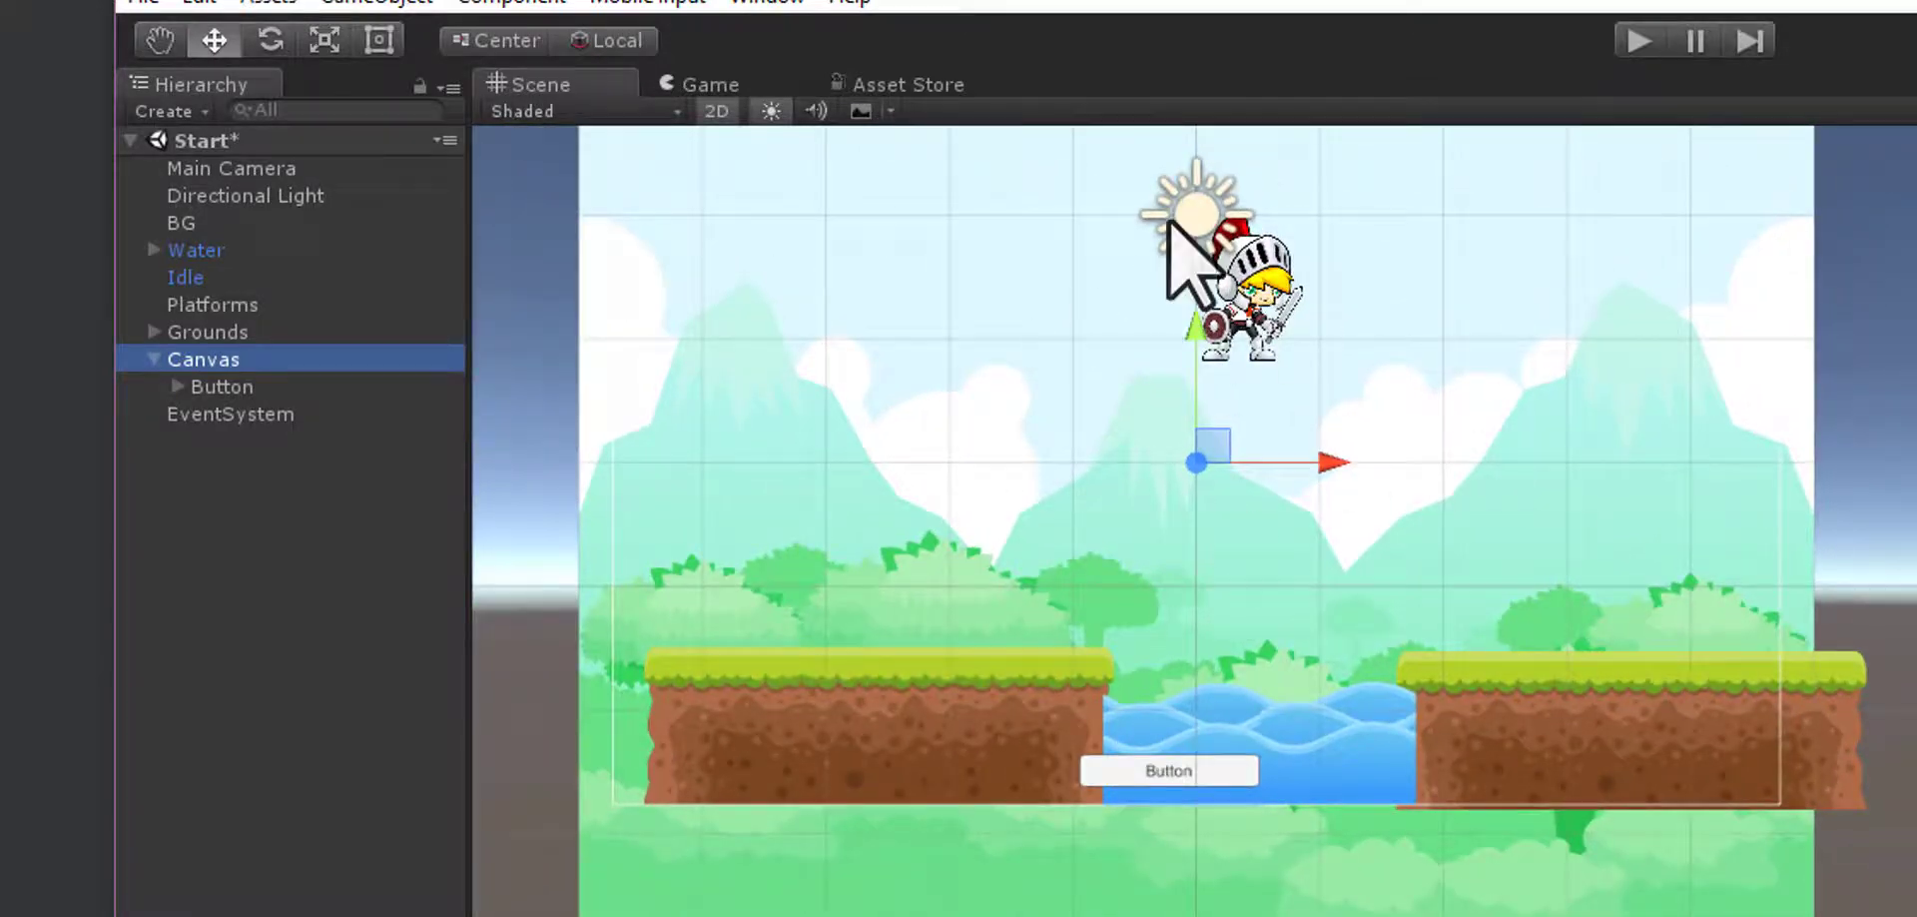
click(699, 83)
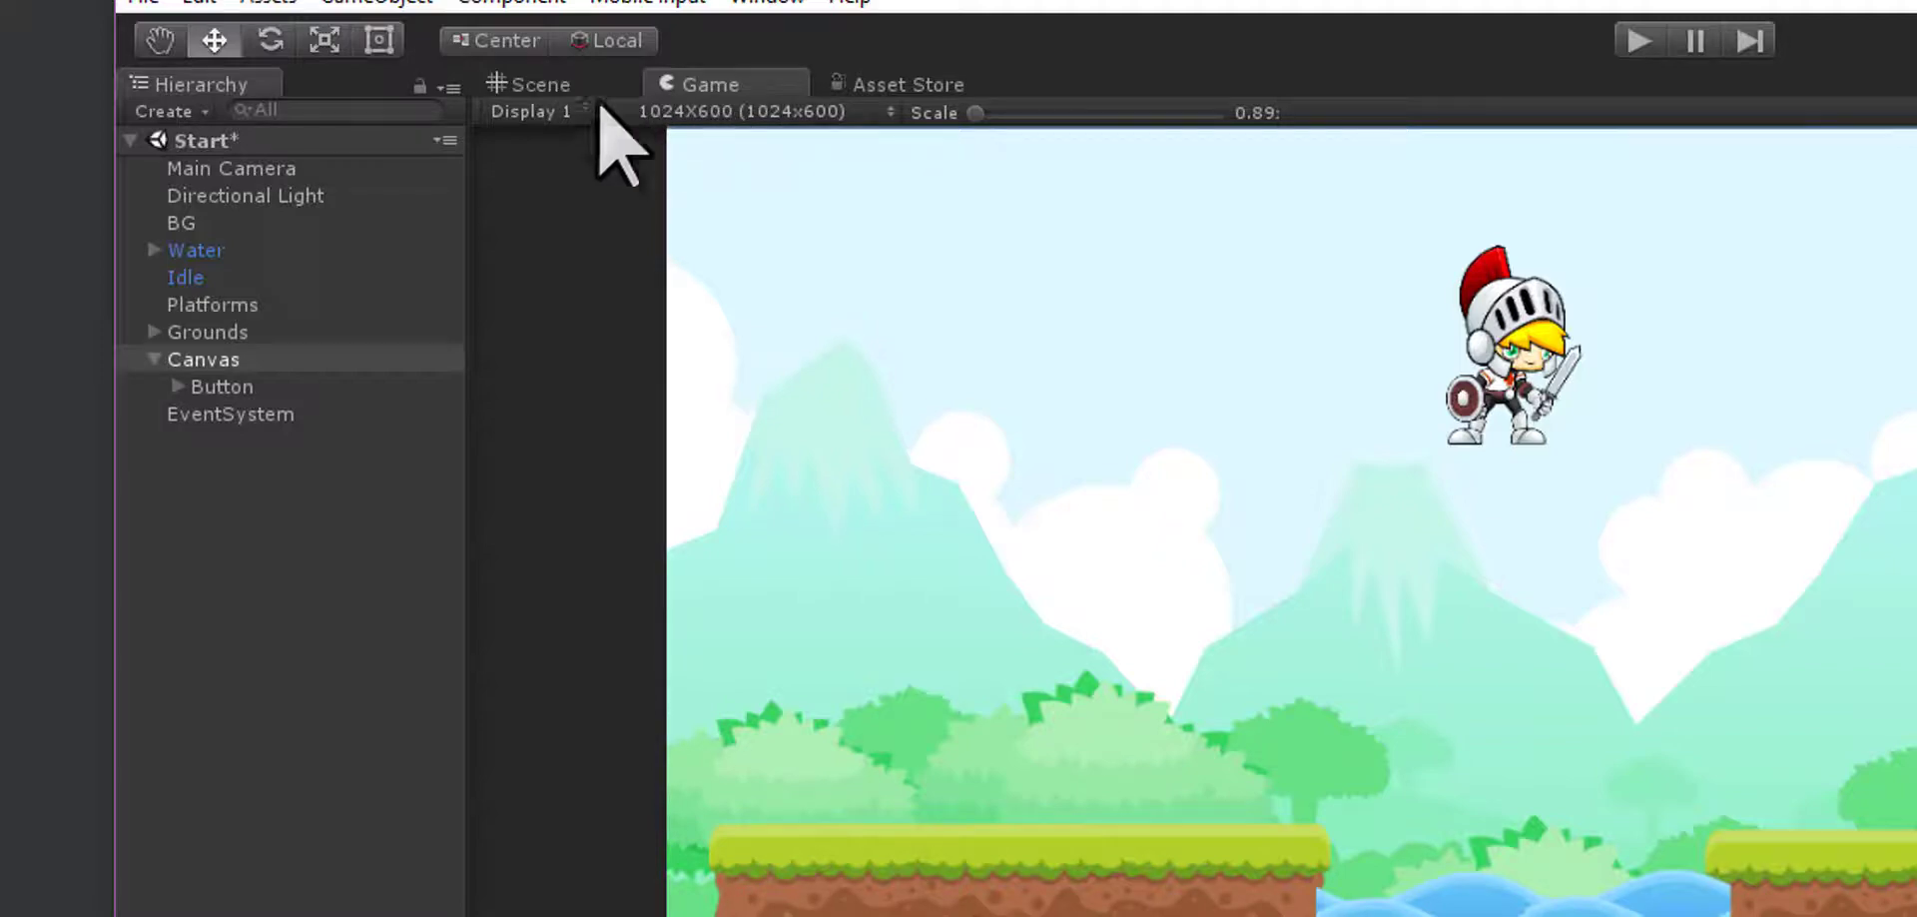
click(532, 80)
- Set the Canvas Scaler to Scale With Screen Size, with reference resolution 1024 × 600 and match 0.5
click(215, 359)
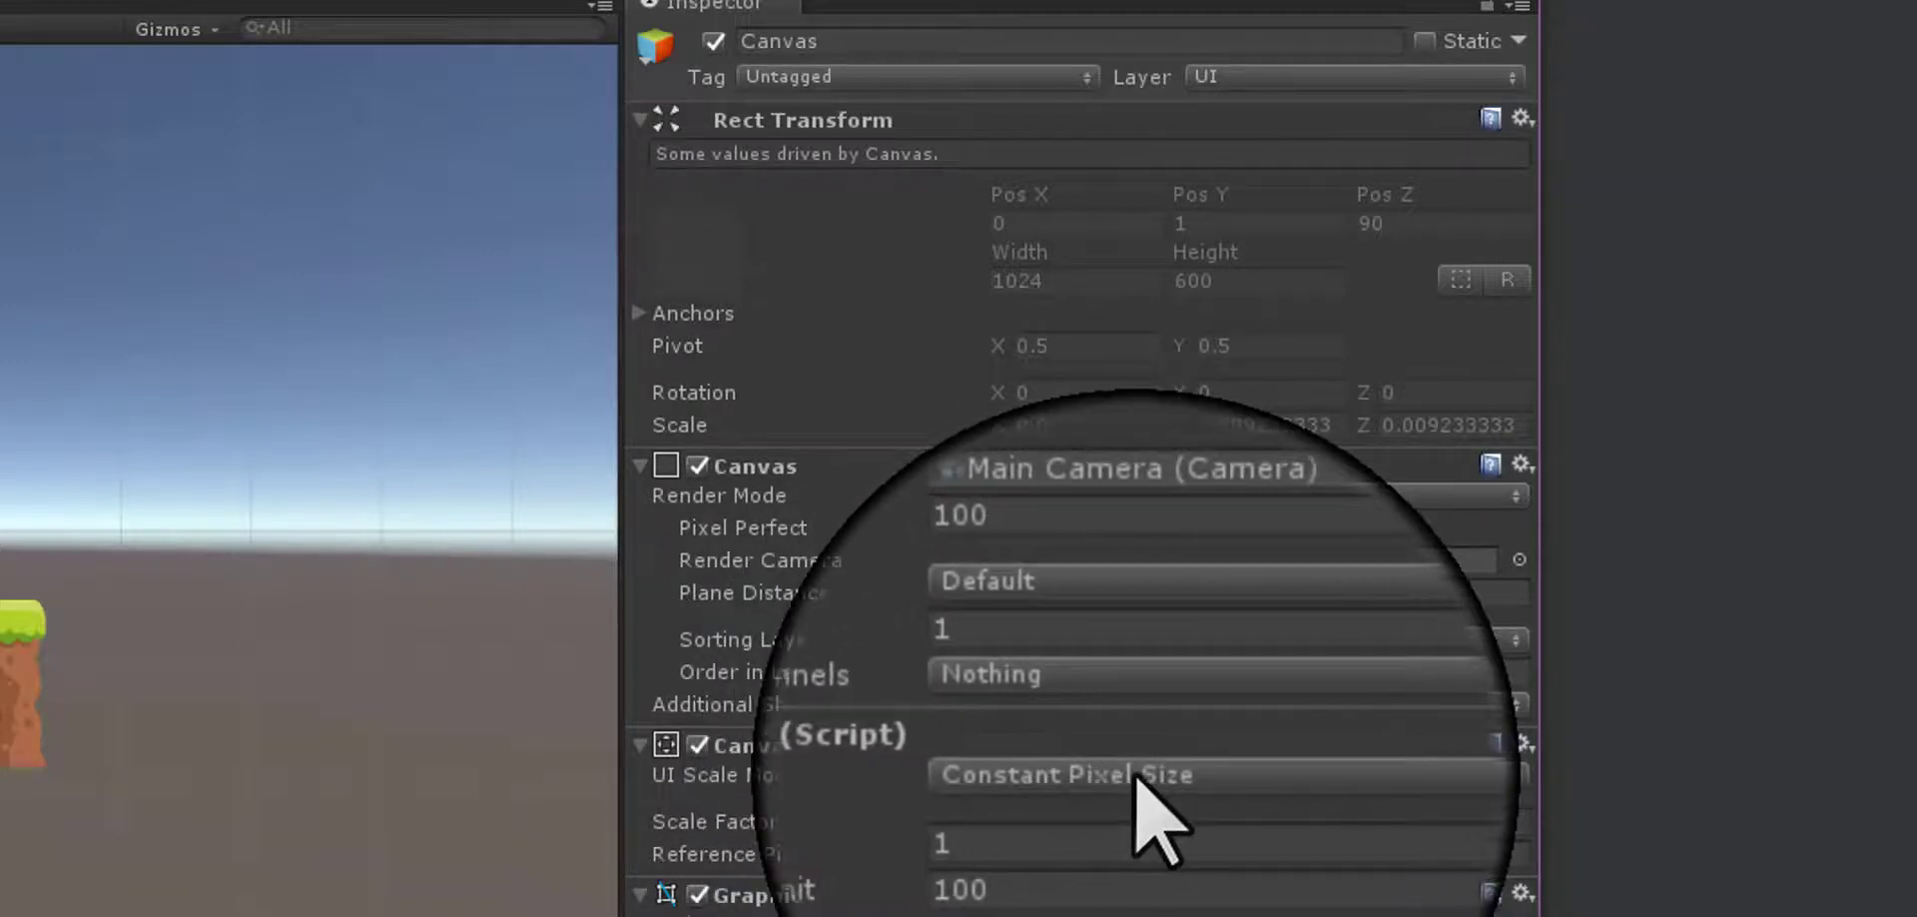
click(1210, 778)
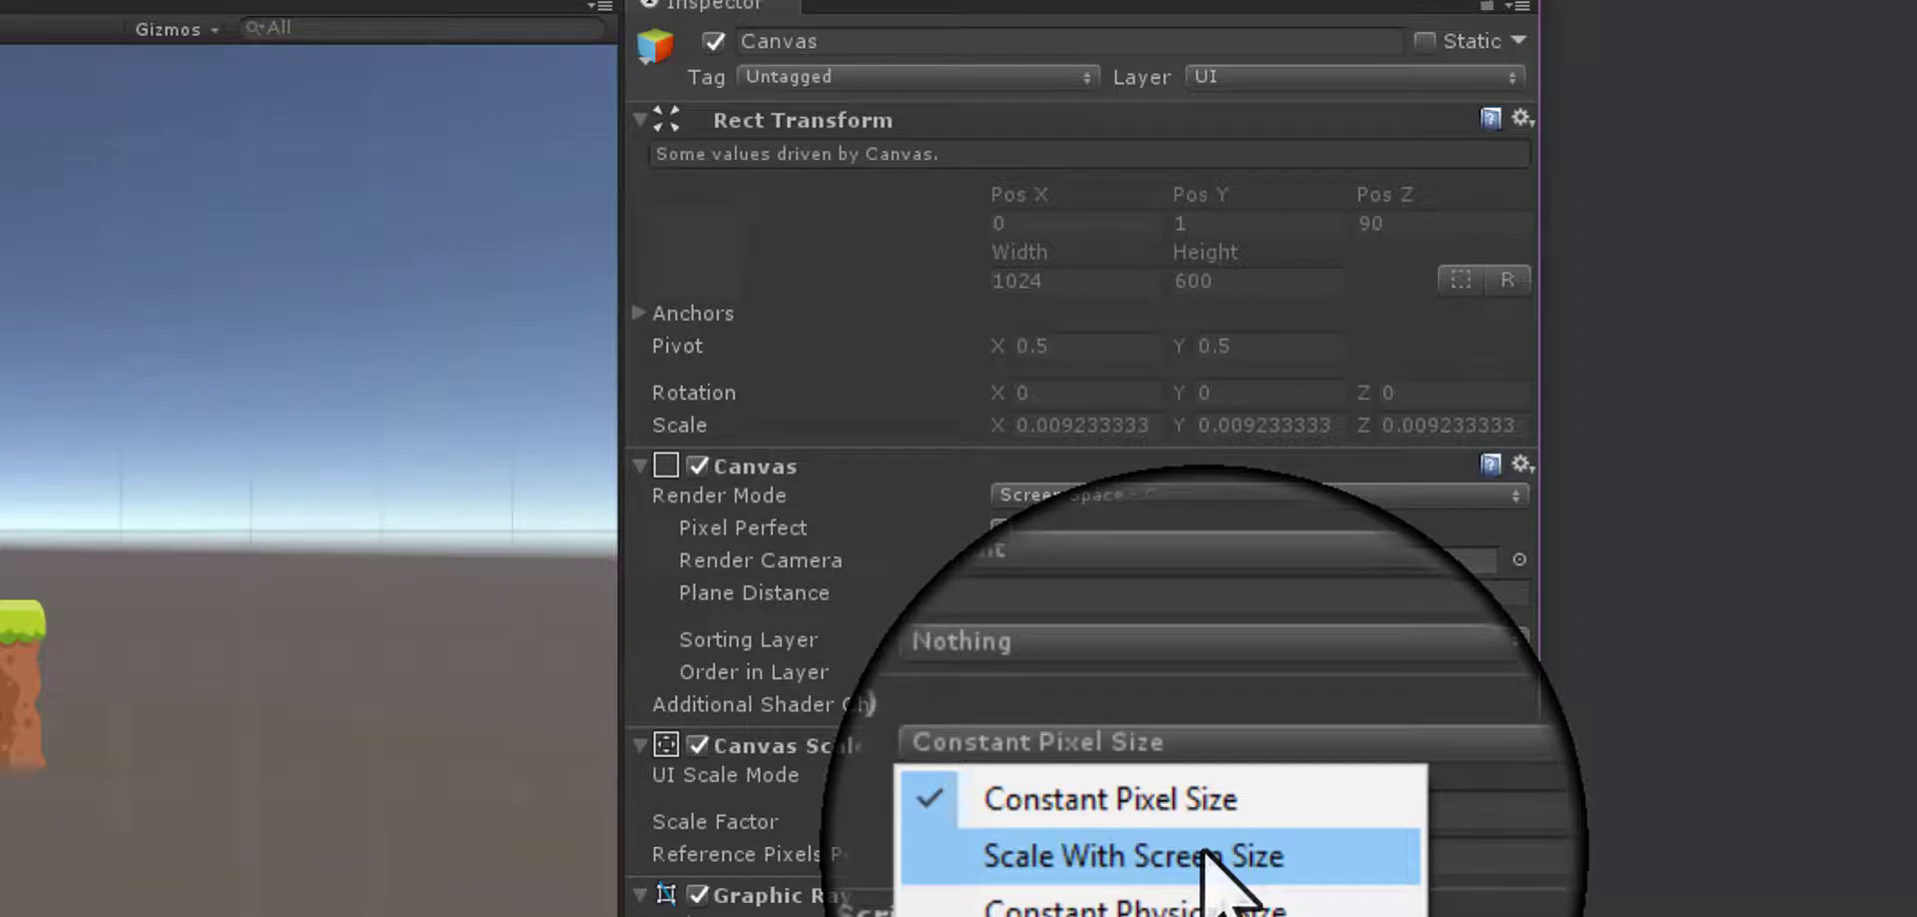
click(1208, 855)
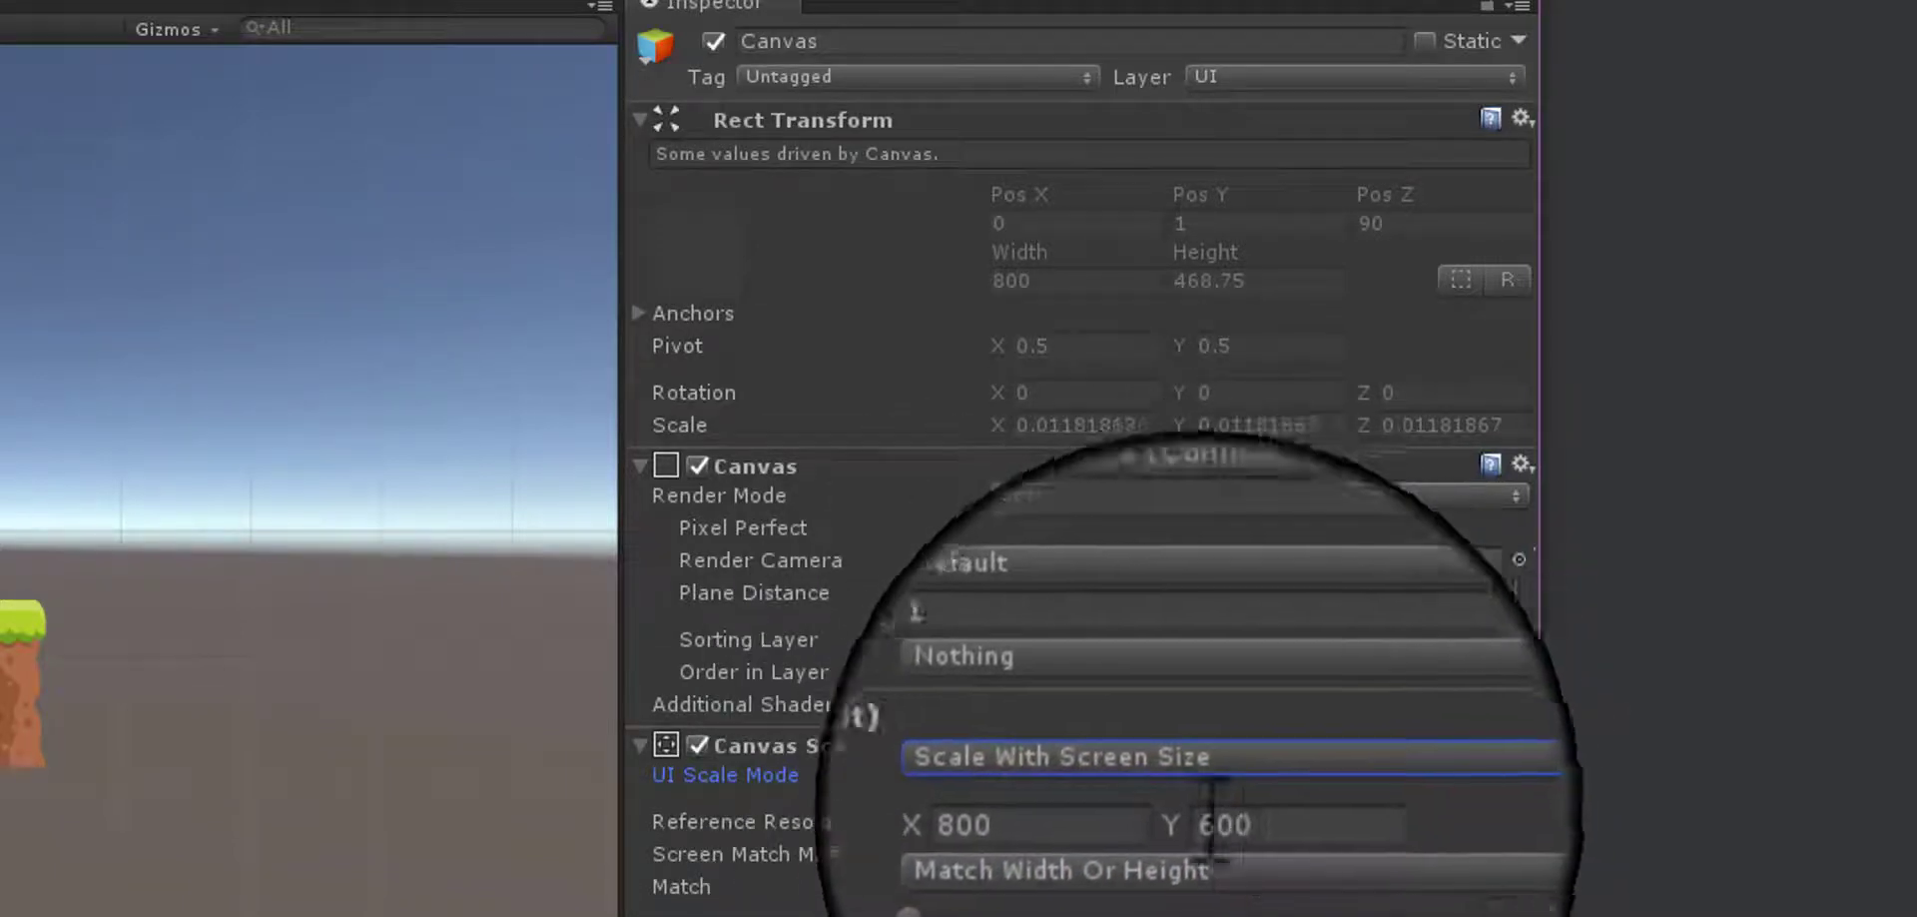
click(1029, 821)
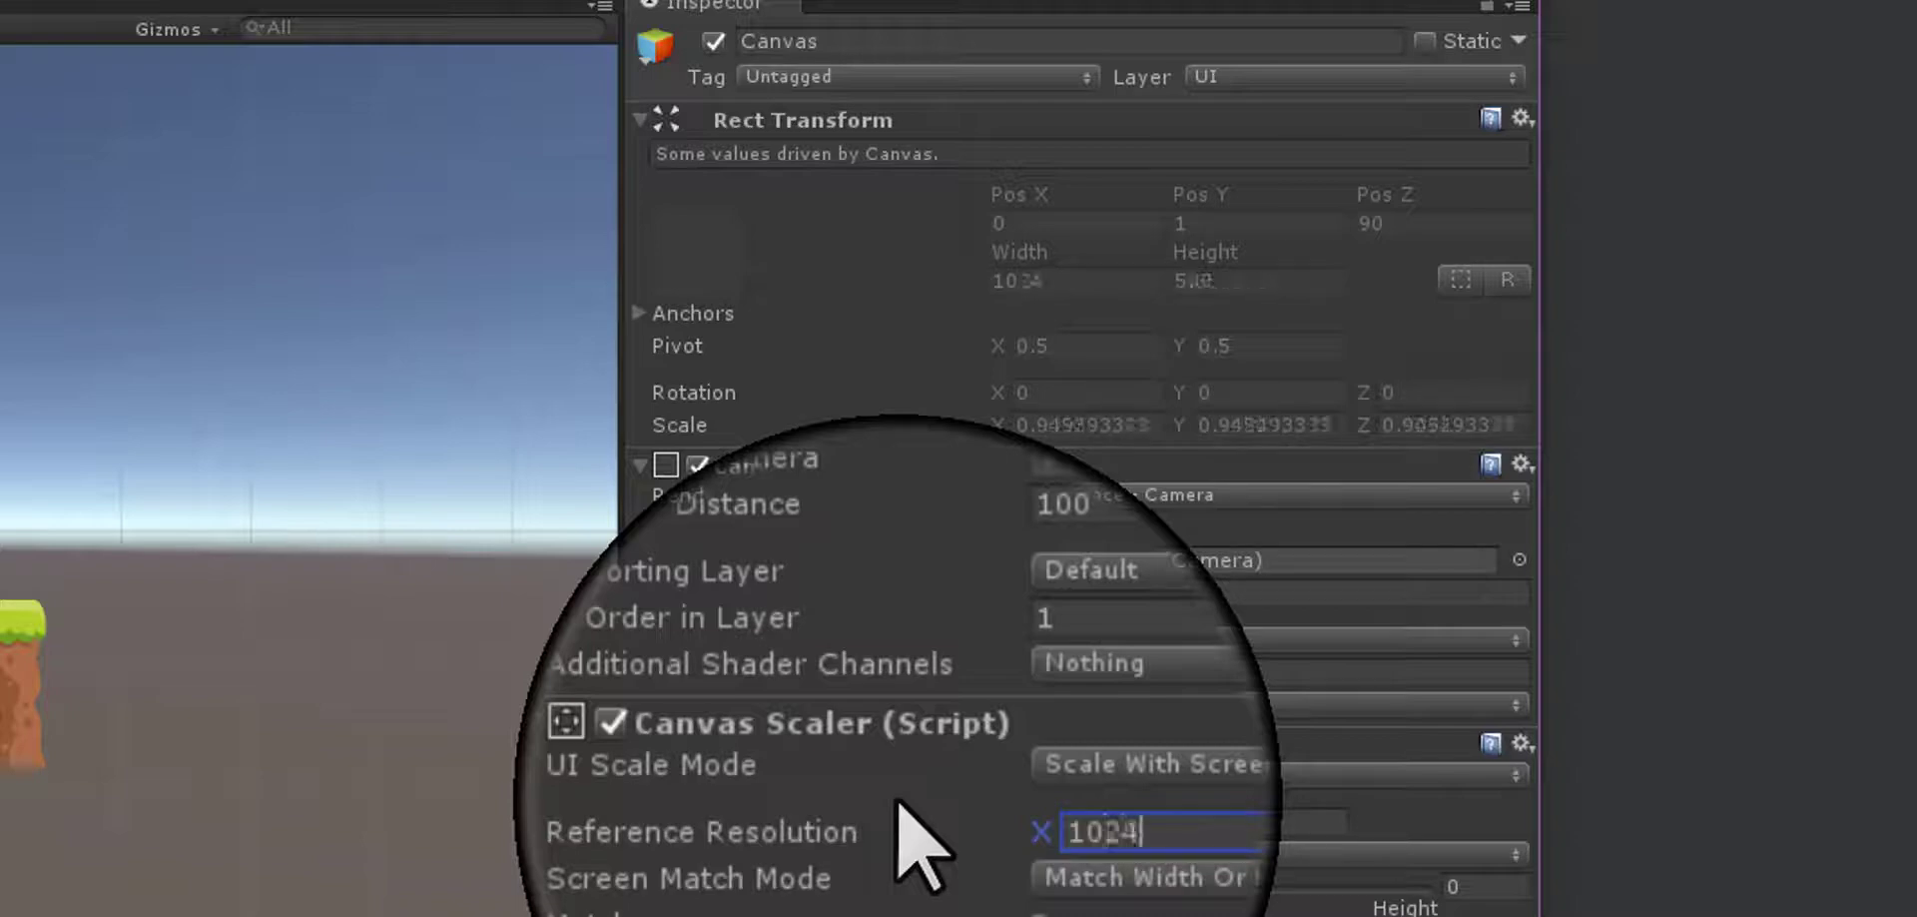
click(1256, 821)
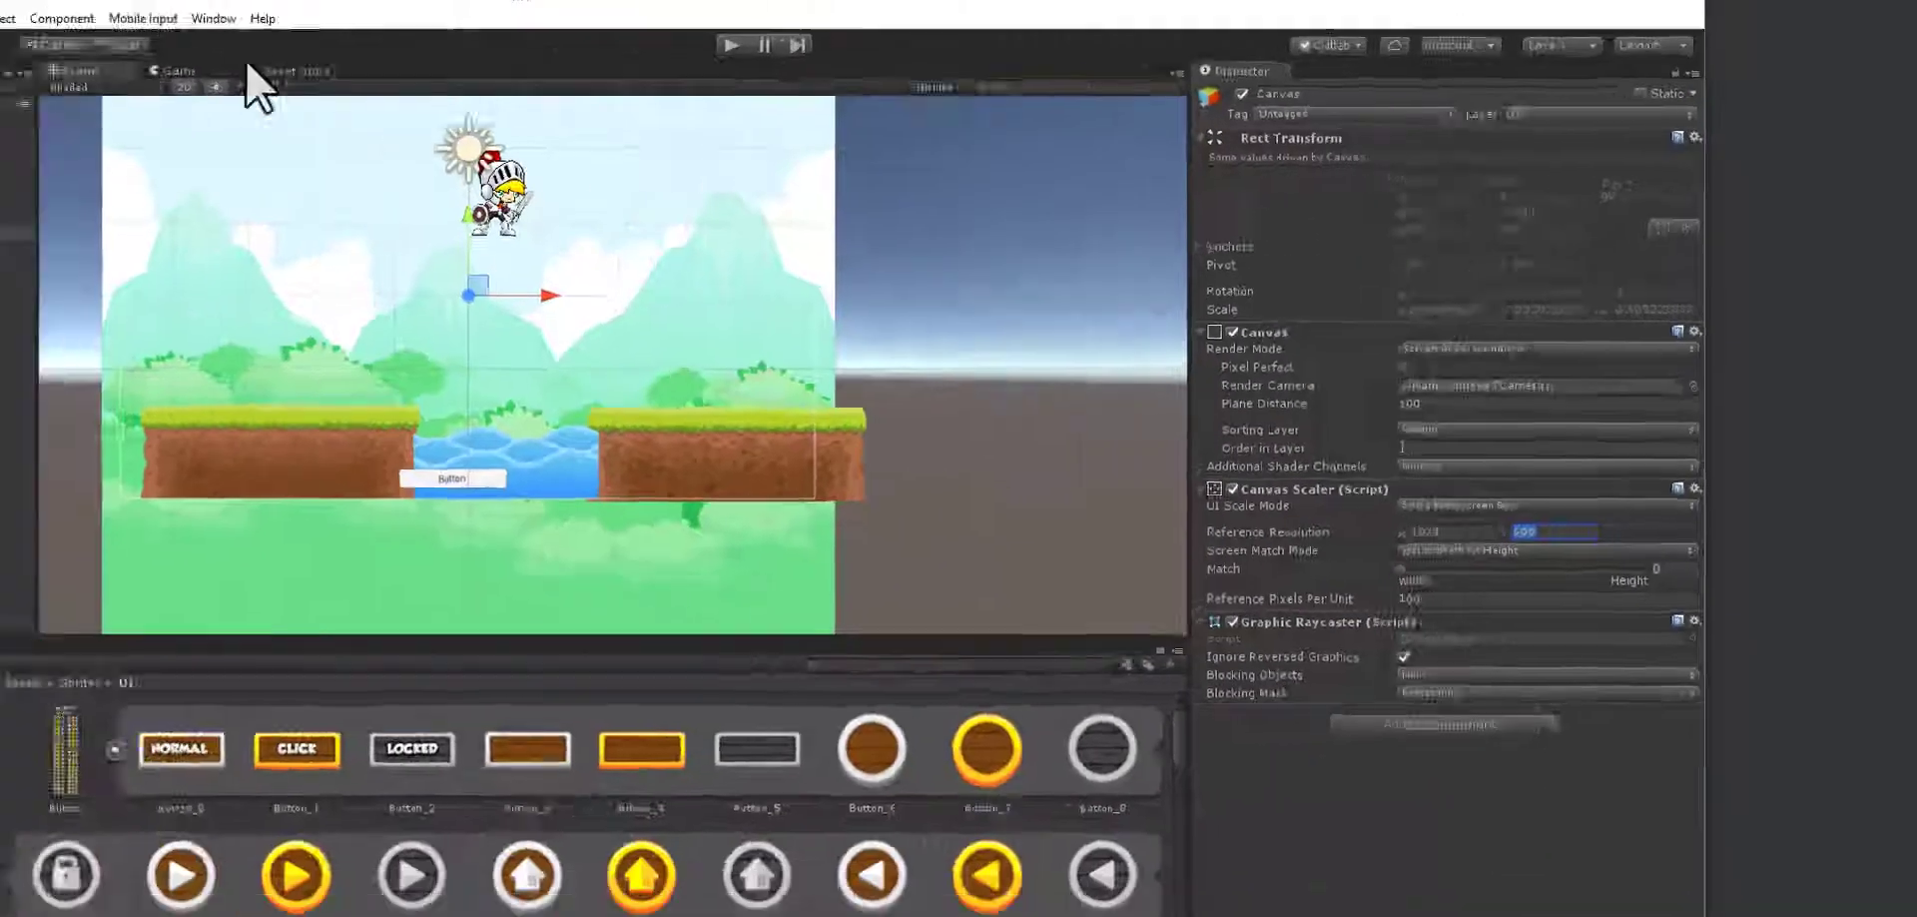
click(404, 83)
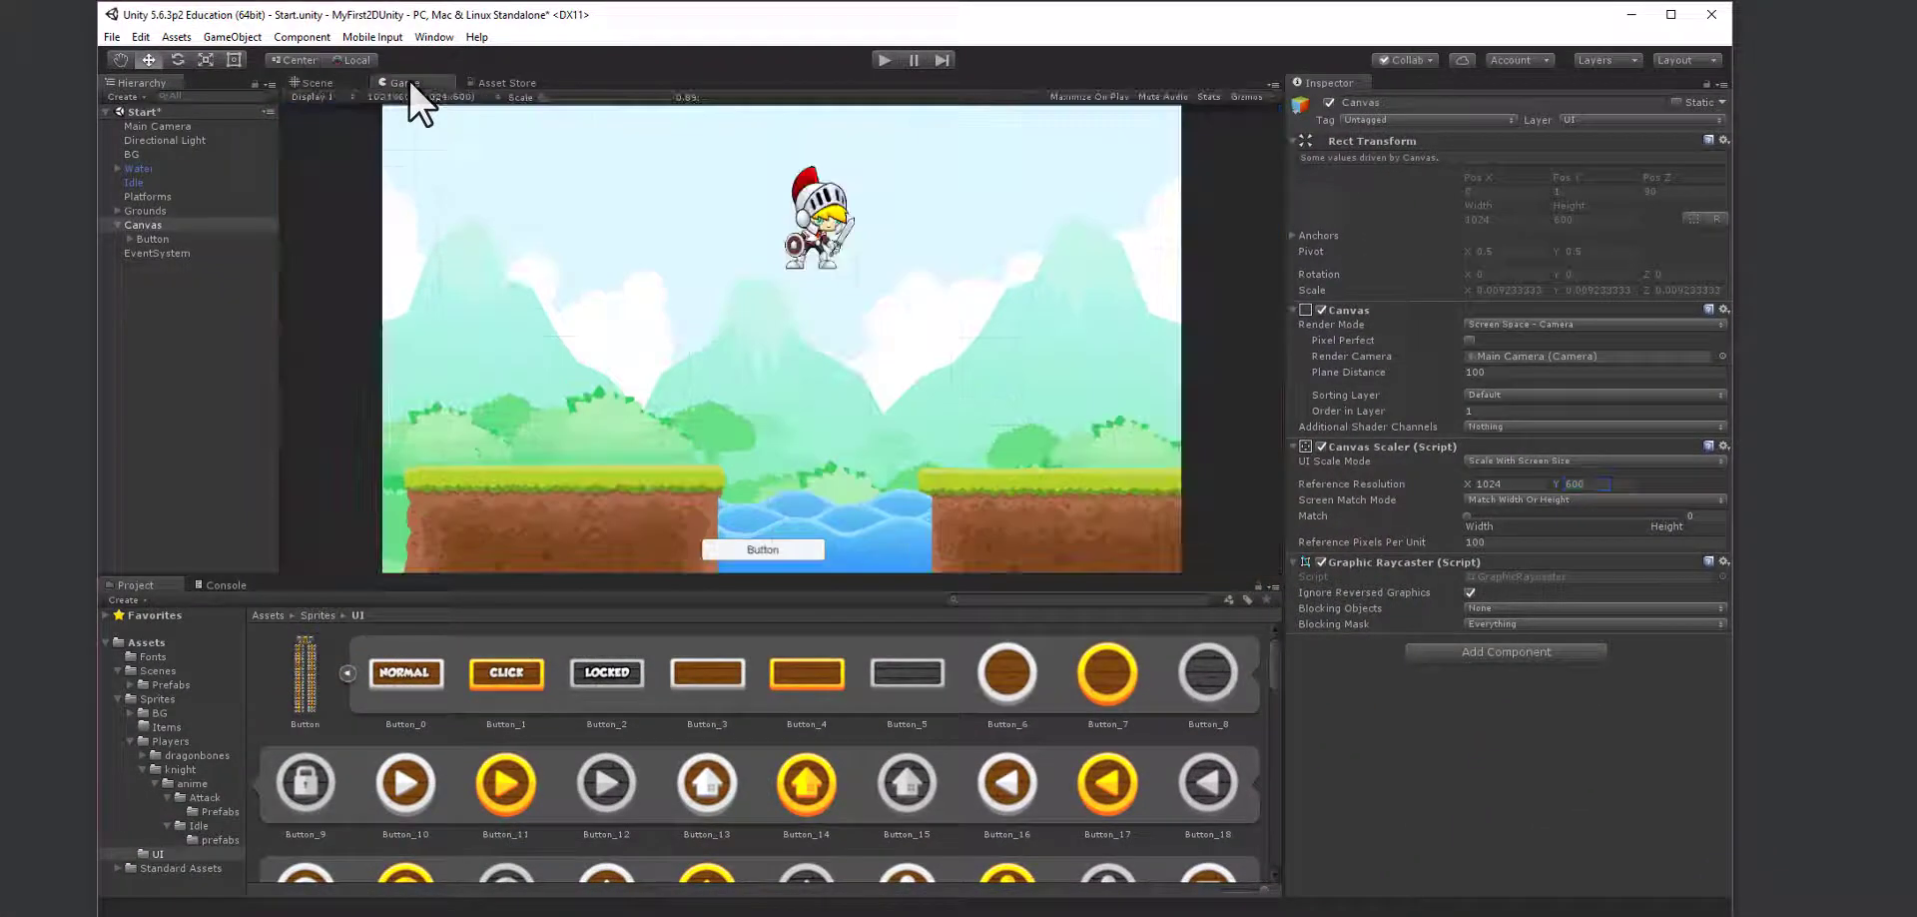
click(308, 86)
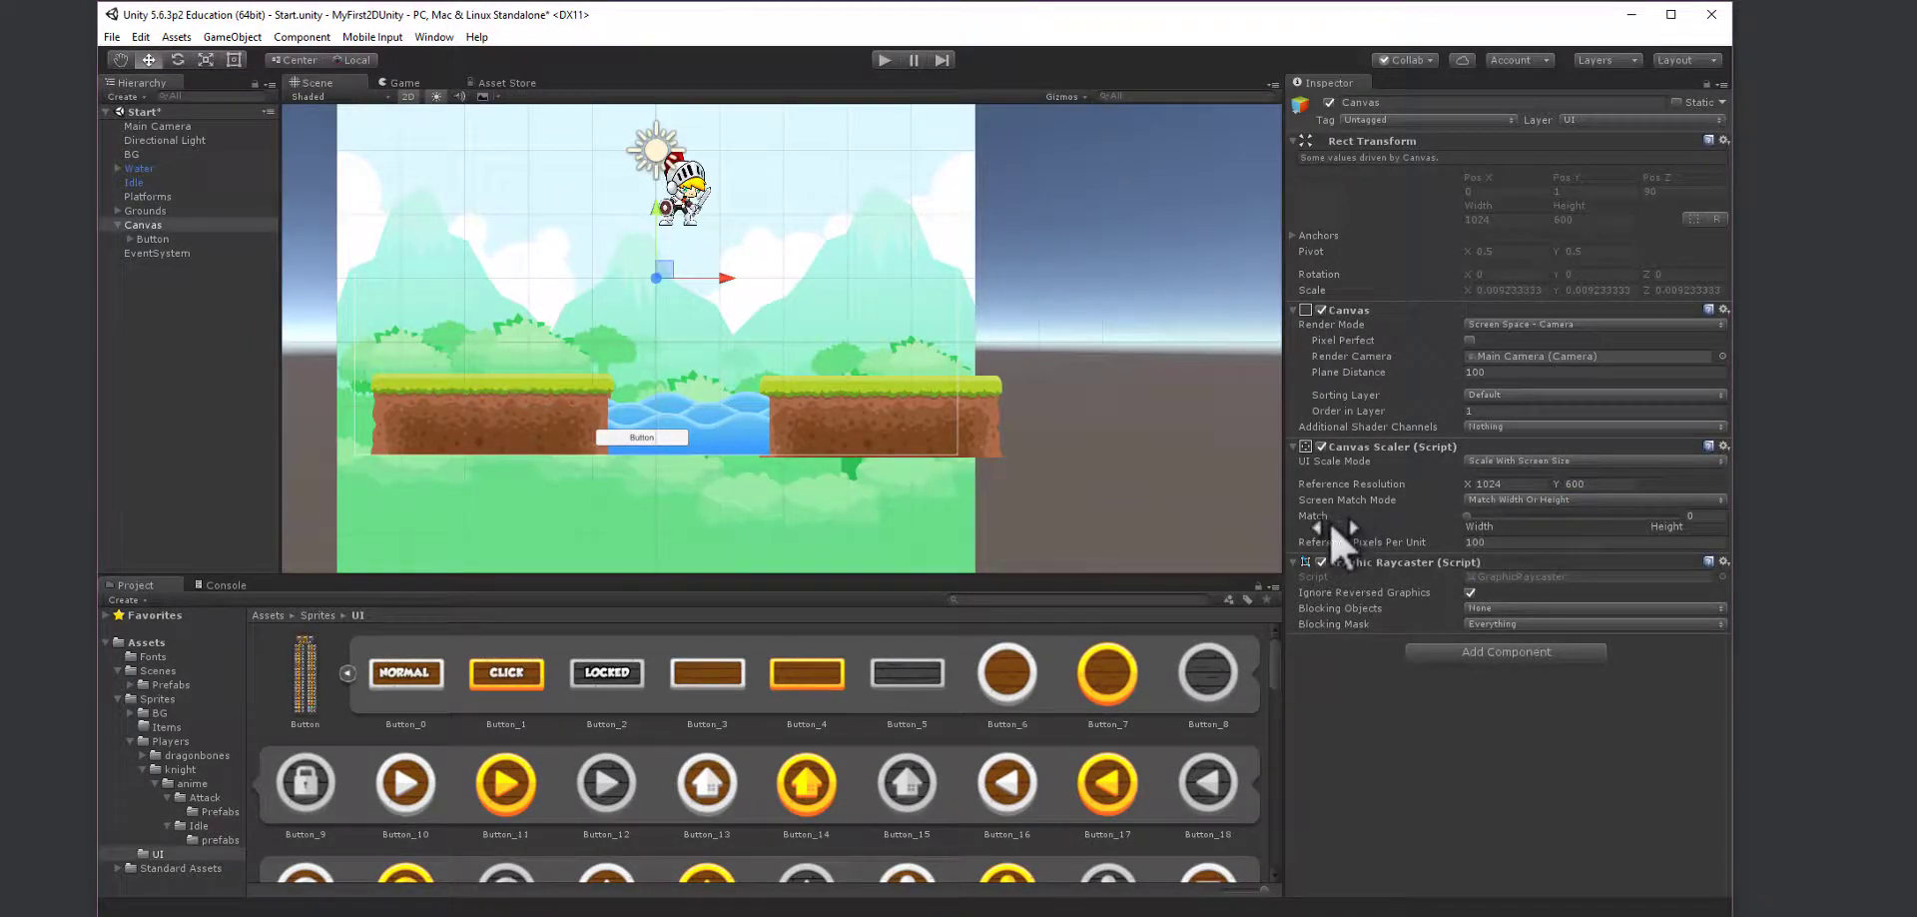
click(1710, 516)
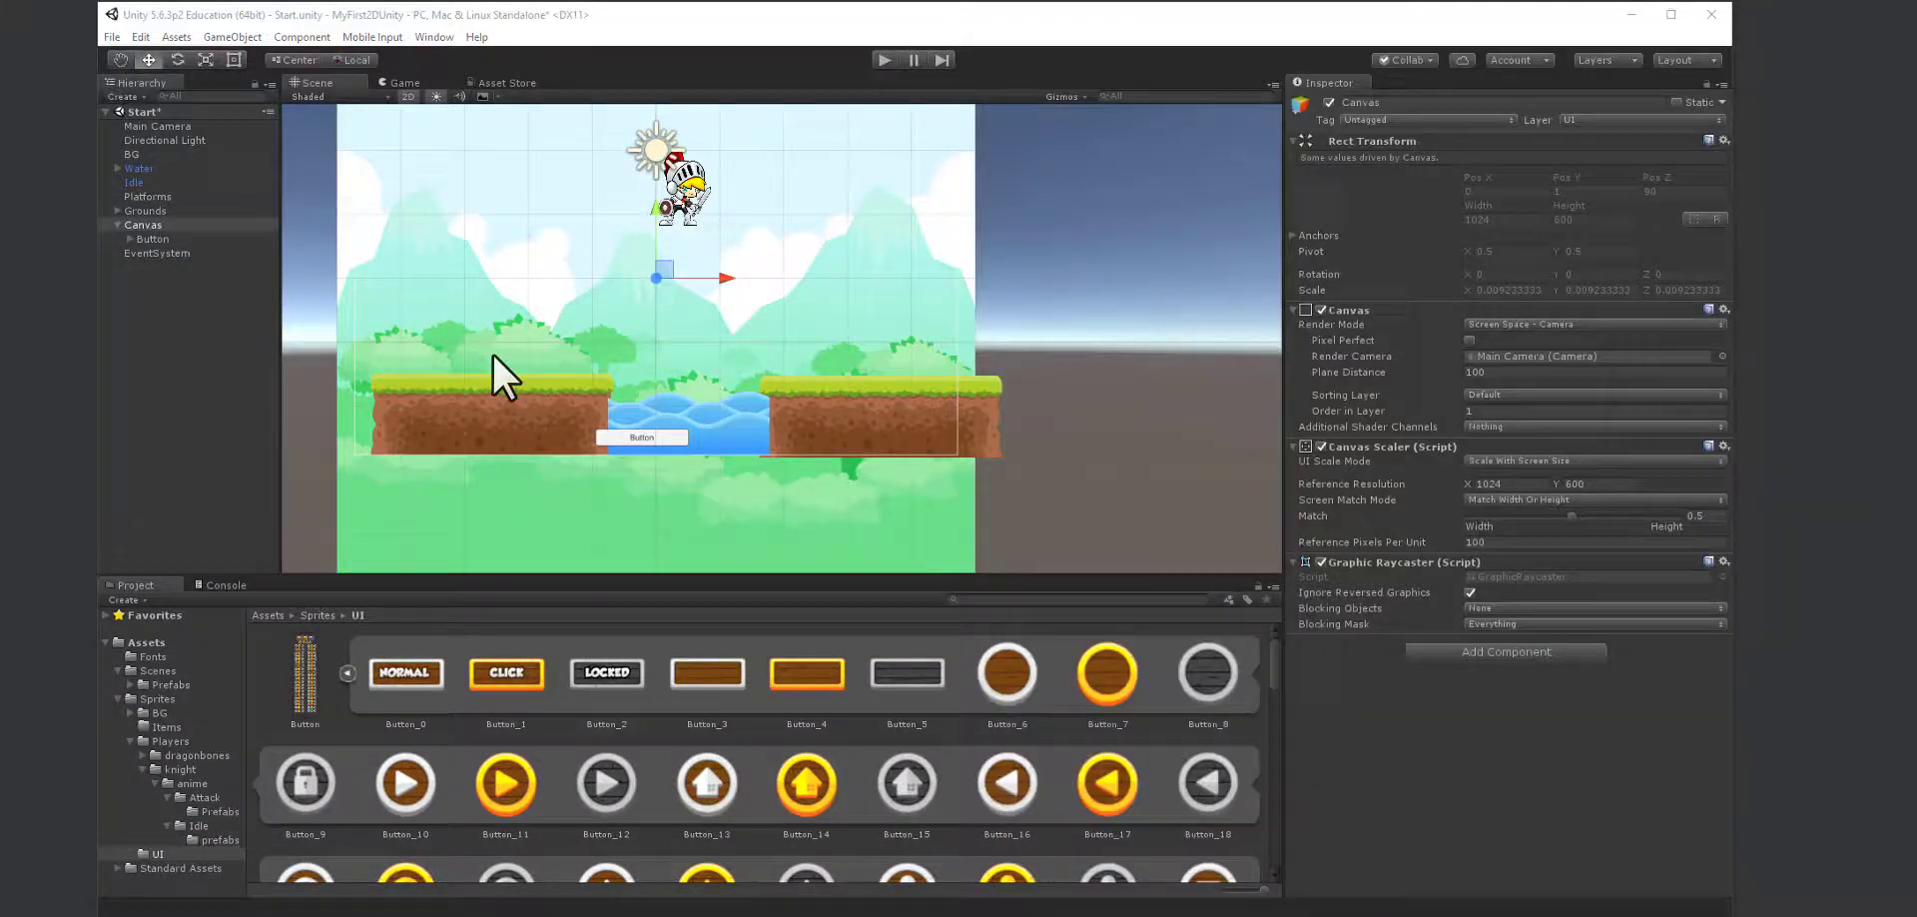
- Set the Main Camera's clear flags to Solid Color with a near-black blue background, 070E18, and preview the game
click(158, 127)
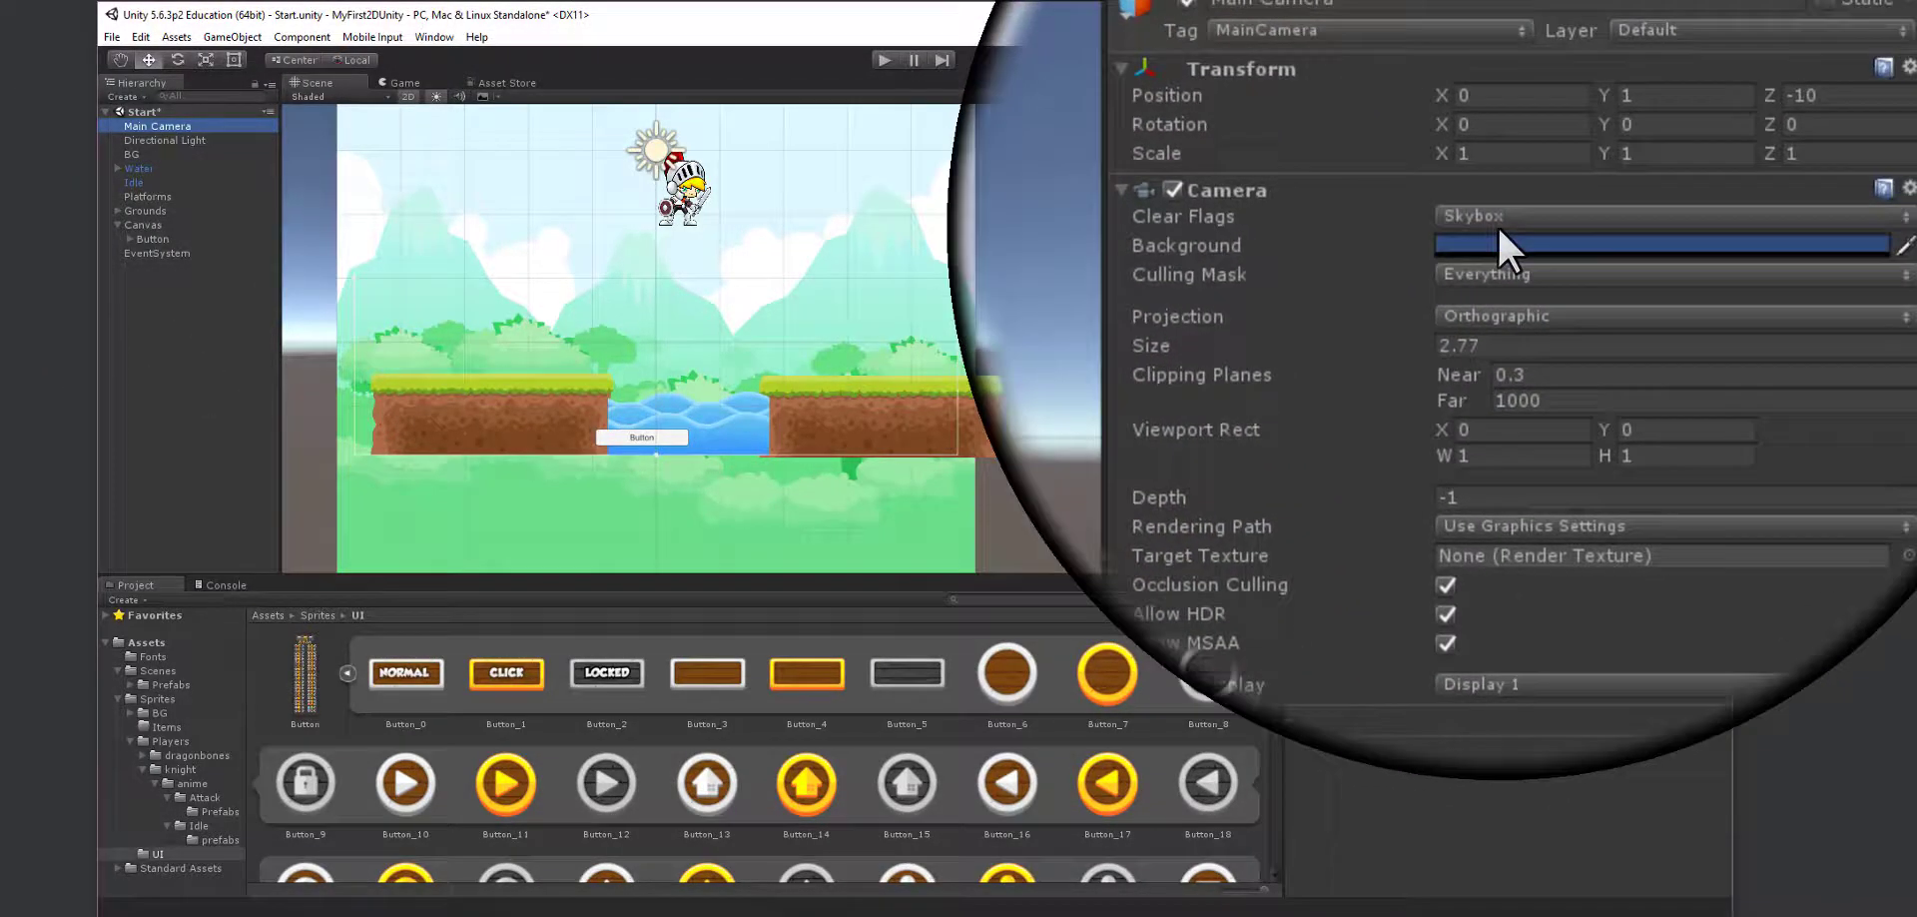
click(1500, 219)
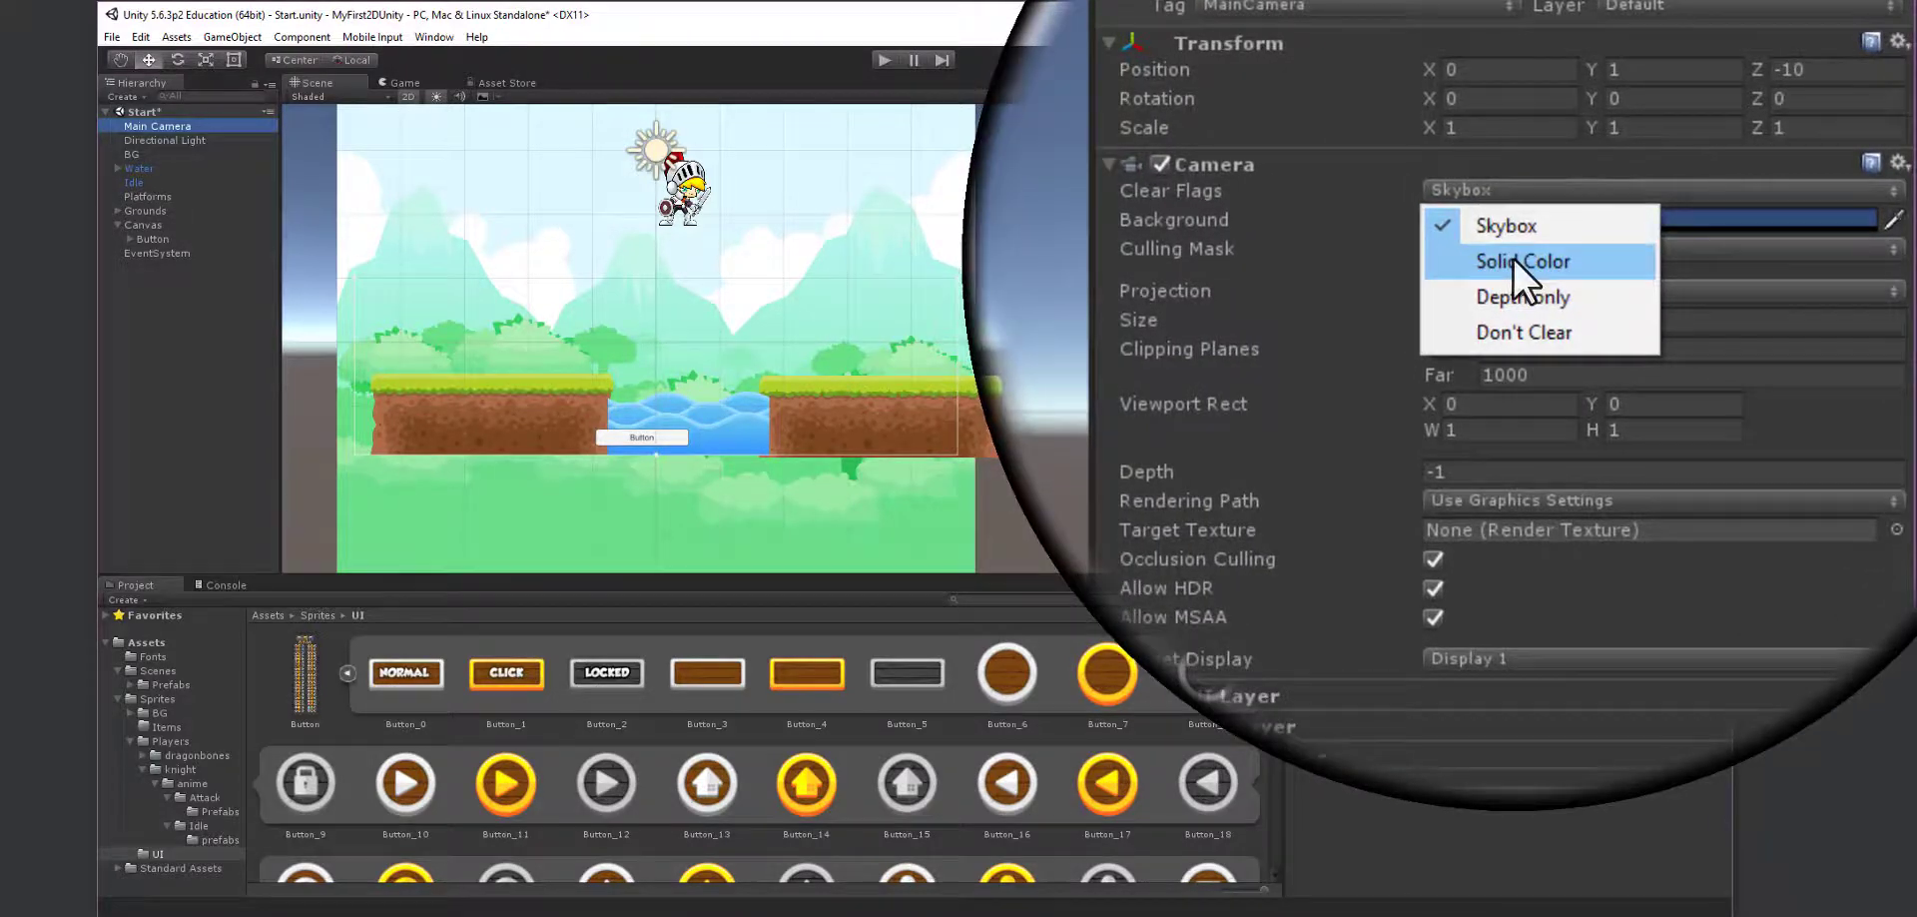
click(1512, 257)
click(1490, 221)
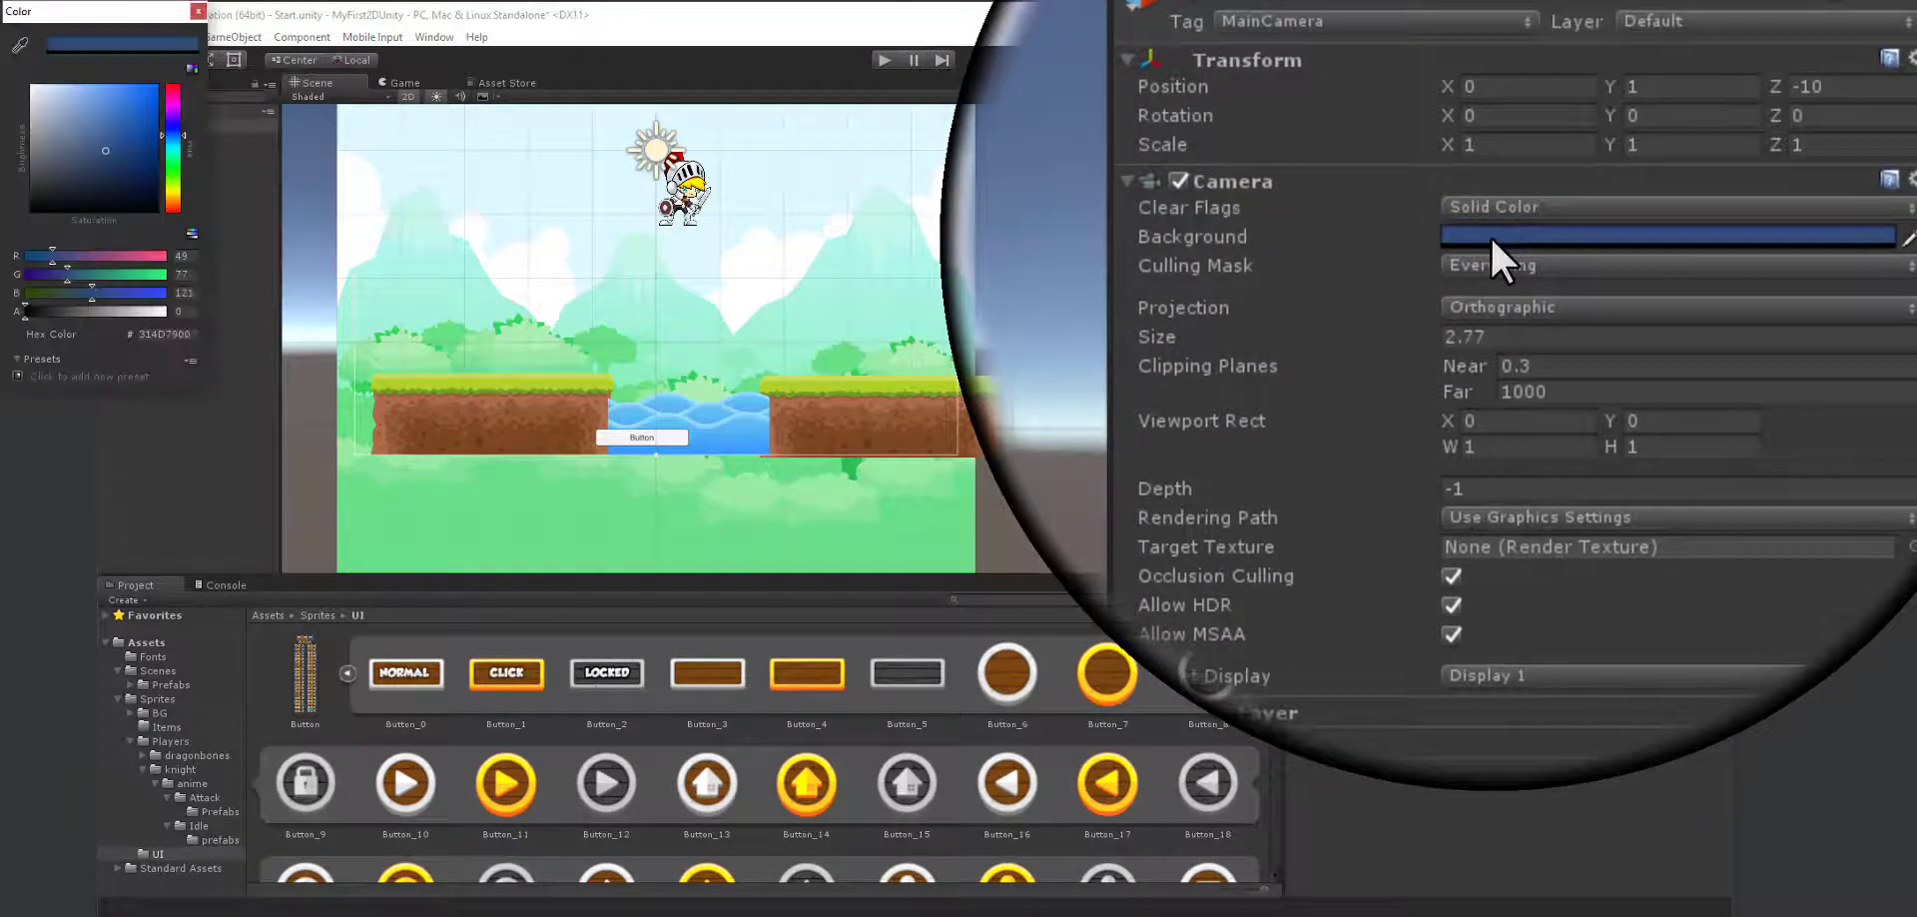
click(122, 194)
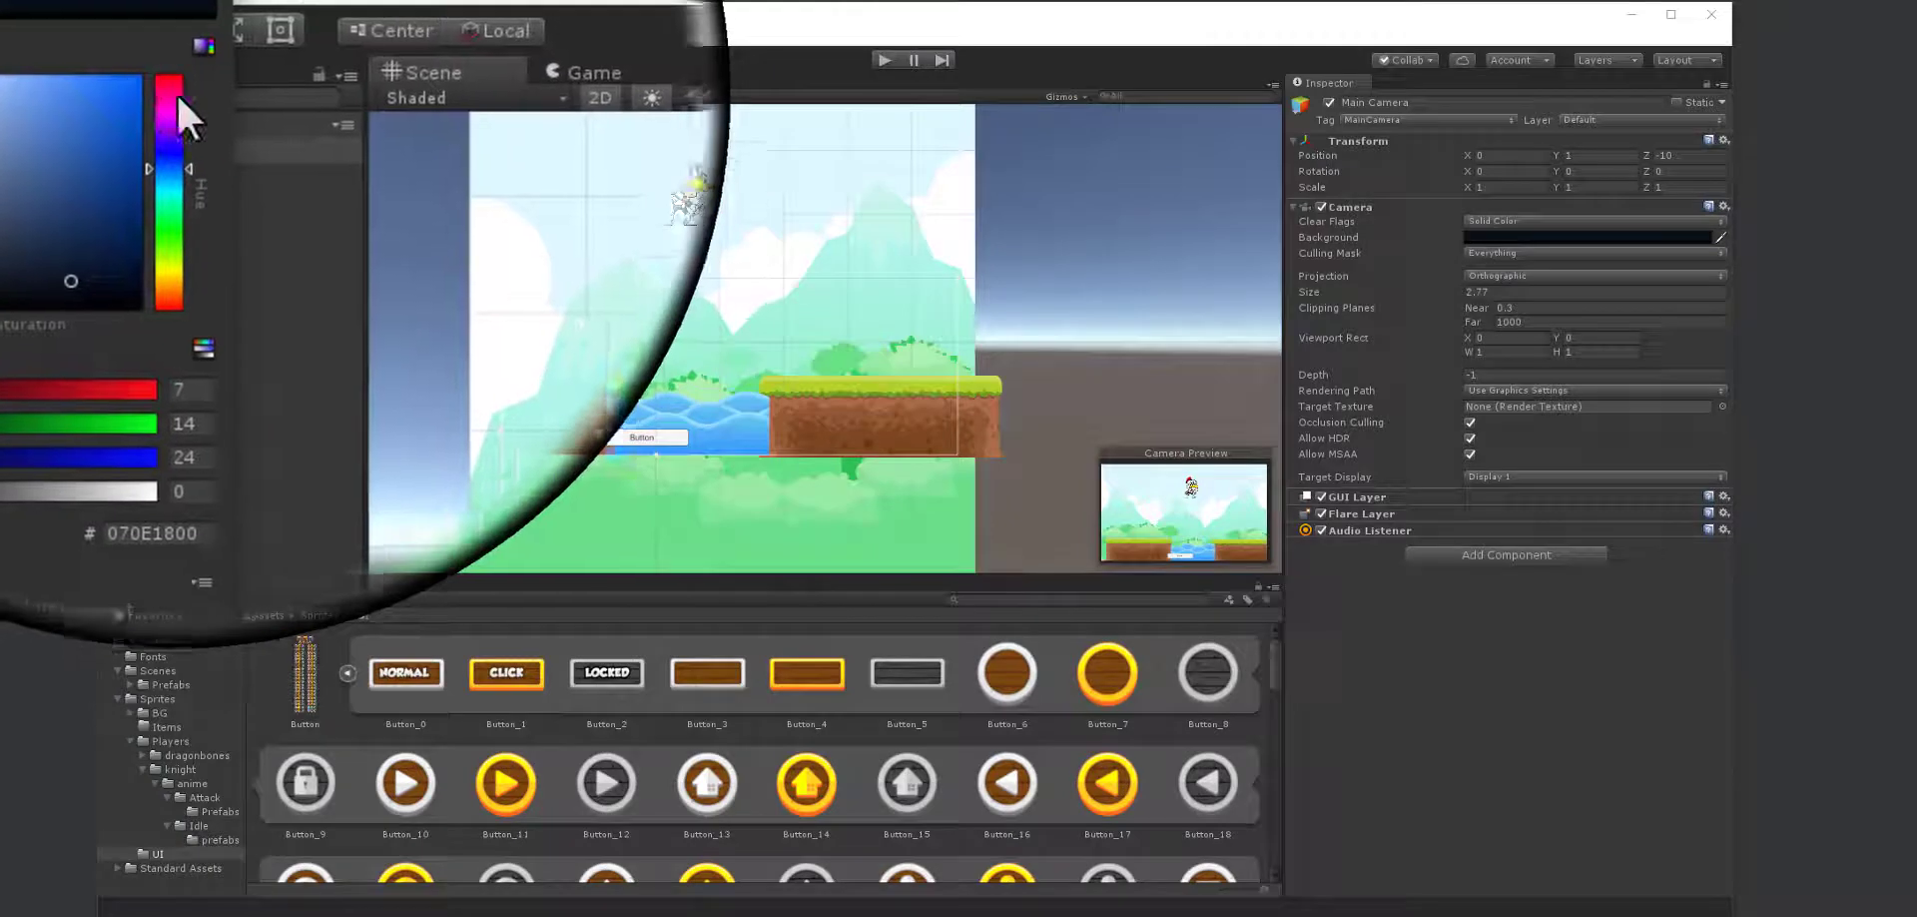
click(196, 10)
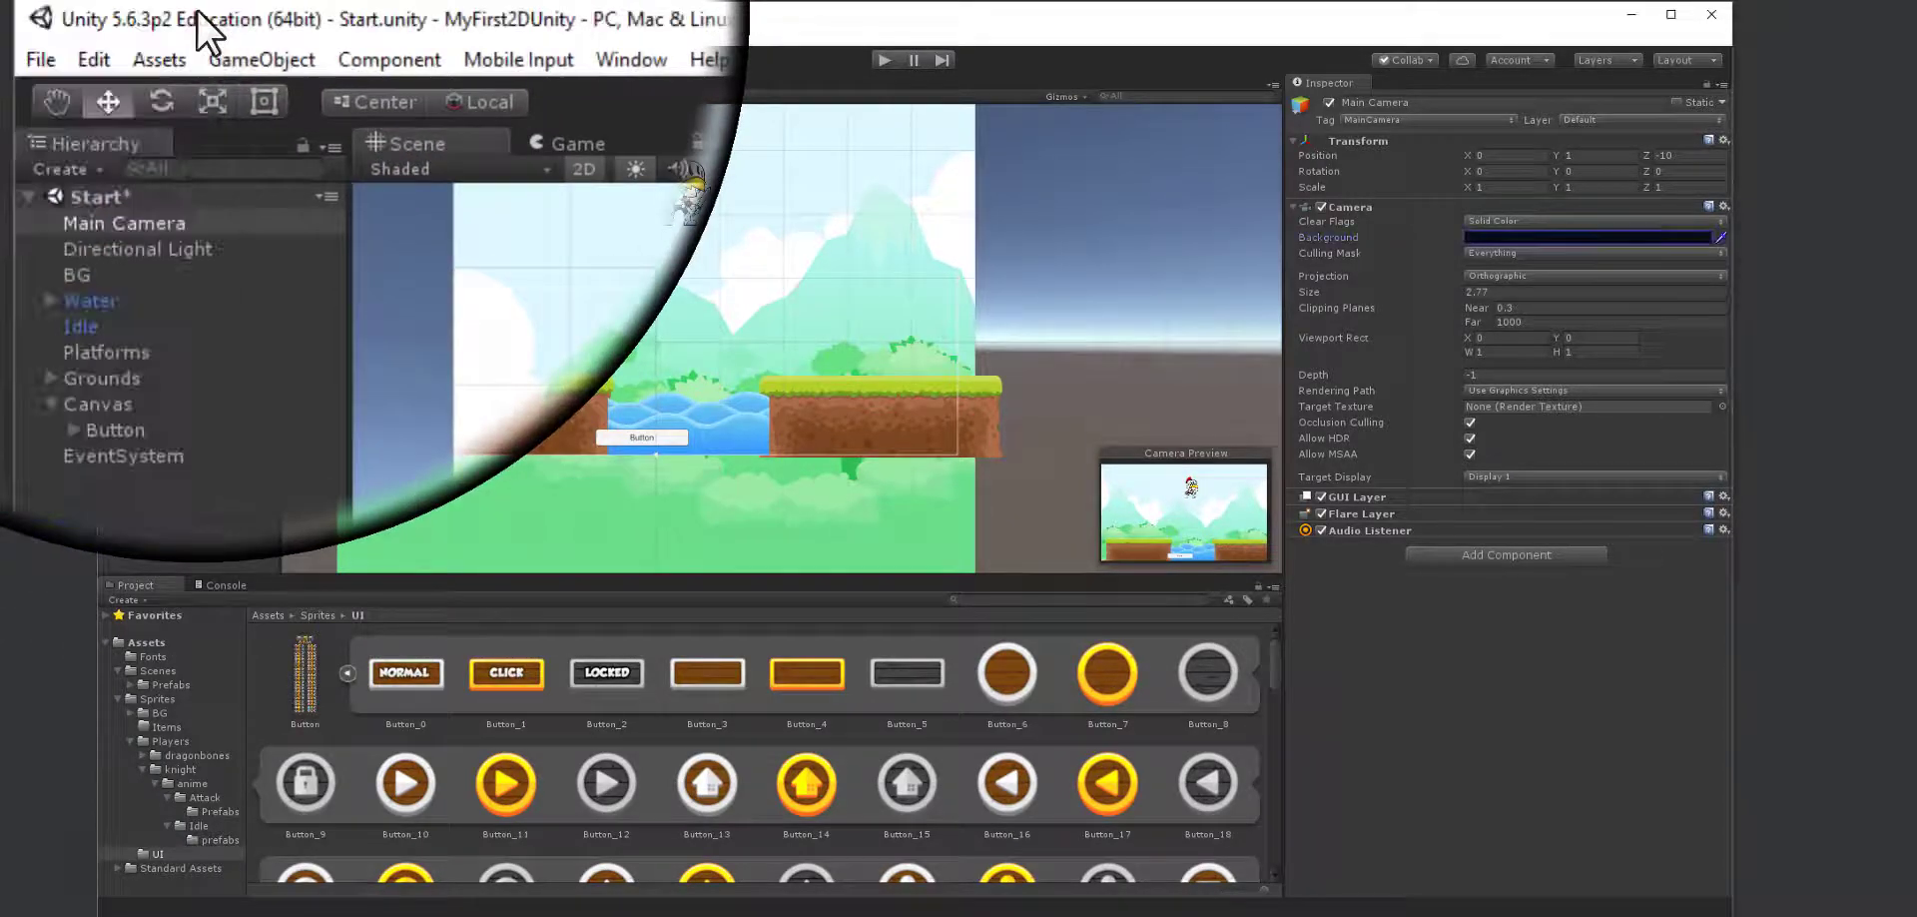
click(405, 83)
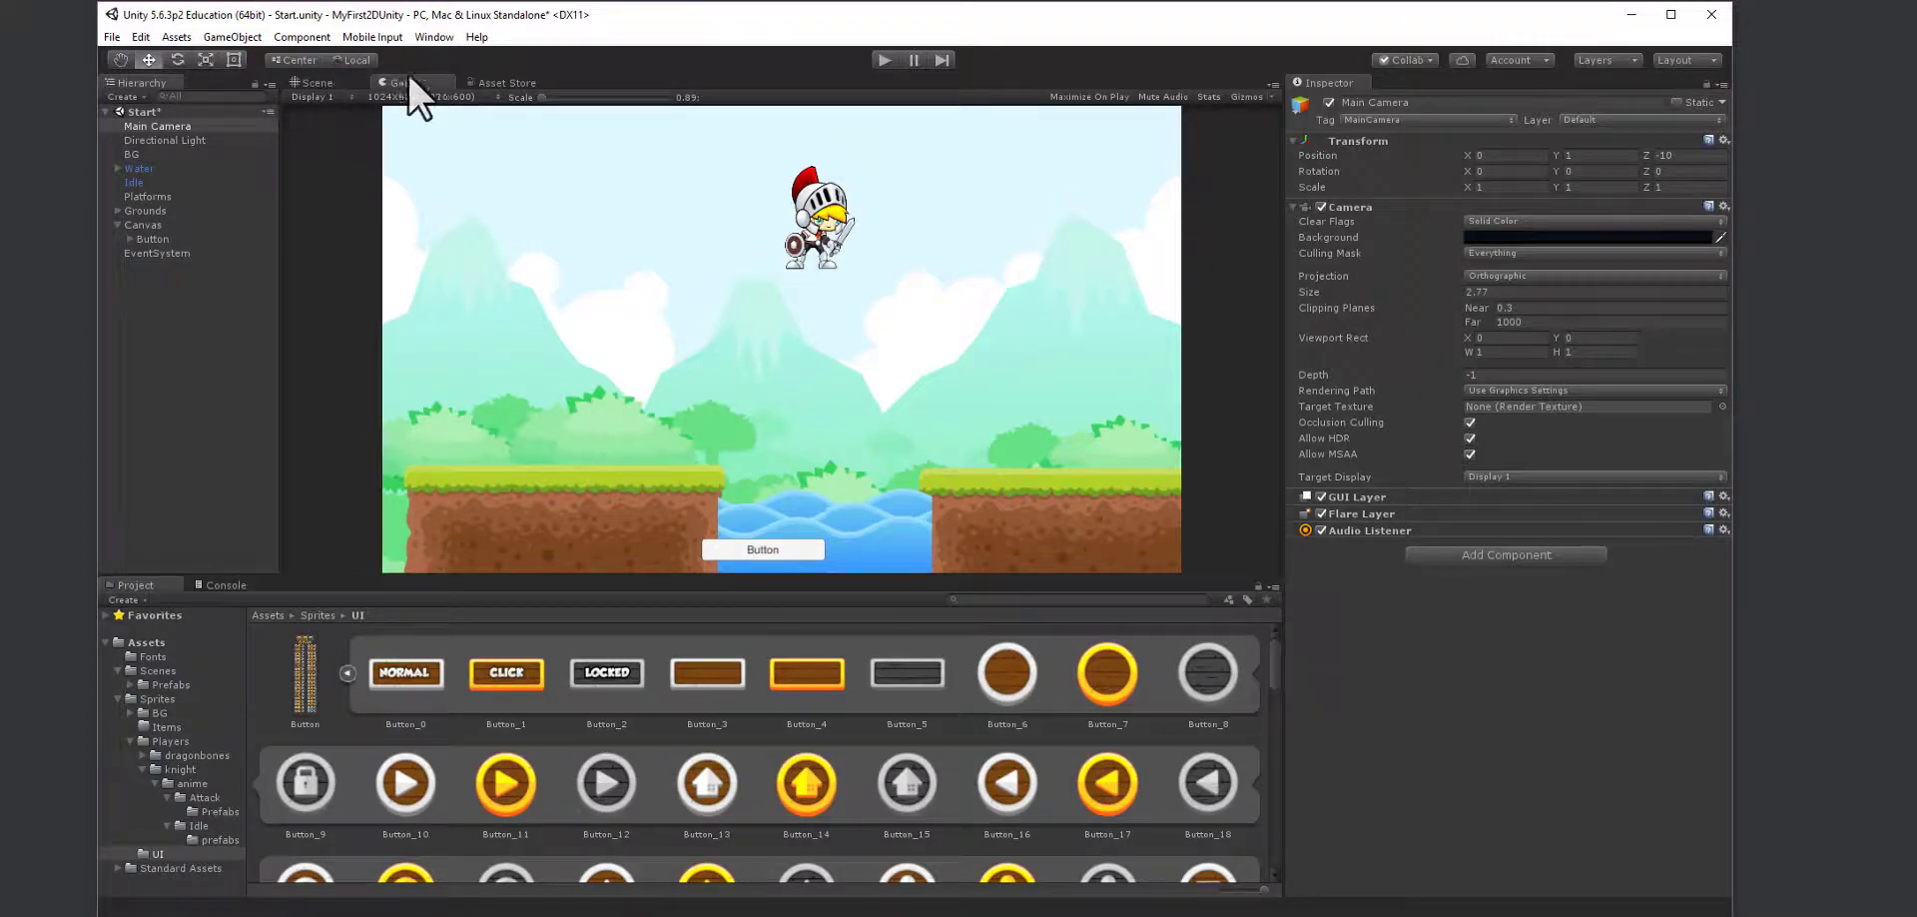
- Move the button up between the two grounds, below the knight, to about X 46, Y -53
click(315, 83)
scroll(650, 439, up, 1)
click(609, 457)
drag(665, 455, 725, 455)
drag(668, 382, 669, 214)
drag(739, 297, 735, 299)
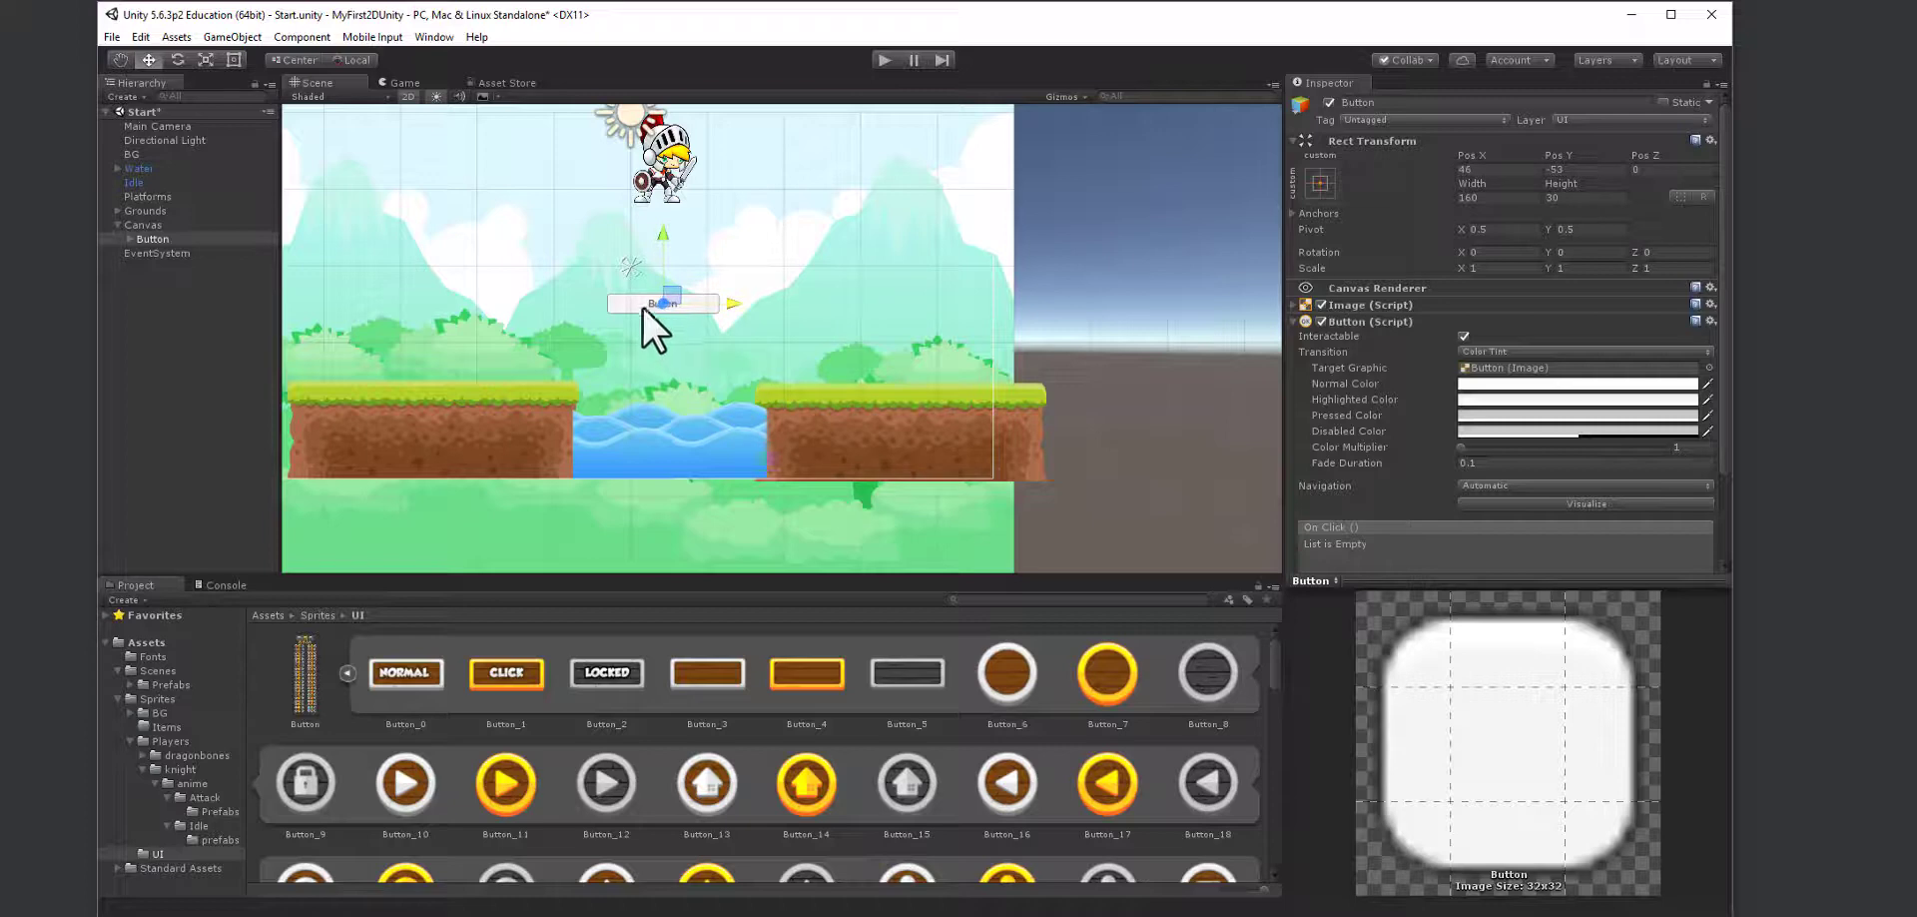
- Rename the Button object under the Canvas to btnStart
click(129, 239)
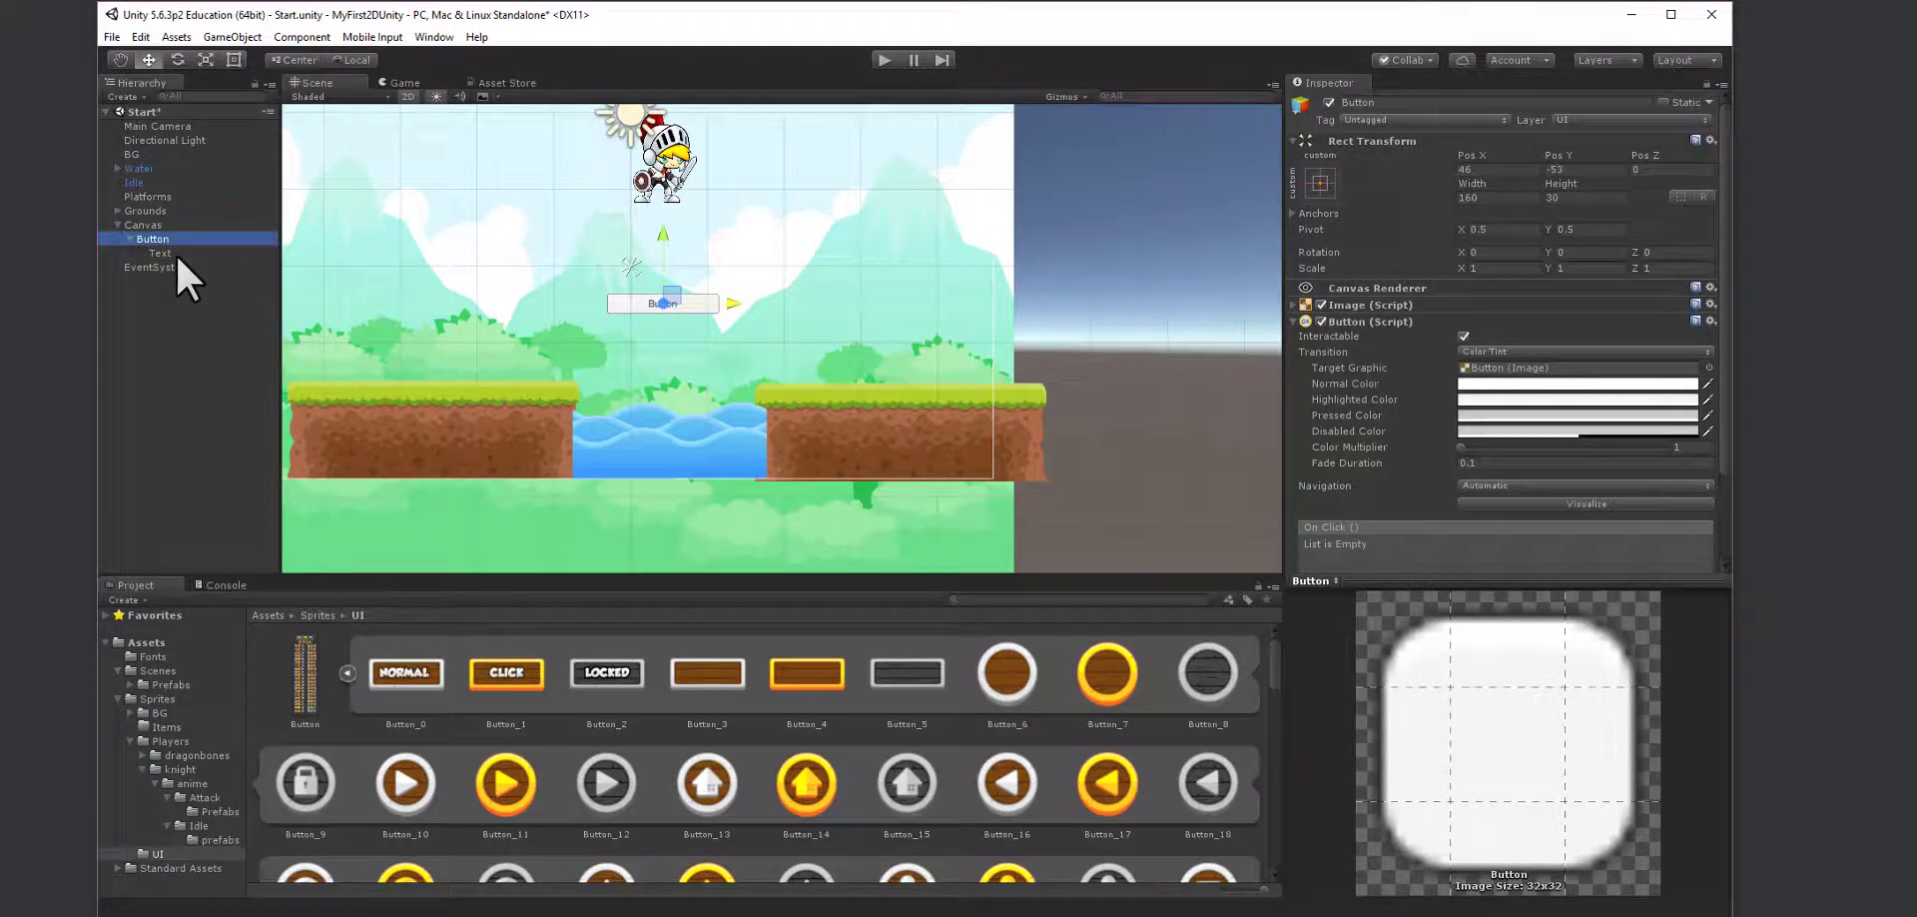
click(124, 236)
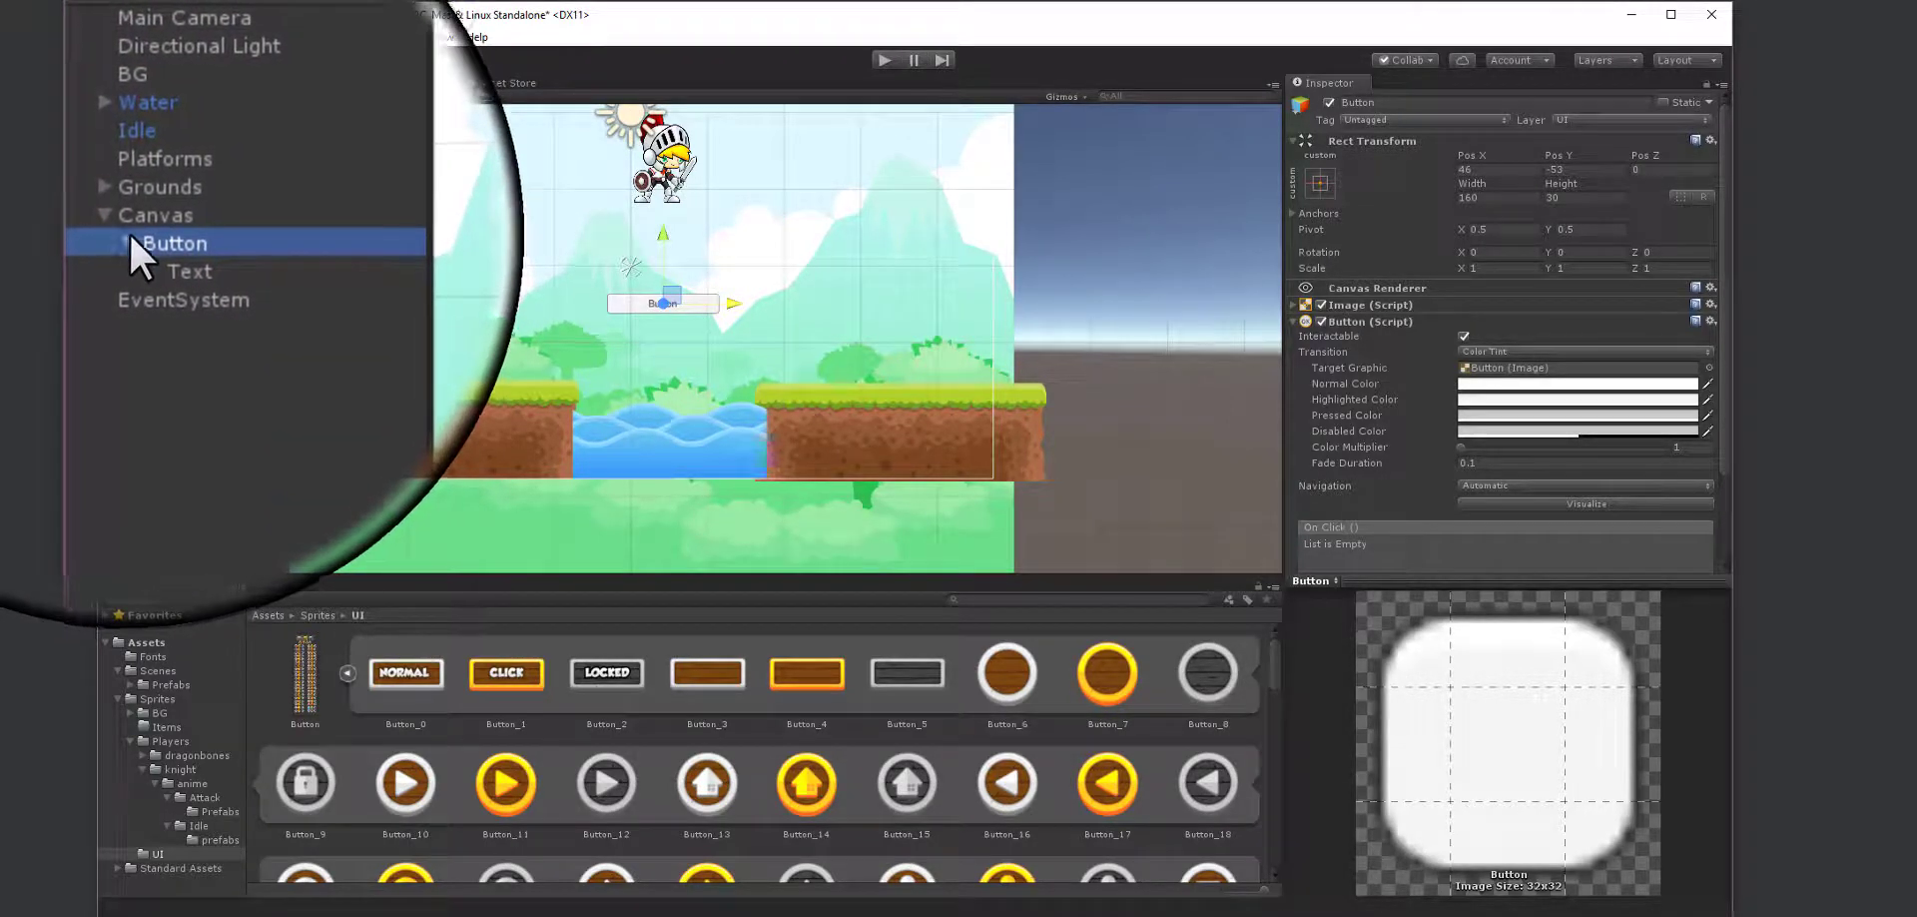
click(150, 237)
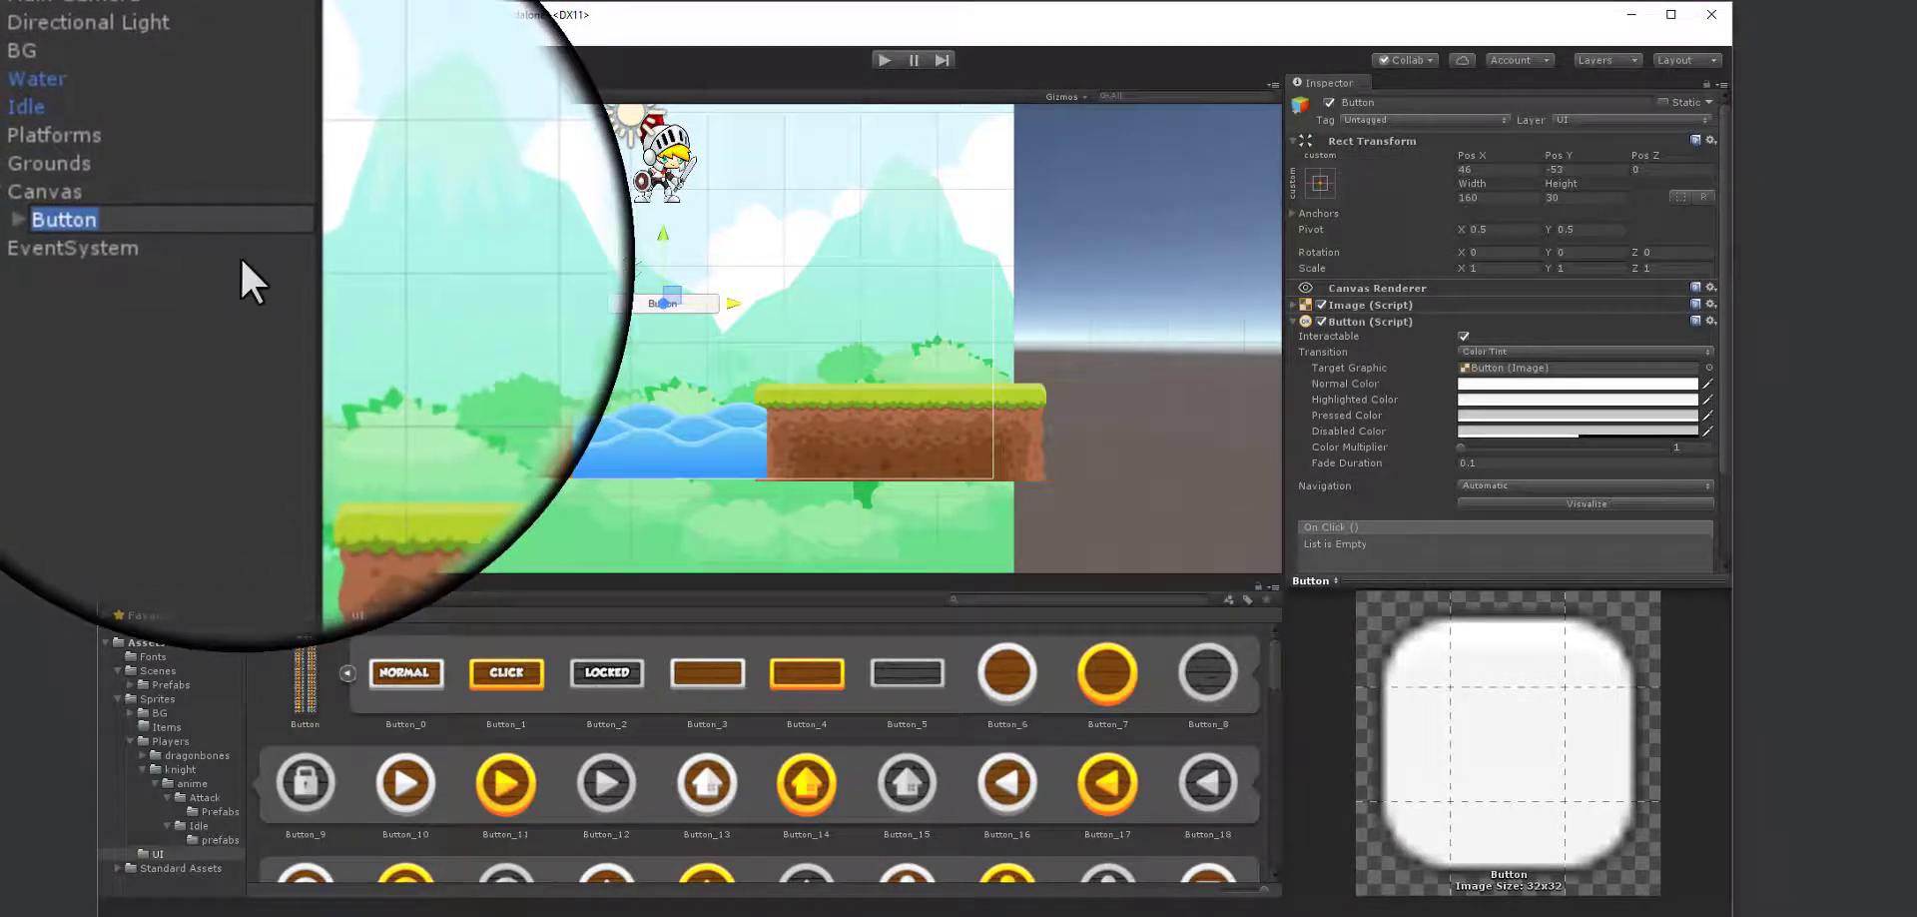
text(btn)
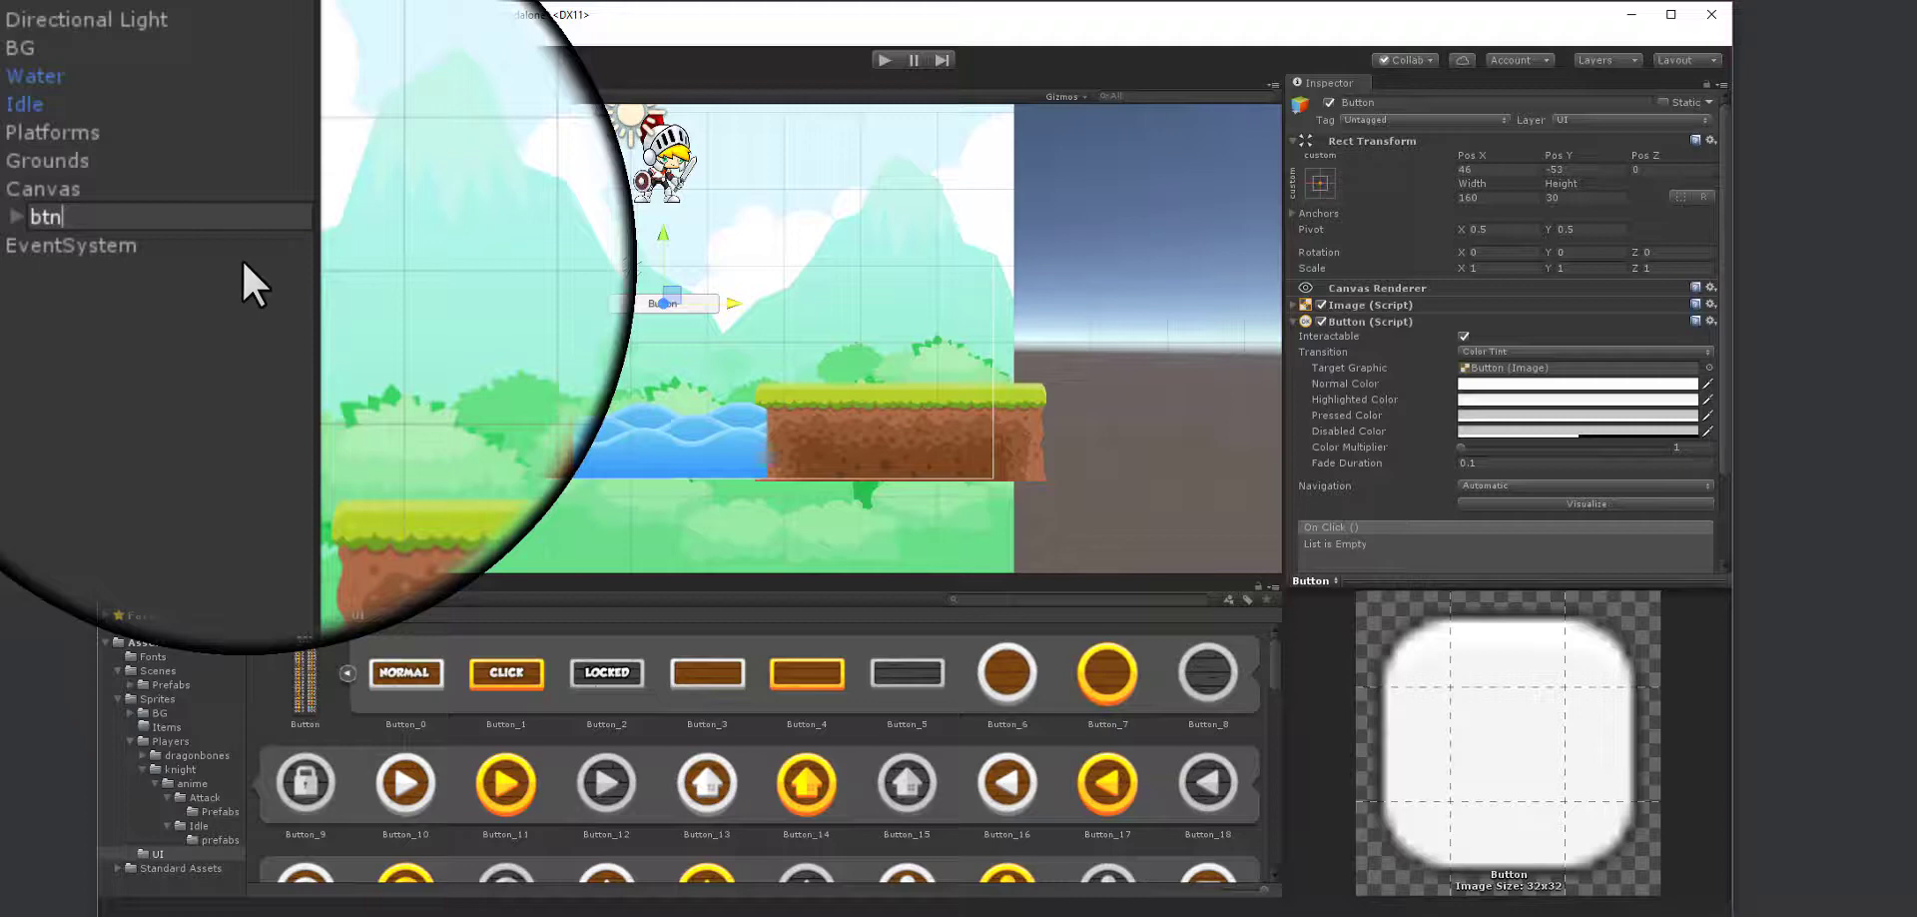
text(Start)
key(Return)
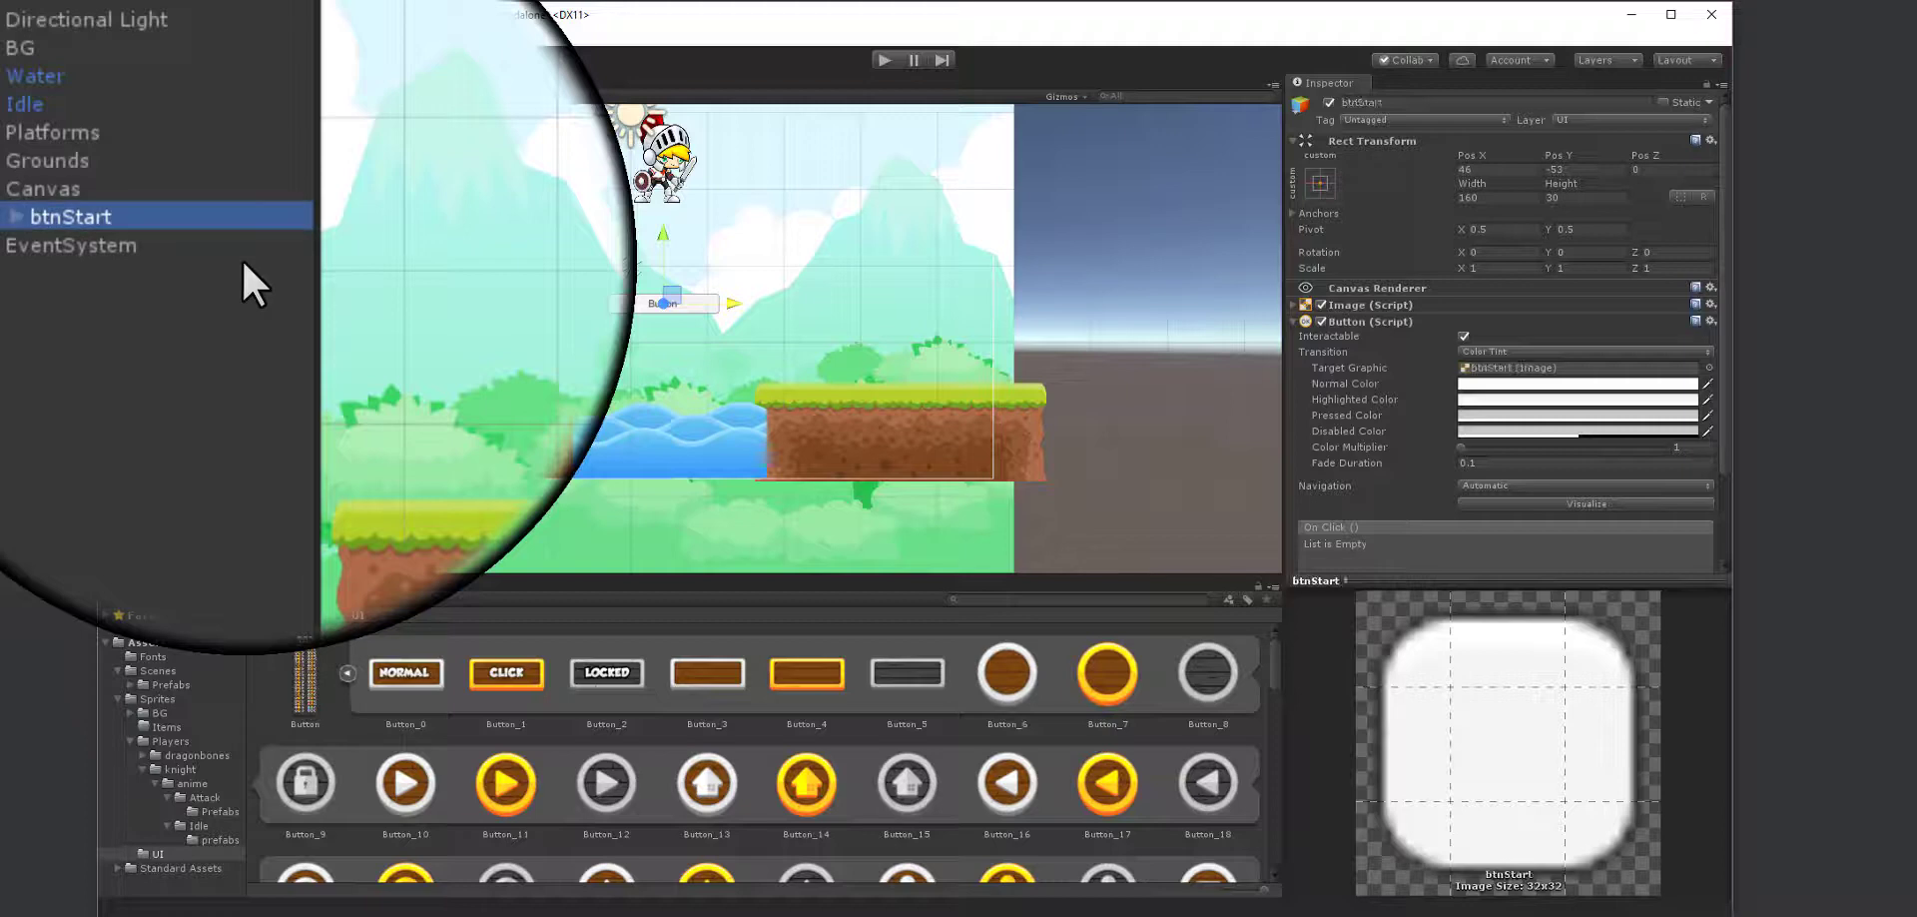
- Rename the button's child Text object to txtStart and collapse the button's hierarchy
click(132, 238)
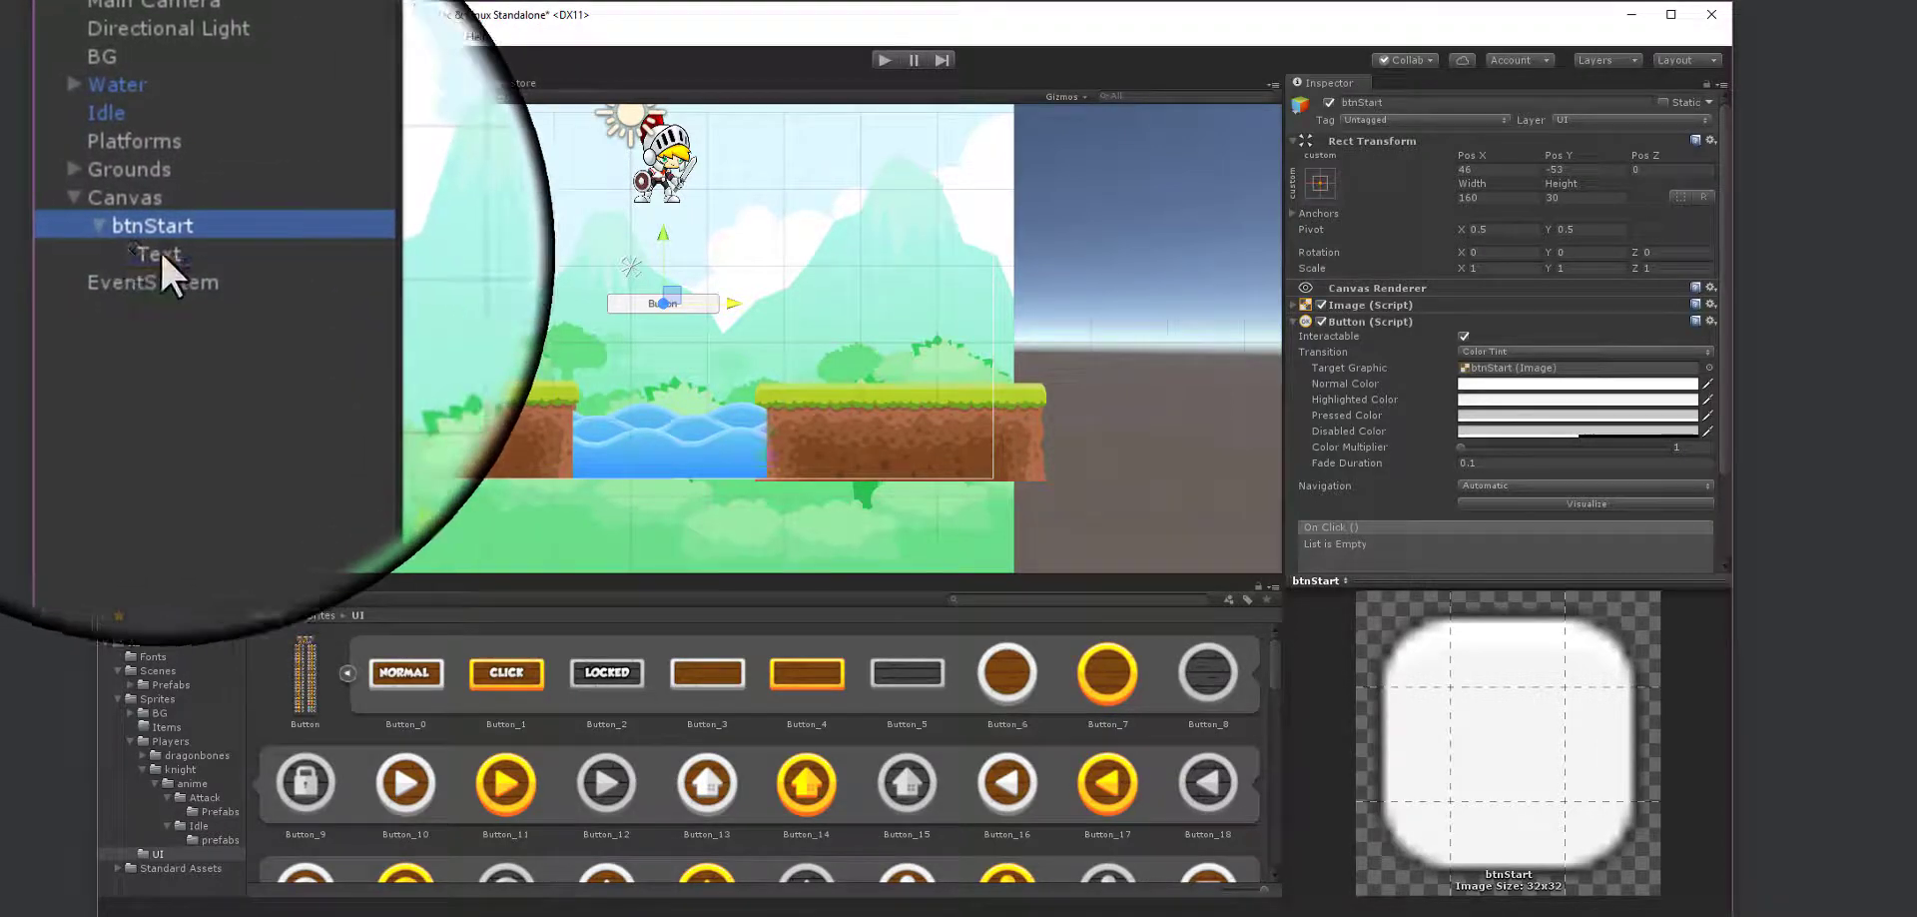
click(160, 252)
click(166, 254)
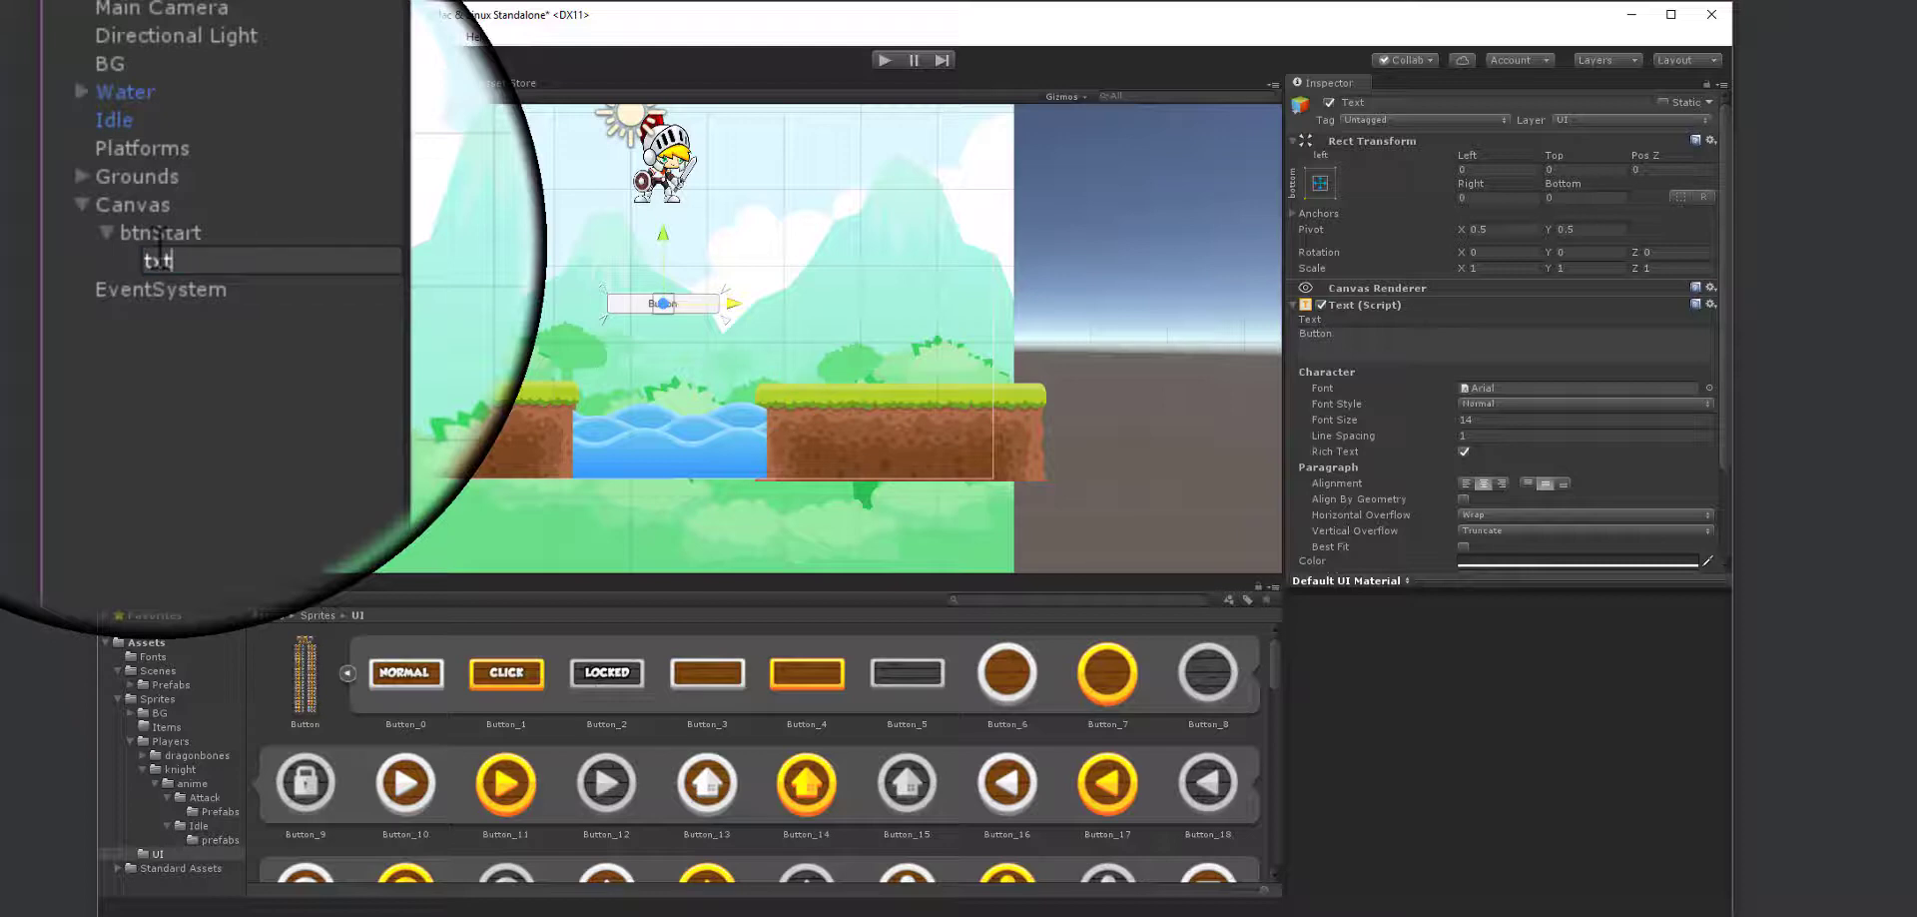
key(Return)
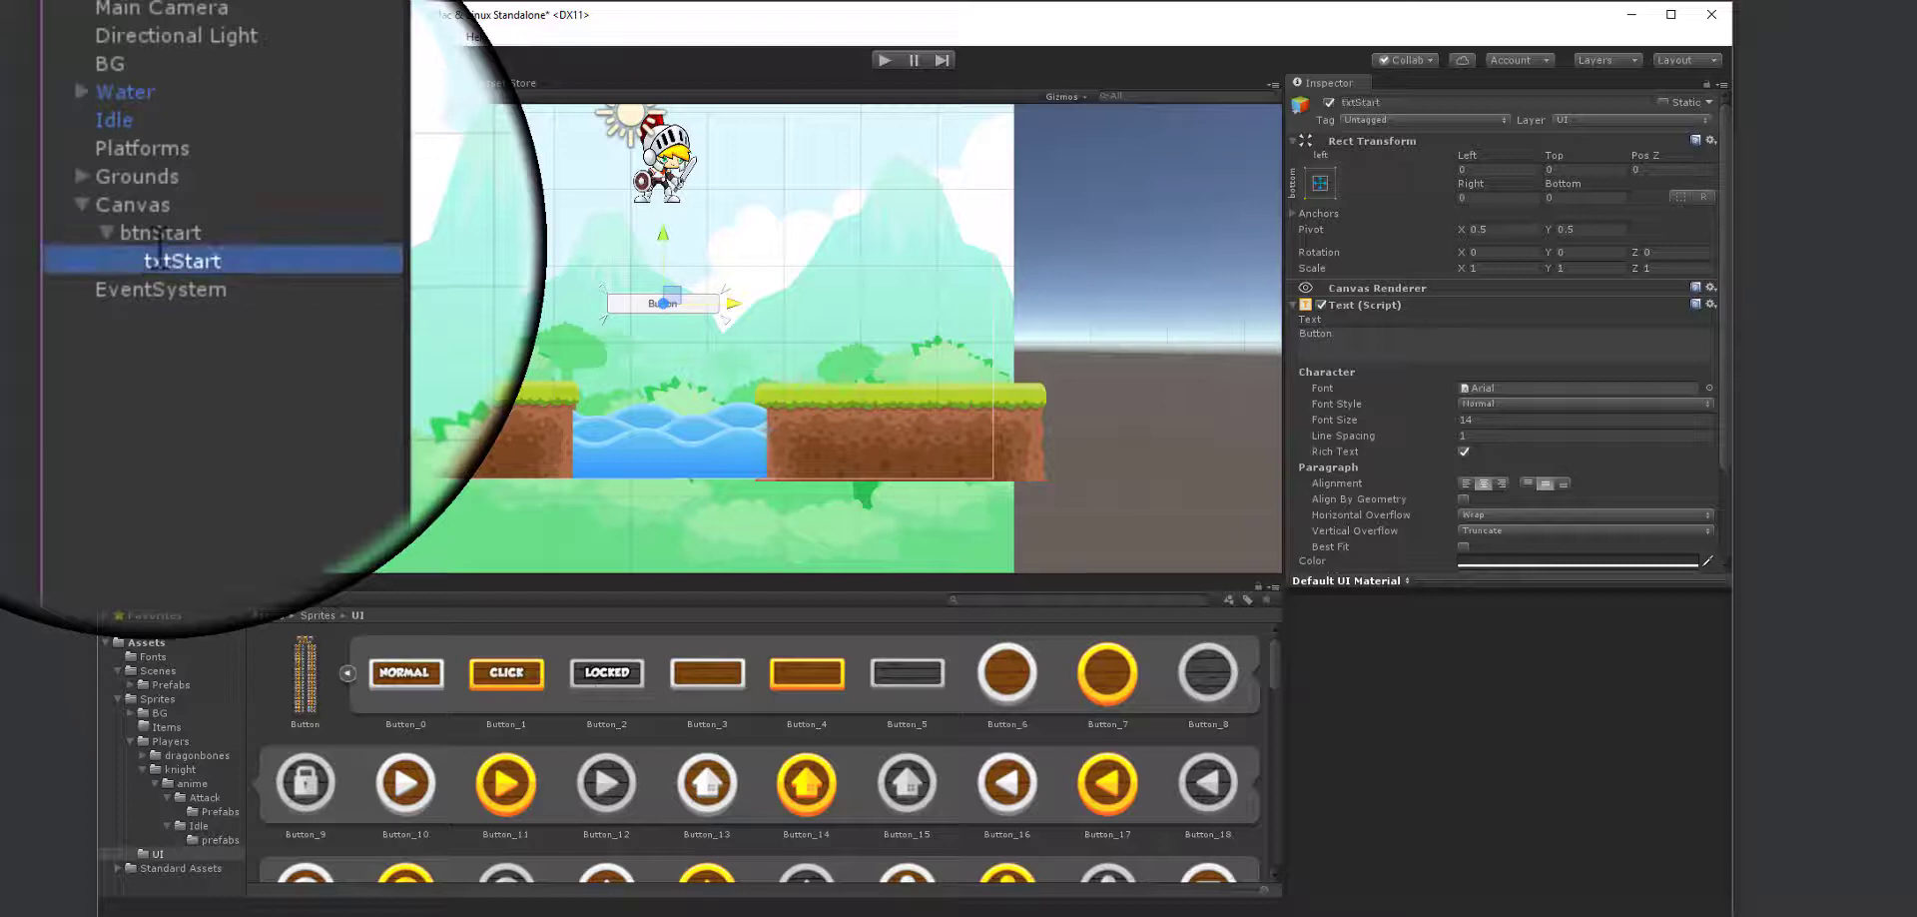
click(129, 238)
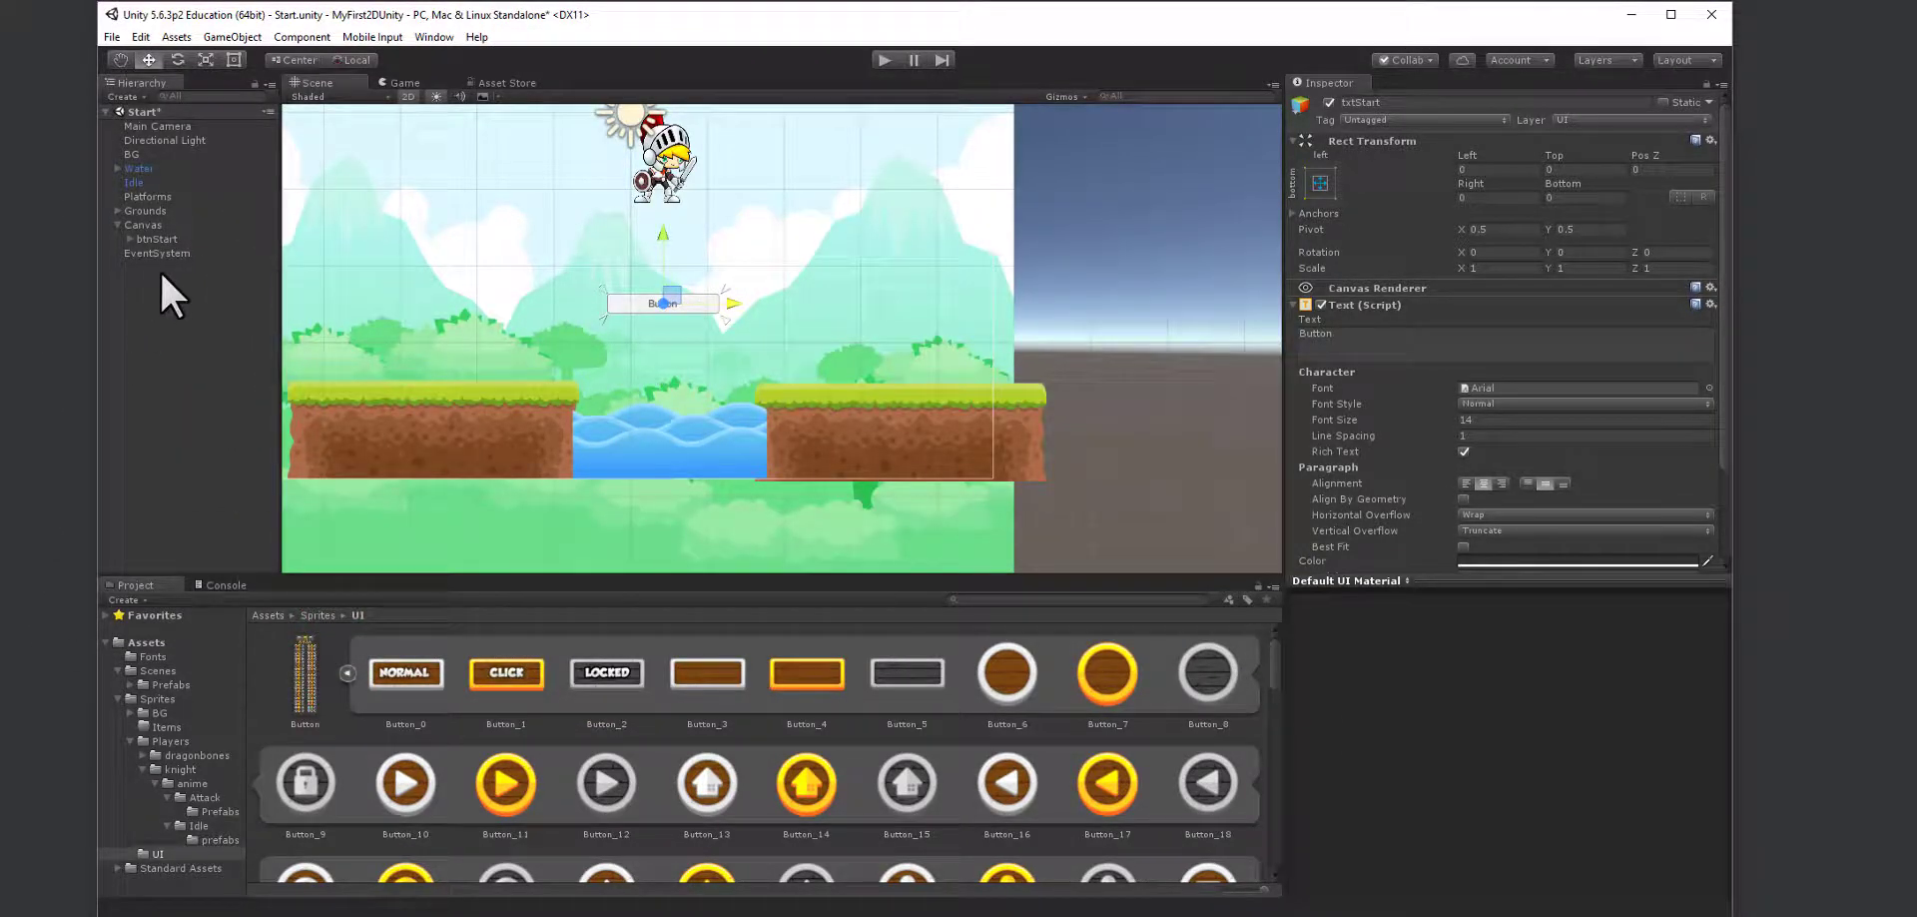
- Set btnStart's transition to Sprite Swap with Button_4 as highlighted, Button_3 as pressed and Button_5 as disabled sprite
click(147, 239)
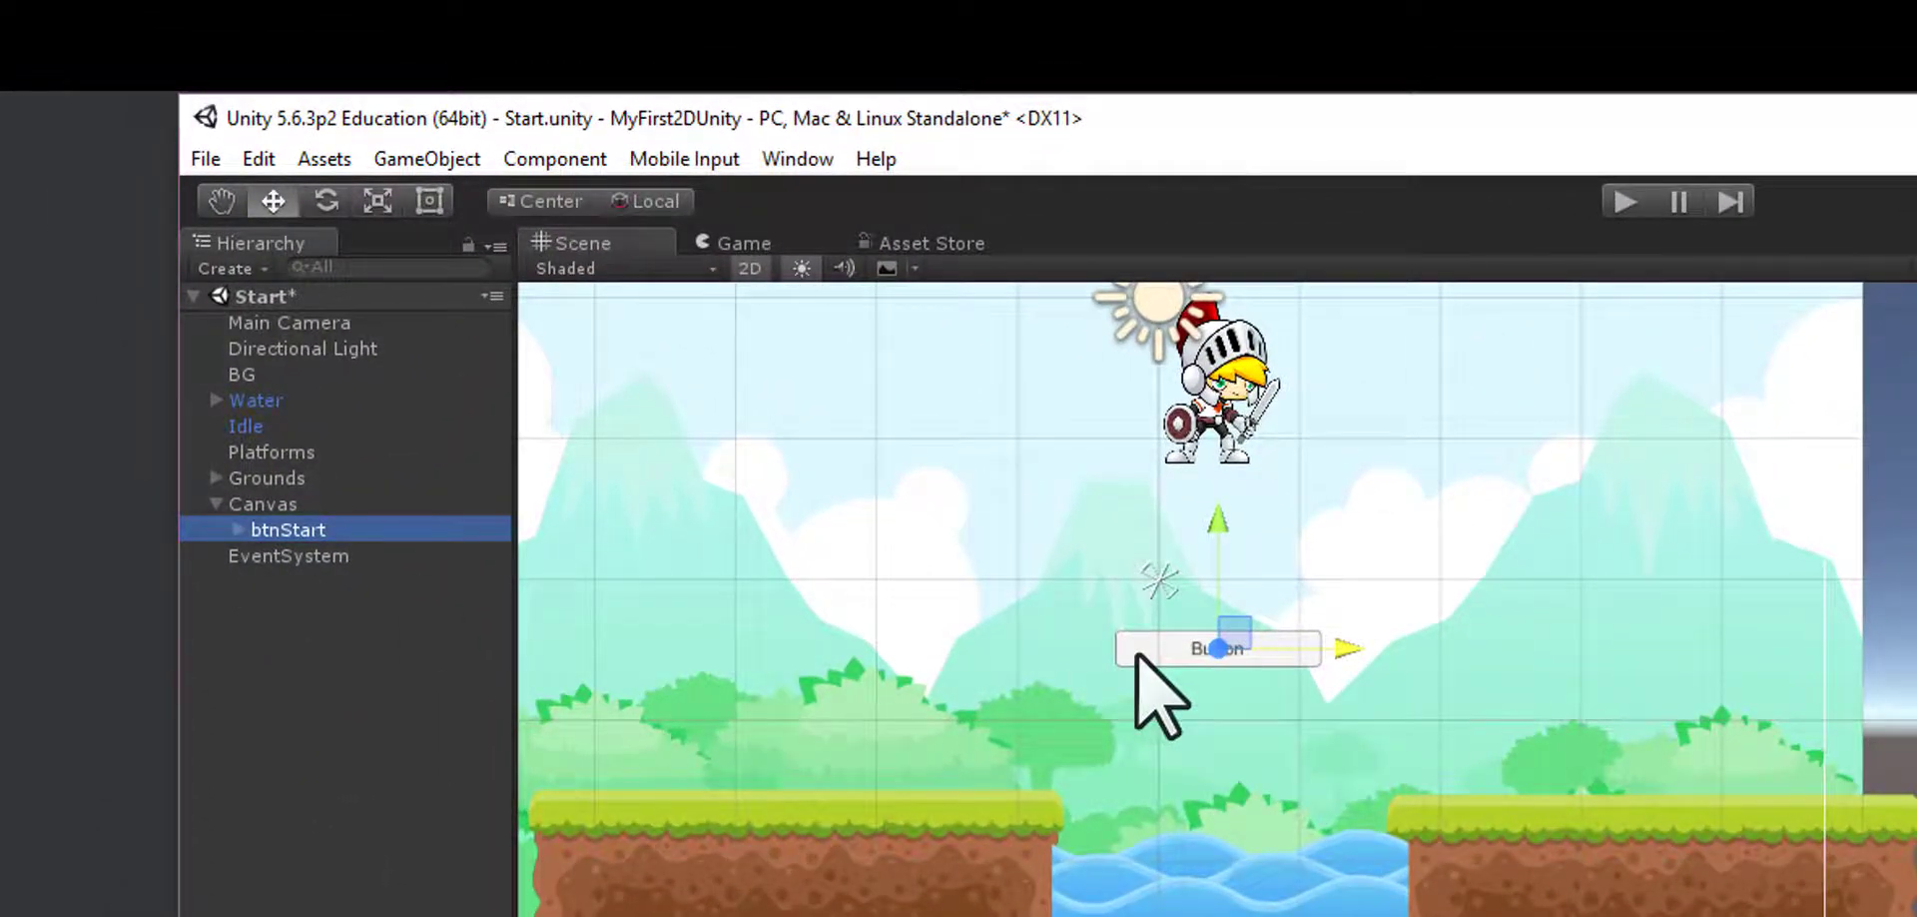
scroll(1137, 699, down, 1)
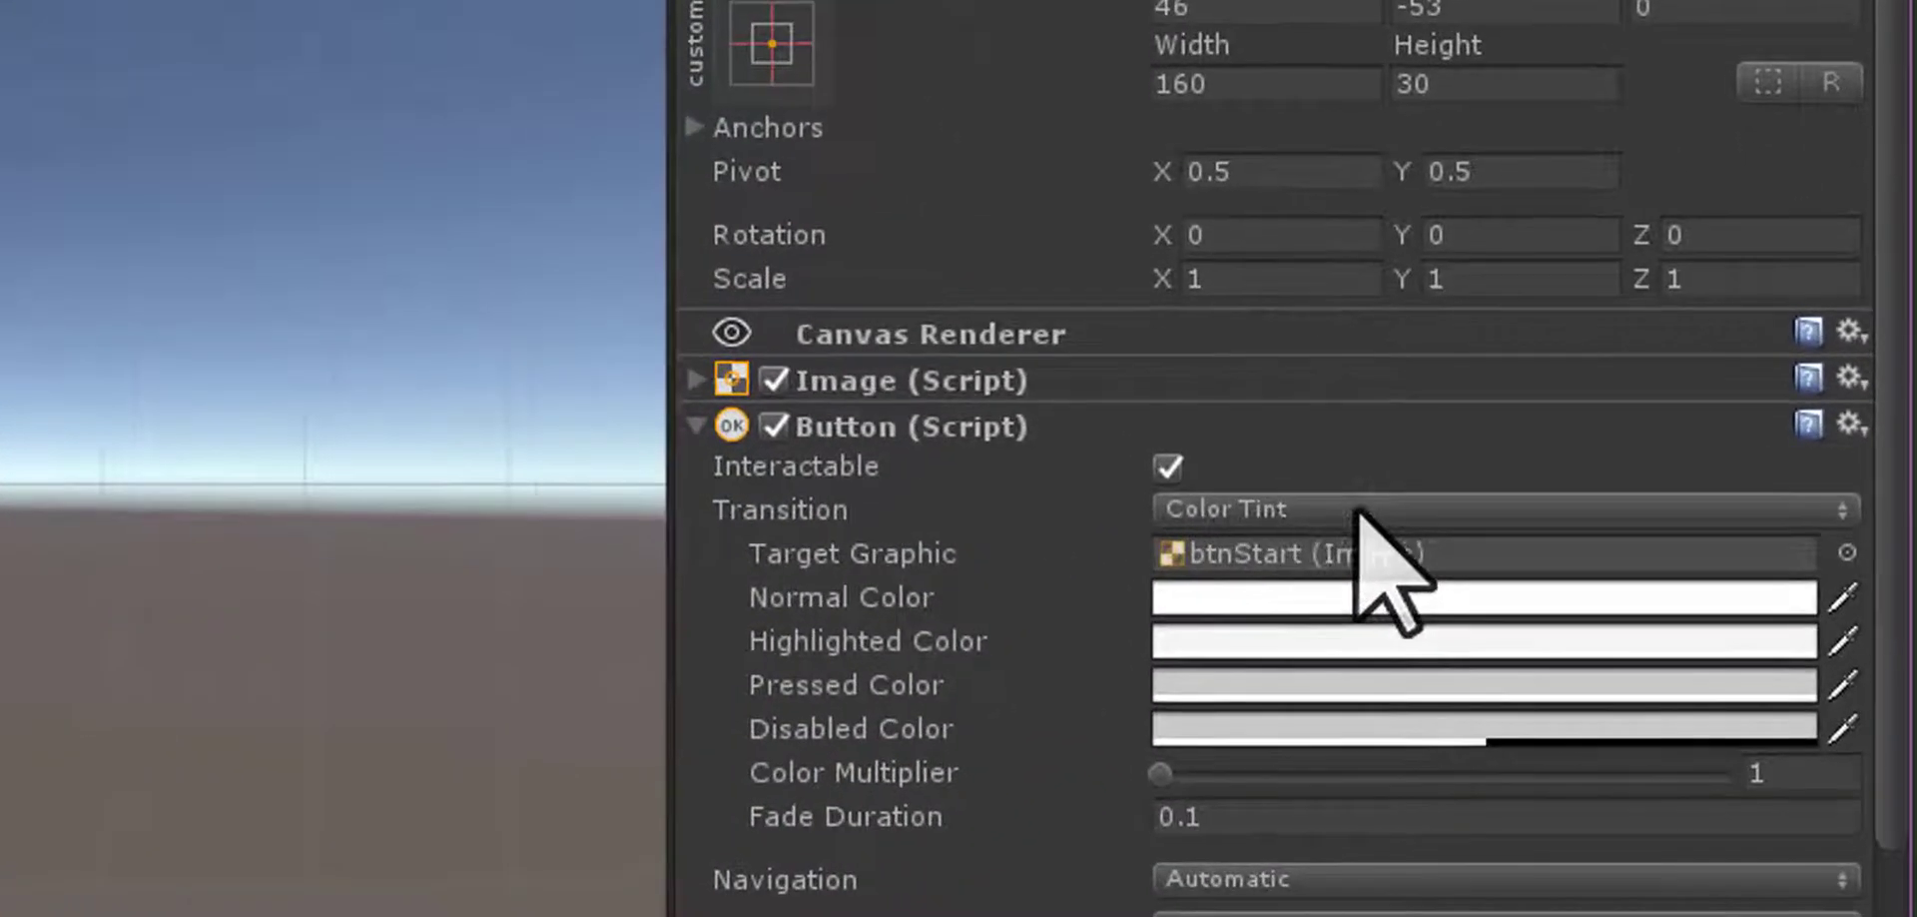
click(1546, 647)
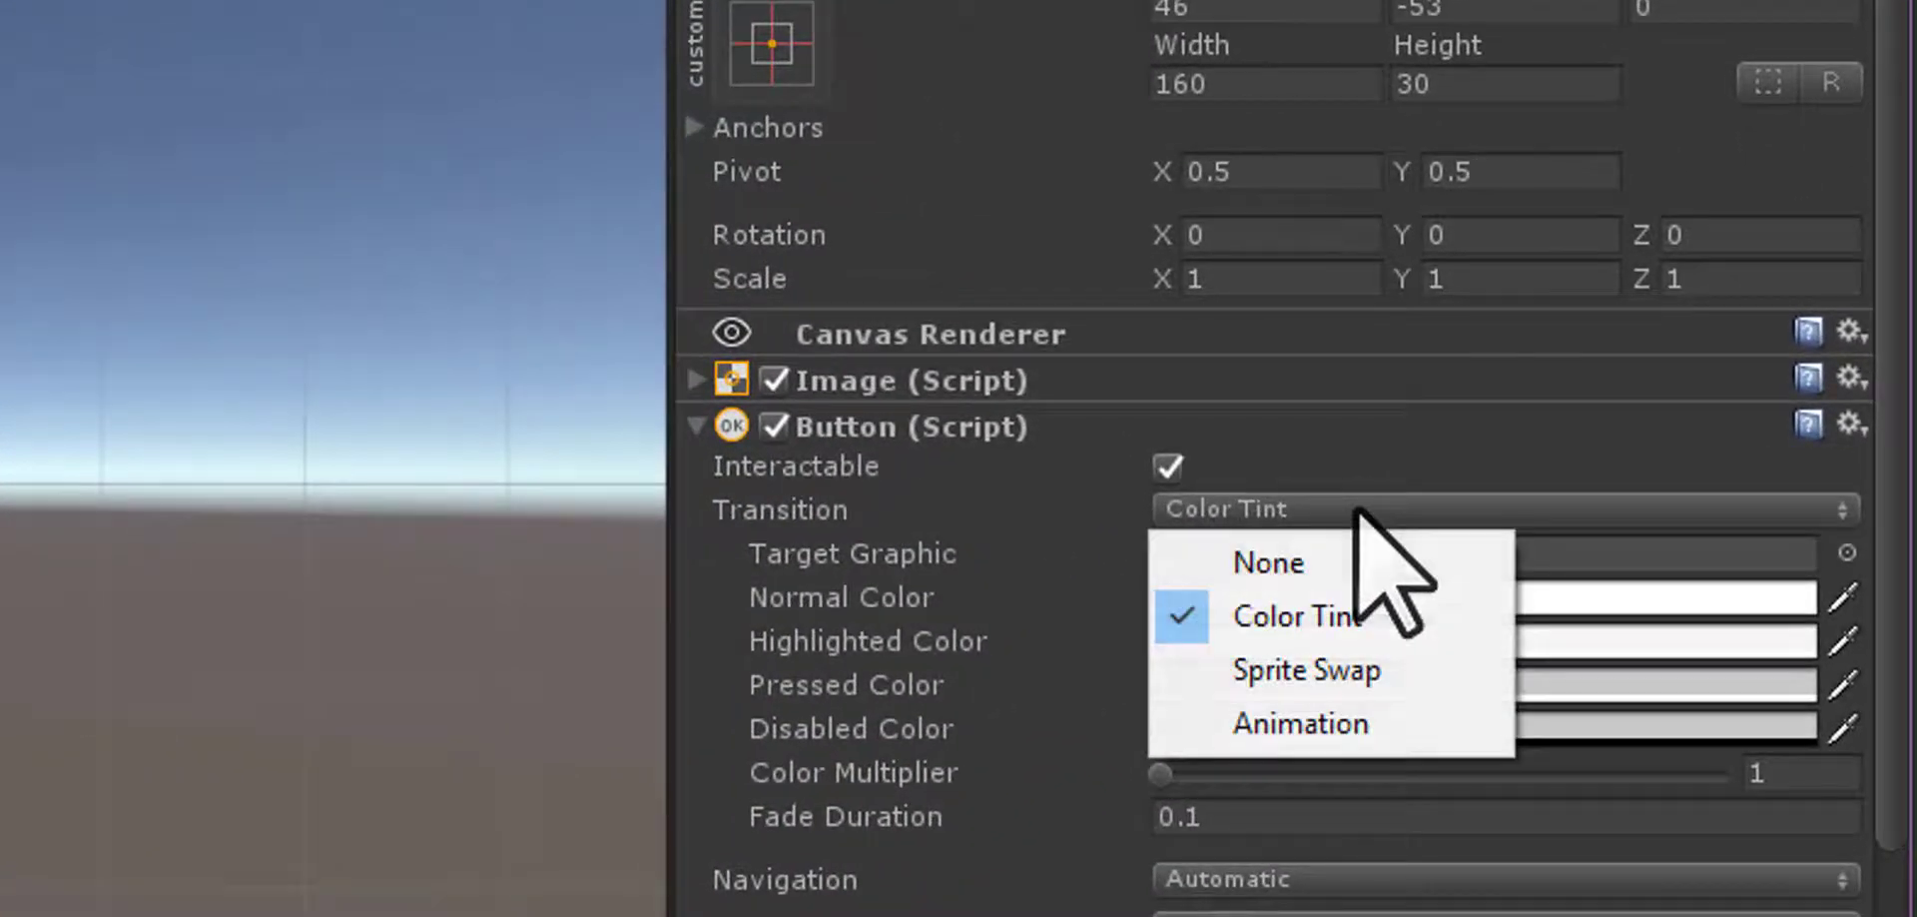
click(1422, 679)
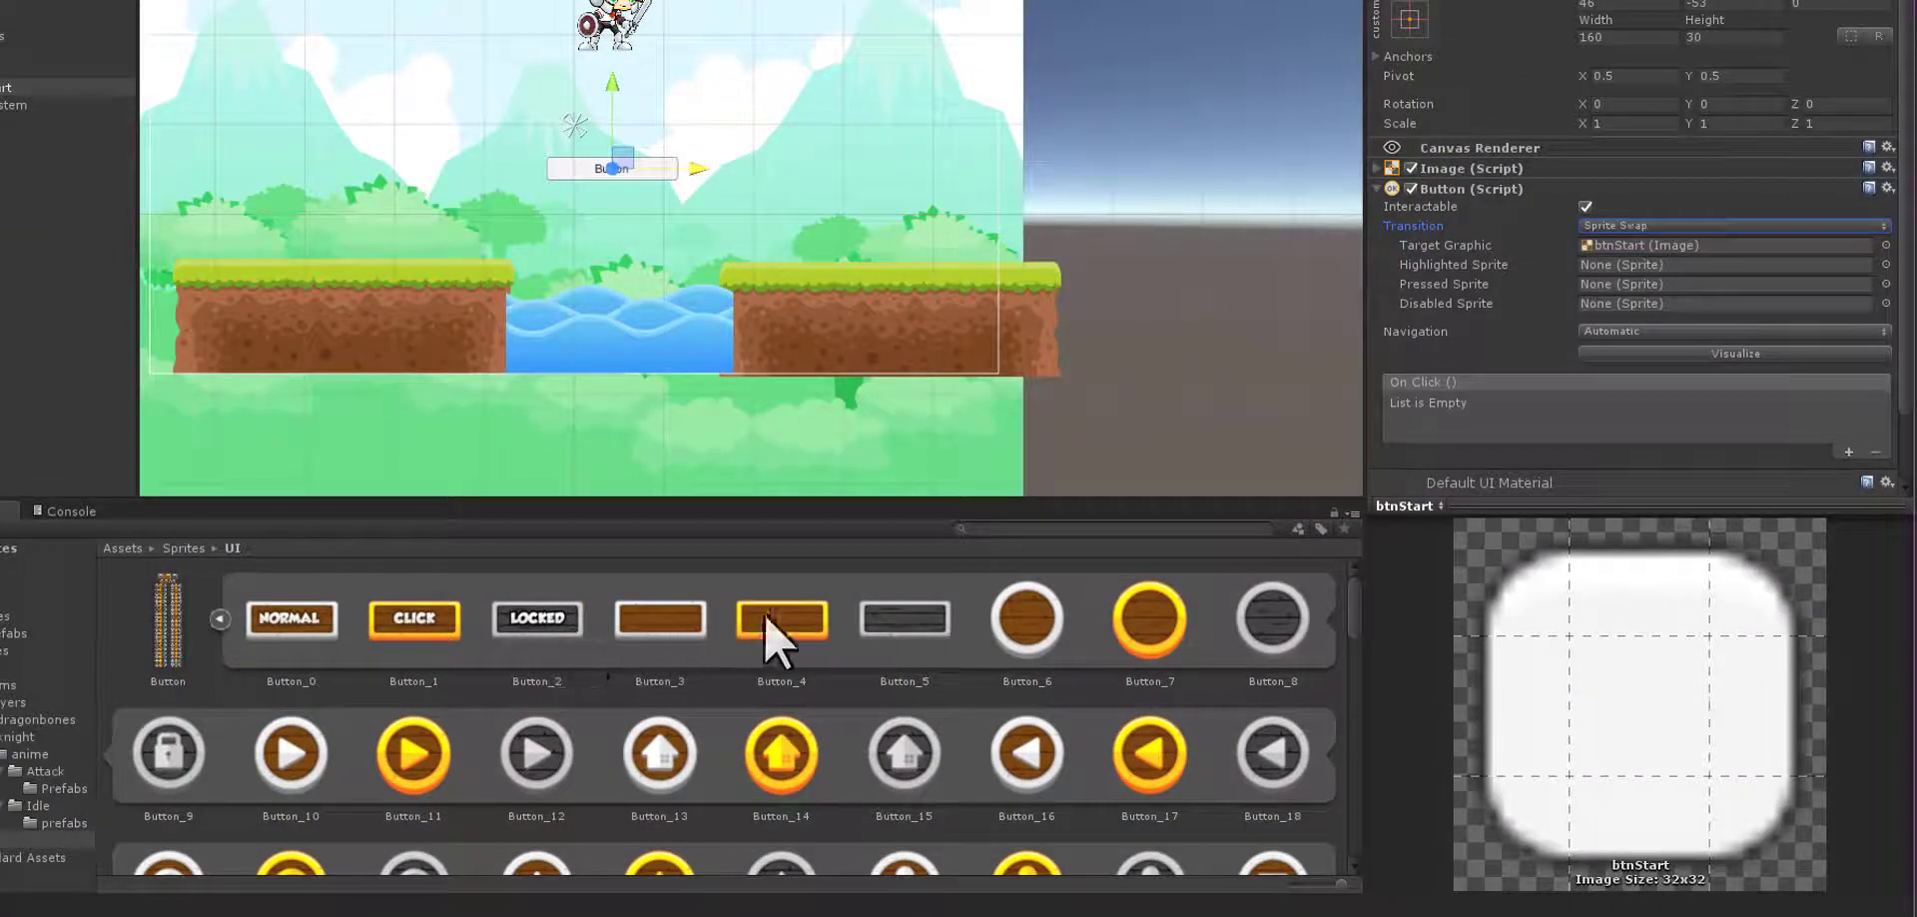
drag(764, 613, 1646, 265)
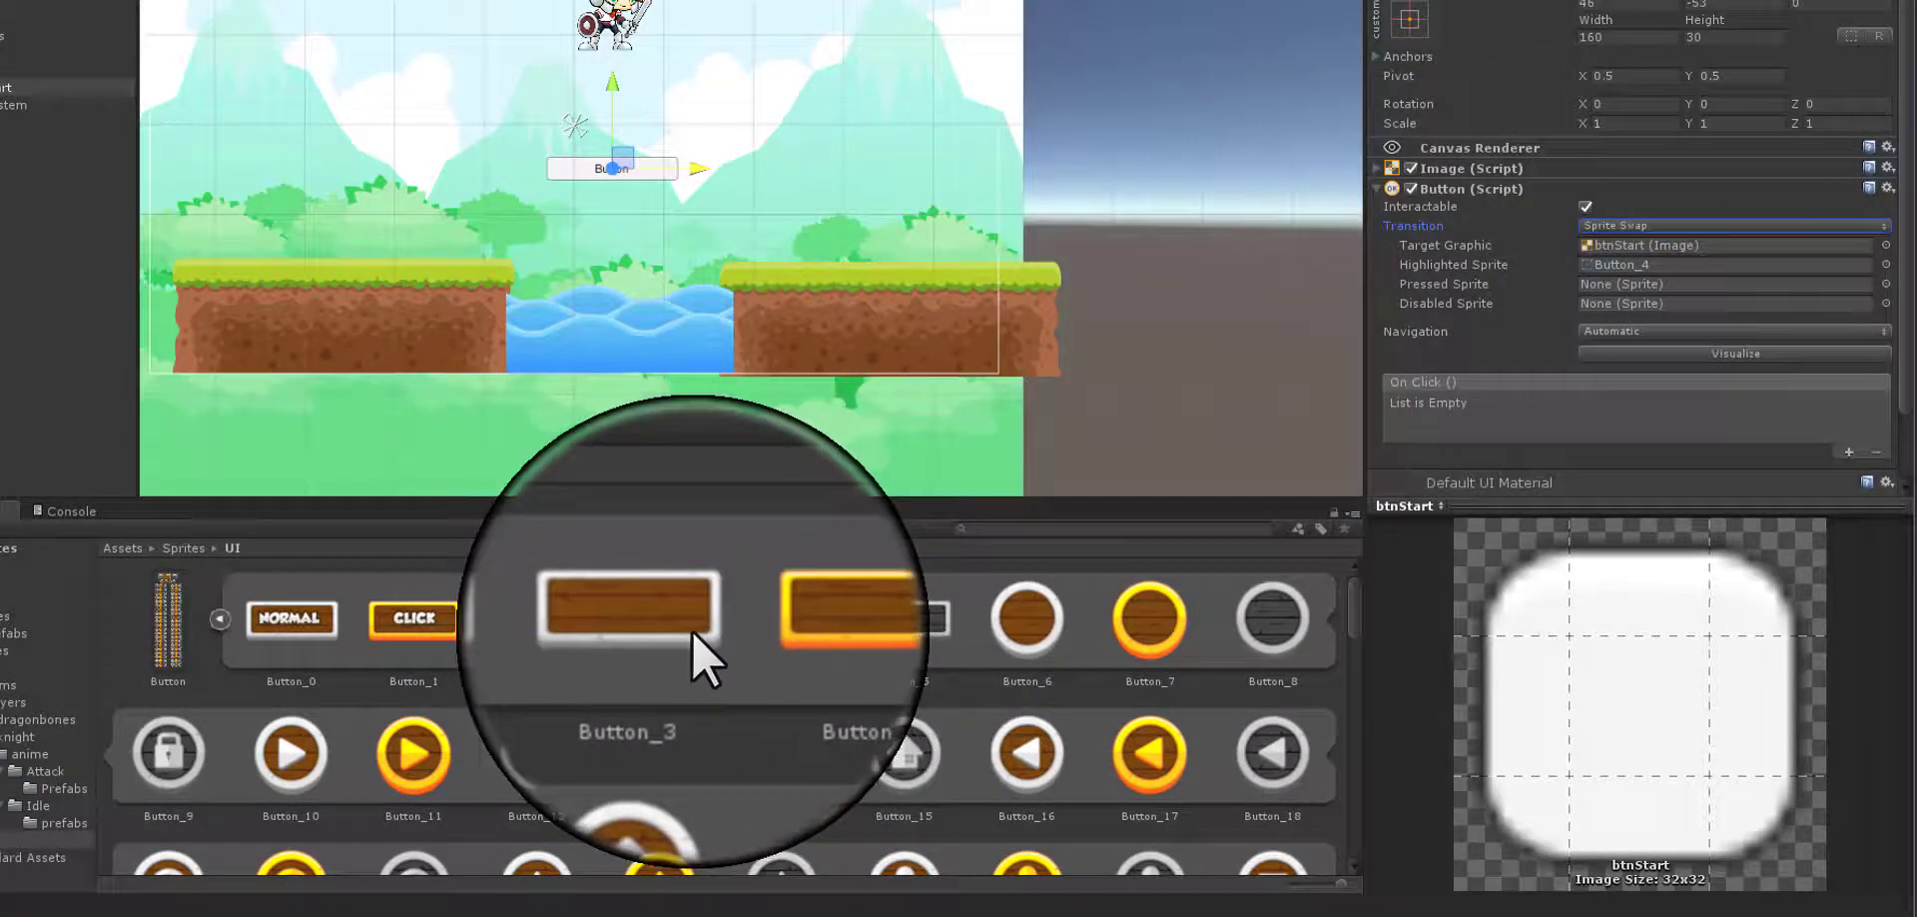
drag(668, 619, 1658, 279)
drag(909, 621, 1632, 303)
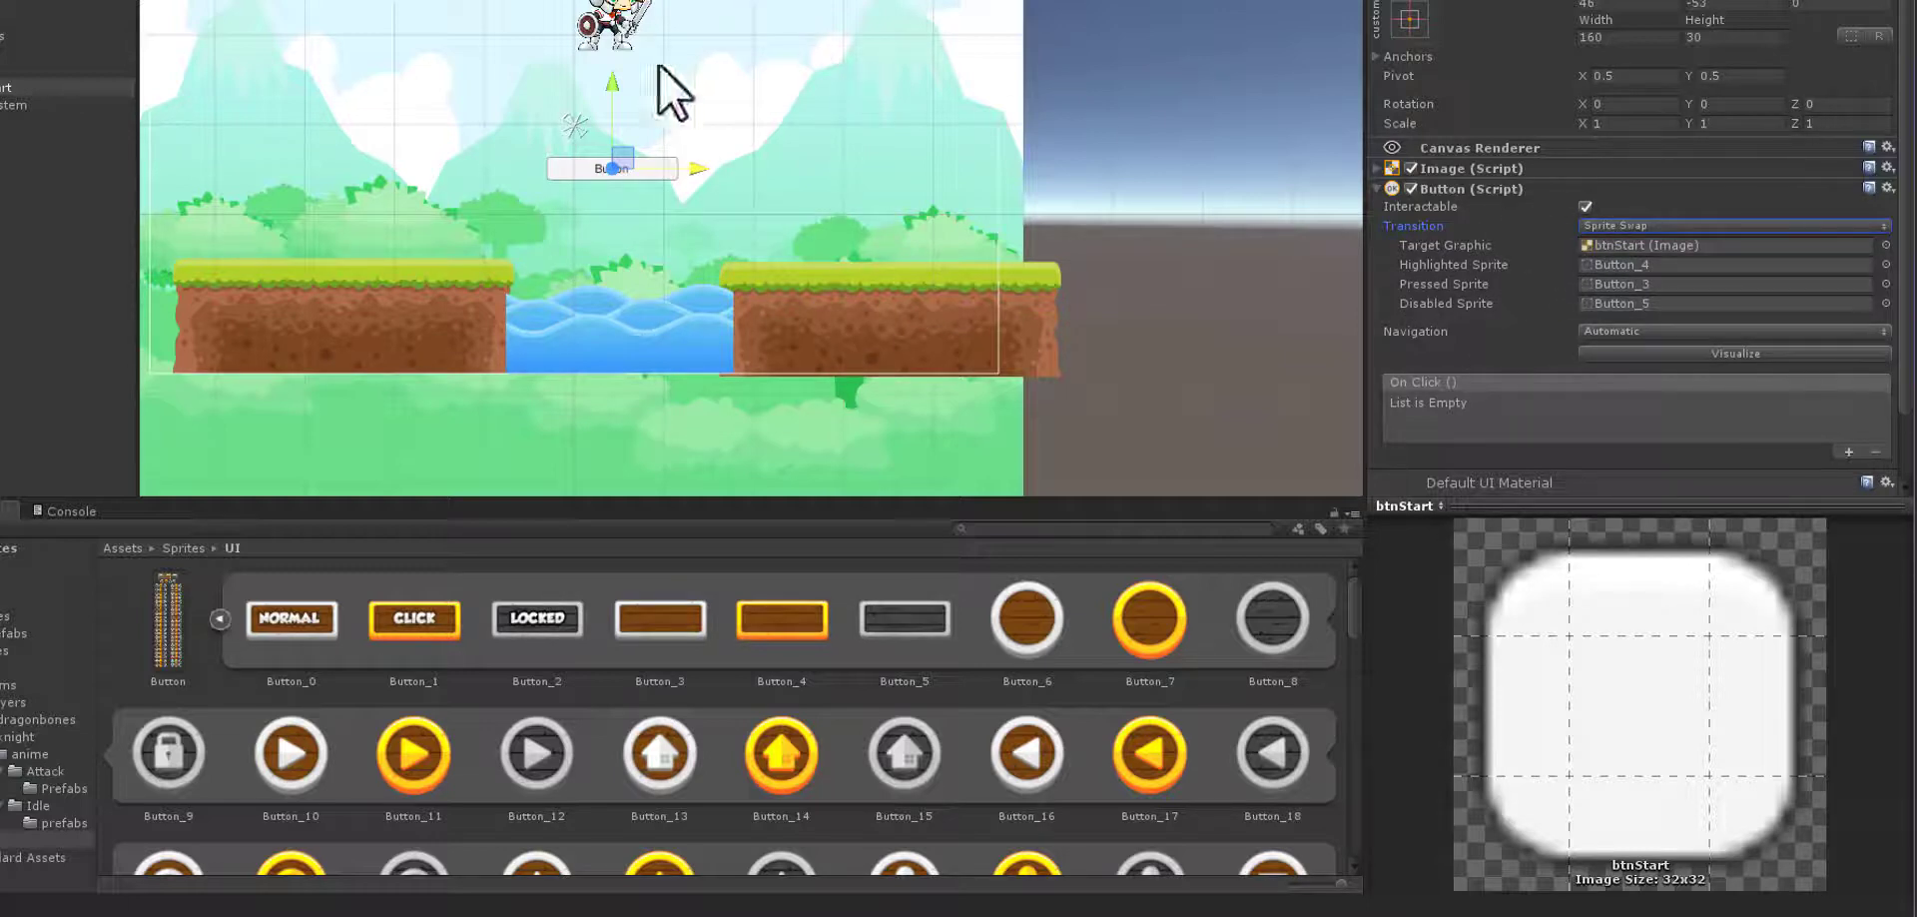
- Assign Button_3 as btnStart's source image and enable Preserve Aspect
click(1378, 166)
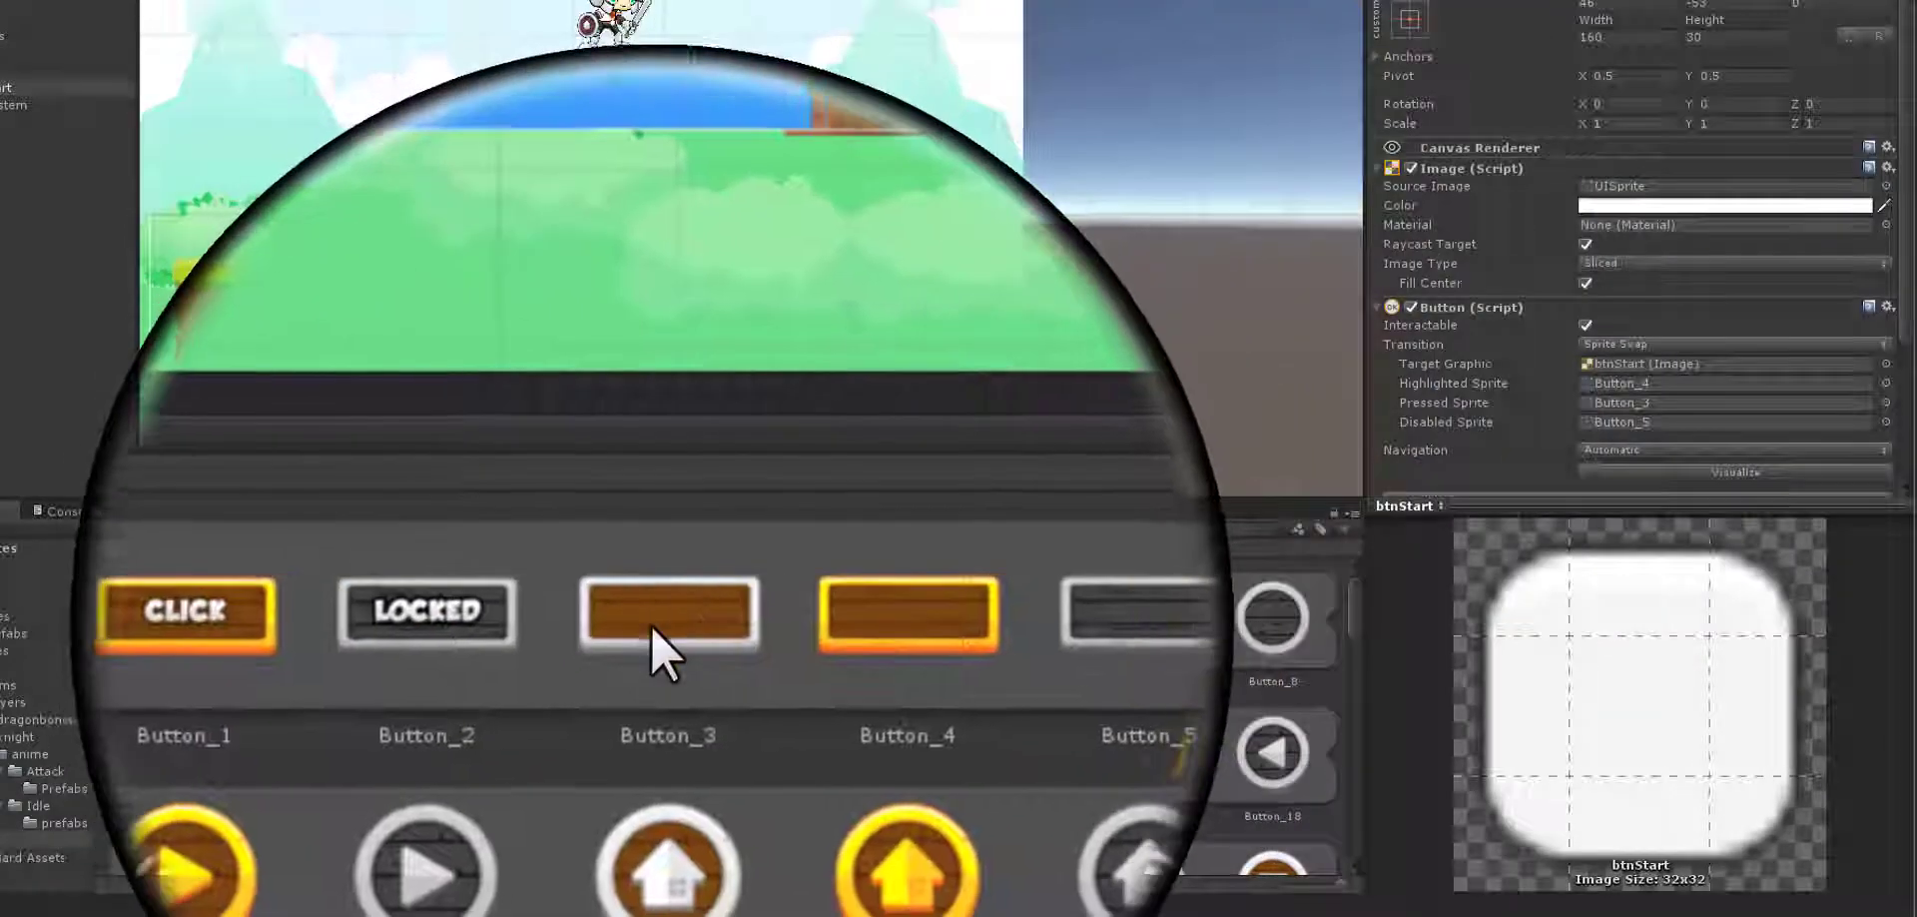
click(655, 622)
drag(1205, 468, 1640, 194)
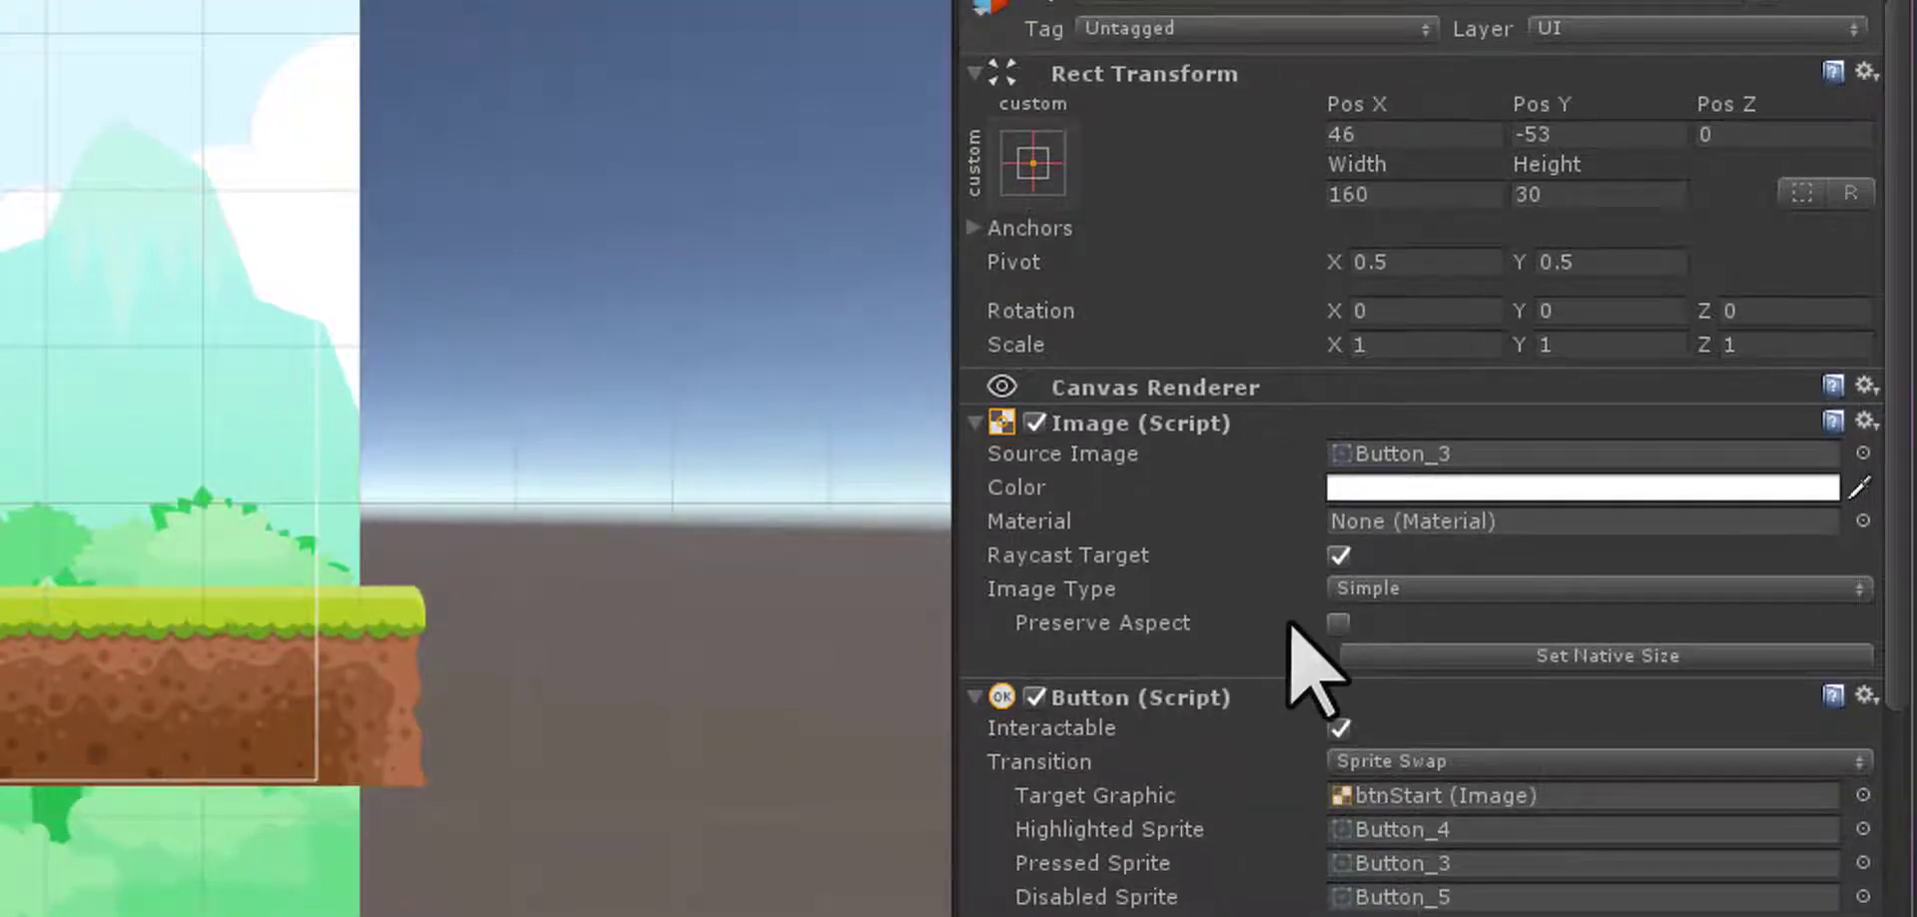
click(1338, 622)
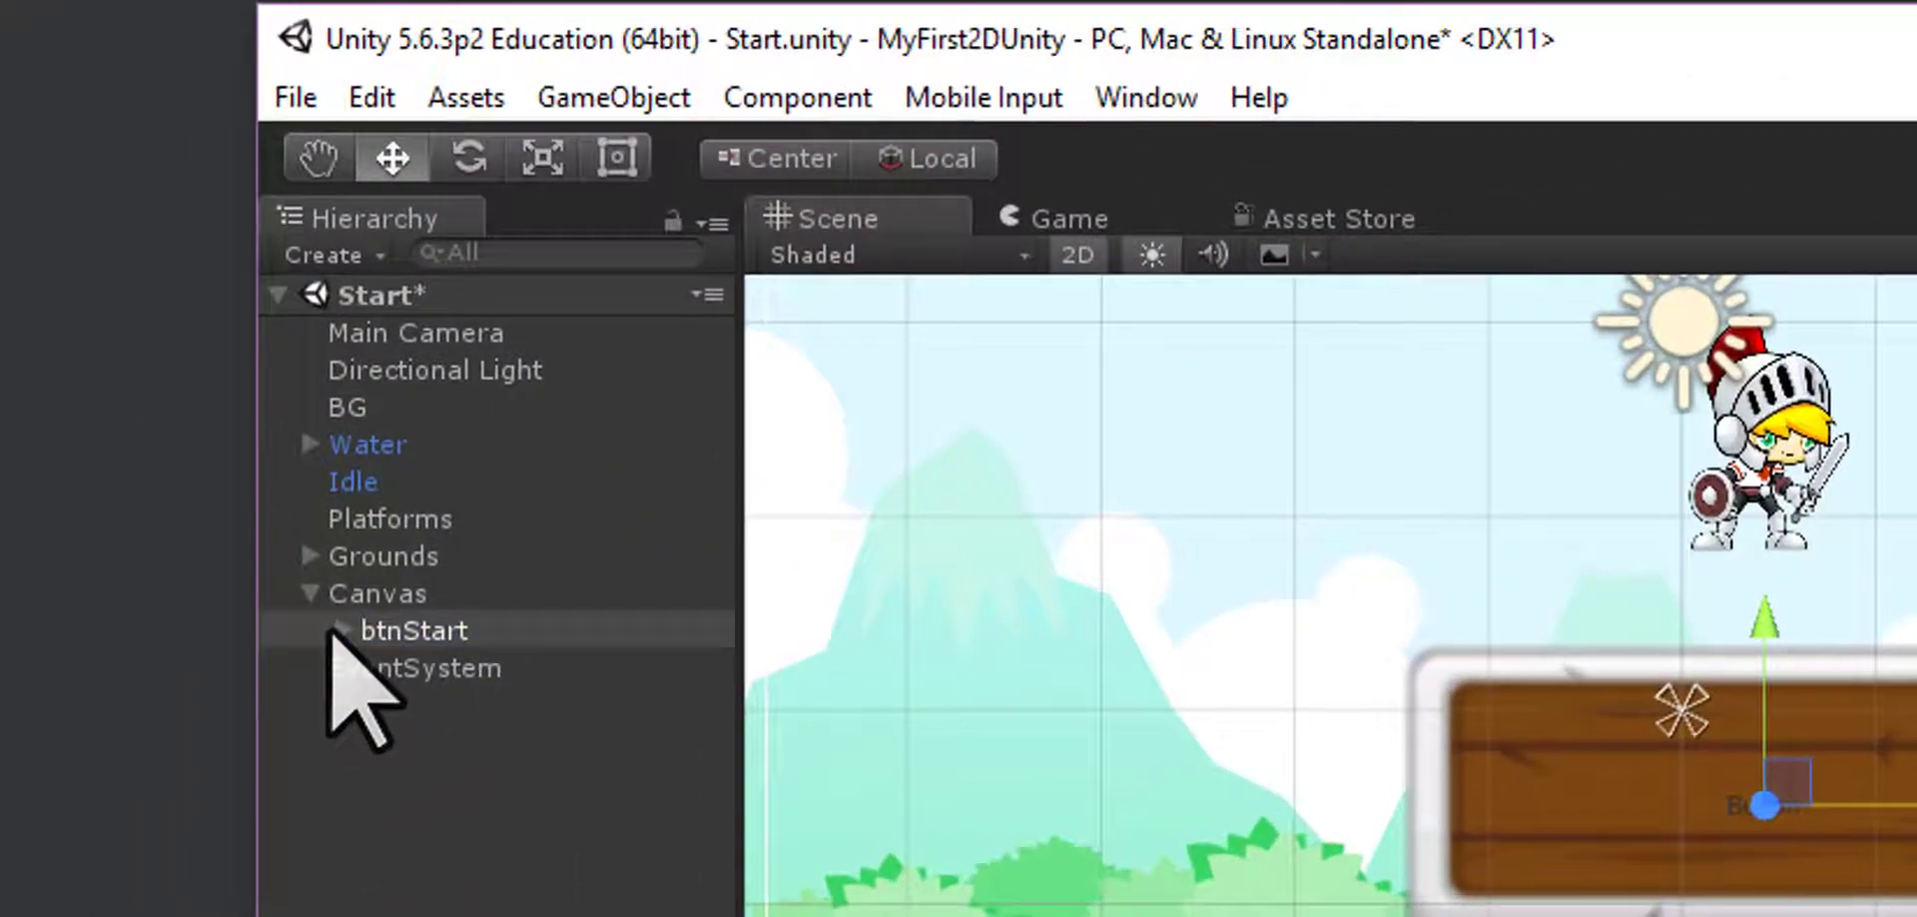
- Change the txtStart label under btnStart to read Start with a font size of 75
click(129, 239)
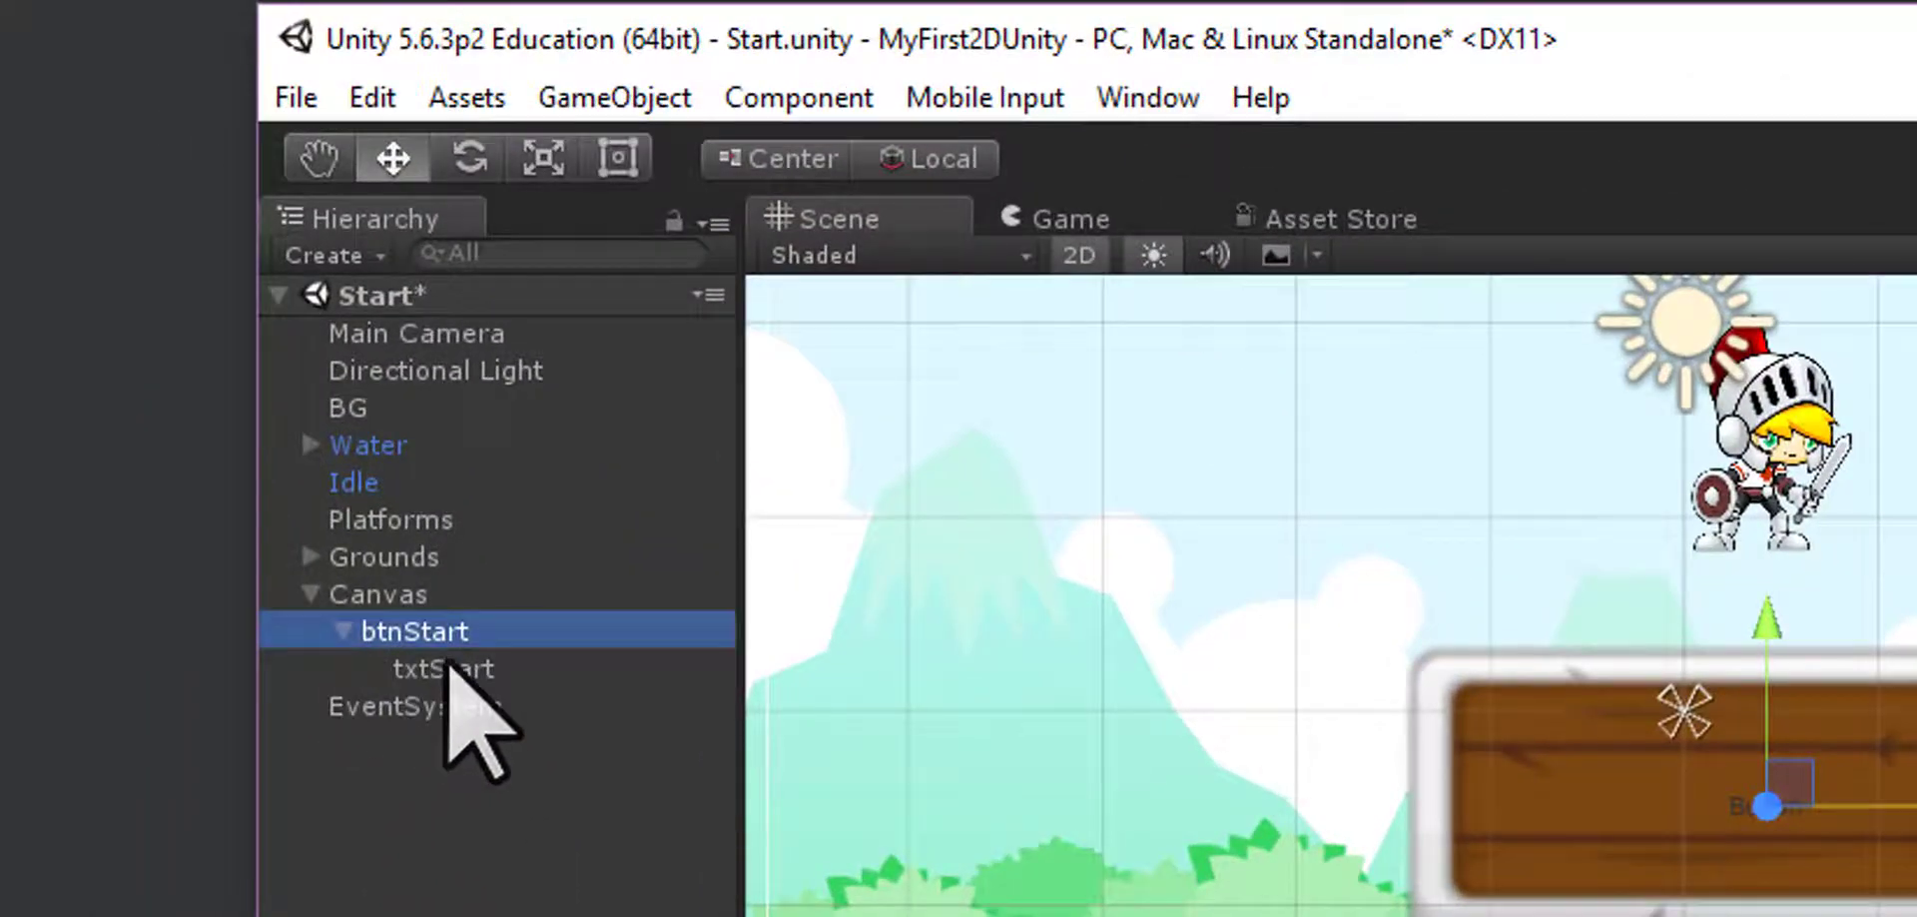
click(127, 254)
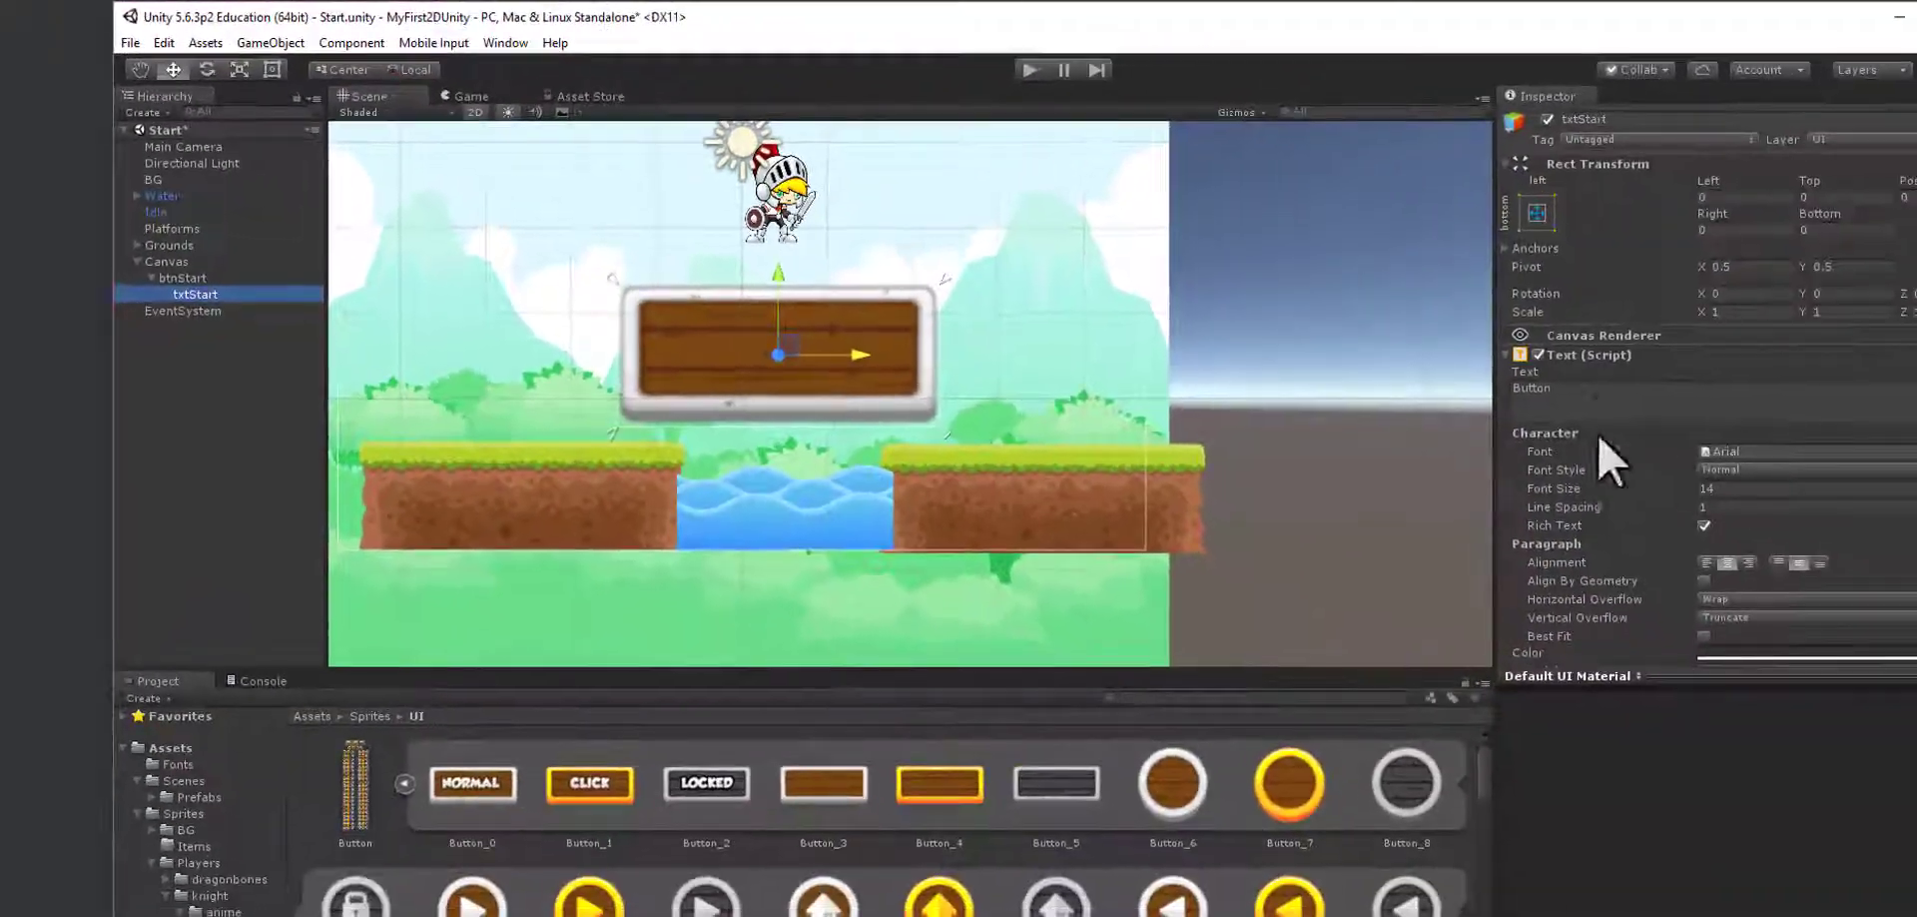
click(1528, 385)
text(Start)
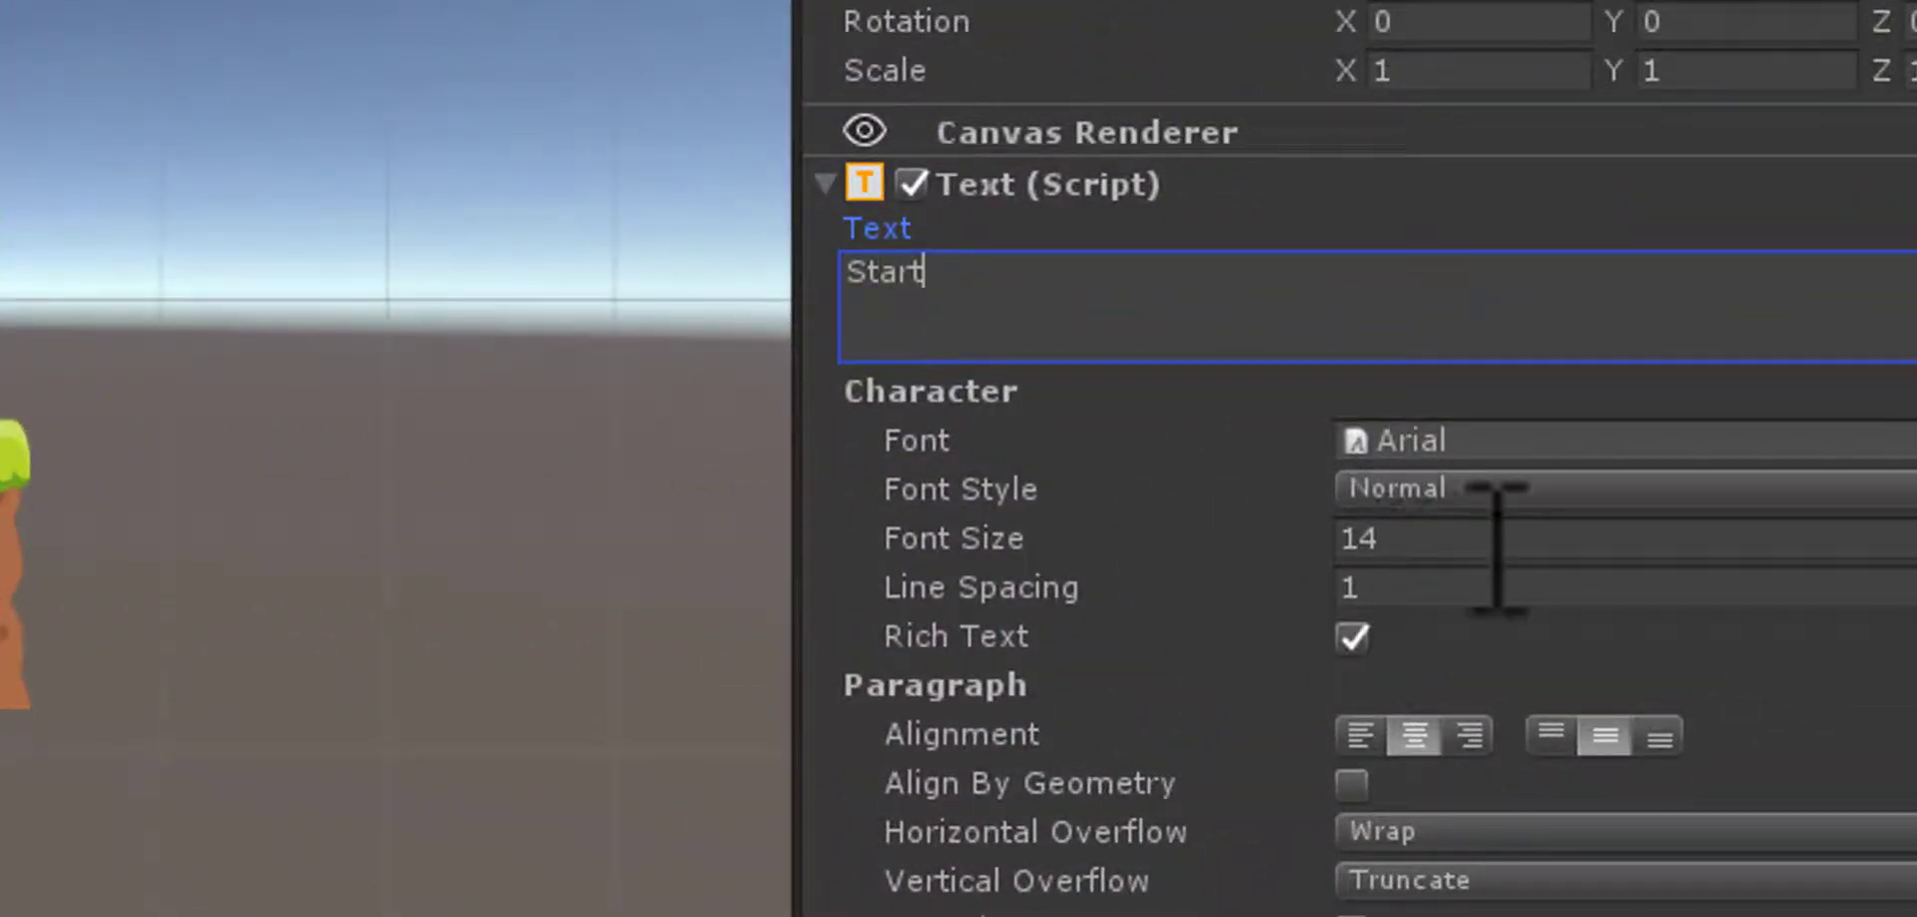
click(1155, 546)
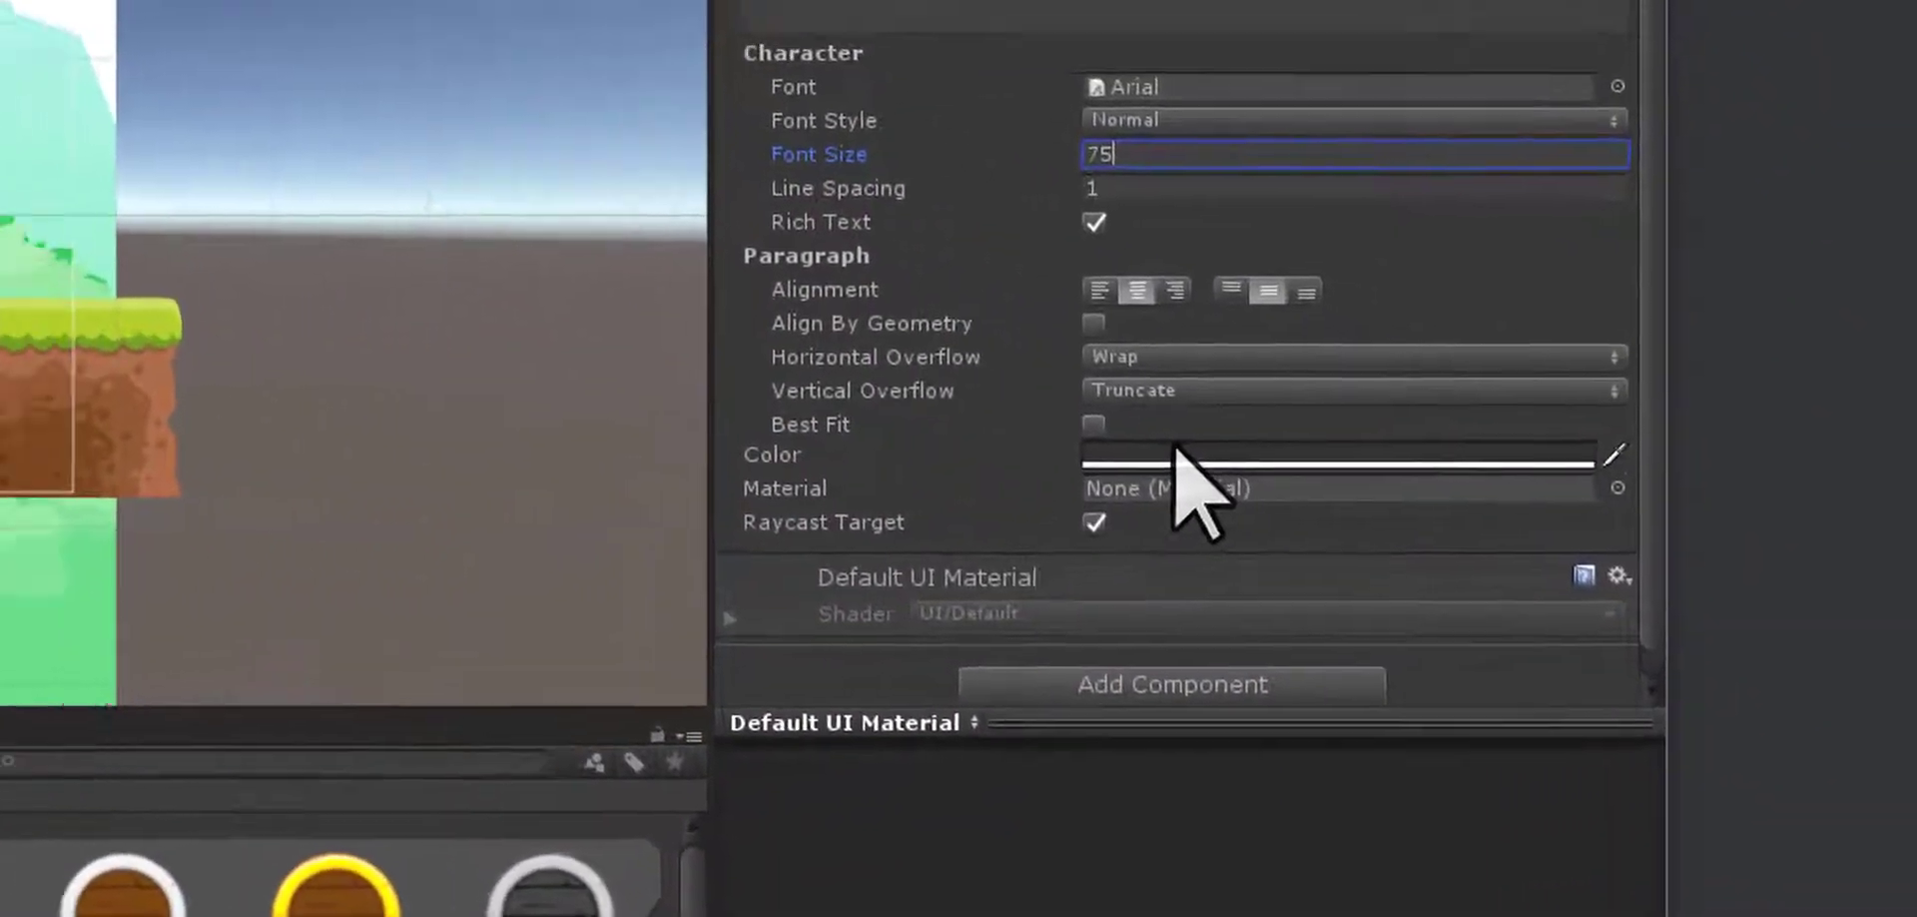
- Set the Start label's text color to opaque white, FFFFFFFF
click(1500, 560)
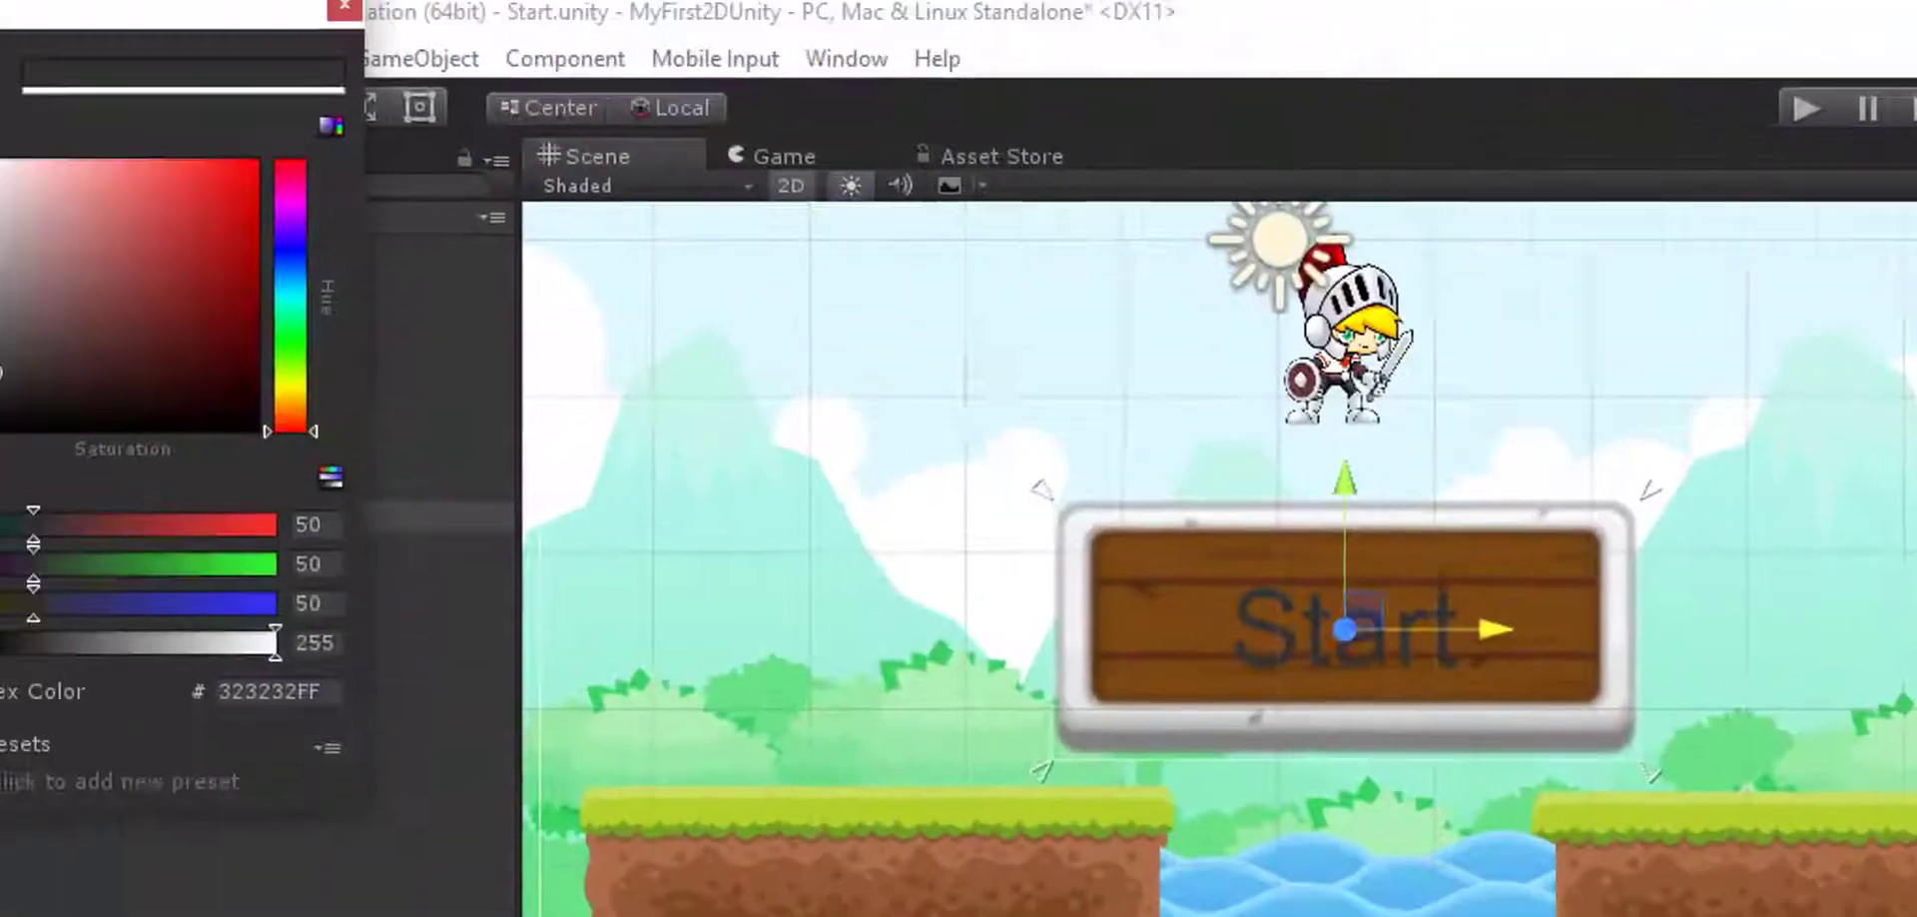
click(0, 152)
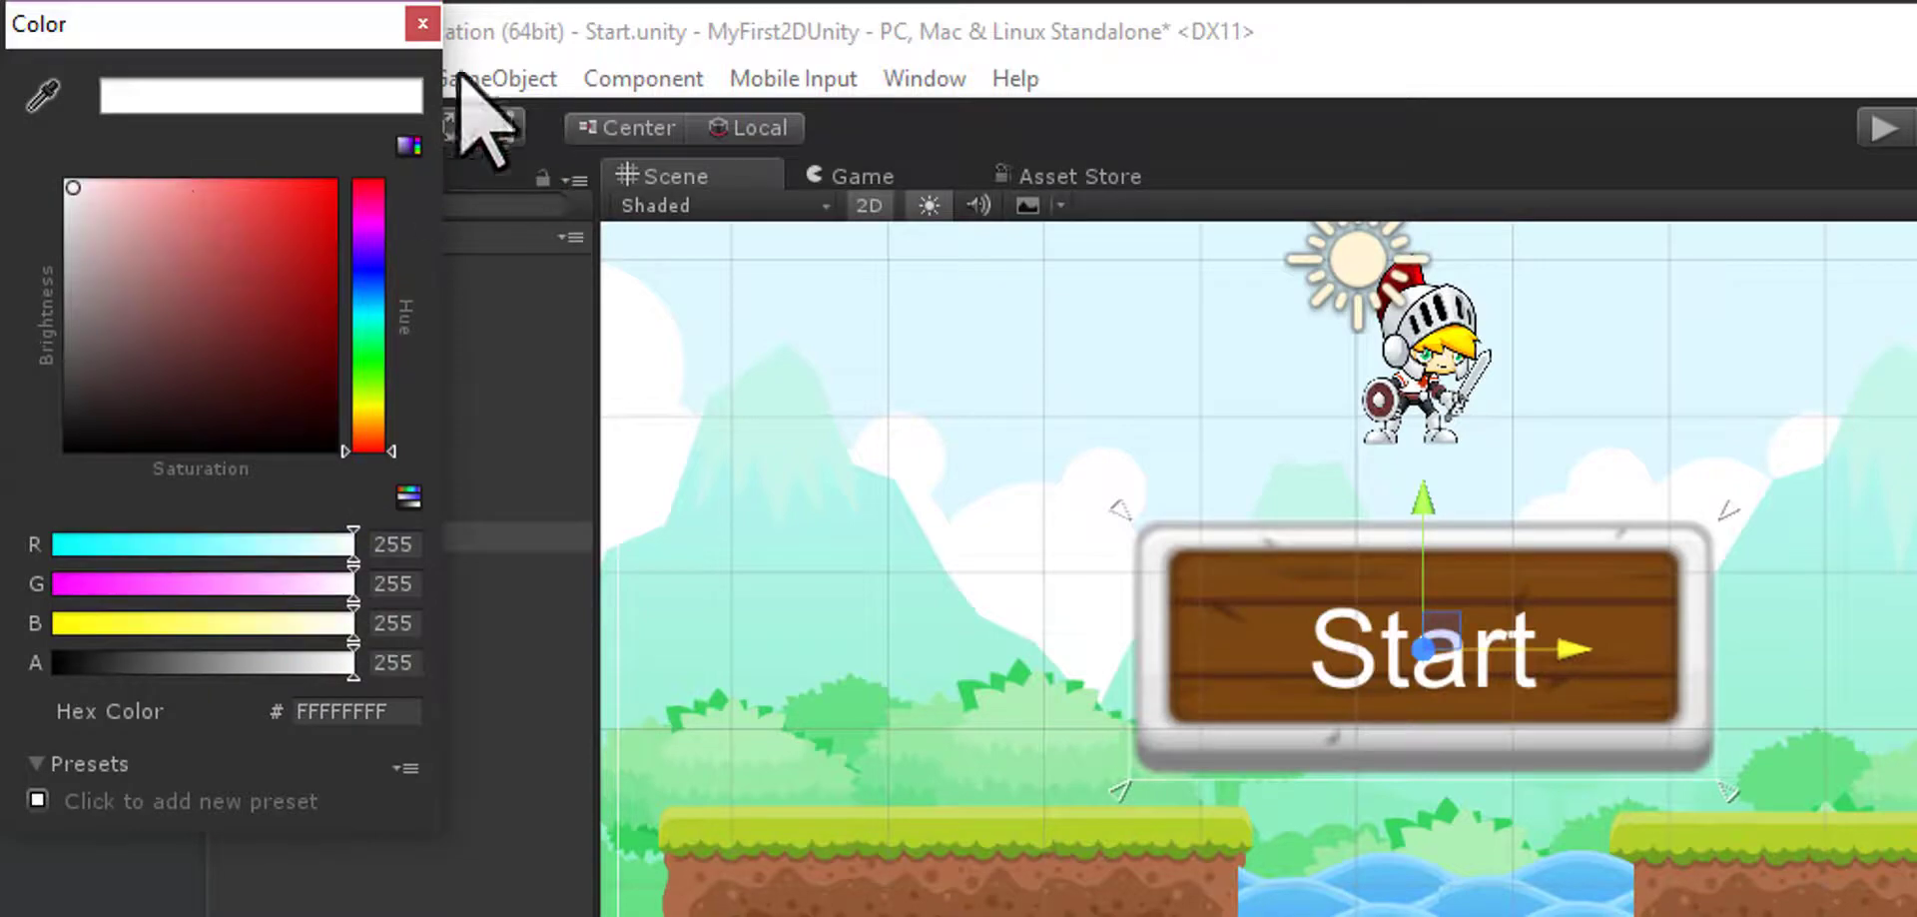
click(499, 42)
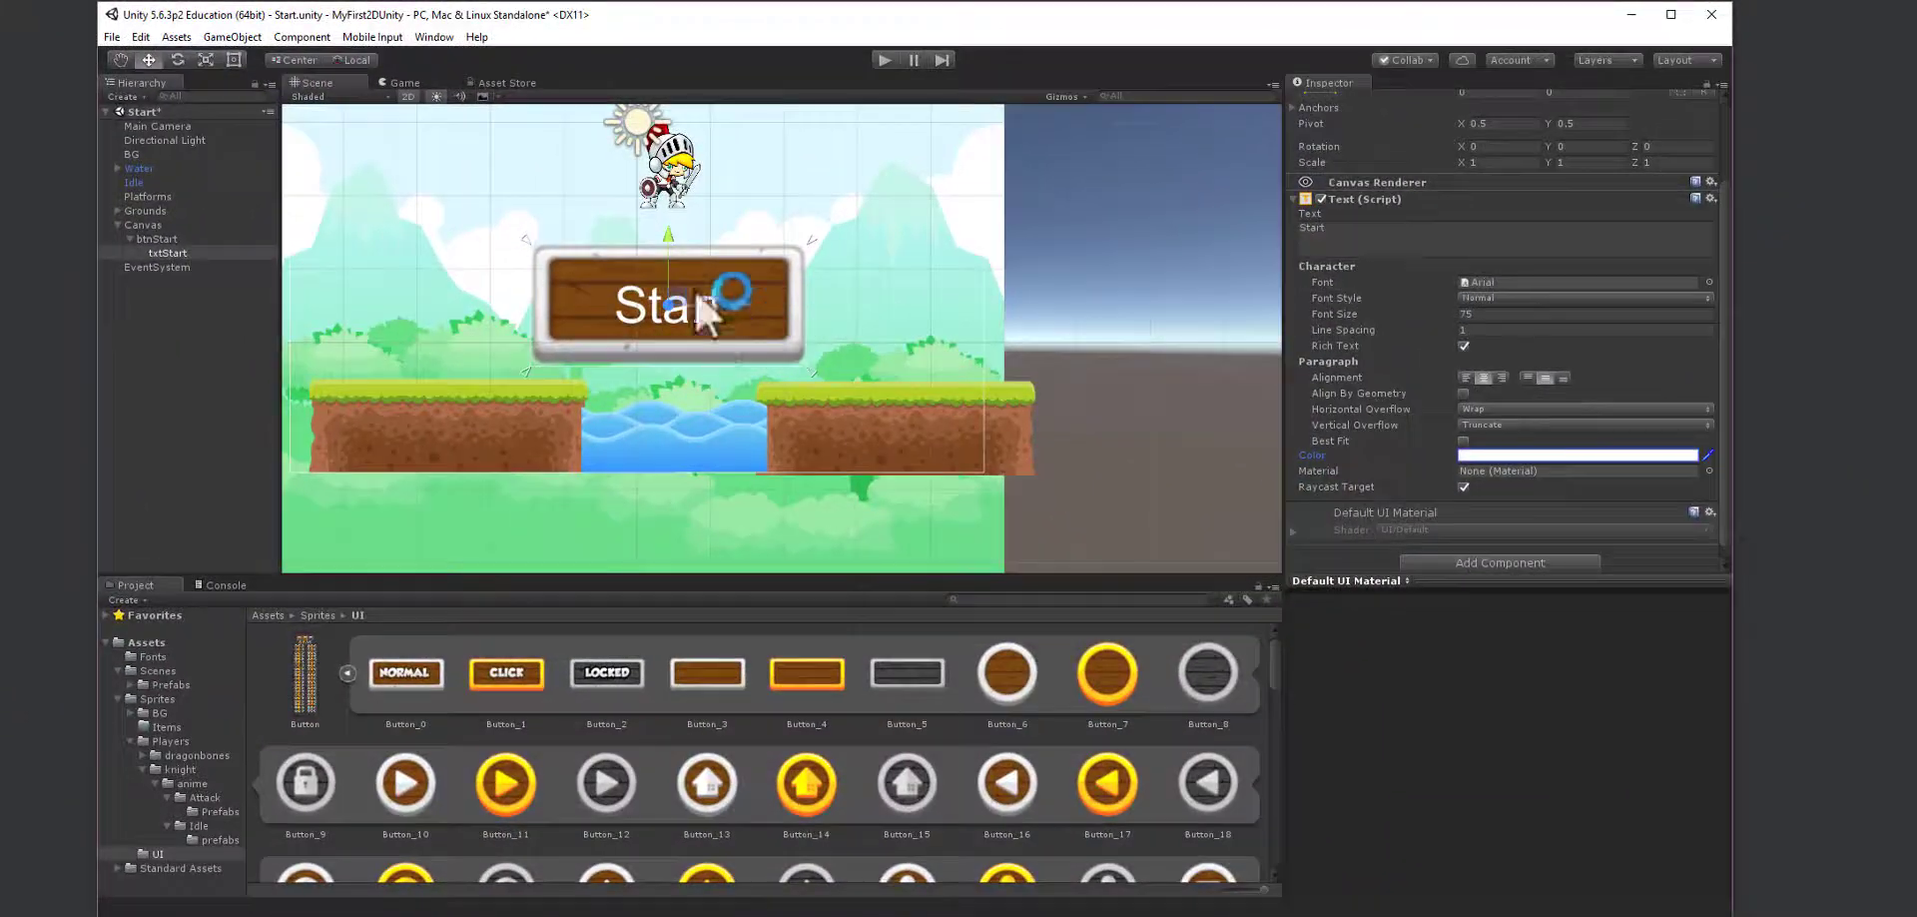
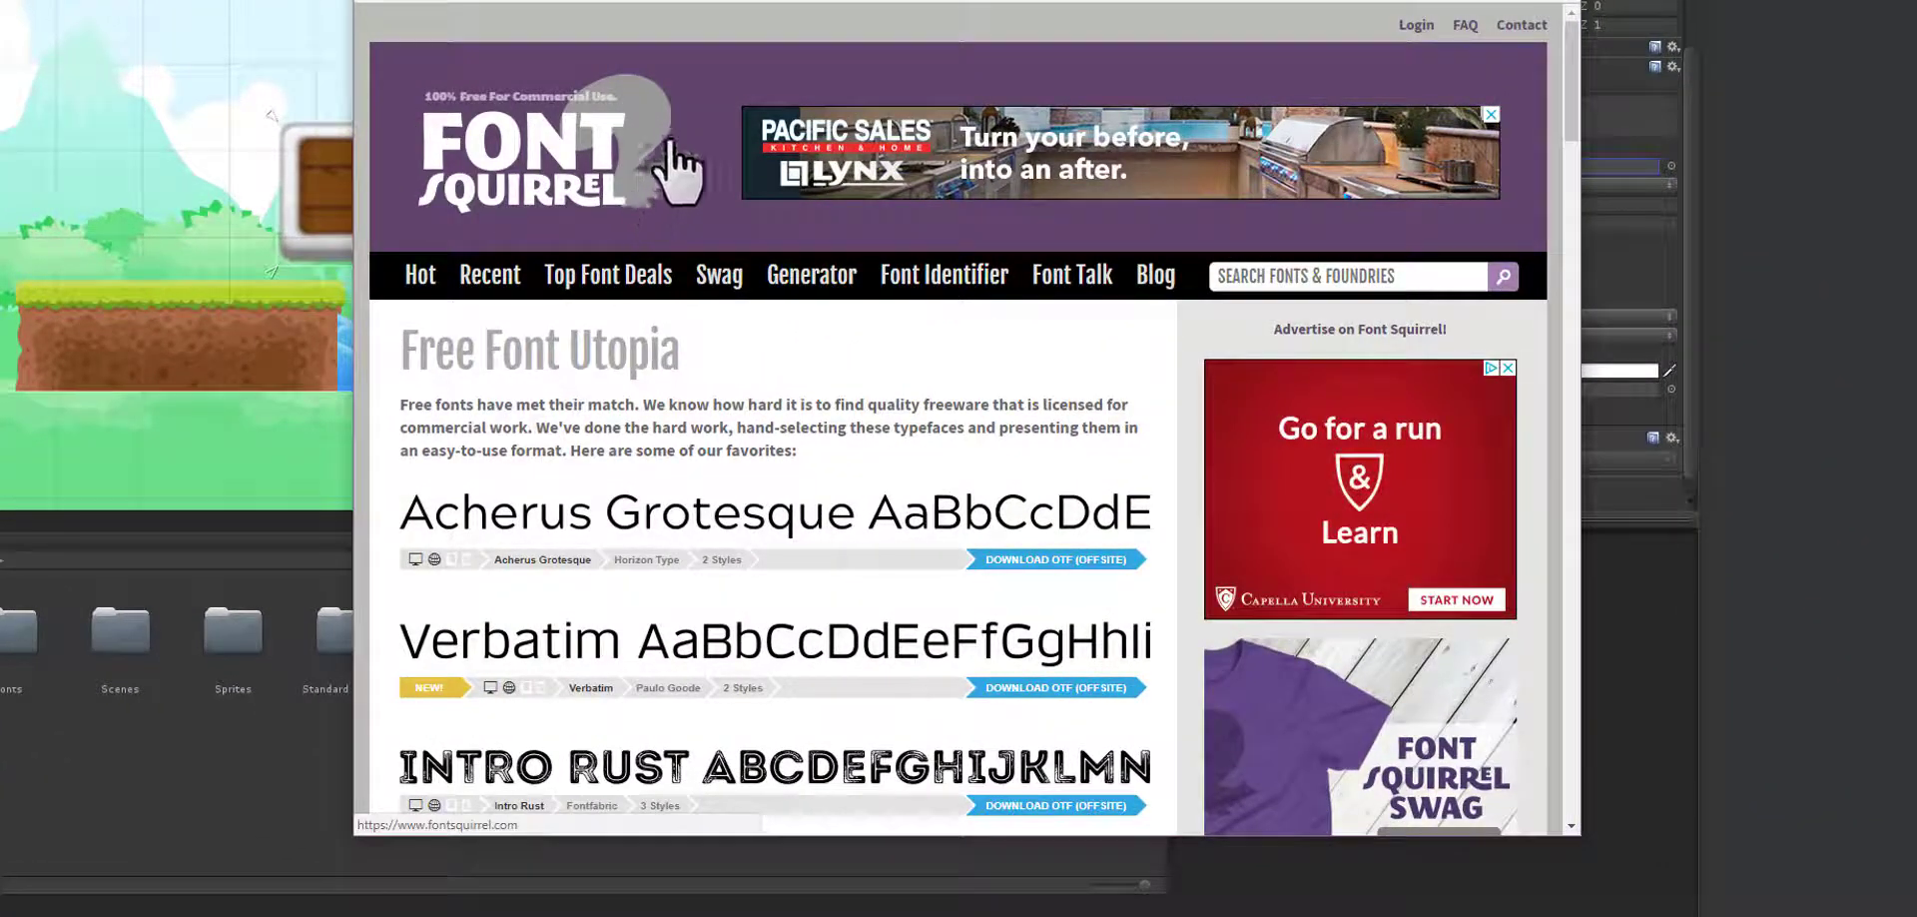
- Switch to the Font Squirrel website in the browser, find the Action Man font and view its page
click(1419, 275)
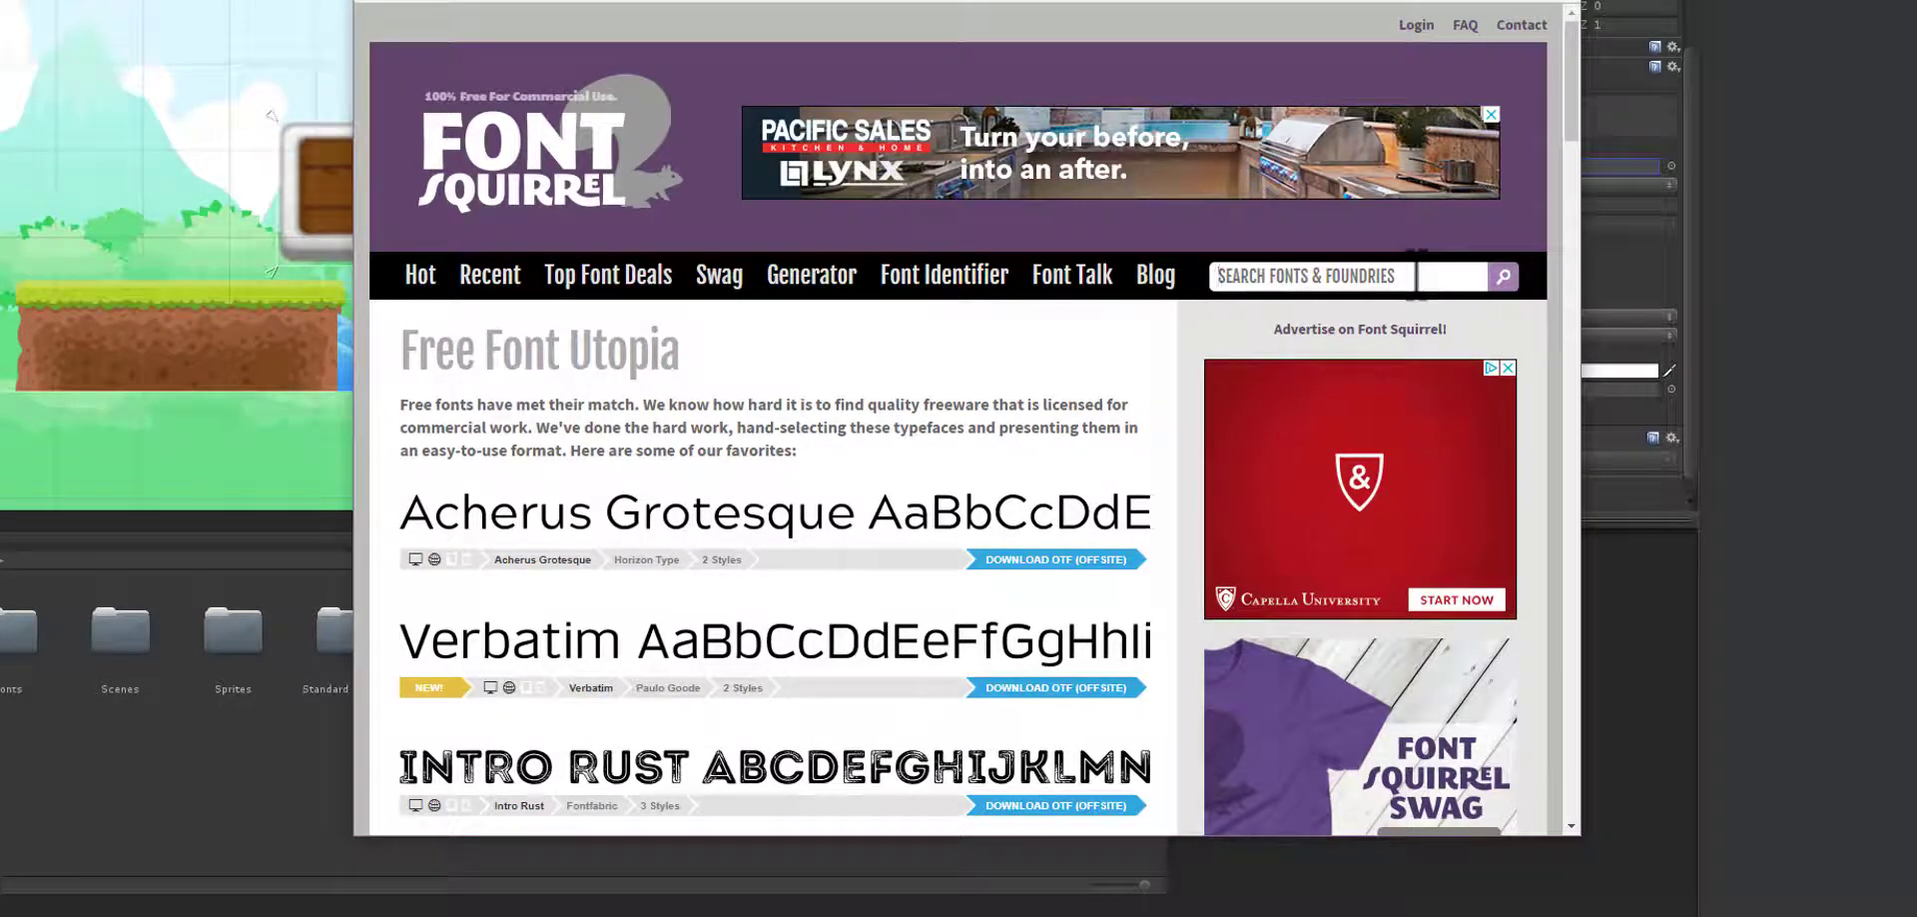
text(C)
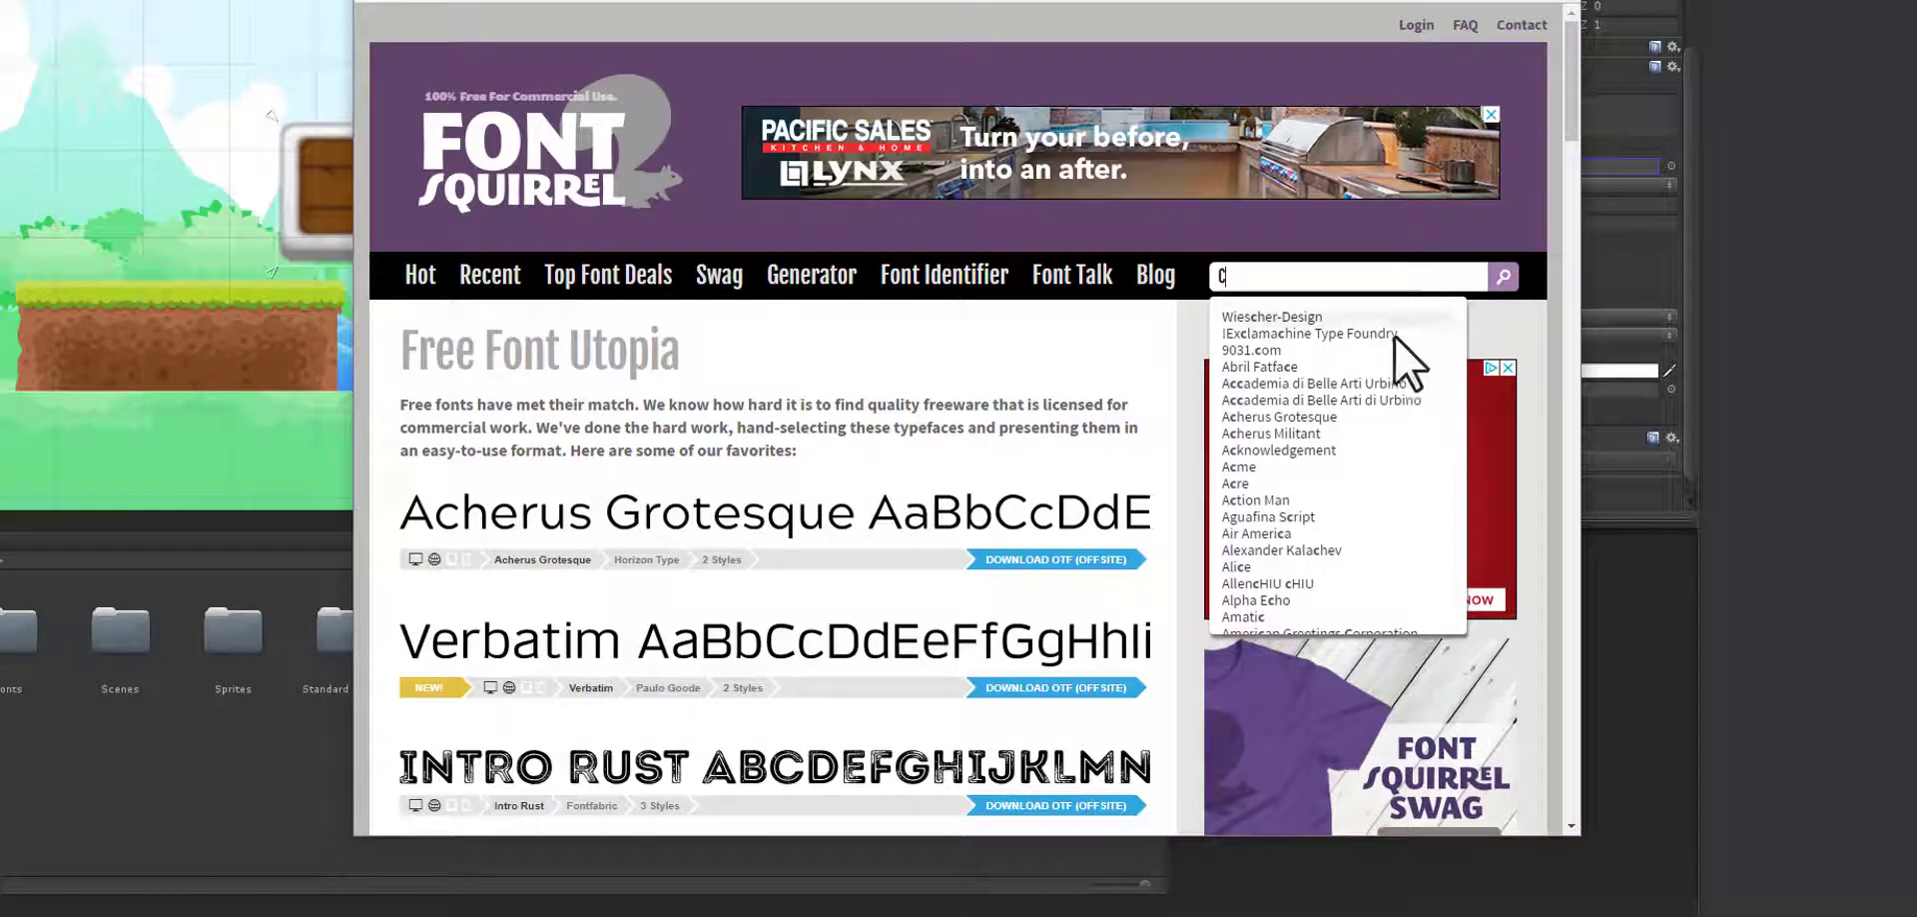
click(1336, 499)
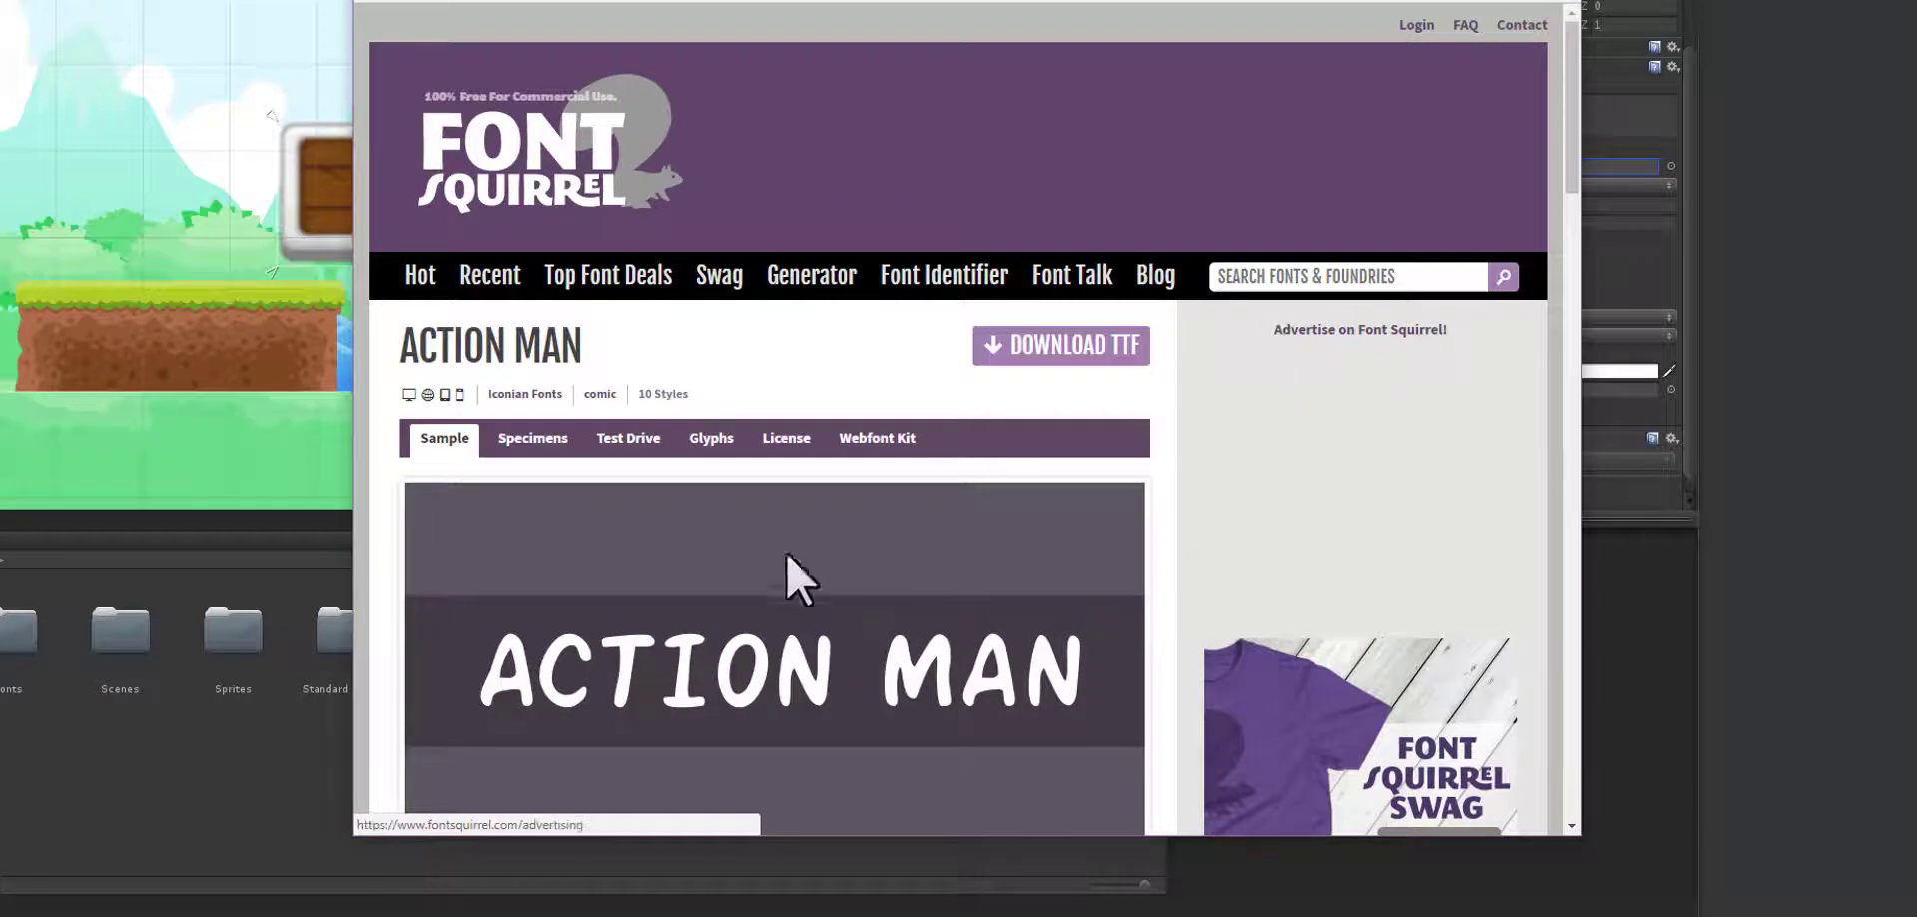
scroll(763, 567, down, 2)
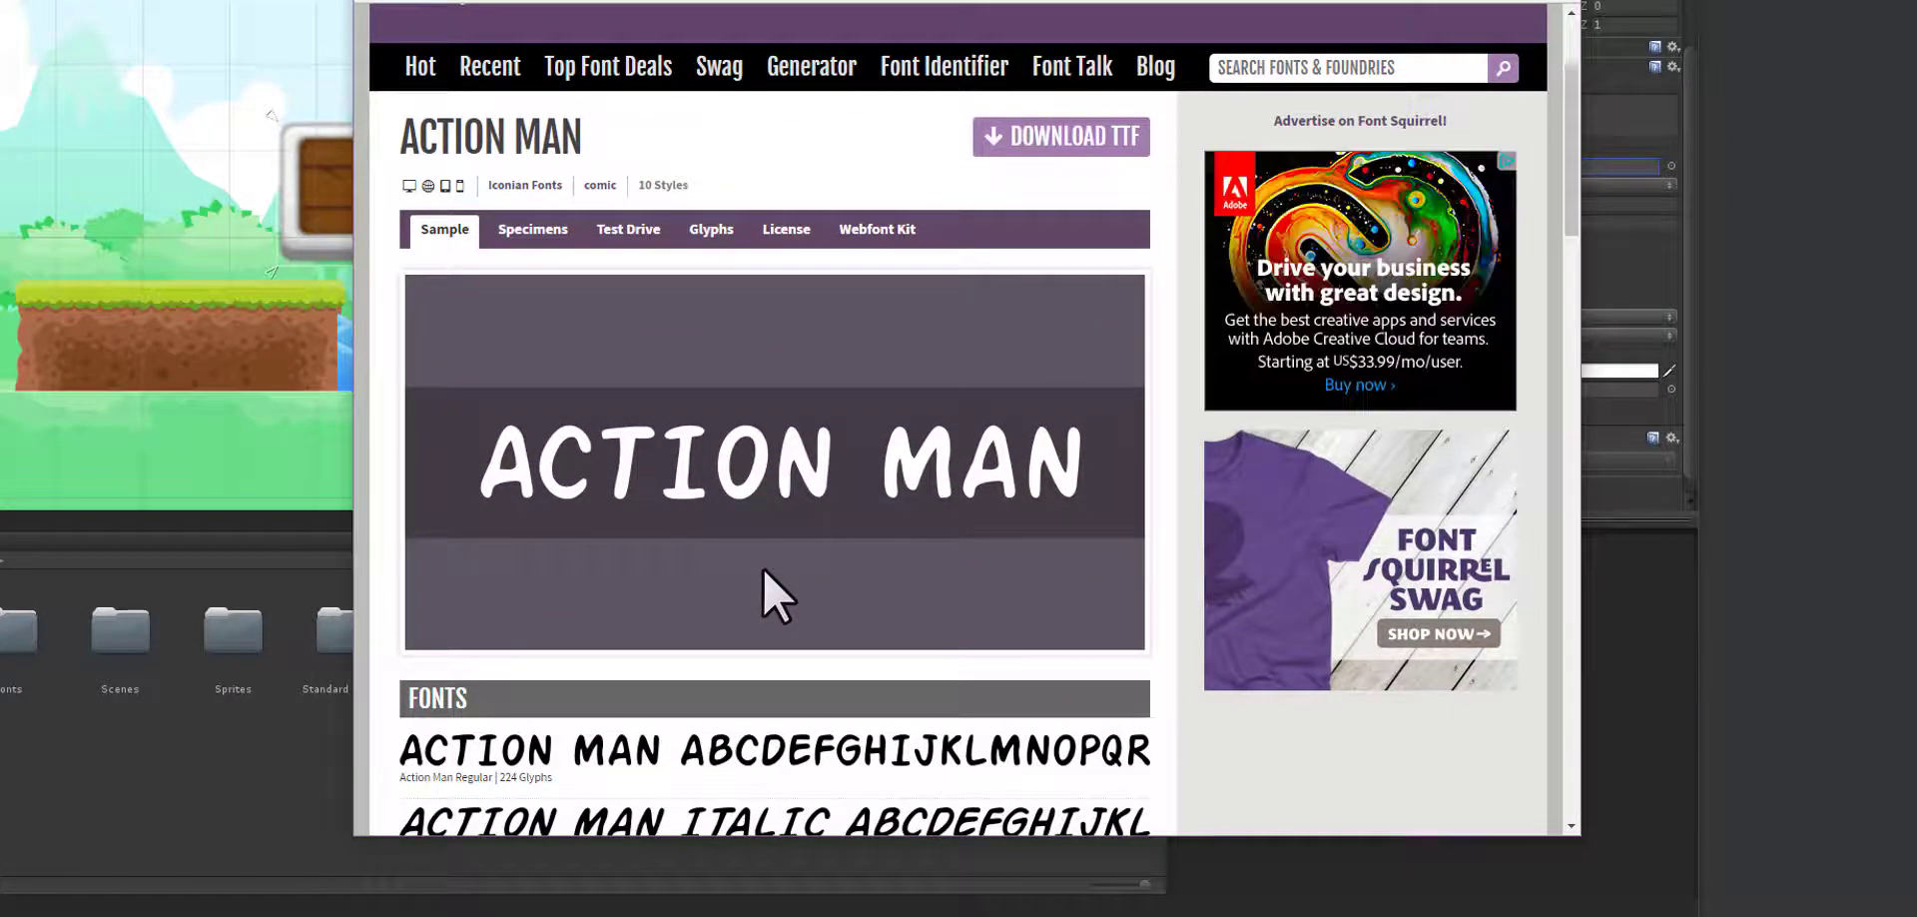
scroll(763, 567, up, 2)
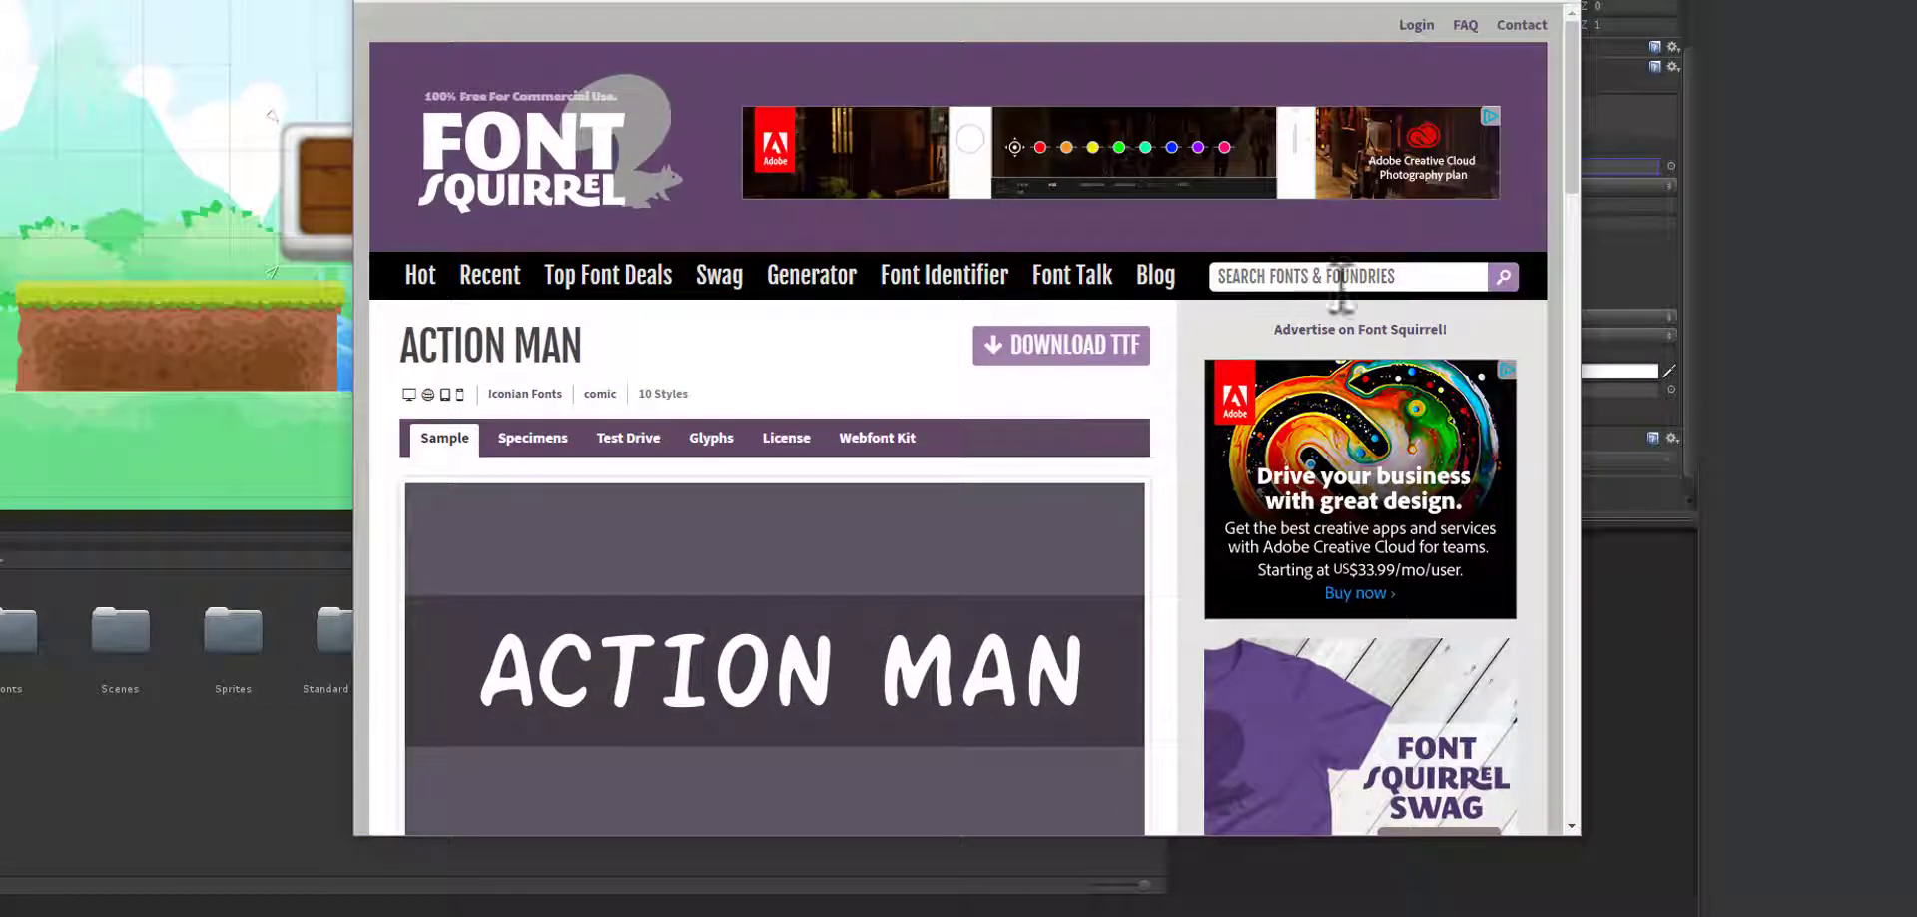
scroll(591, 463, down, 2)
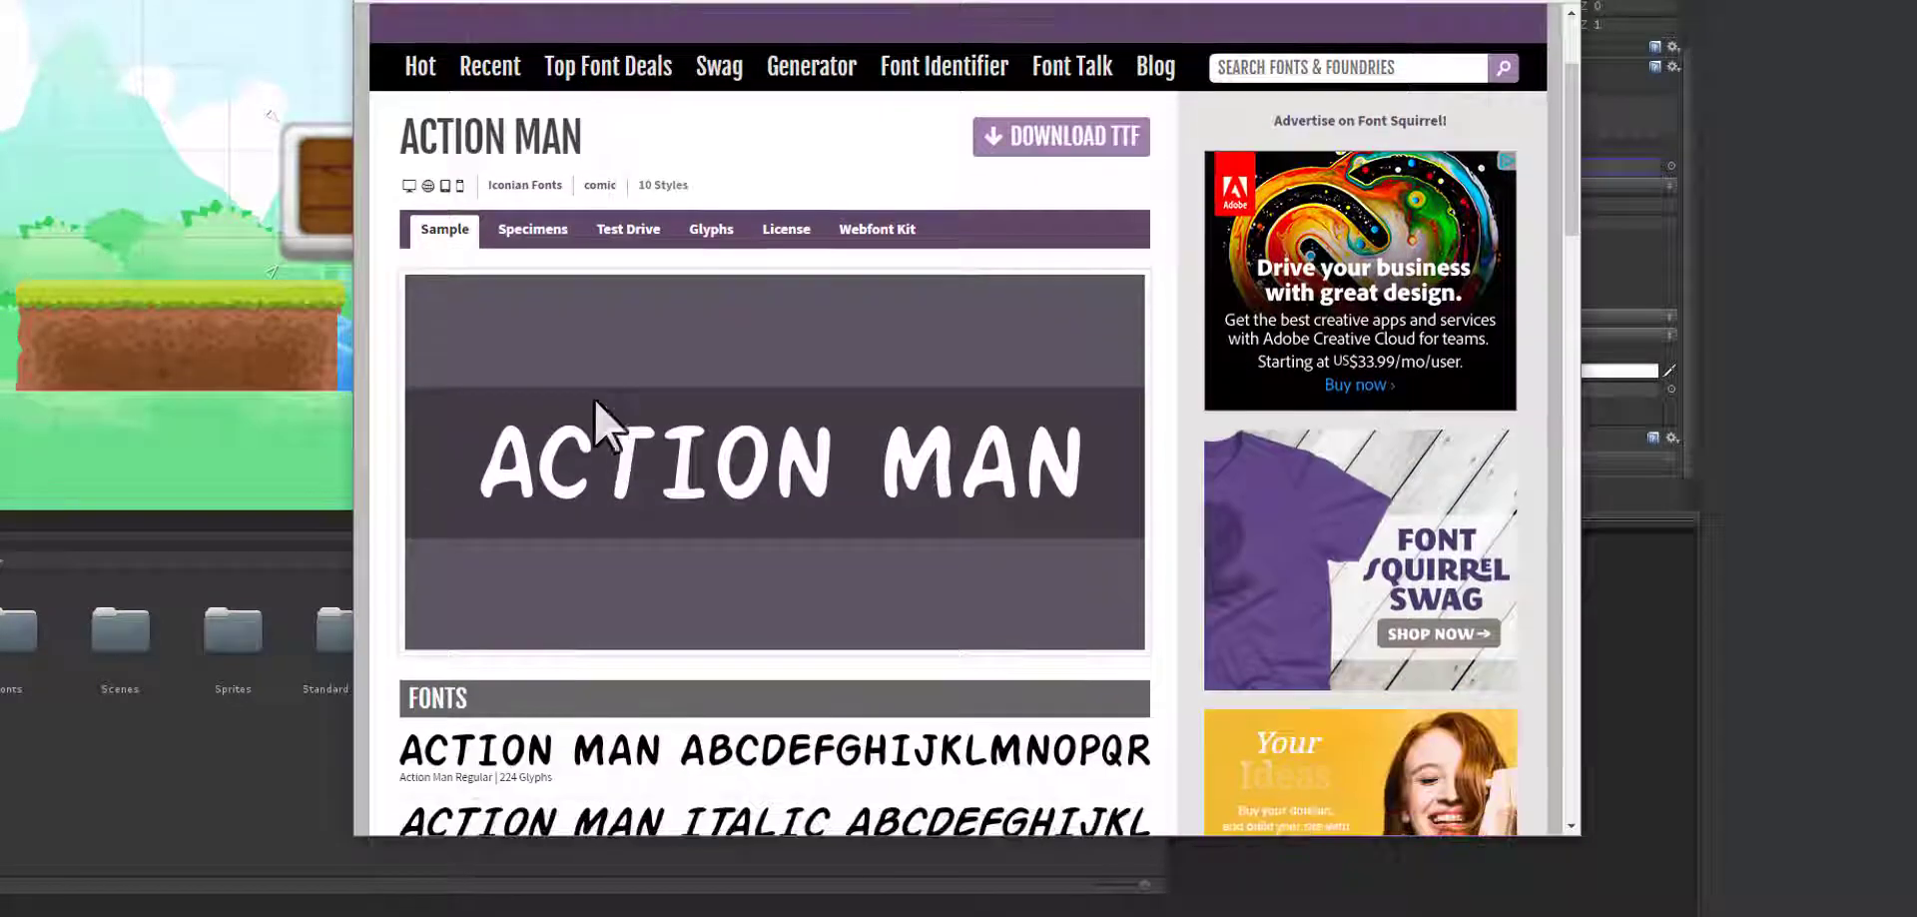
- Test-drive the Action Man font with the sample text Start at size 72
click(614, 232)
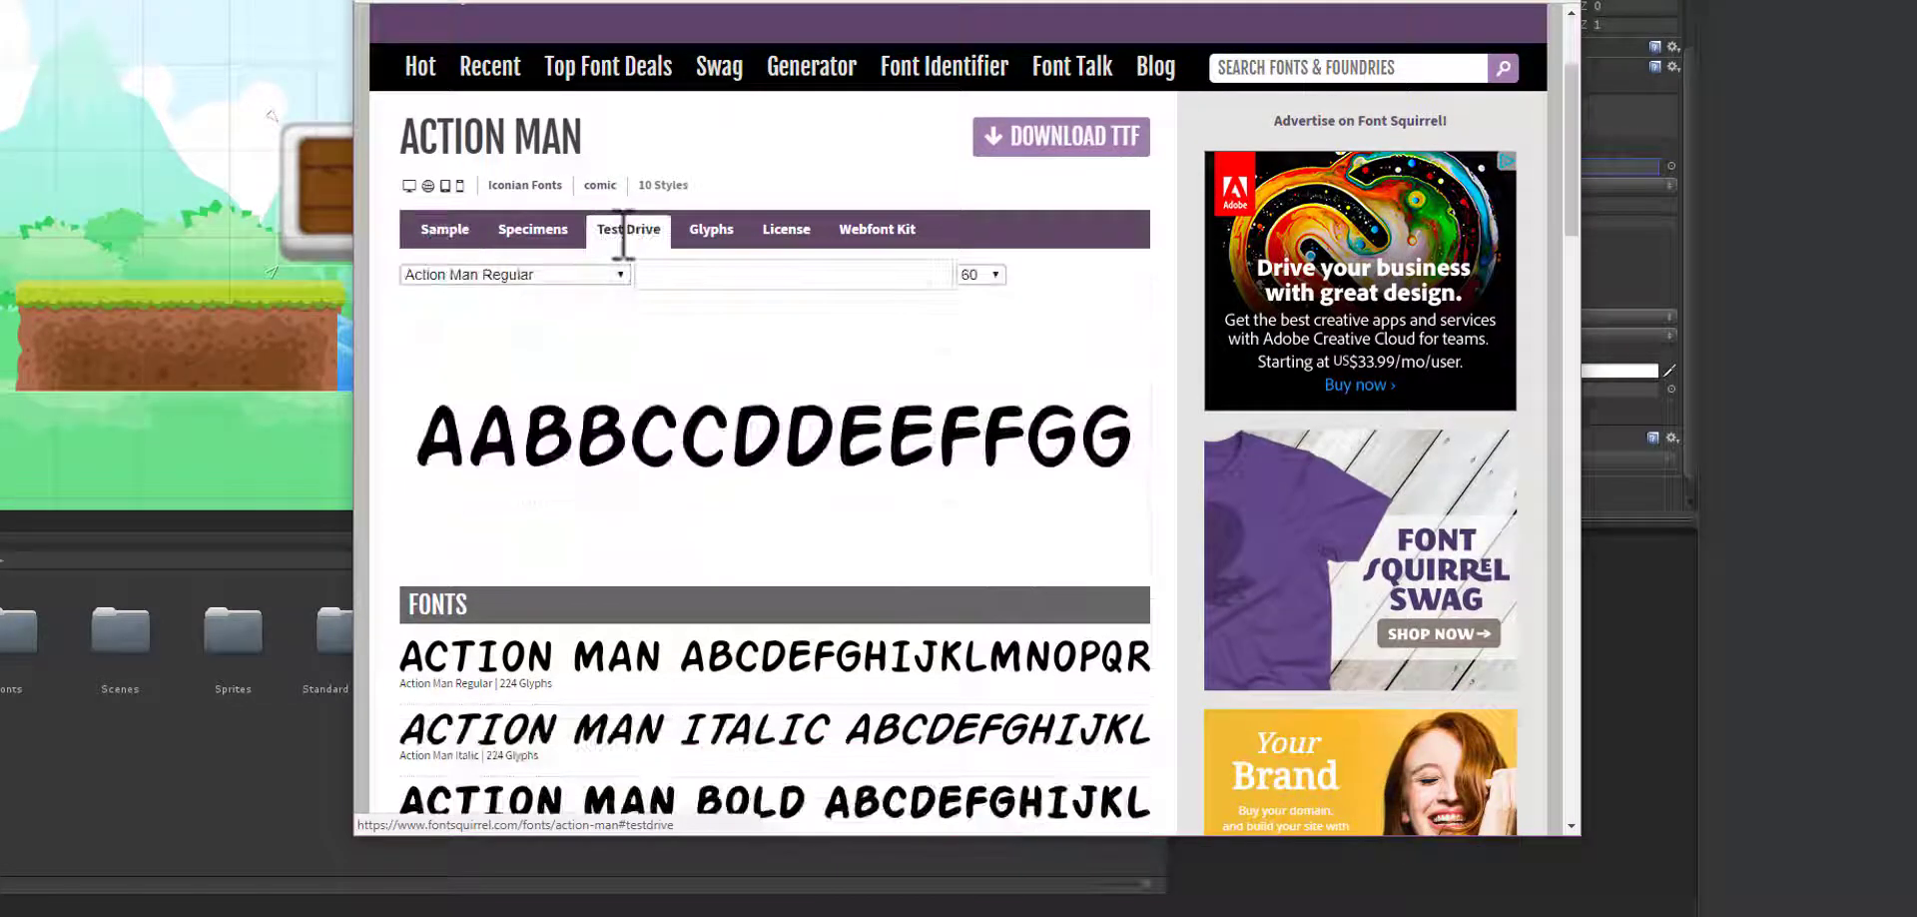
click(715, 275)
text(Start)
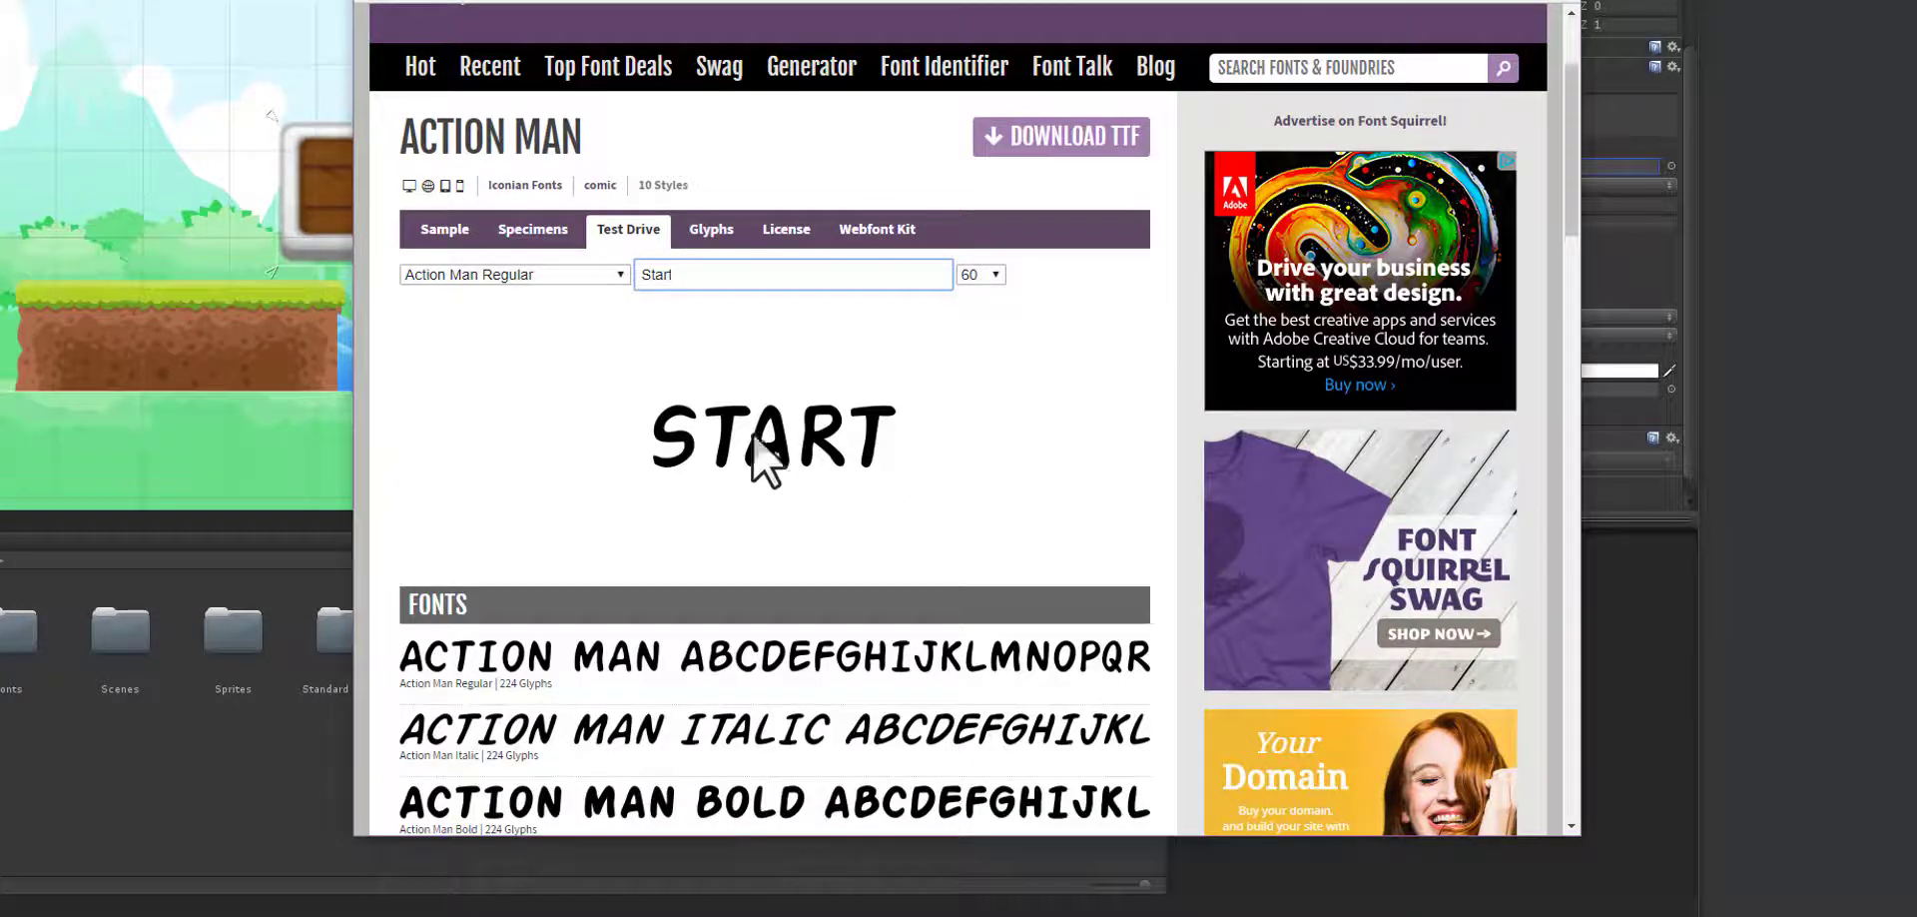
click(991, 274)
click(986, 420)
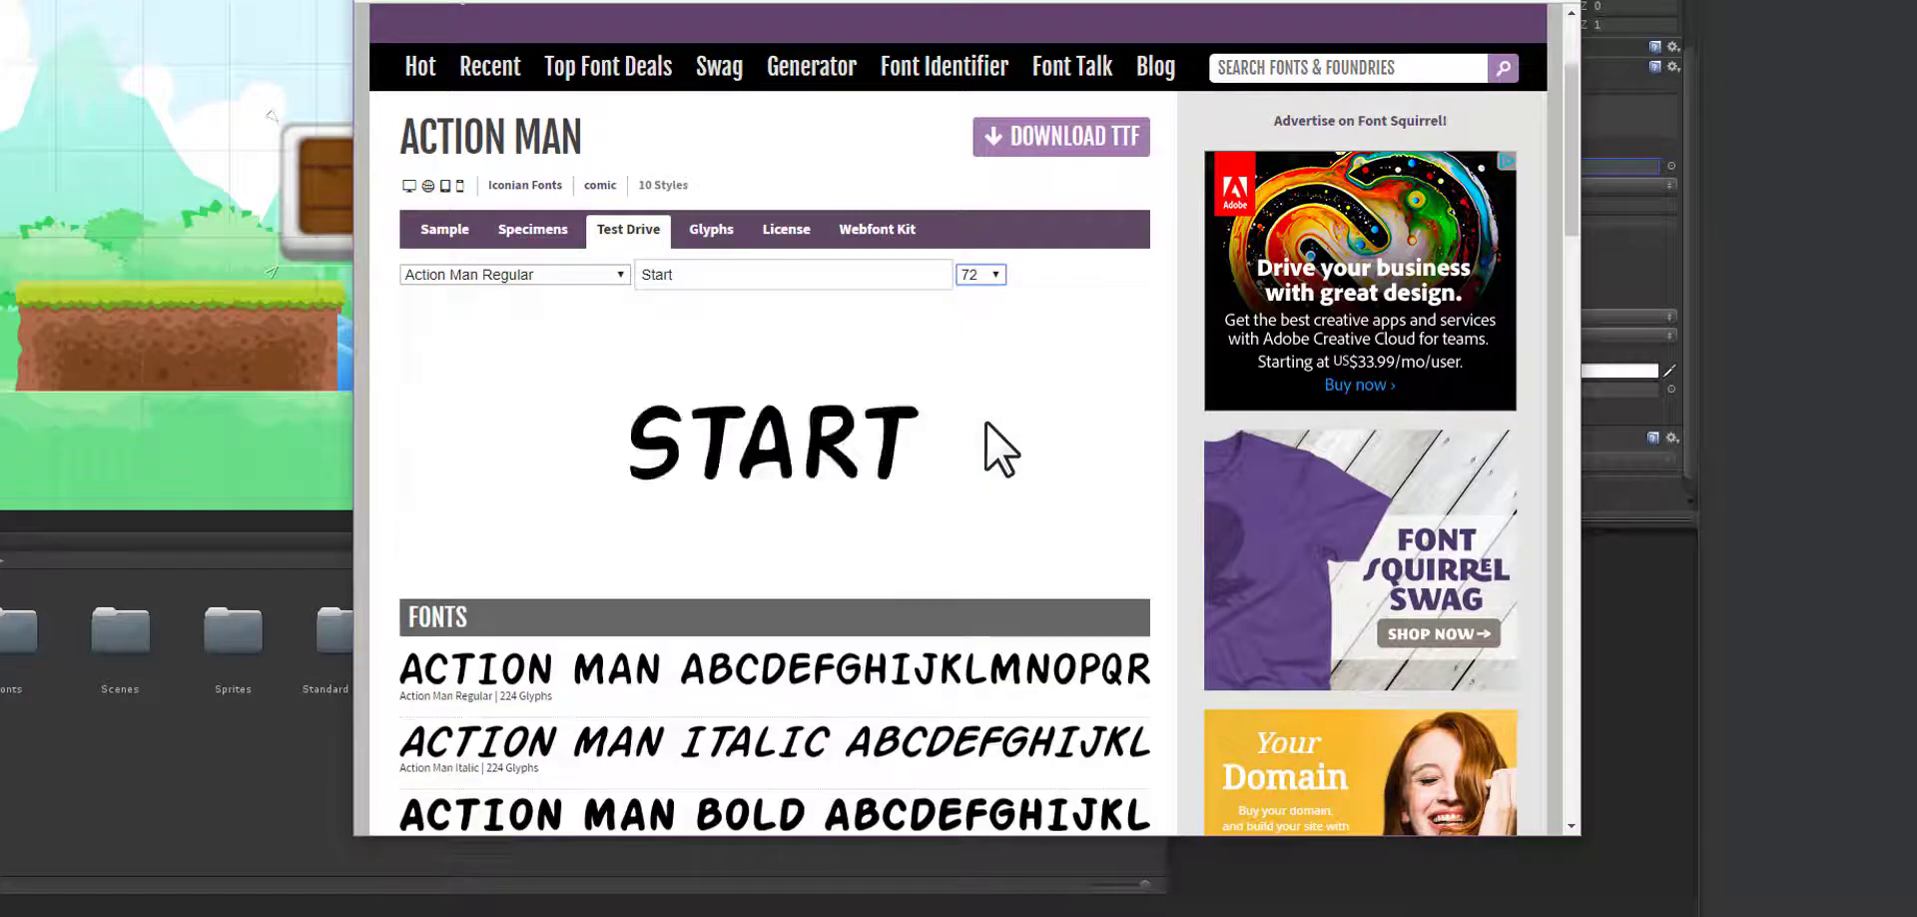
- Preview the Start sample in the Action Man Extended Regular, Italic, Bold and Shaded Regular styles
click(566, 276)
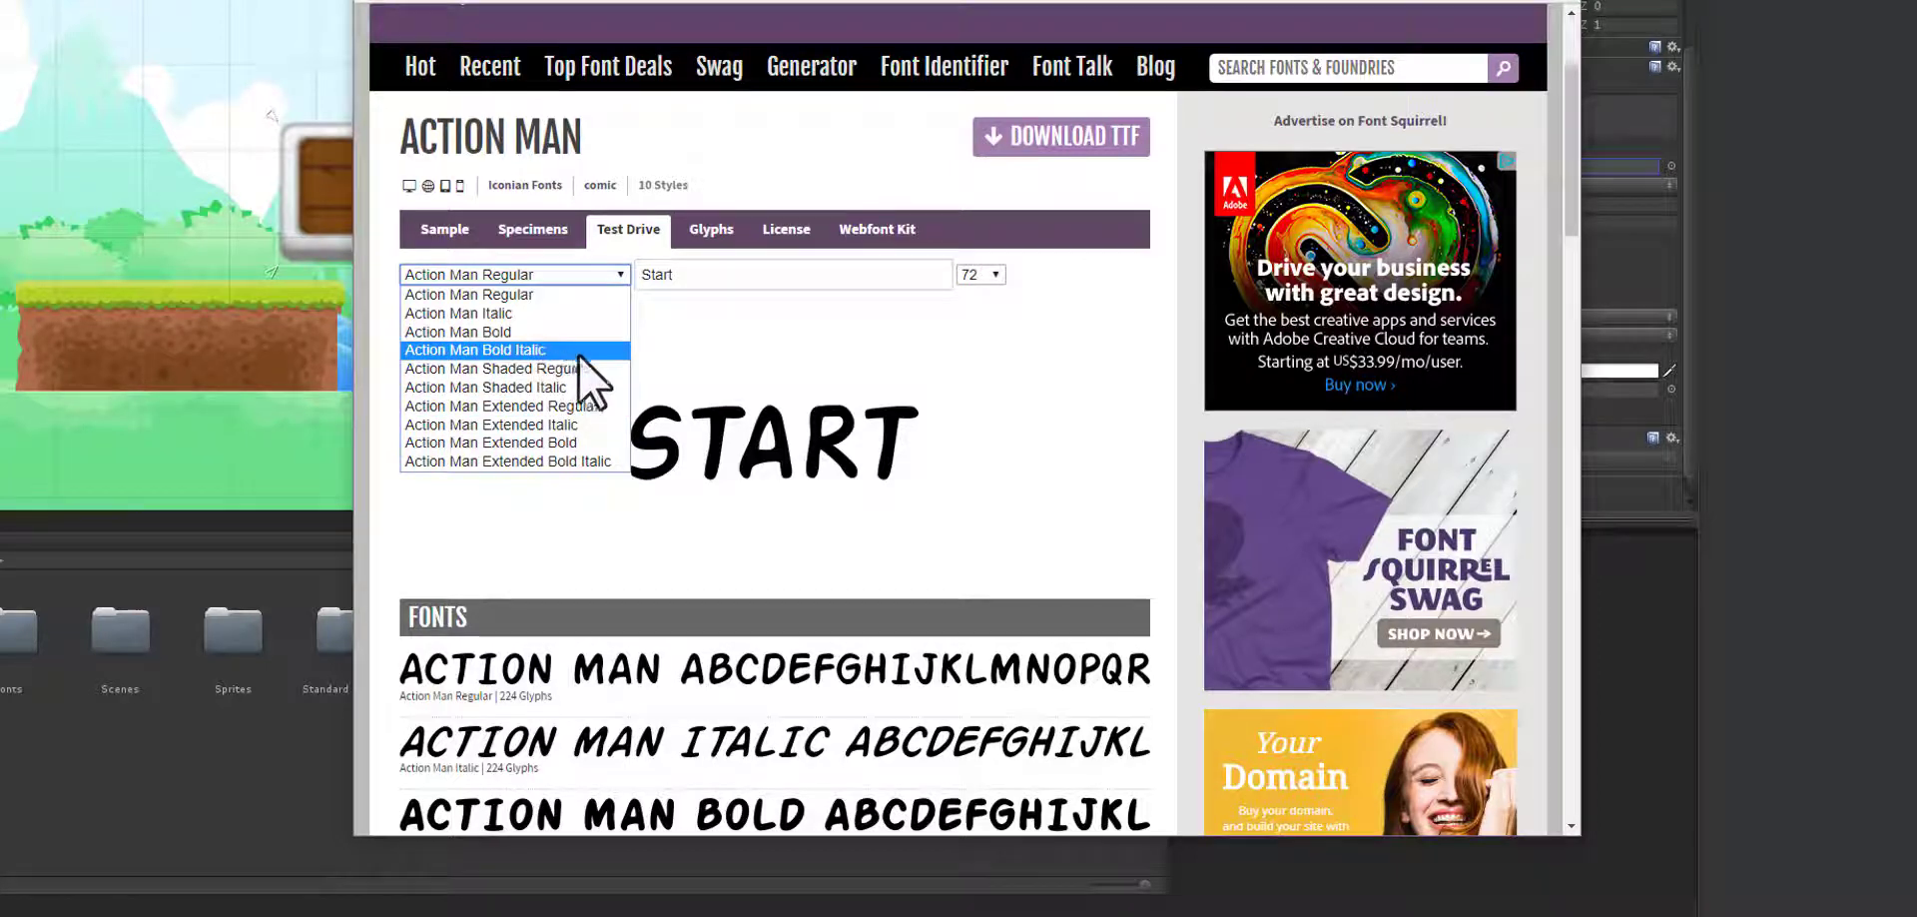
click(589, 404)
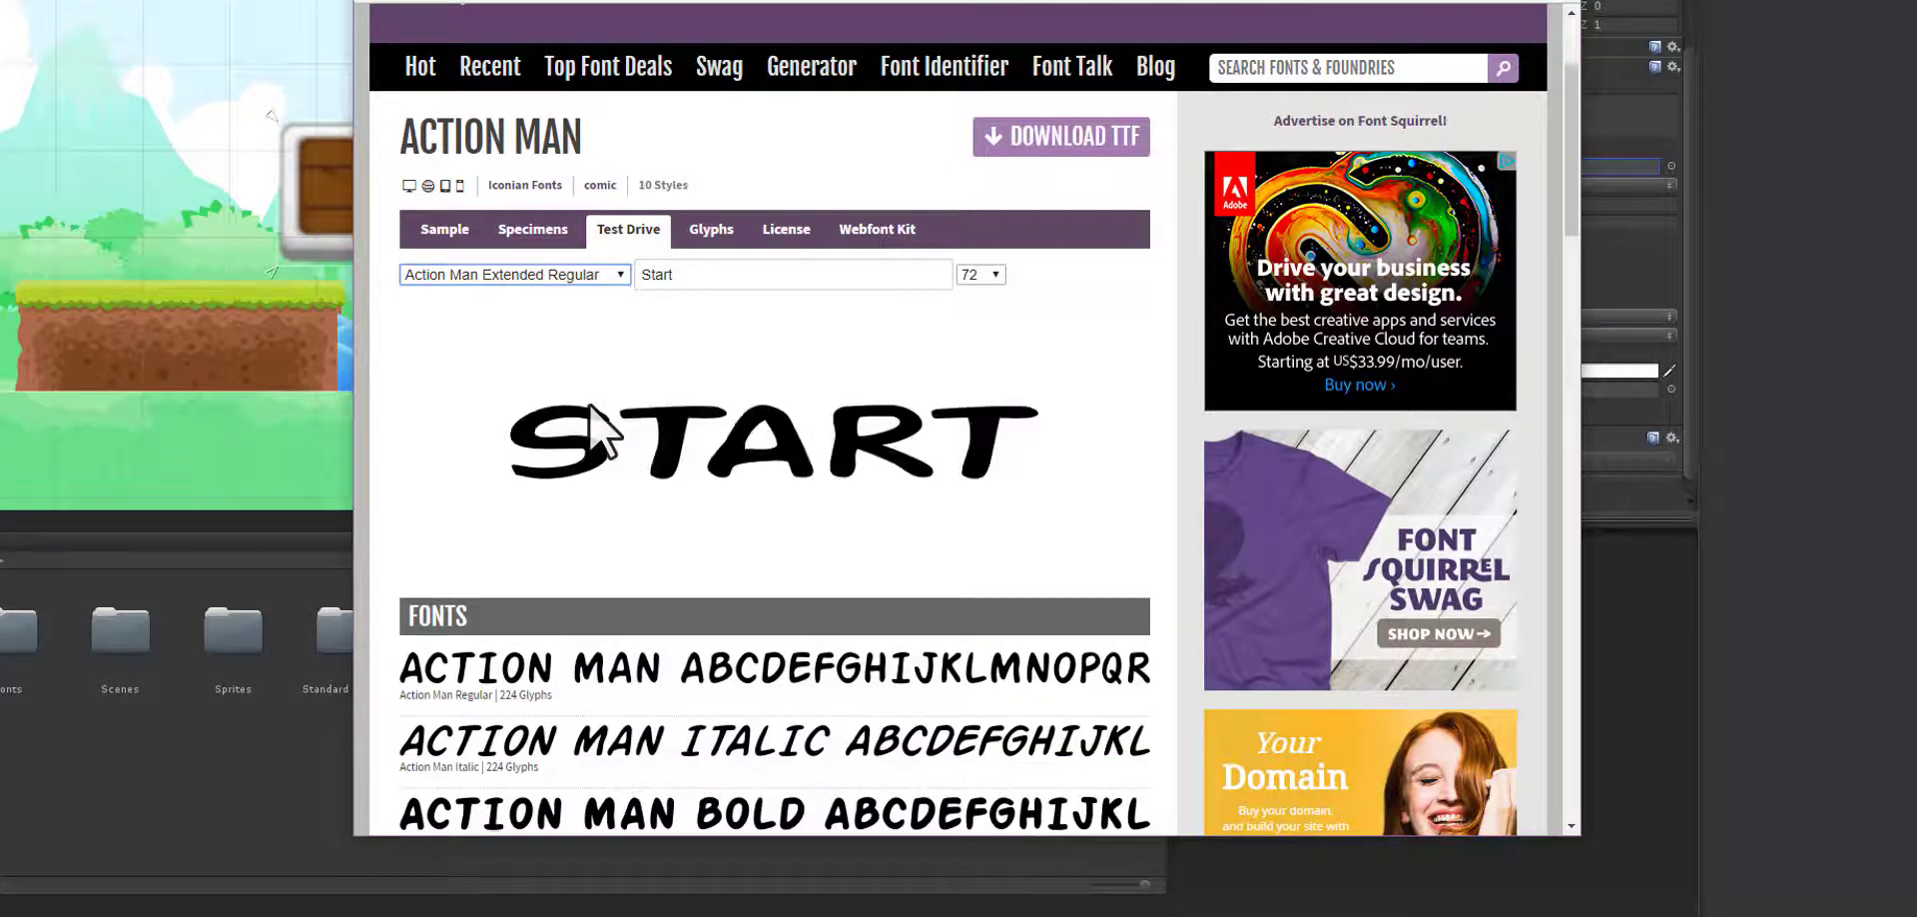
click(595, 280)
click(573, 305)
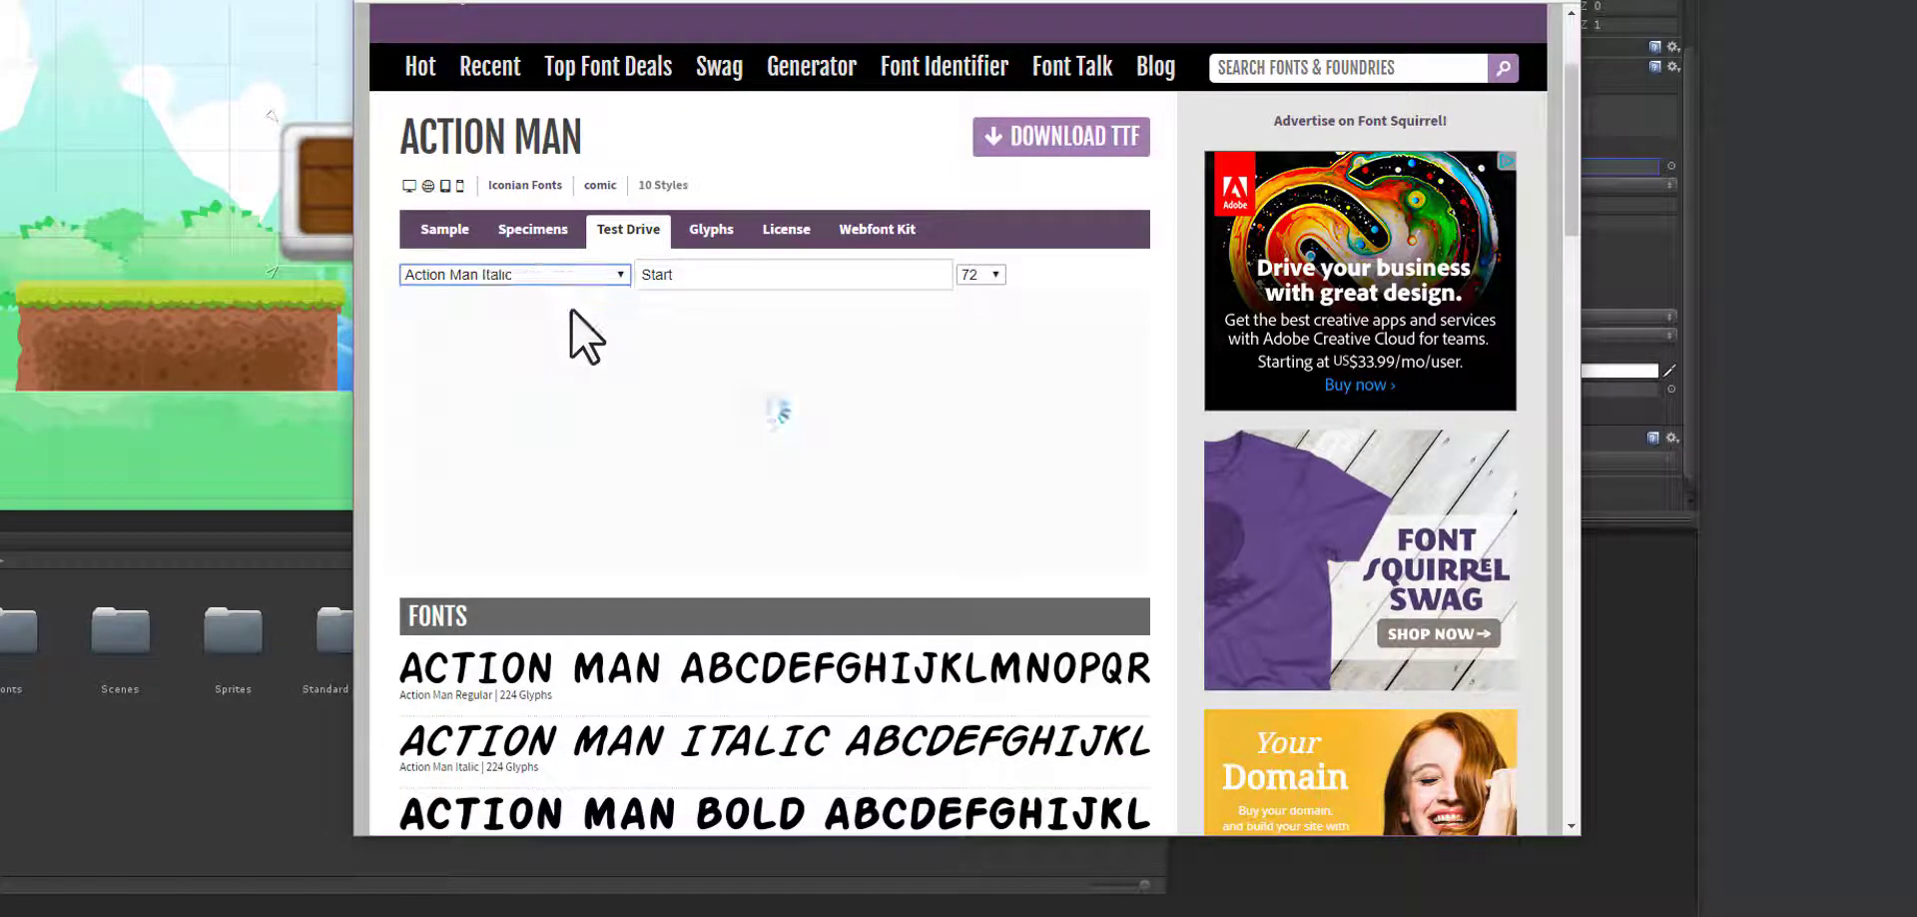
click(595, 272)
click(557, 322)
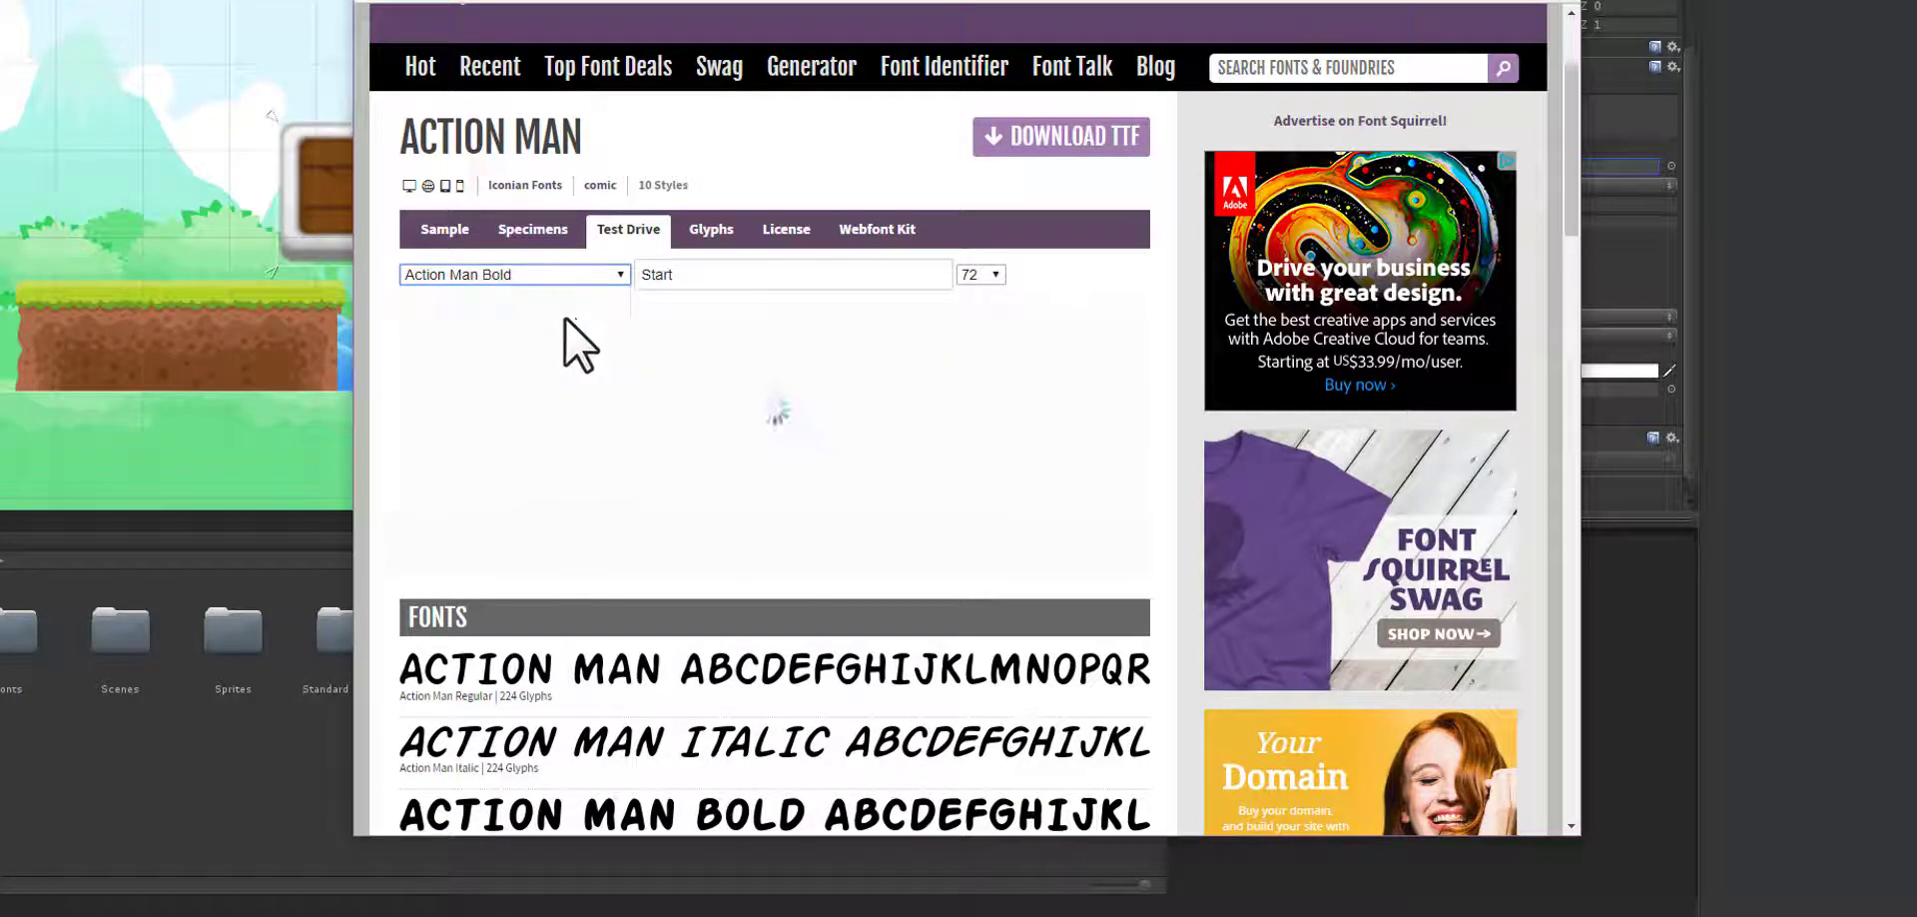
click(596, 276)
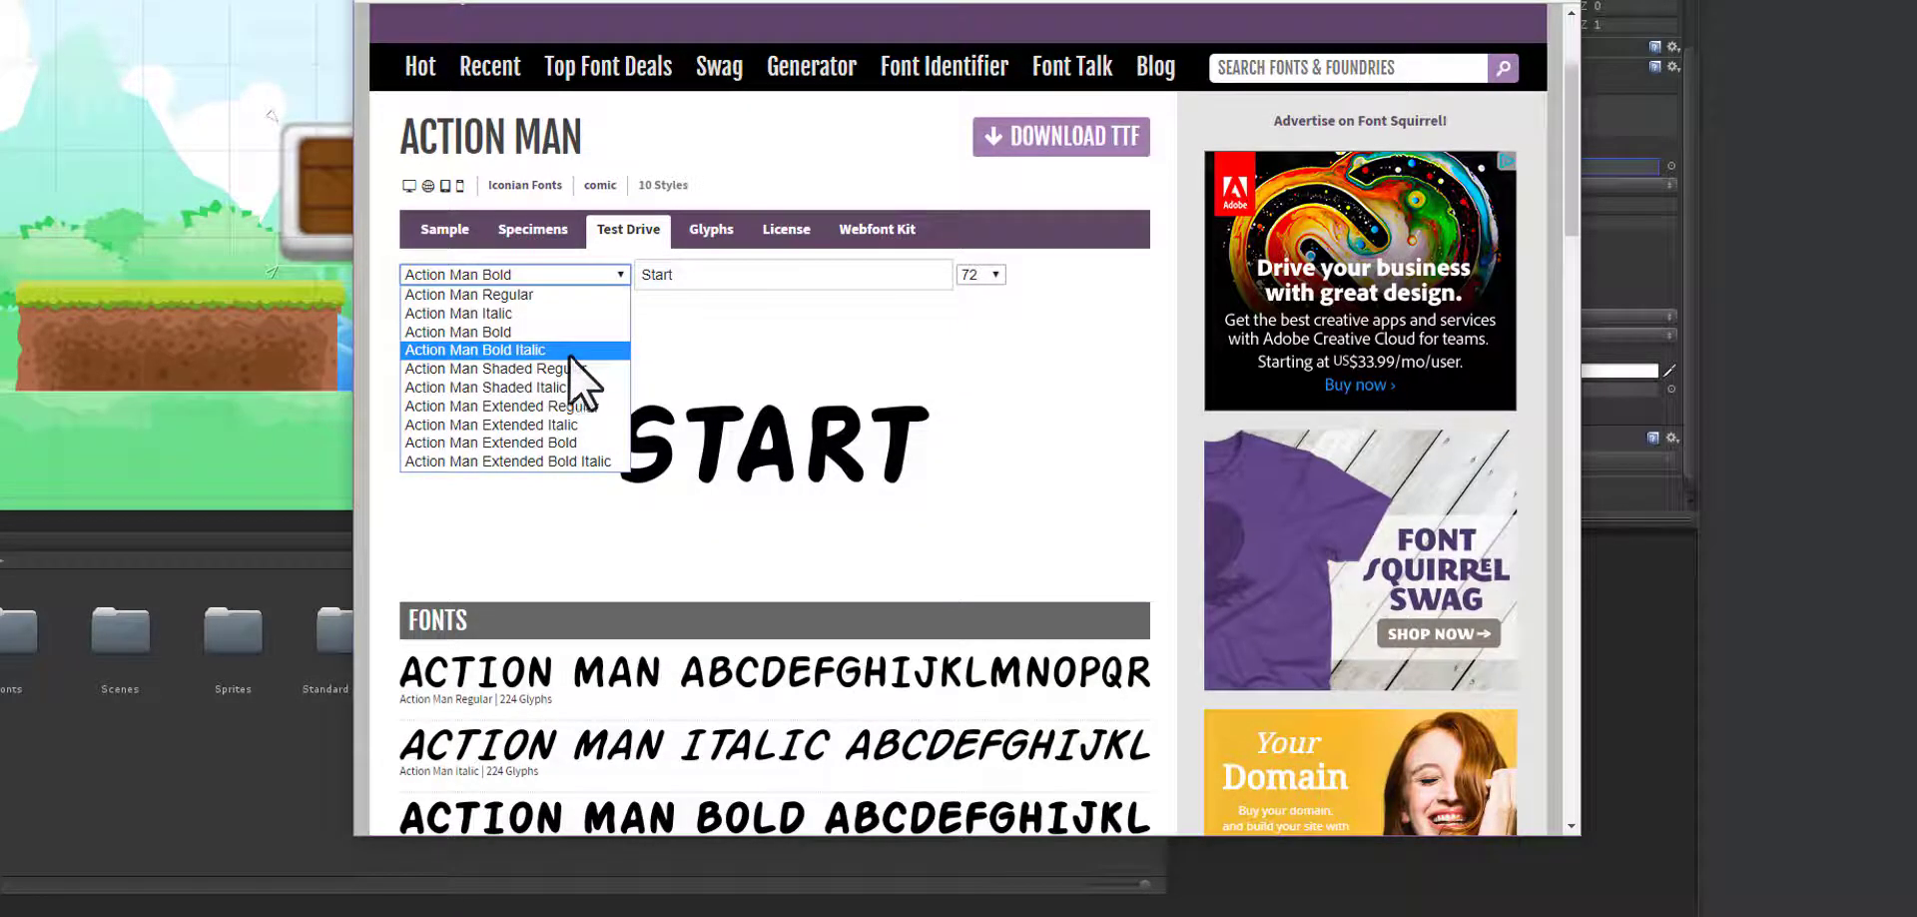
click(569, 360)
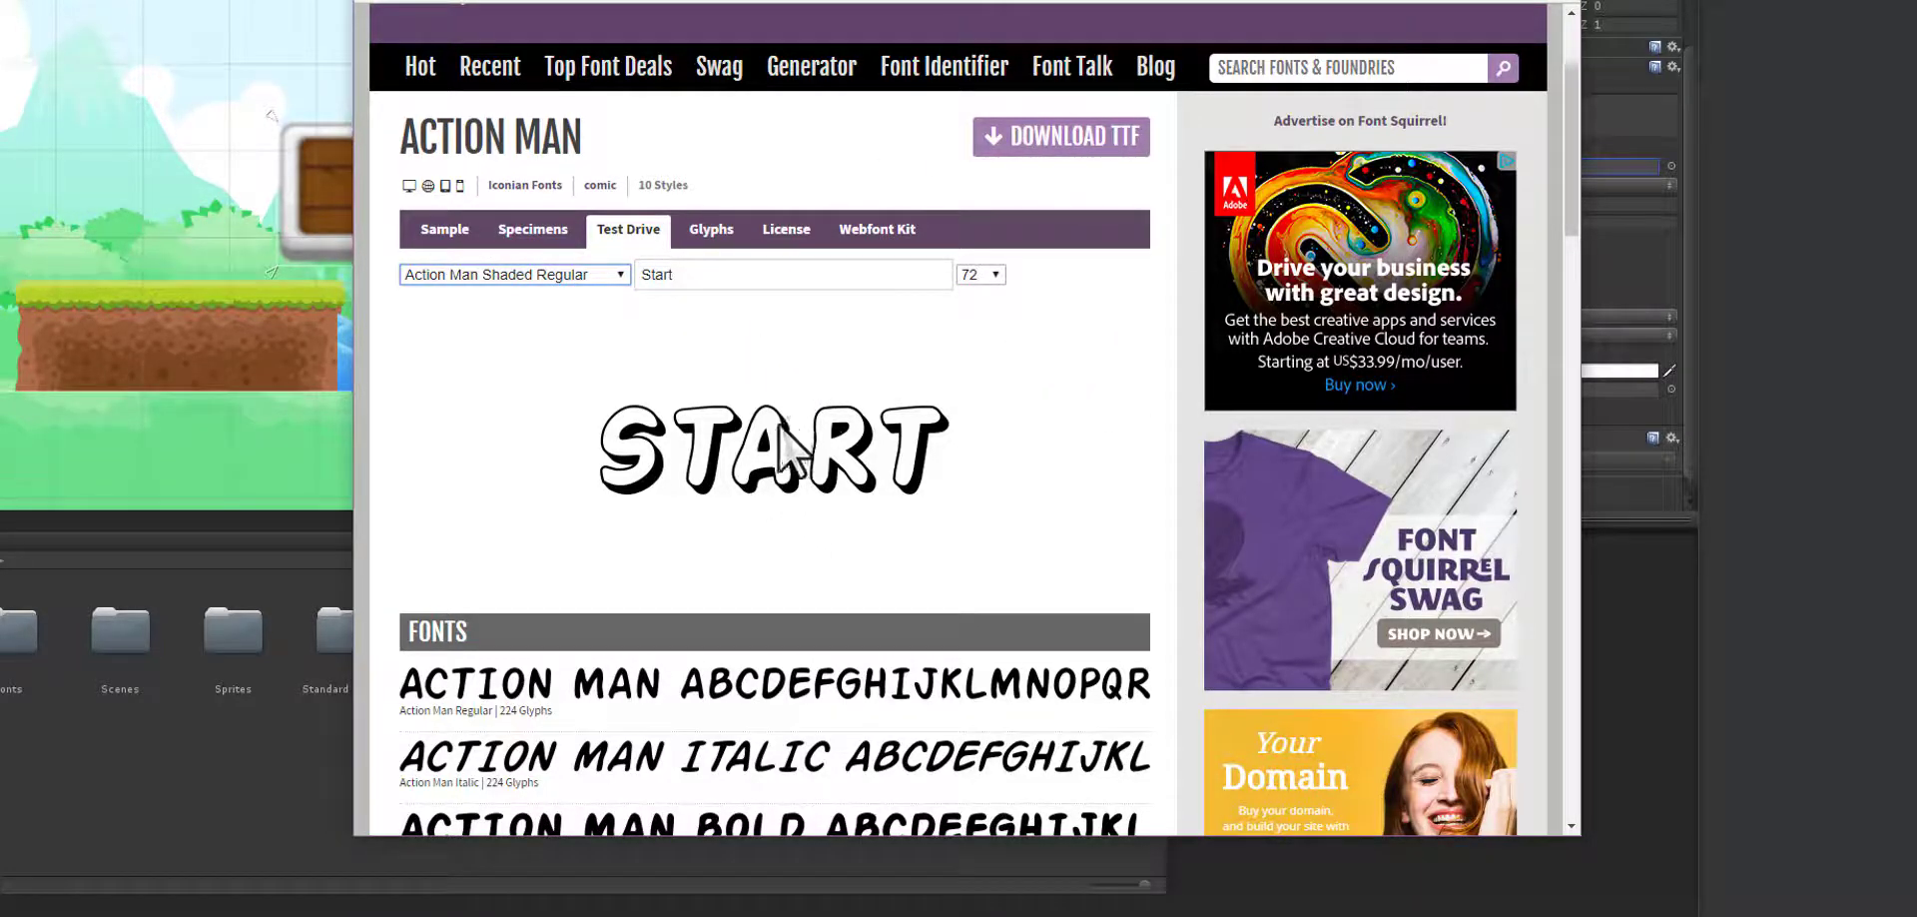
- Download the Action Man TTF package and view the font files inside Action-Man.zip
click(1054, 150)
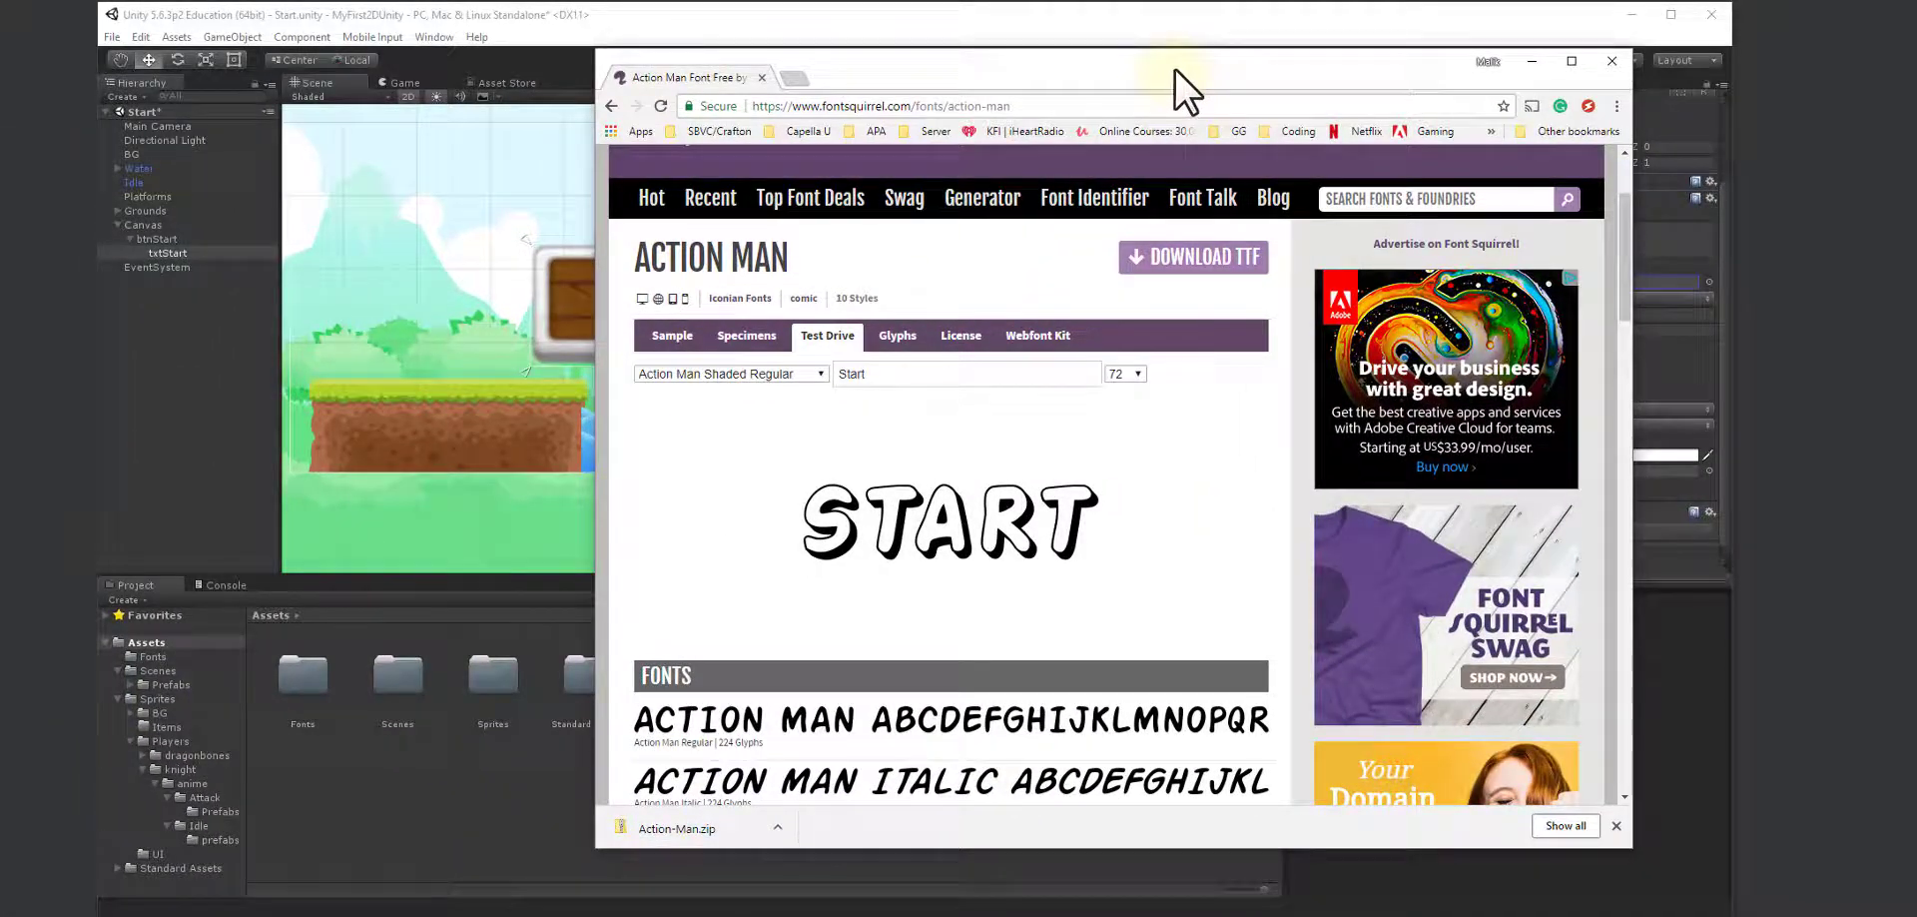
drag(1177, 75, 1916, 28)
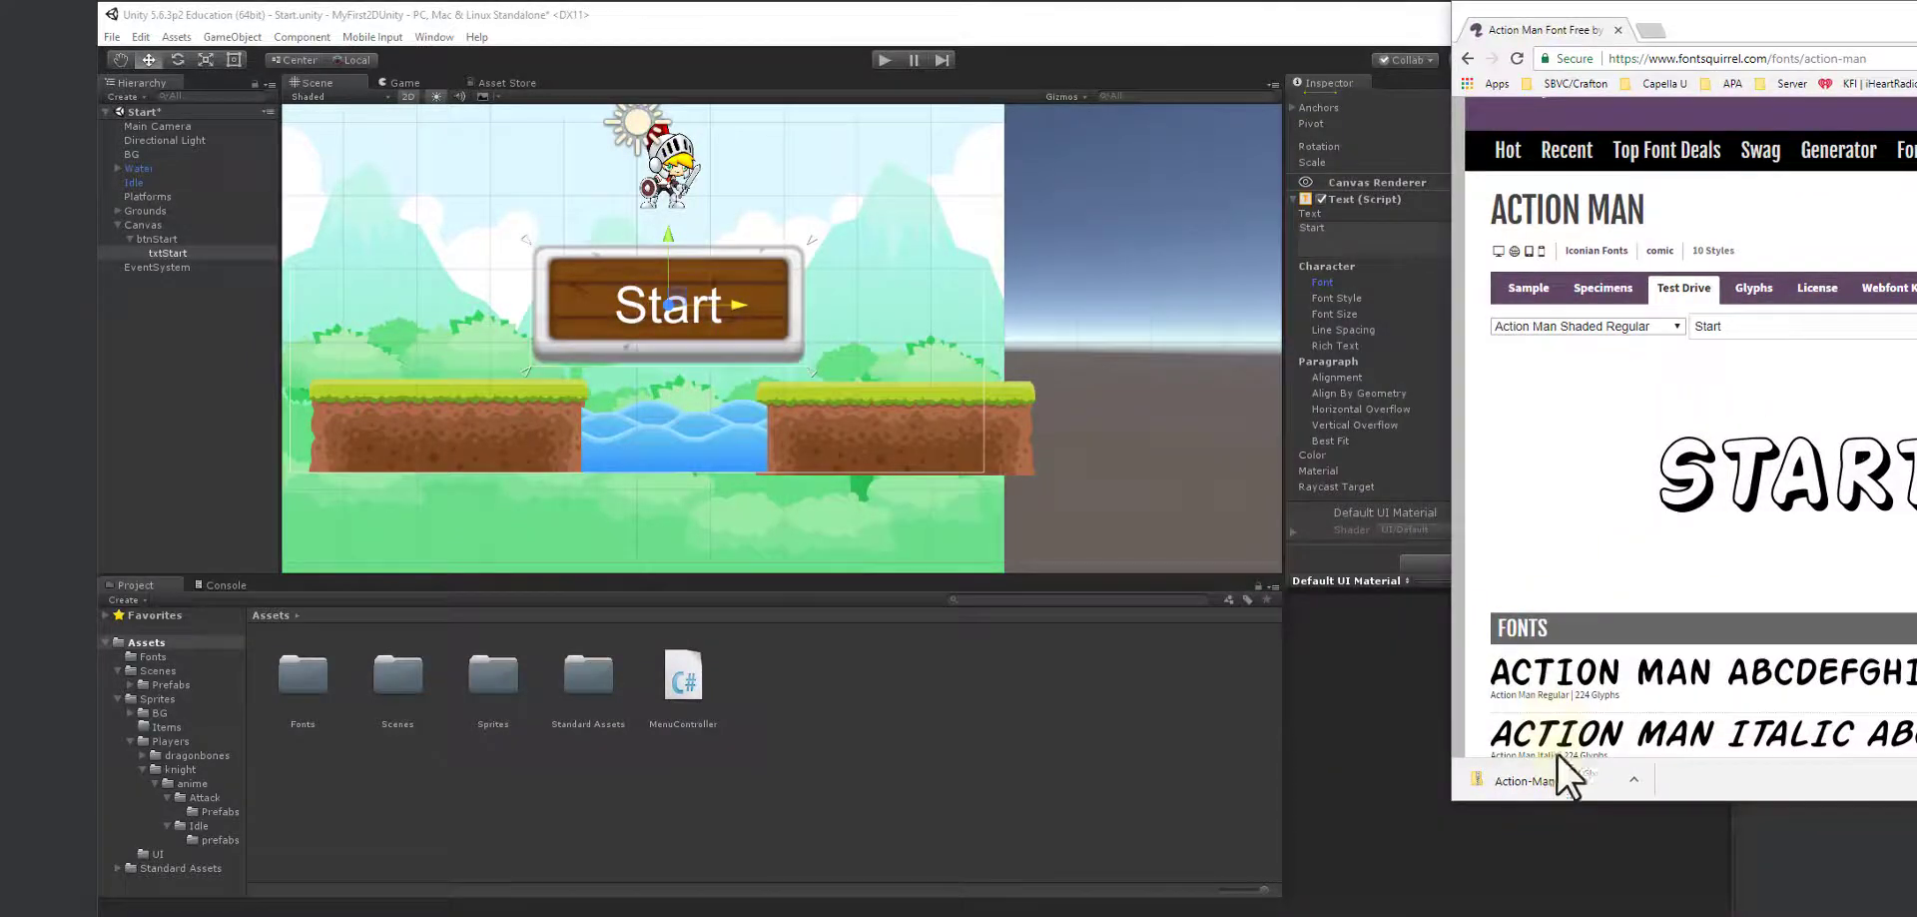
click(1636, 780)
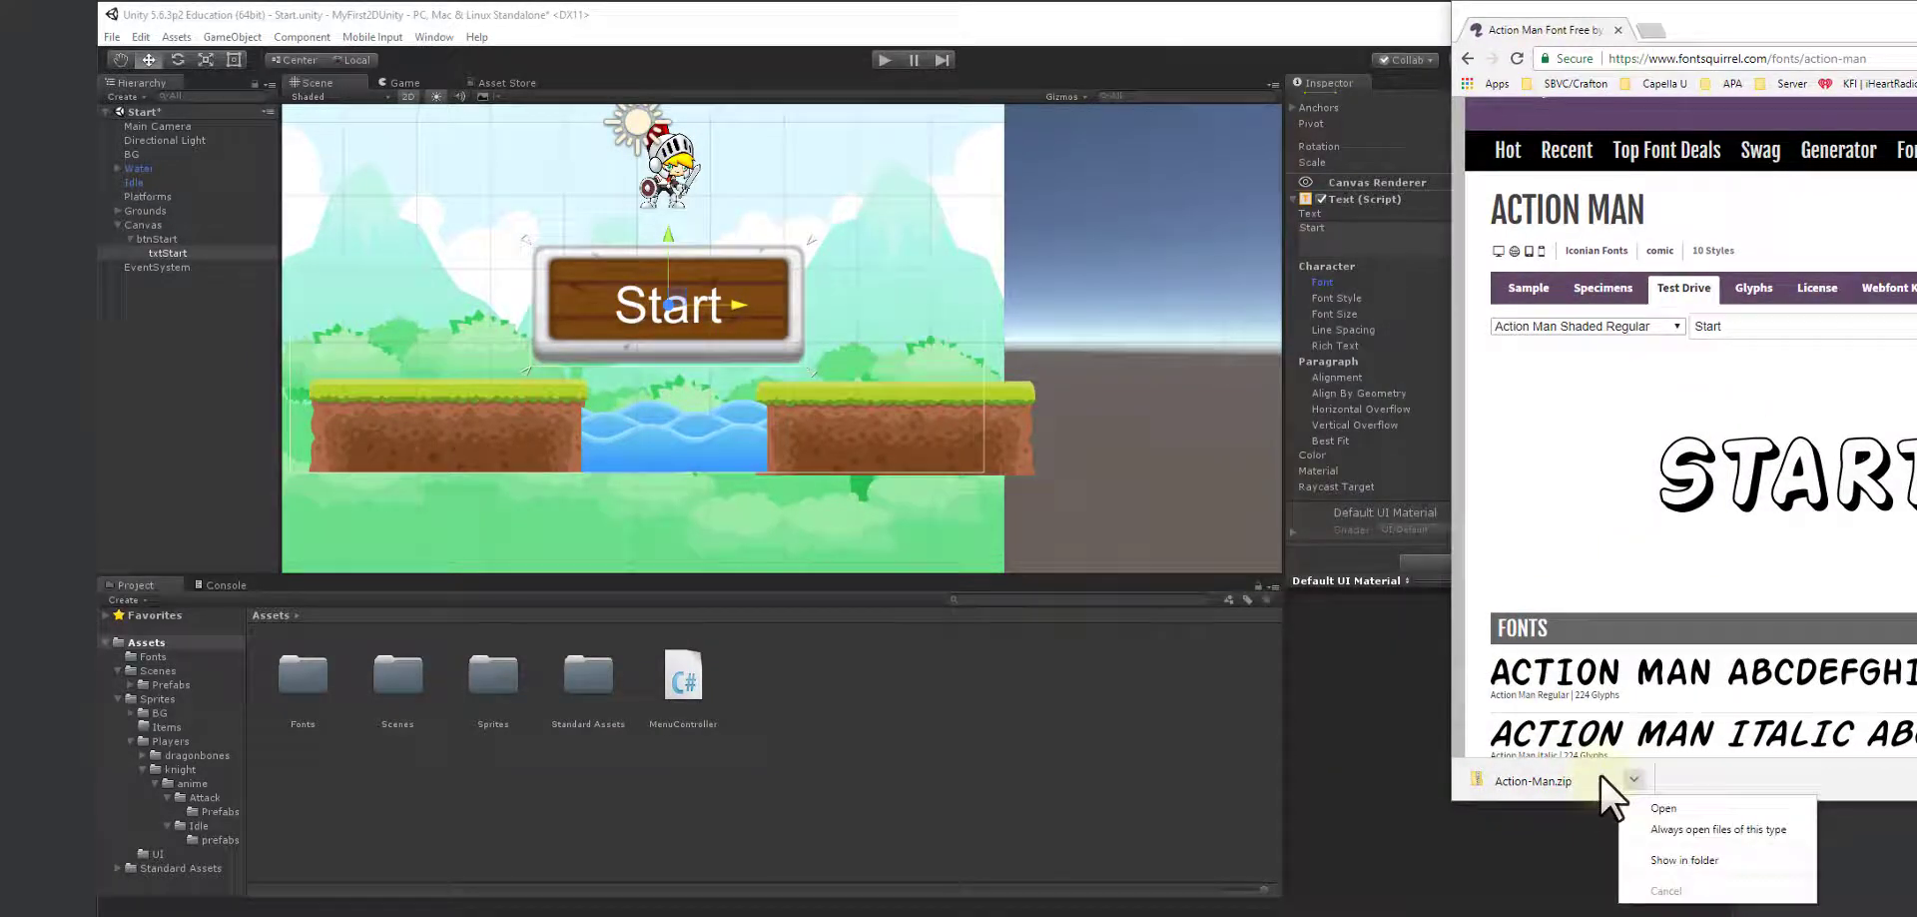
click(1664, 858)
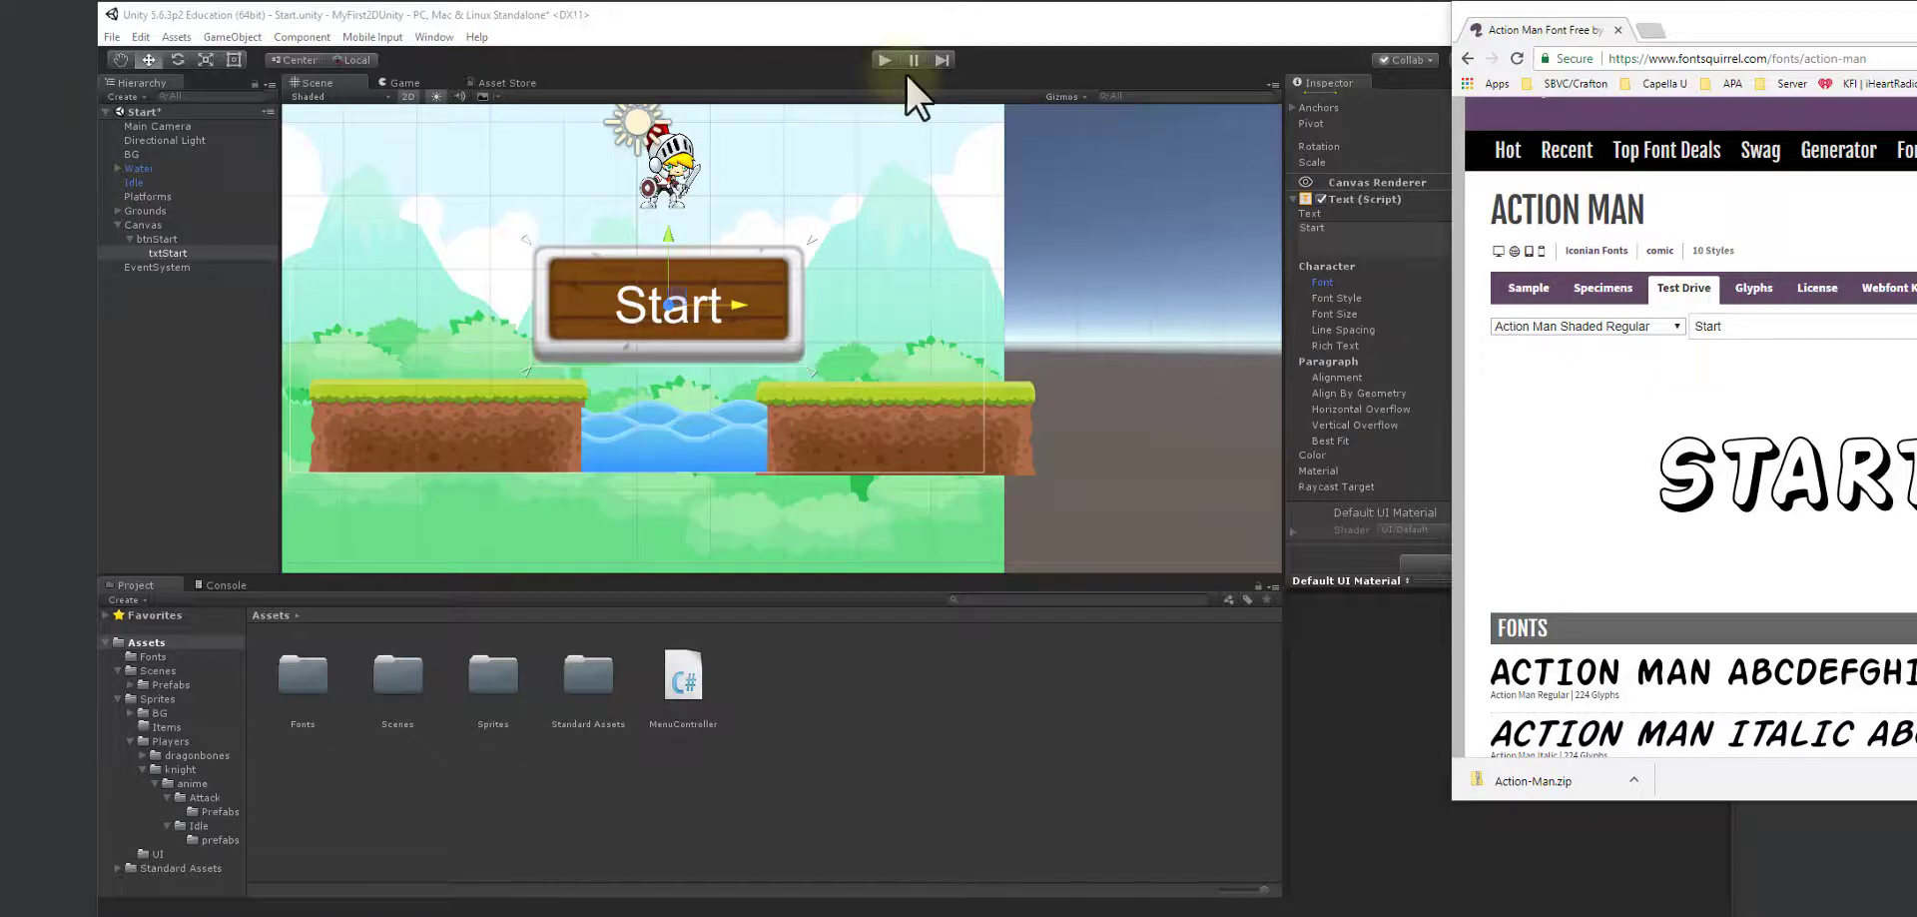
drag(254, 71, 1207, 109)
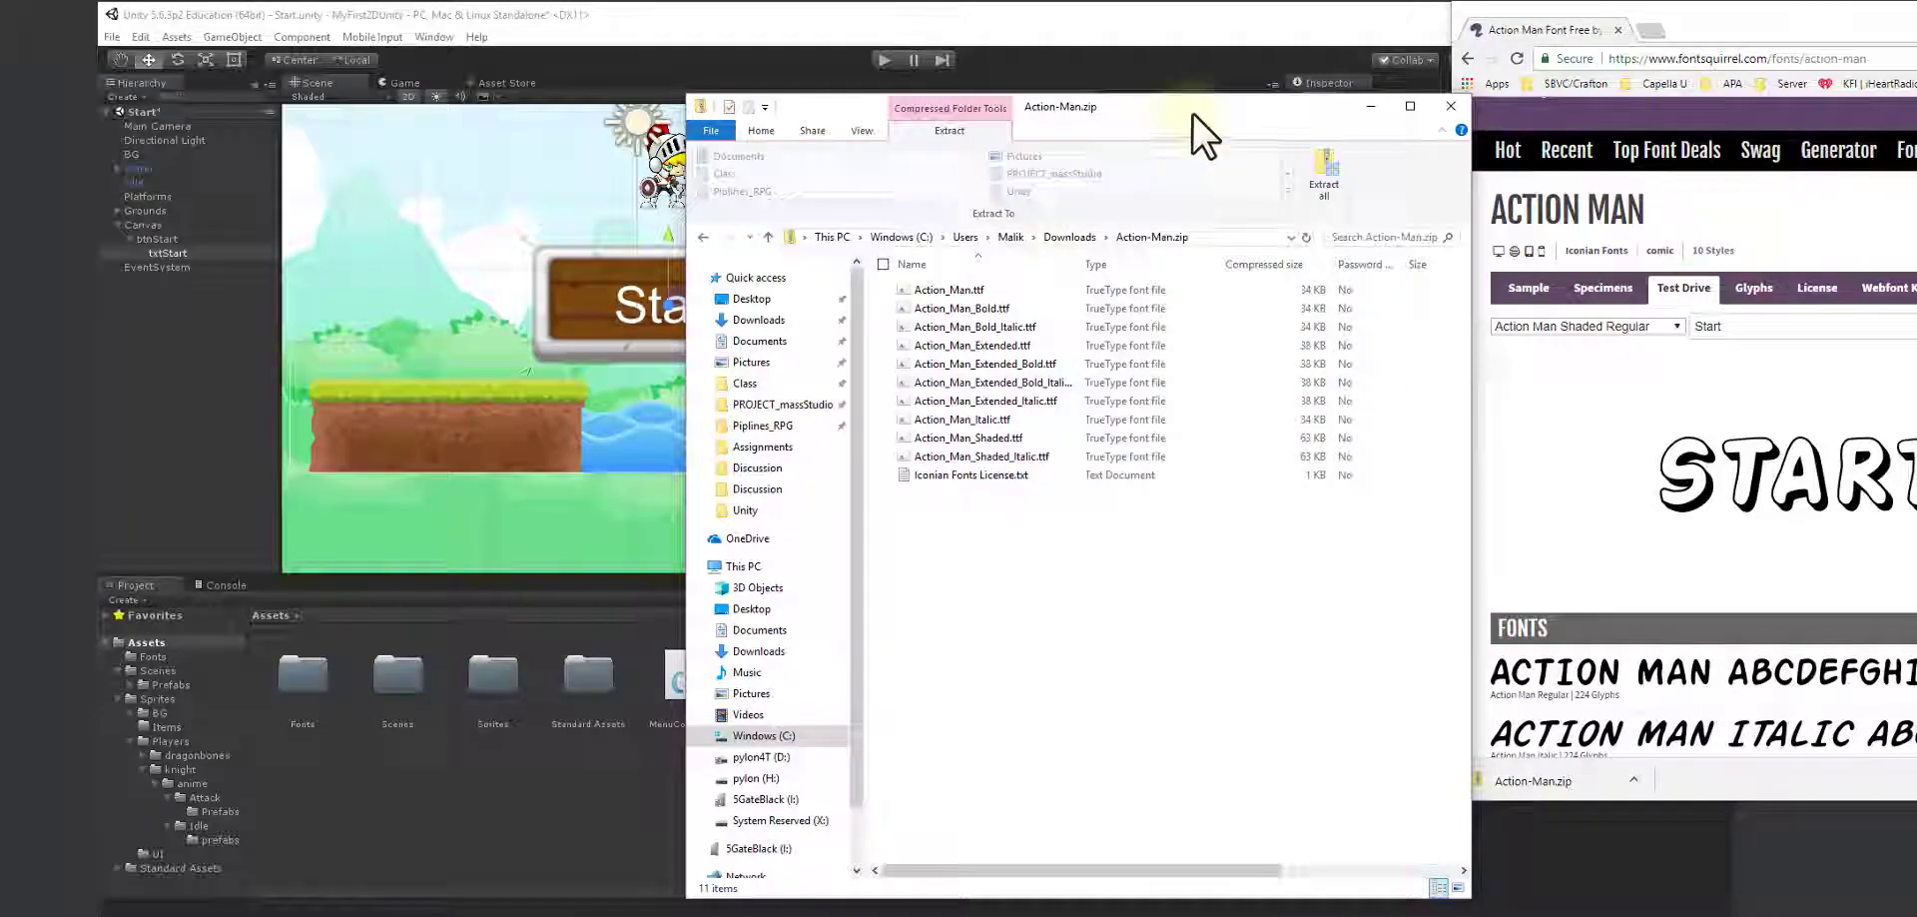
click(1451, 105)
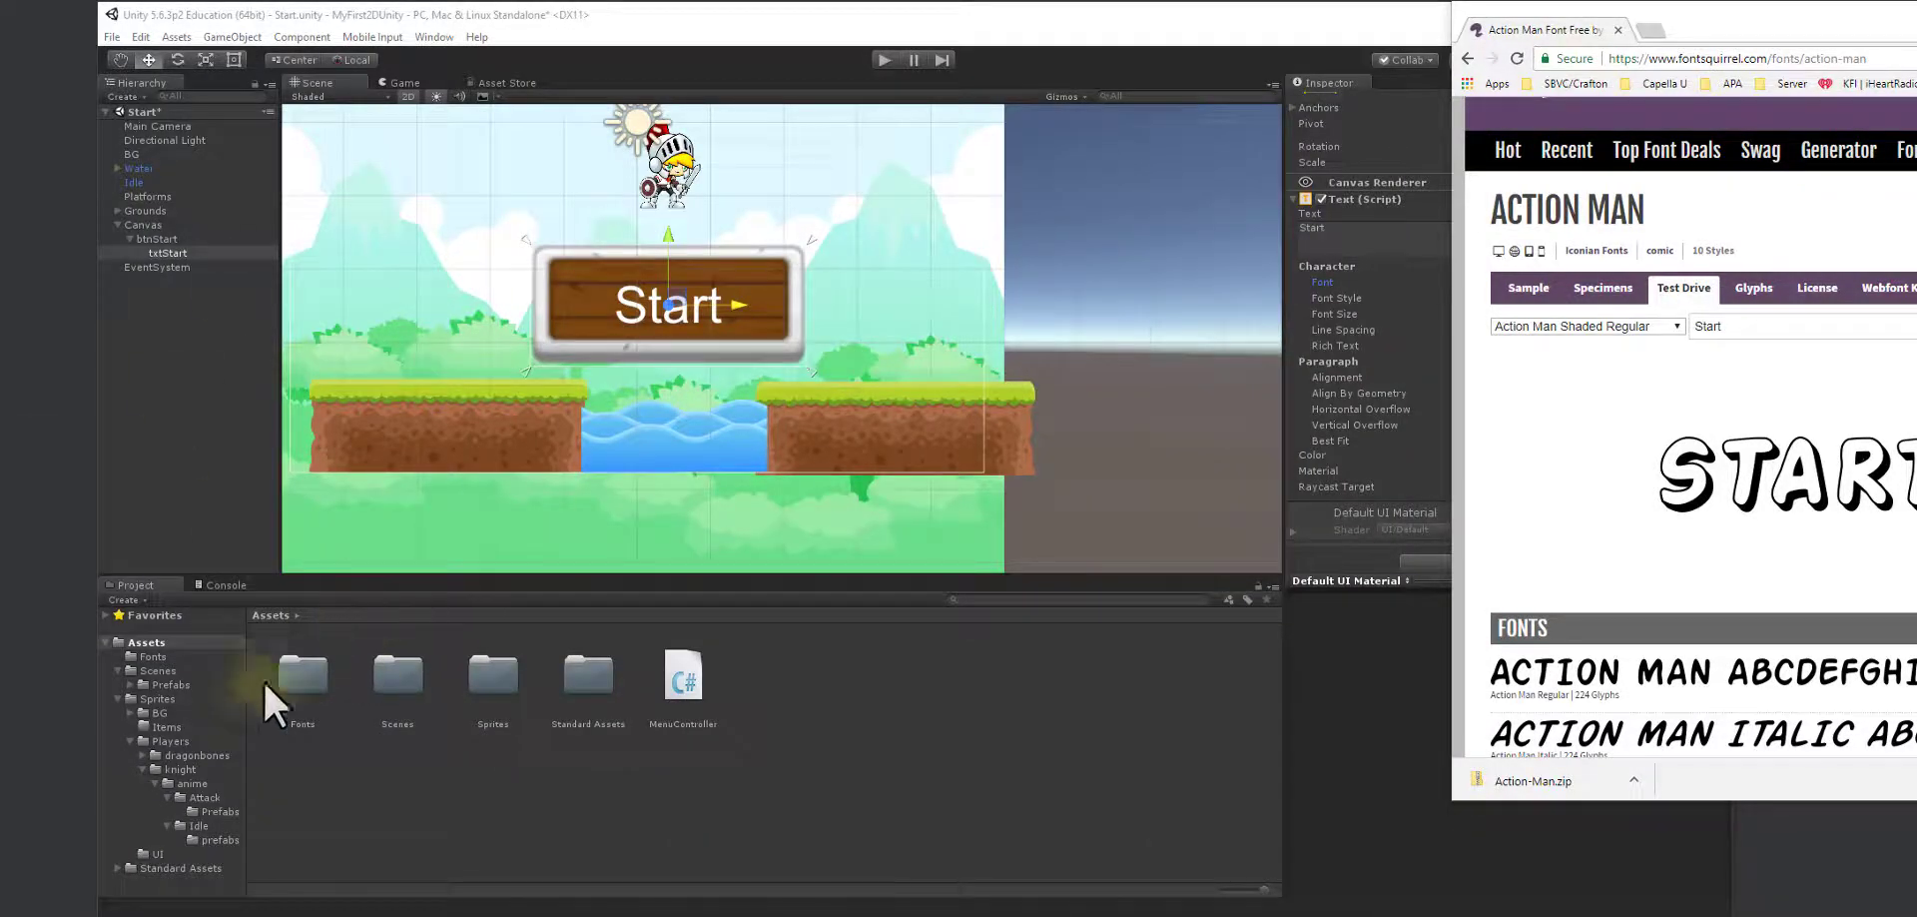
- Collapse the Sprites and Scenes folders in the project's assets and show the contents of the Fonts folder
click(117, 698)
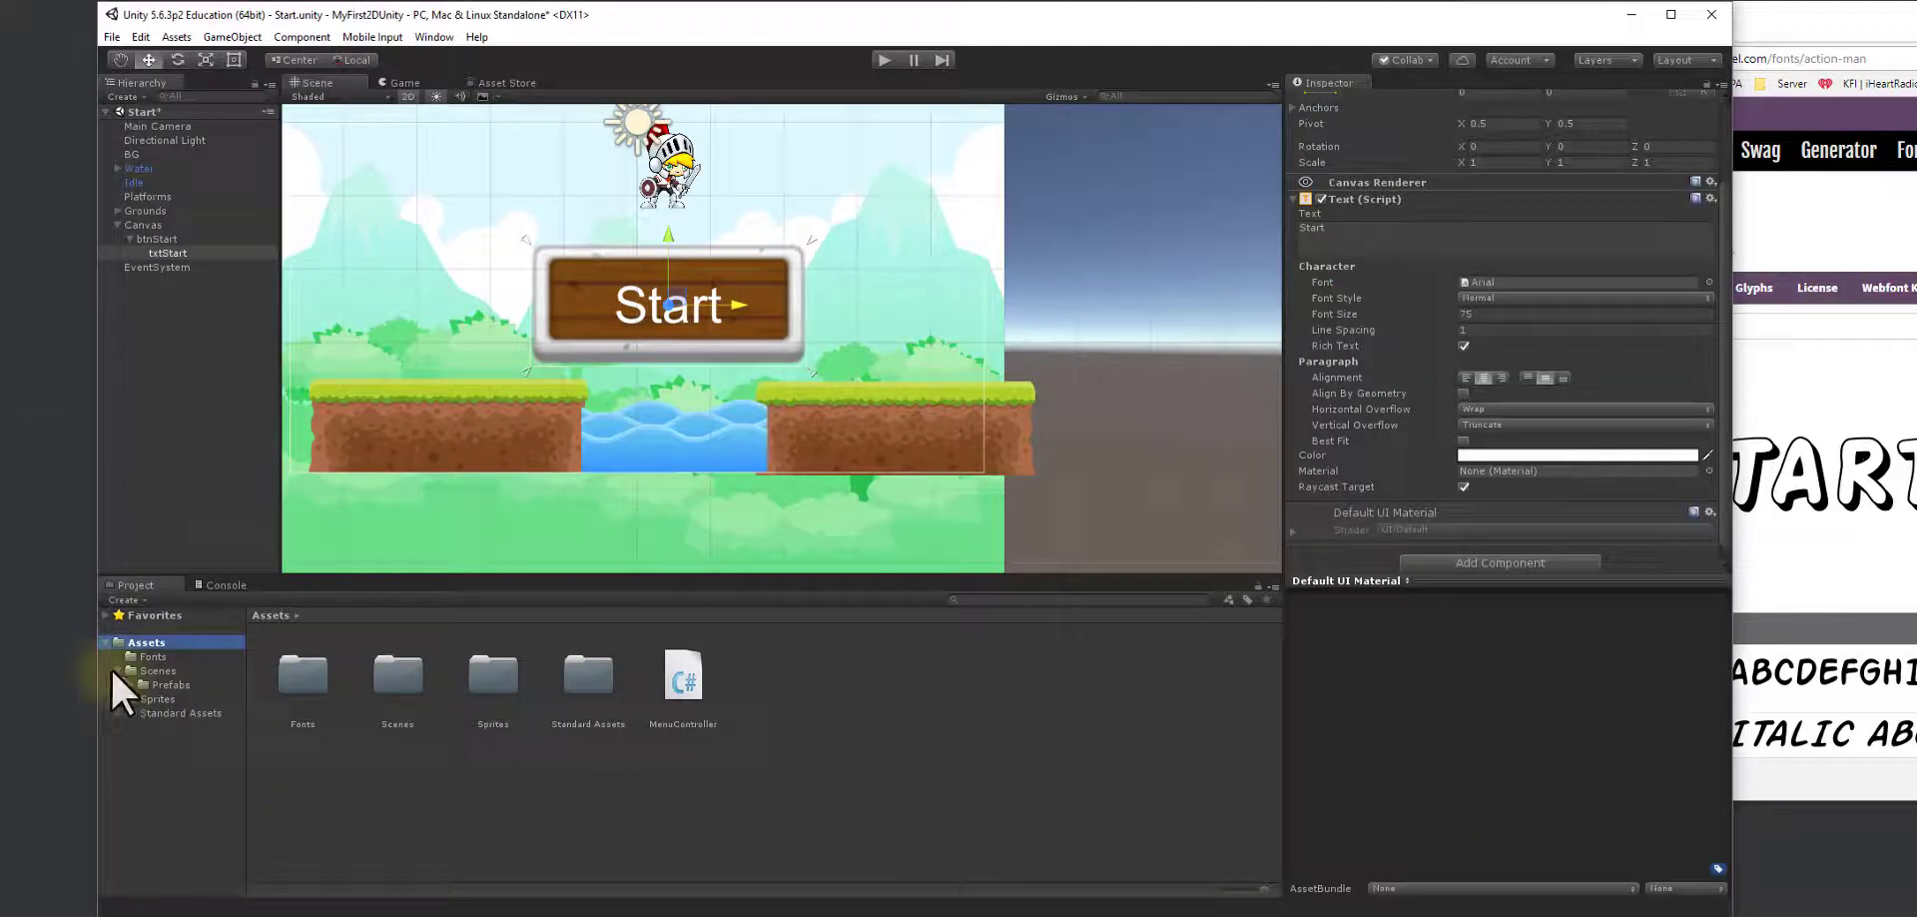
click(113, 670)
click(144, 657)
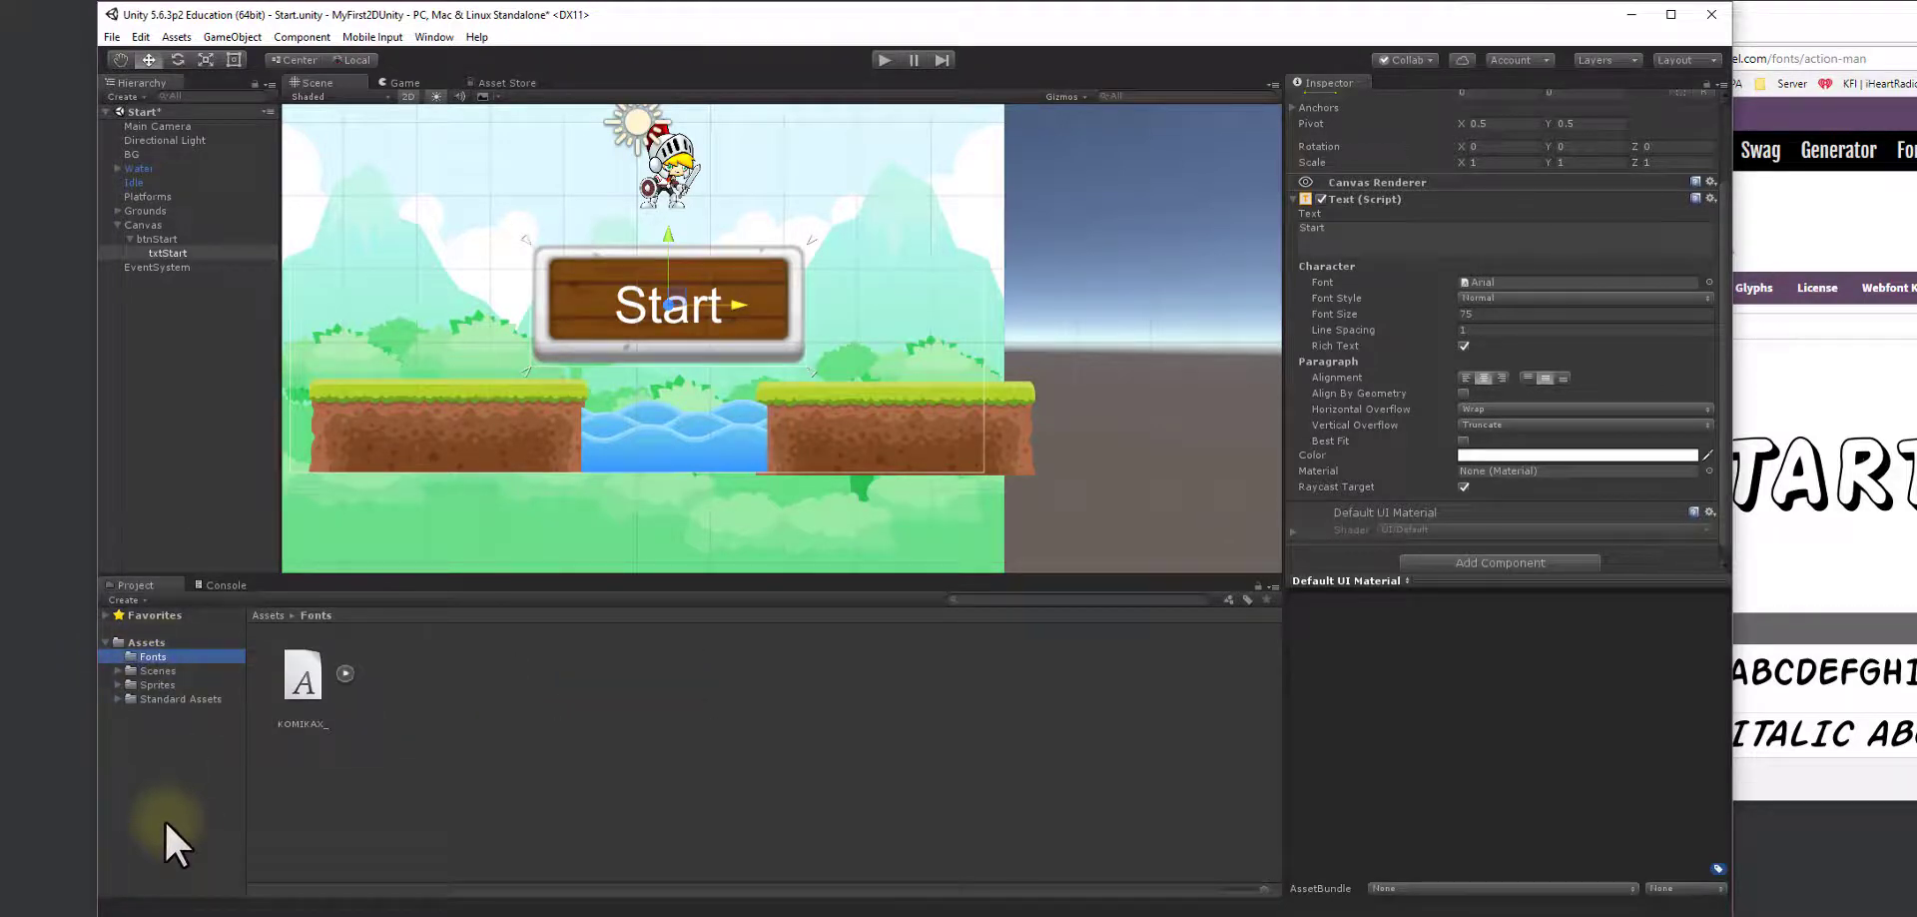
click(154, 640)
right_click(352, 759)
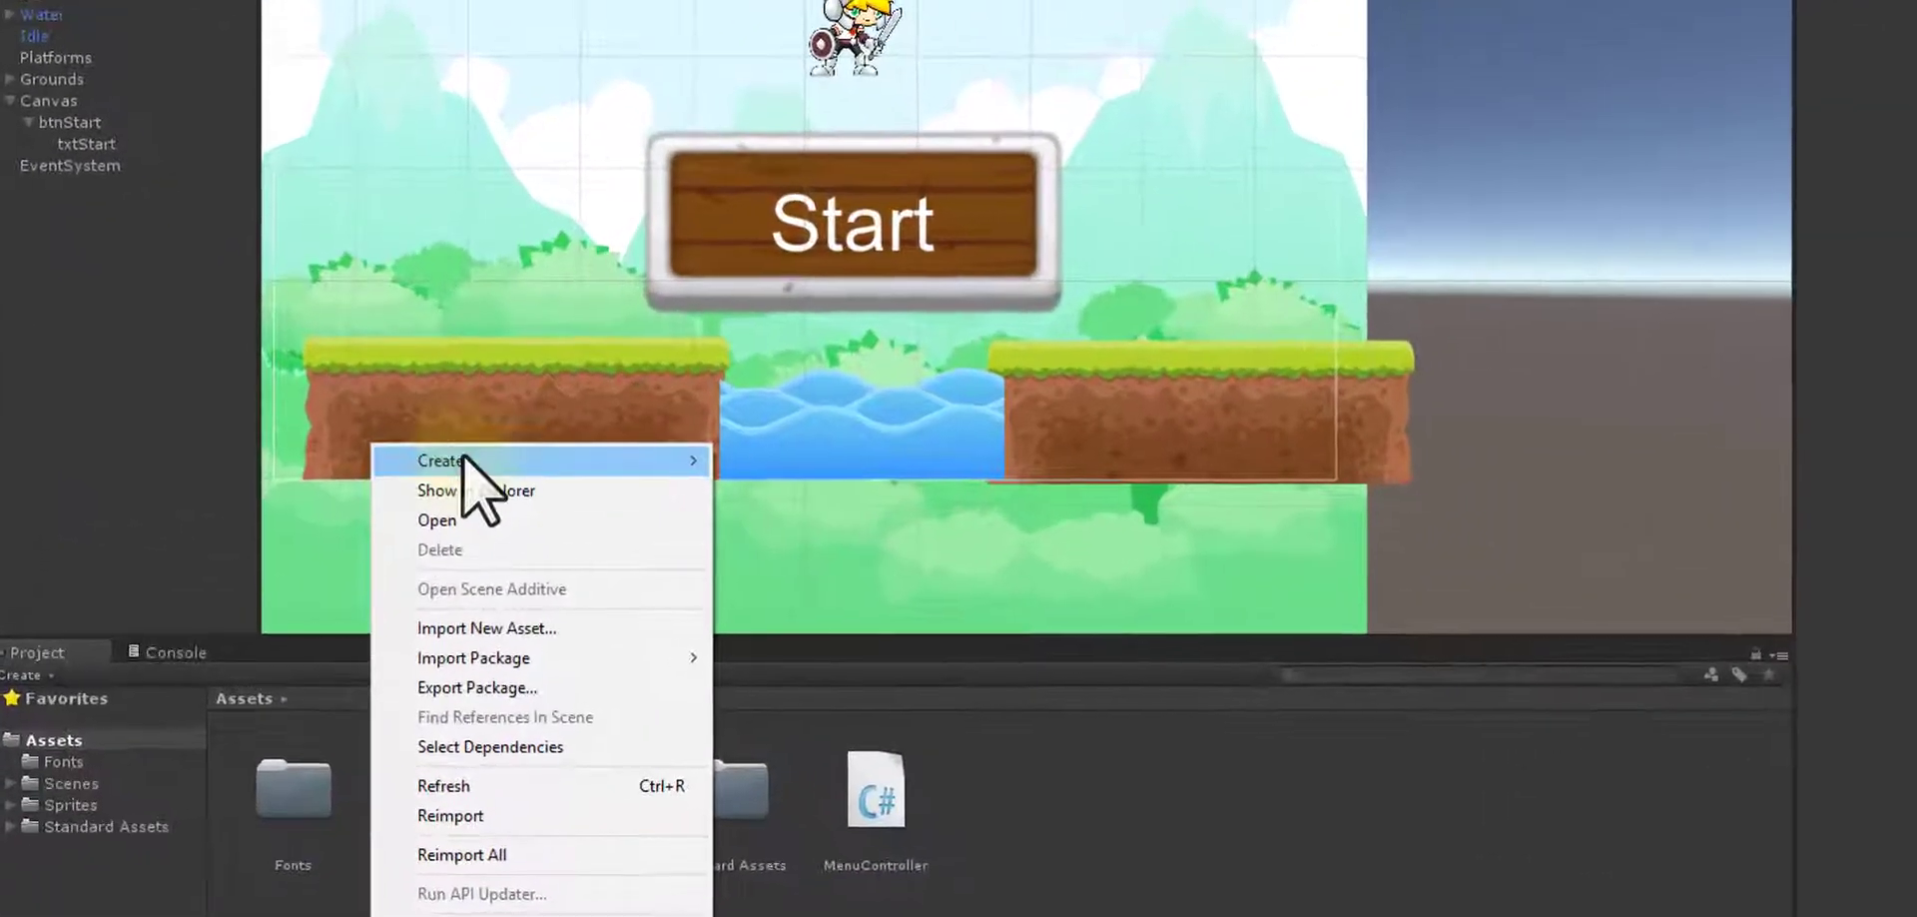
mouse_move(396, 459)
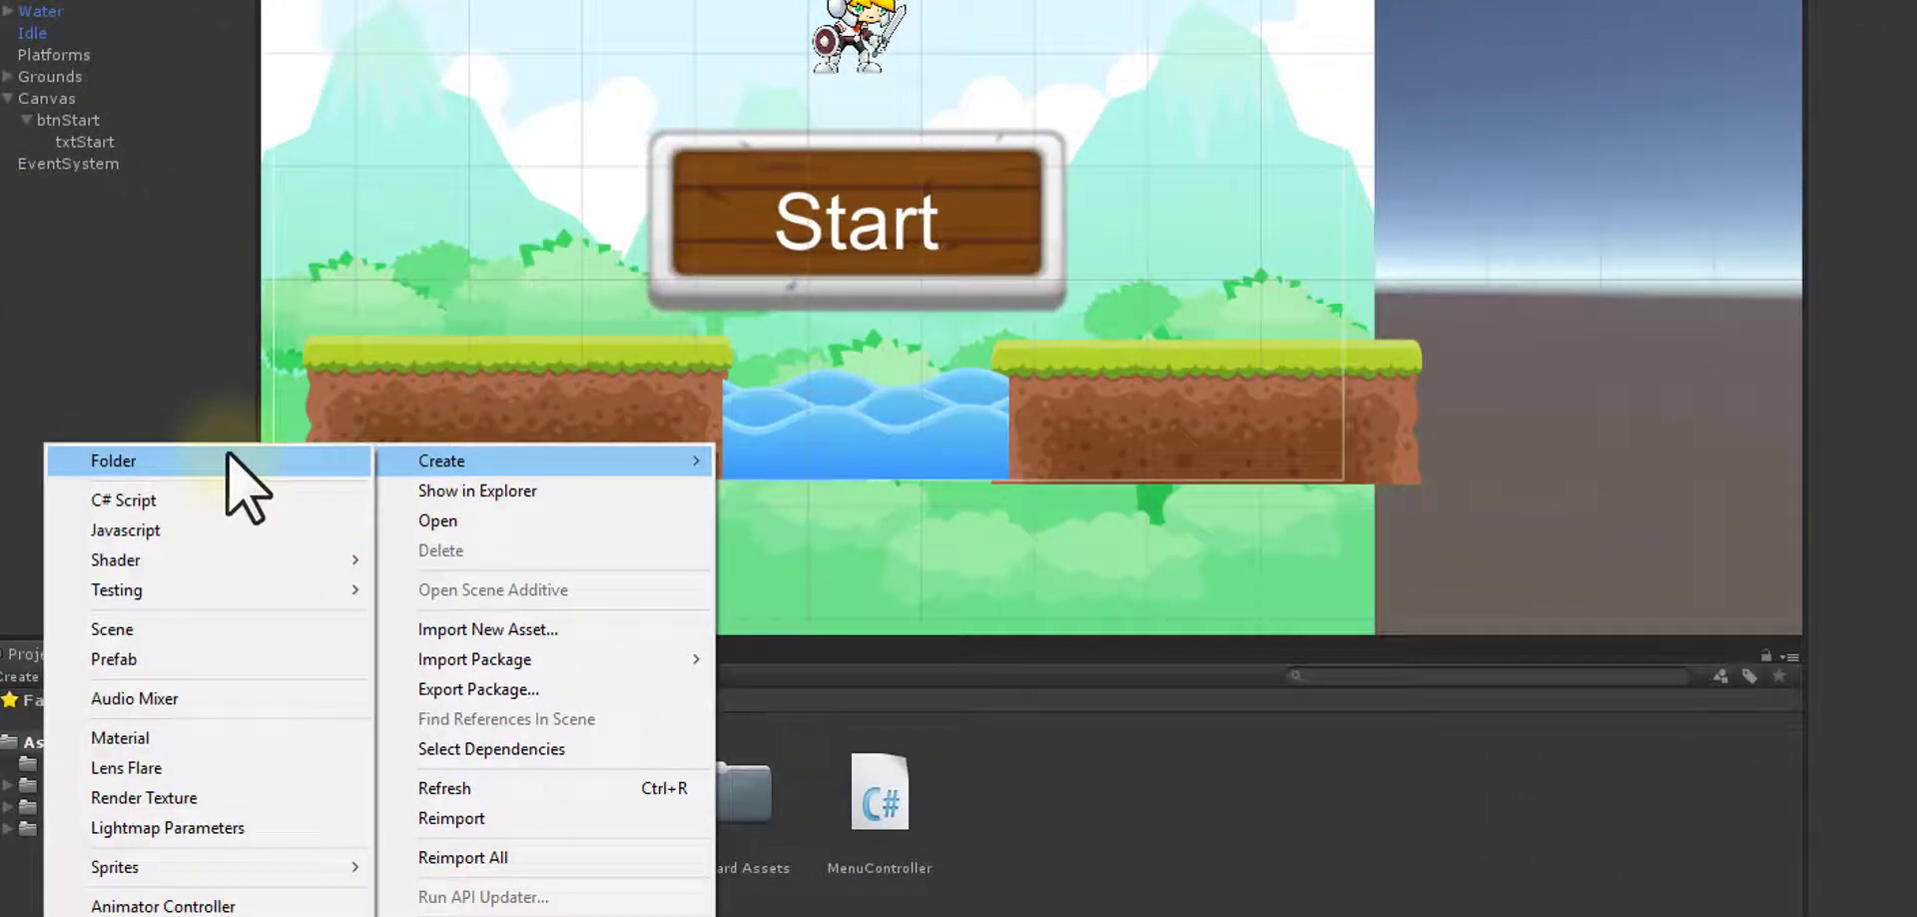
key(Escape)
- Import the extracted Action-Man folder from Downloads into the project's Fonts folder
click(316, 867)
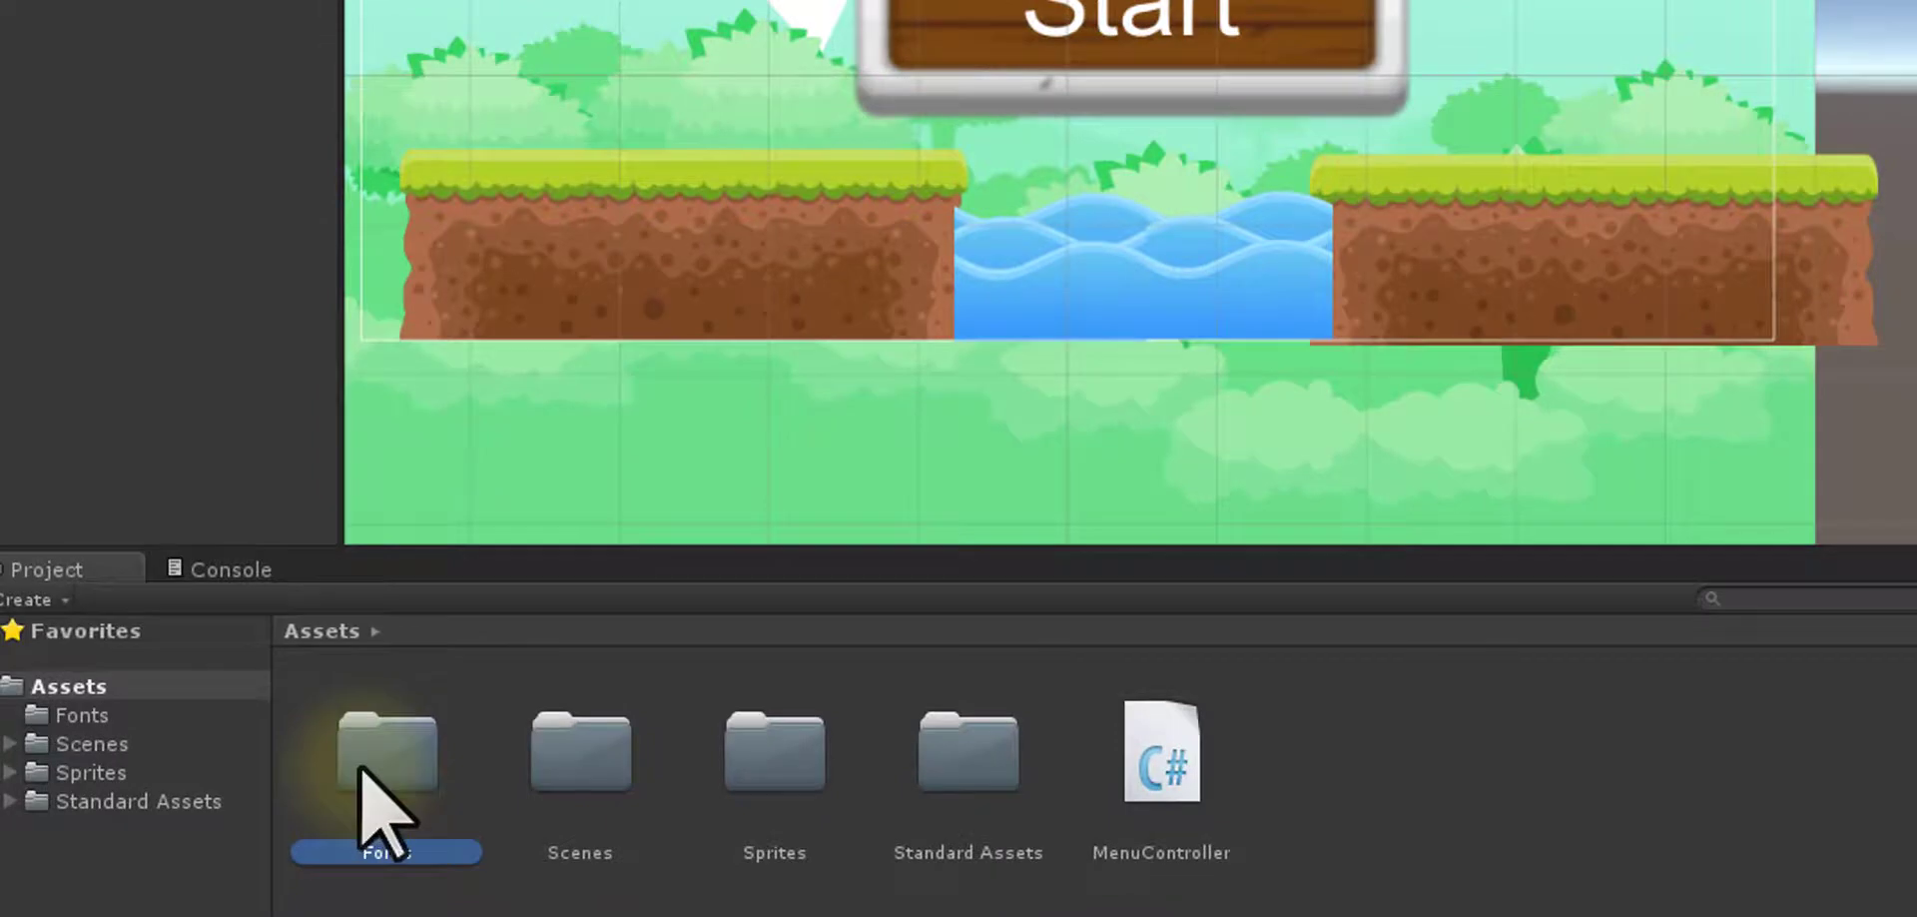
double_click(284, 794)
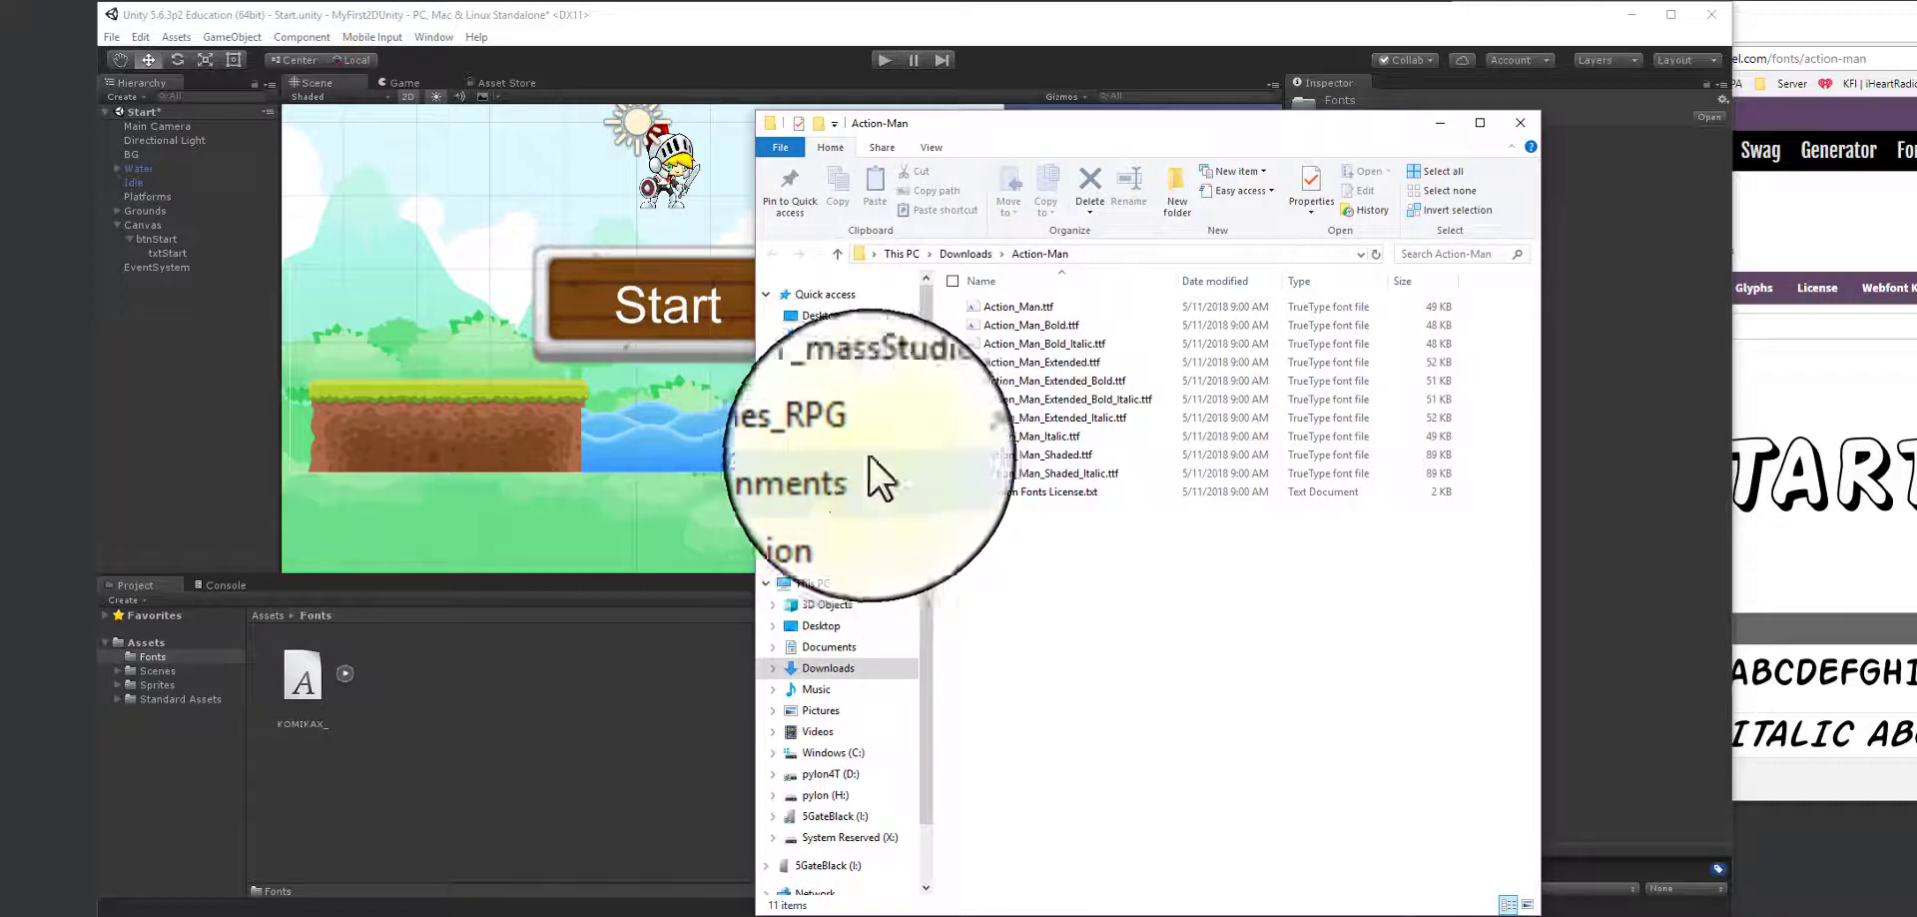
click(965, 254)
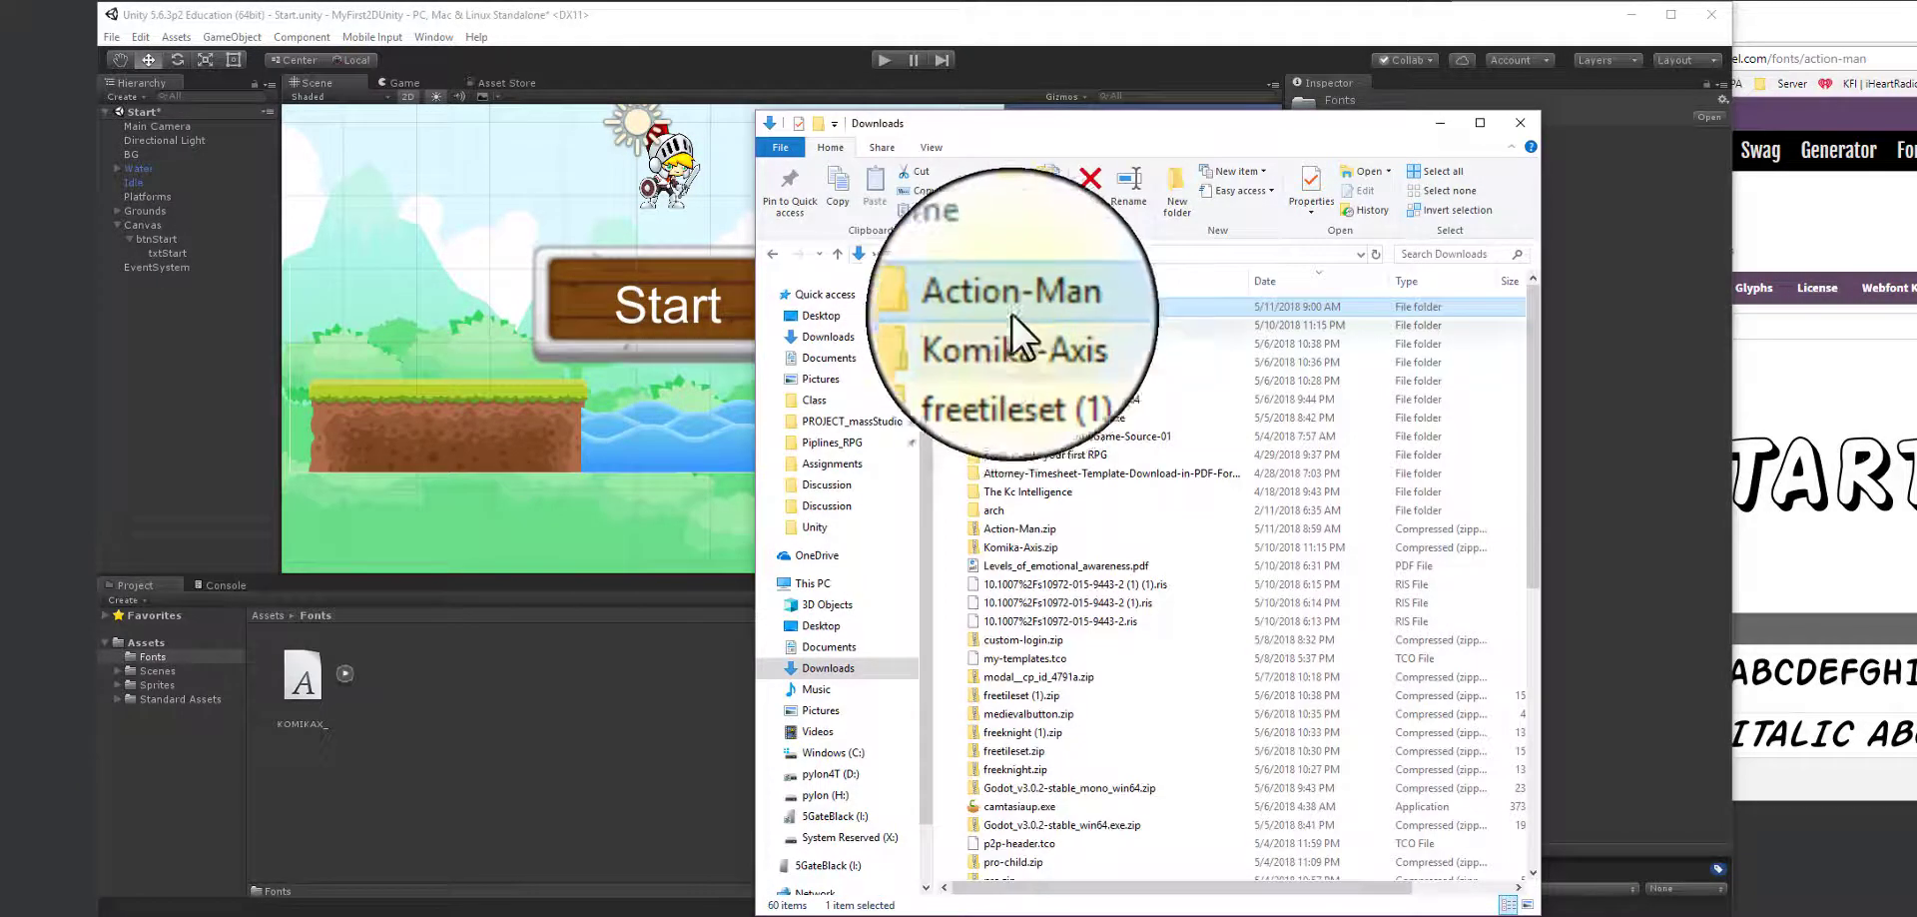
drag(1010, 306, 524, 675)
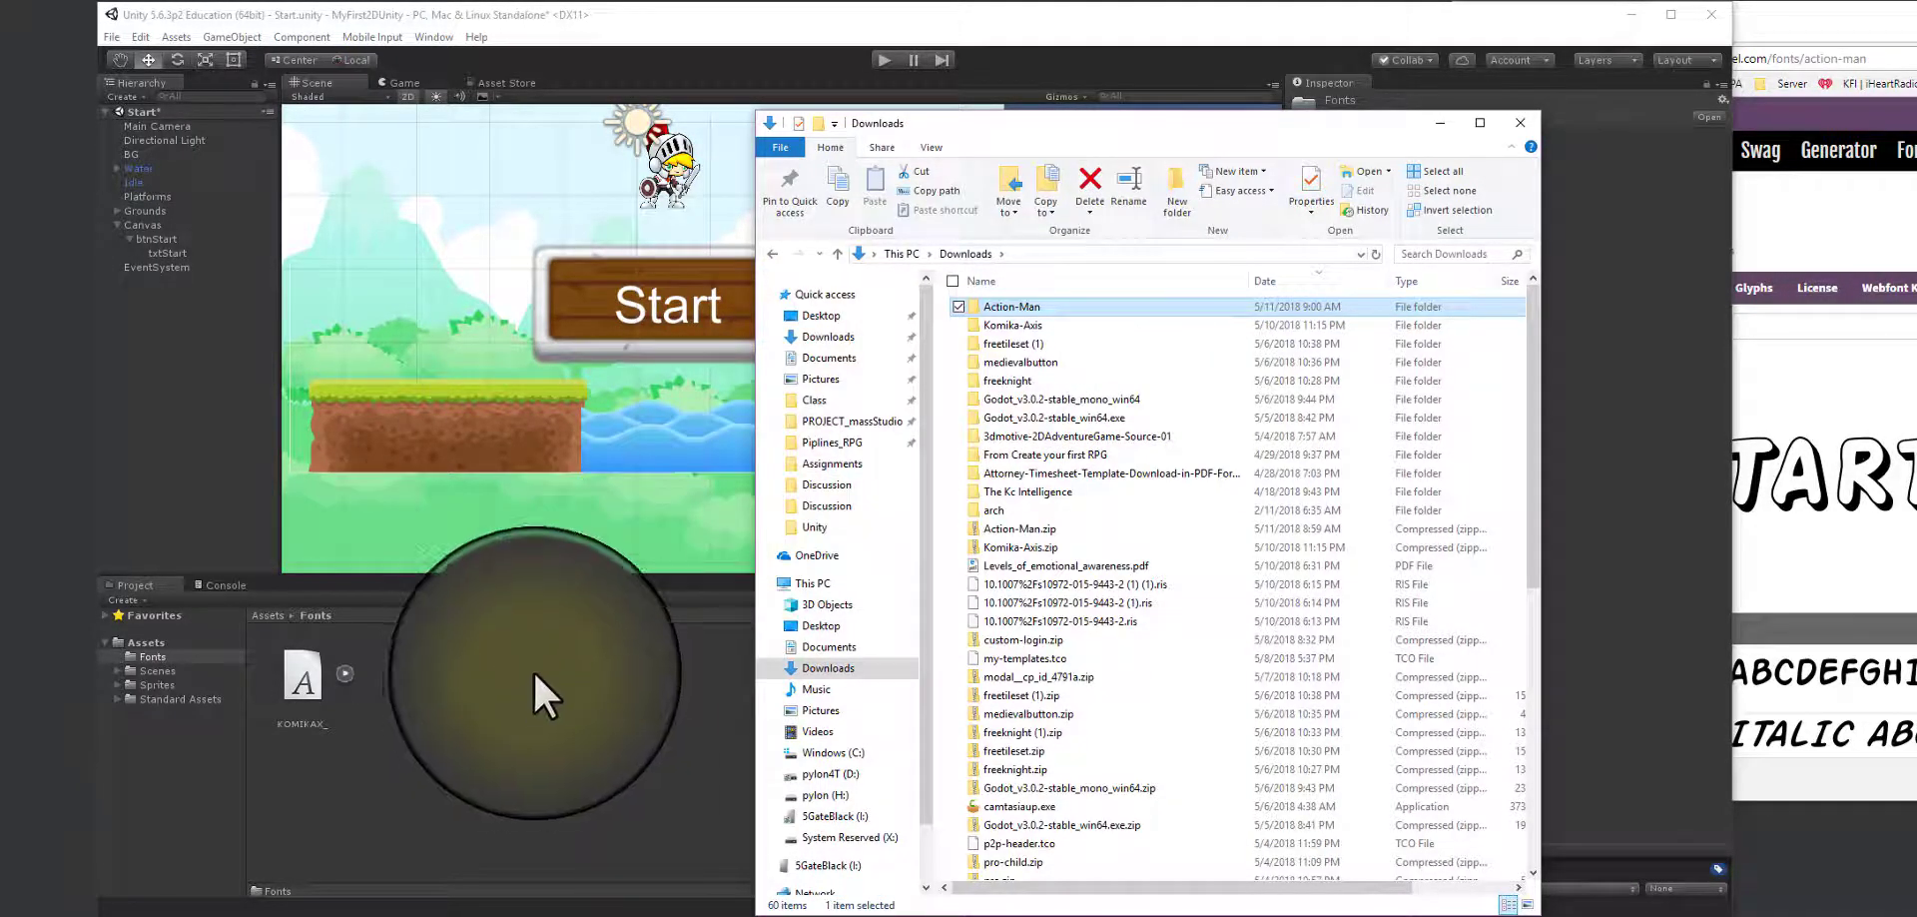
click(302, 721)
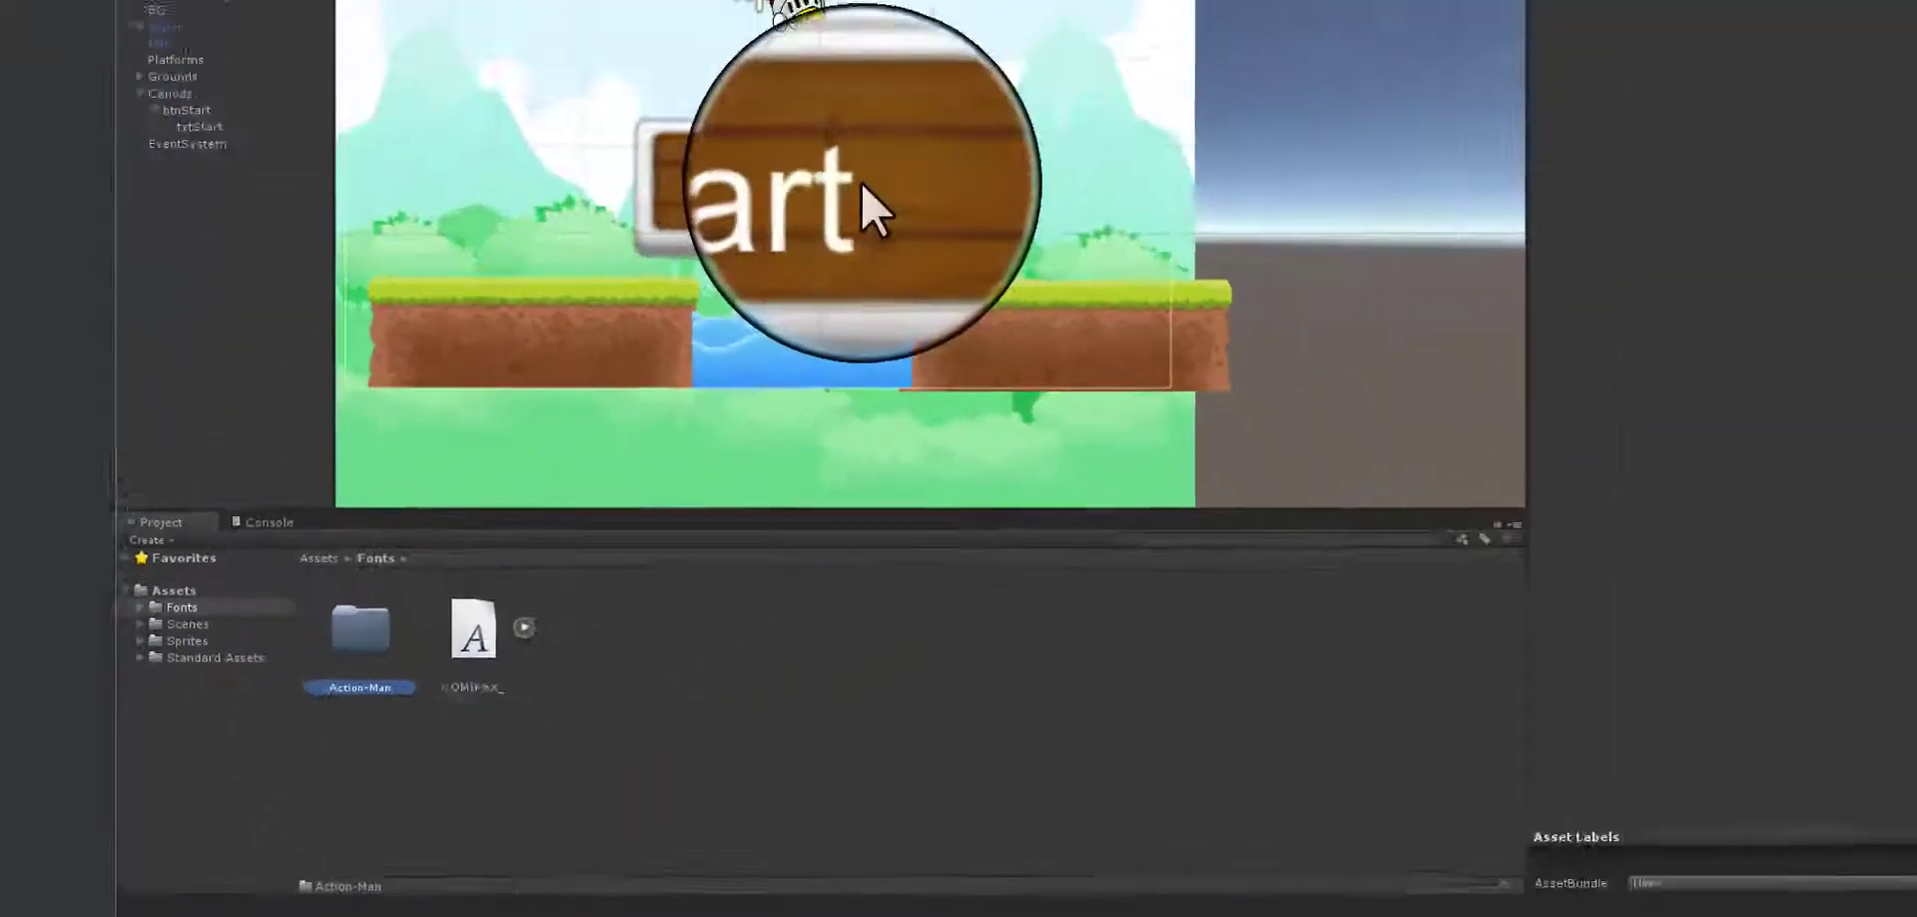
- Select txtStart and open its font choices, widening the font list so all fonts fit in one row
click(671, 308)
click(161, 253)
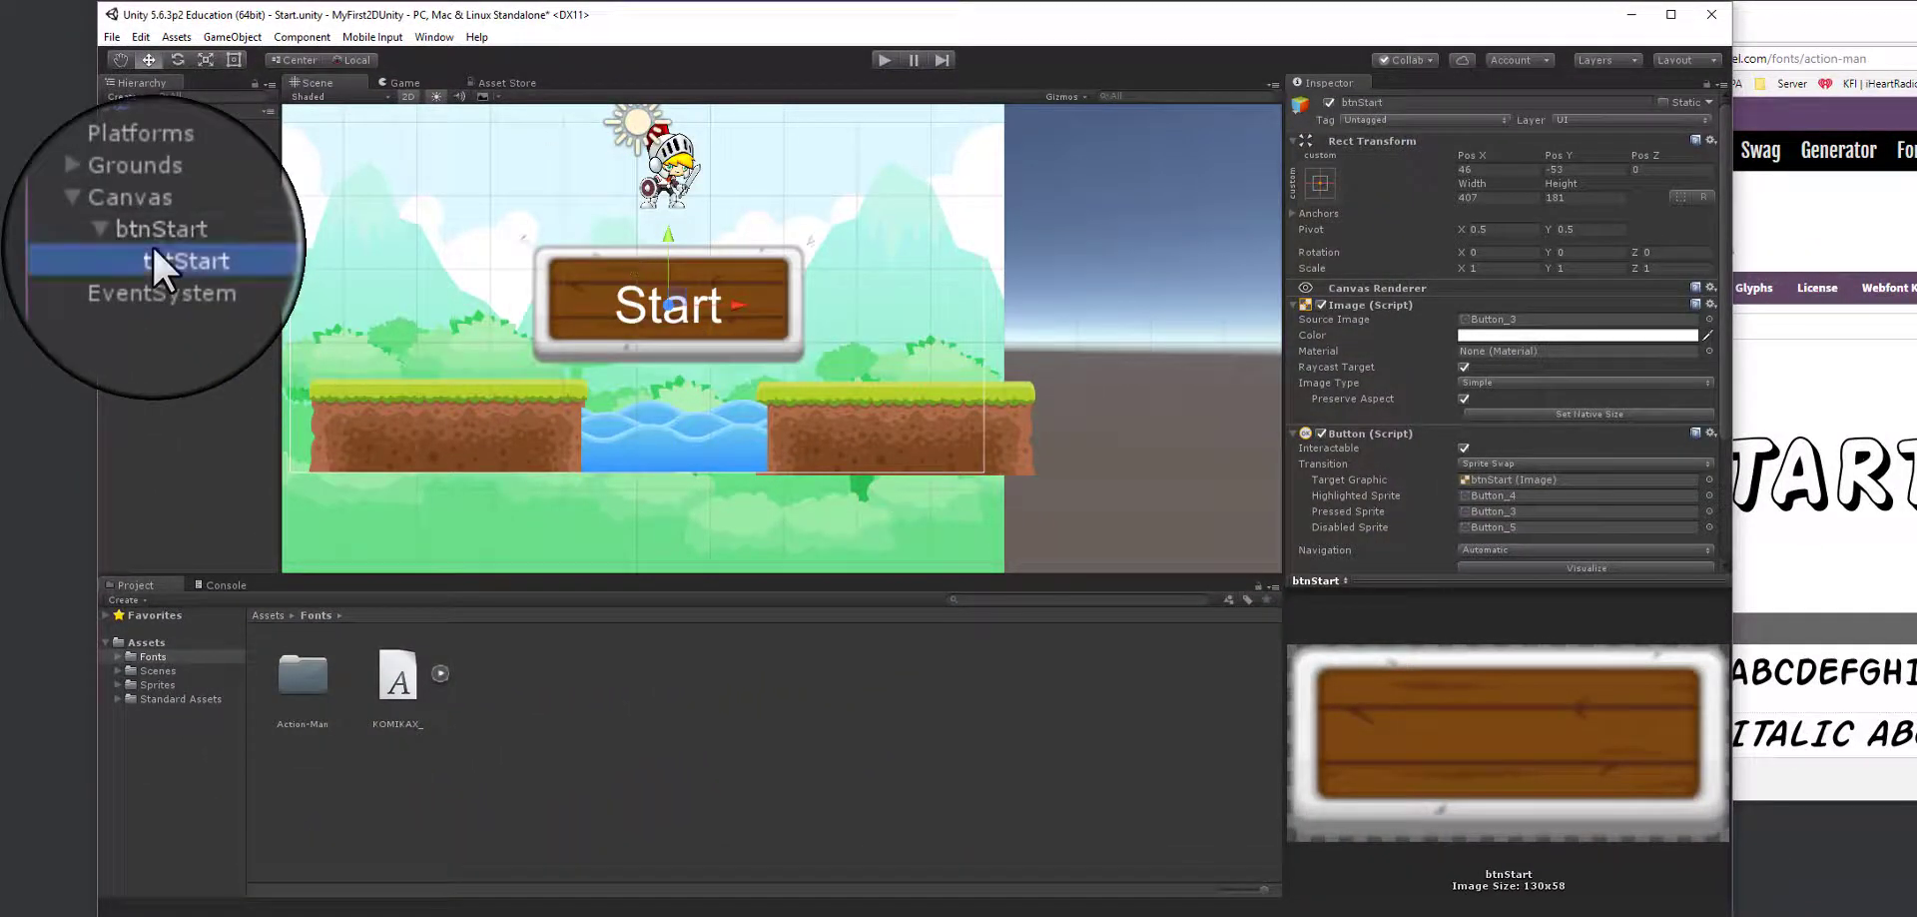
click(1687, 387)
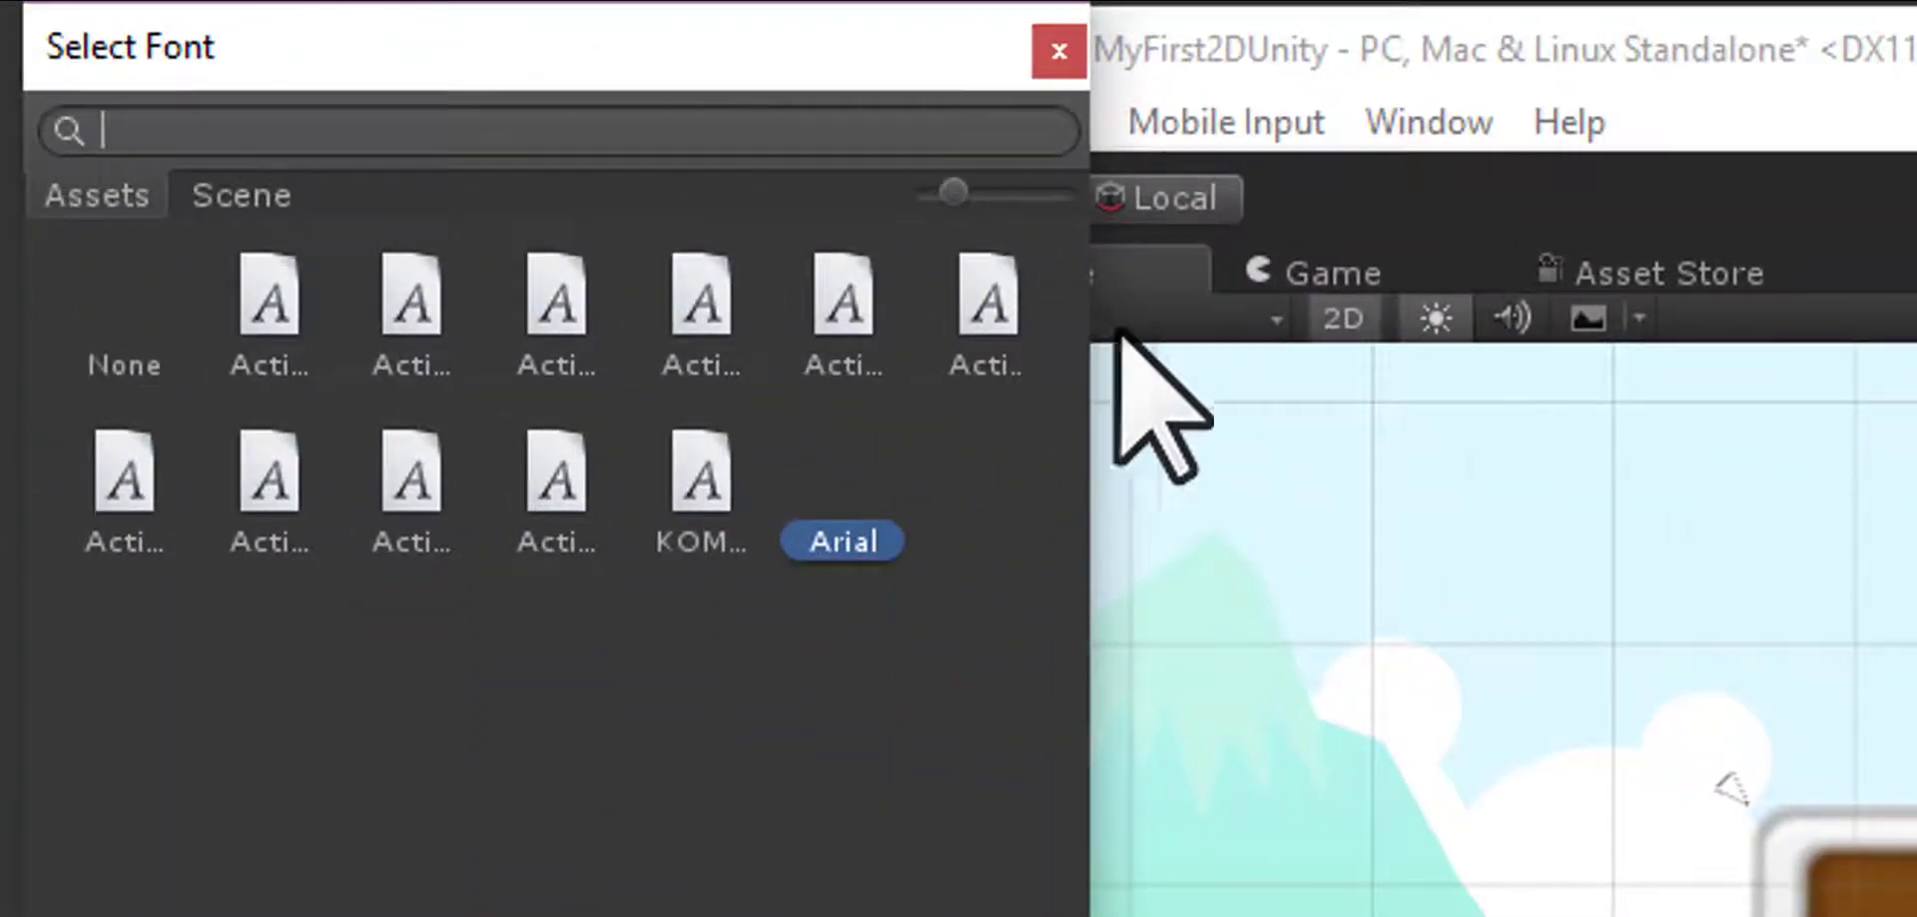
drag(1070, 321, 1848, 330)
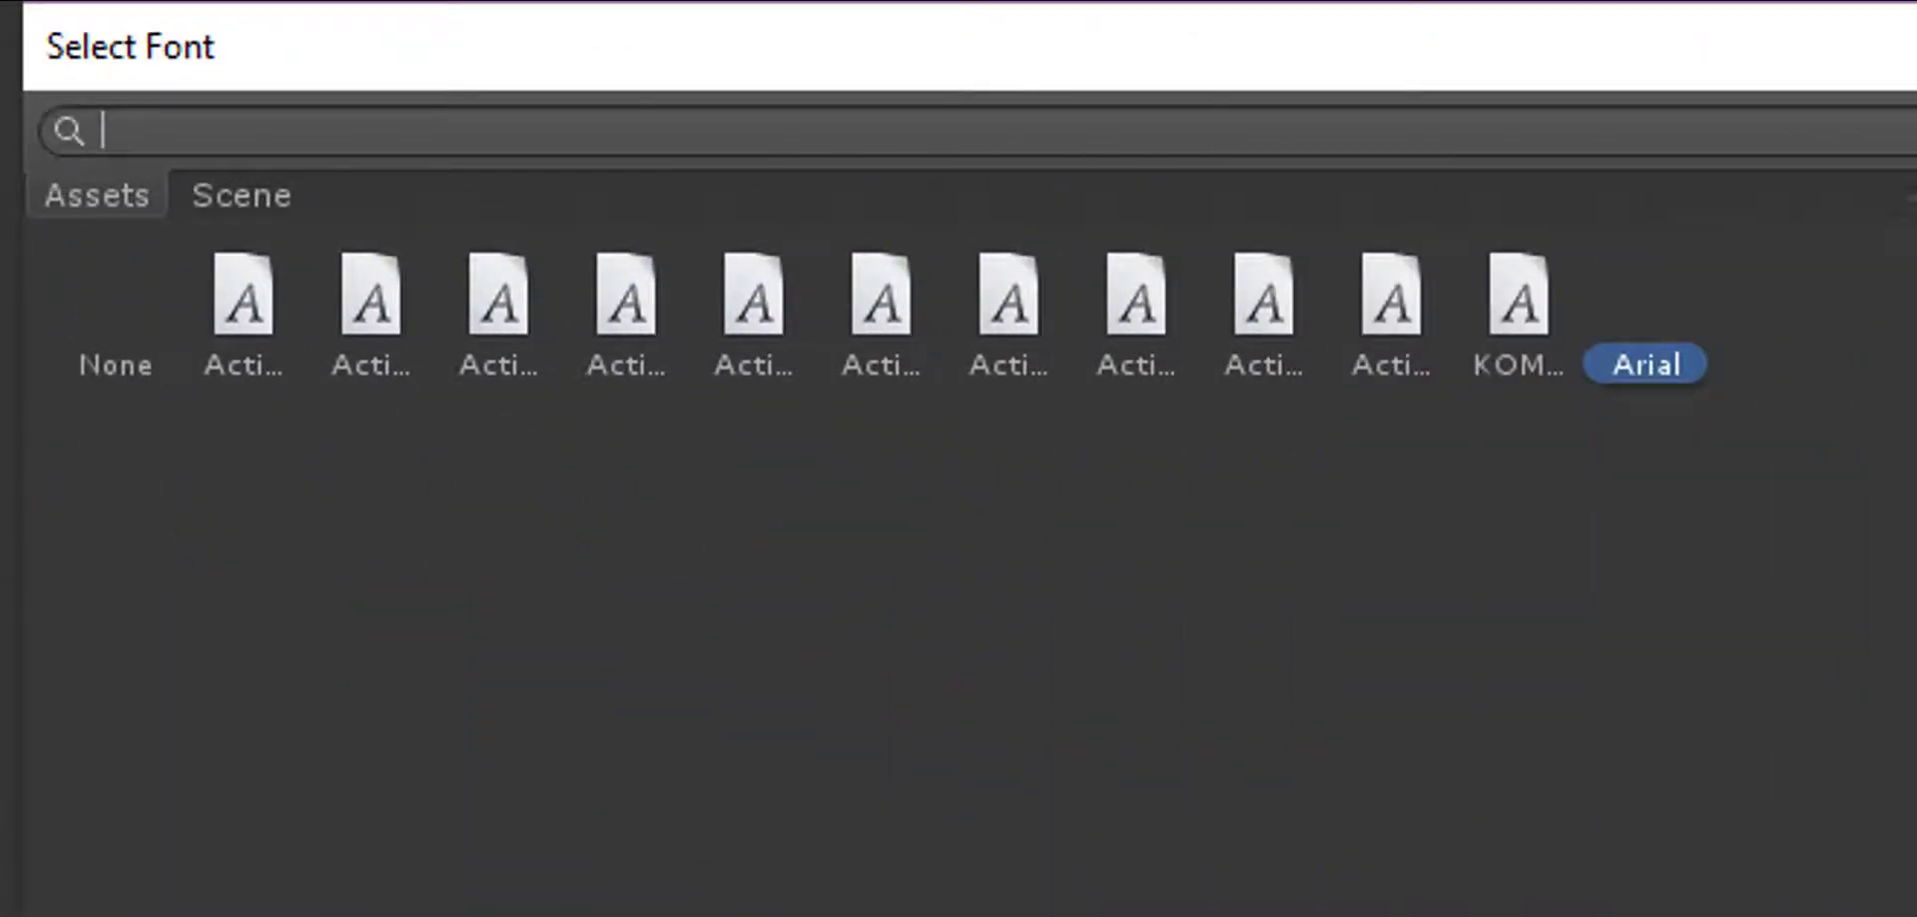
- Try the imported Action Man fonts on the Start label, including Action_Man_Extended_Bold and Action_Man_Extended
click(1509, 359)
click(1366, 370)
click(1144, 348)
click(1014, 354)
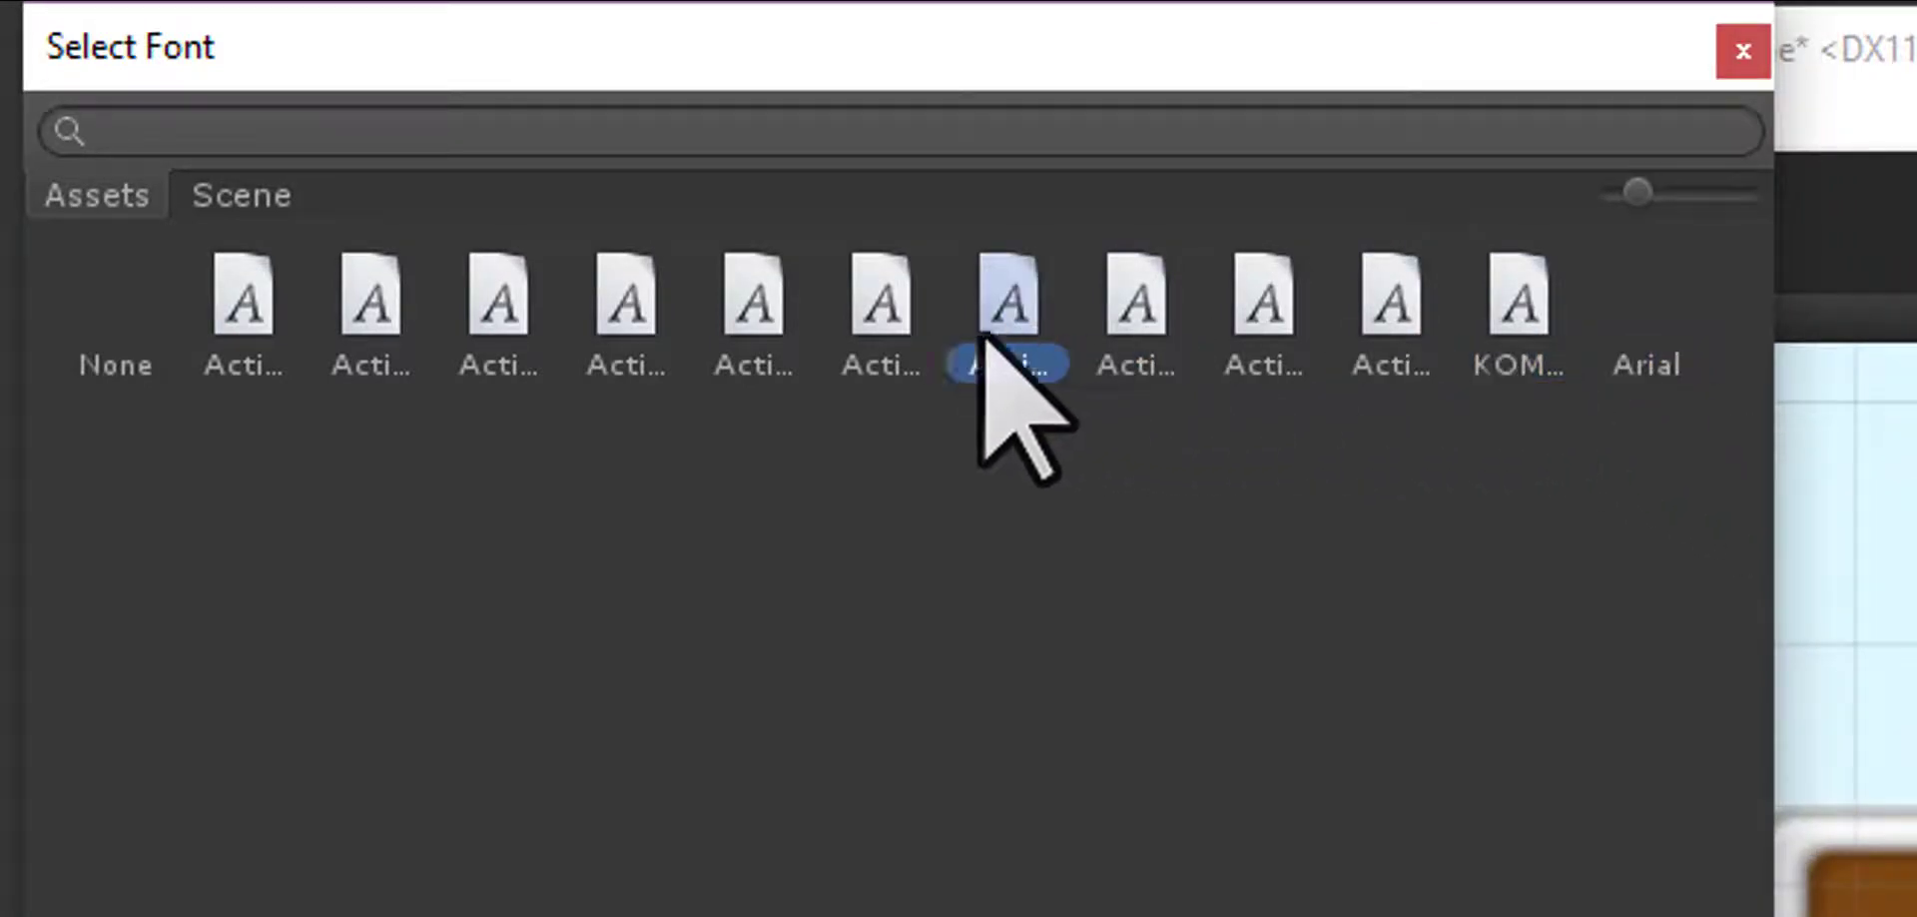
click(757, 350)
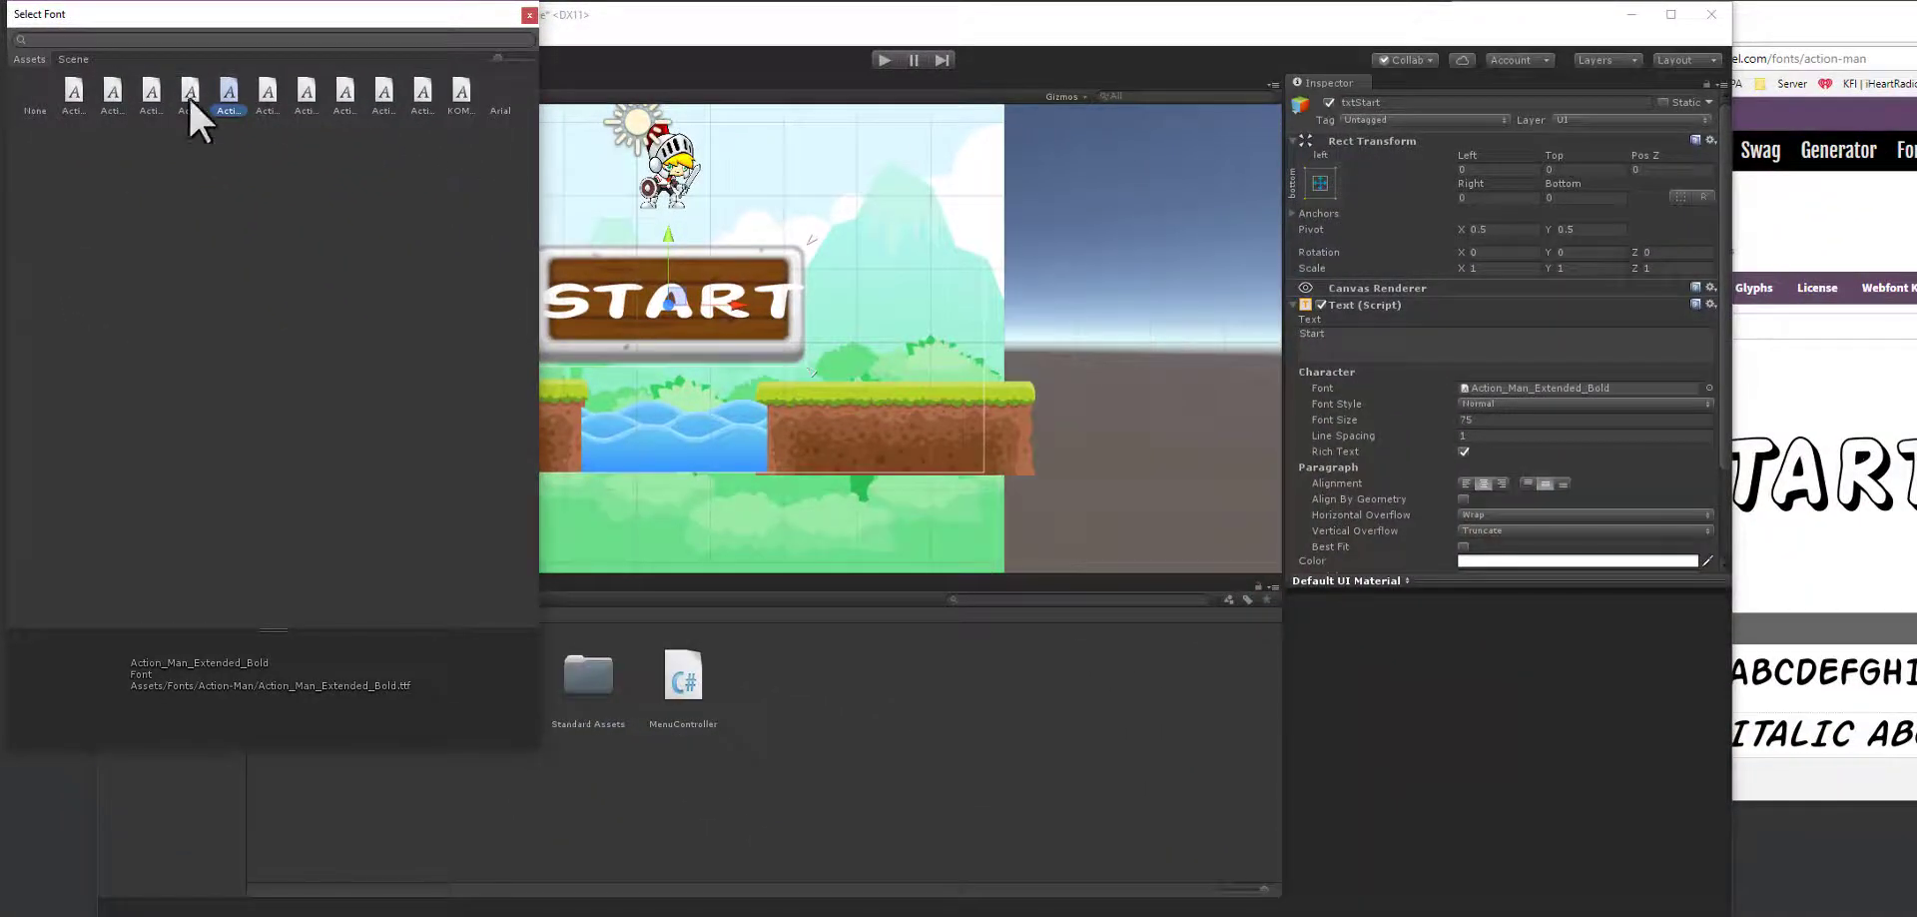
click(189, 98)
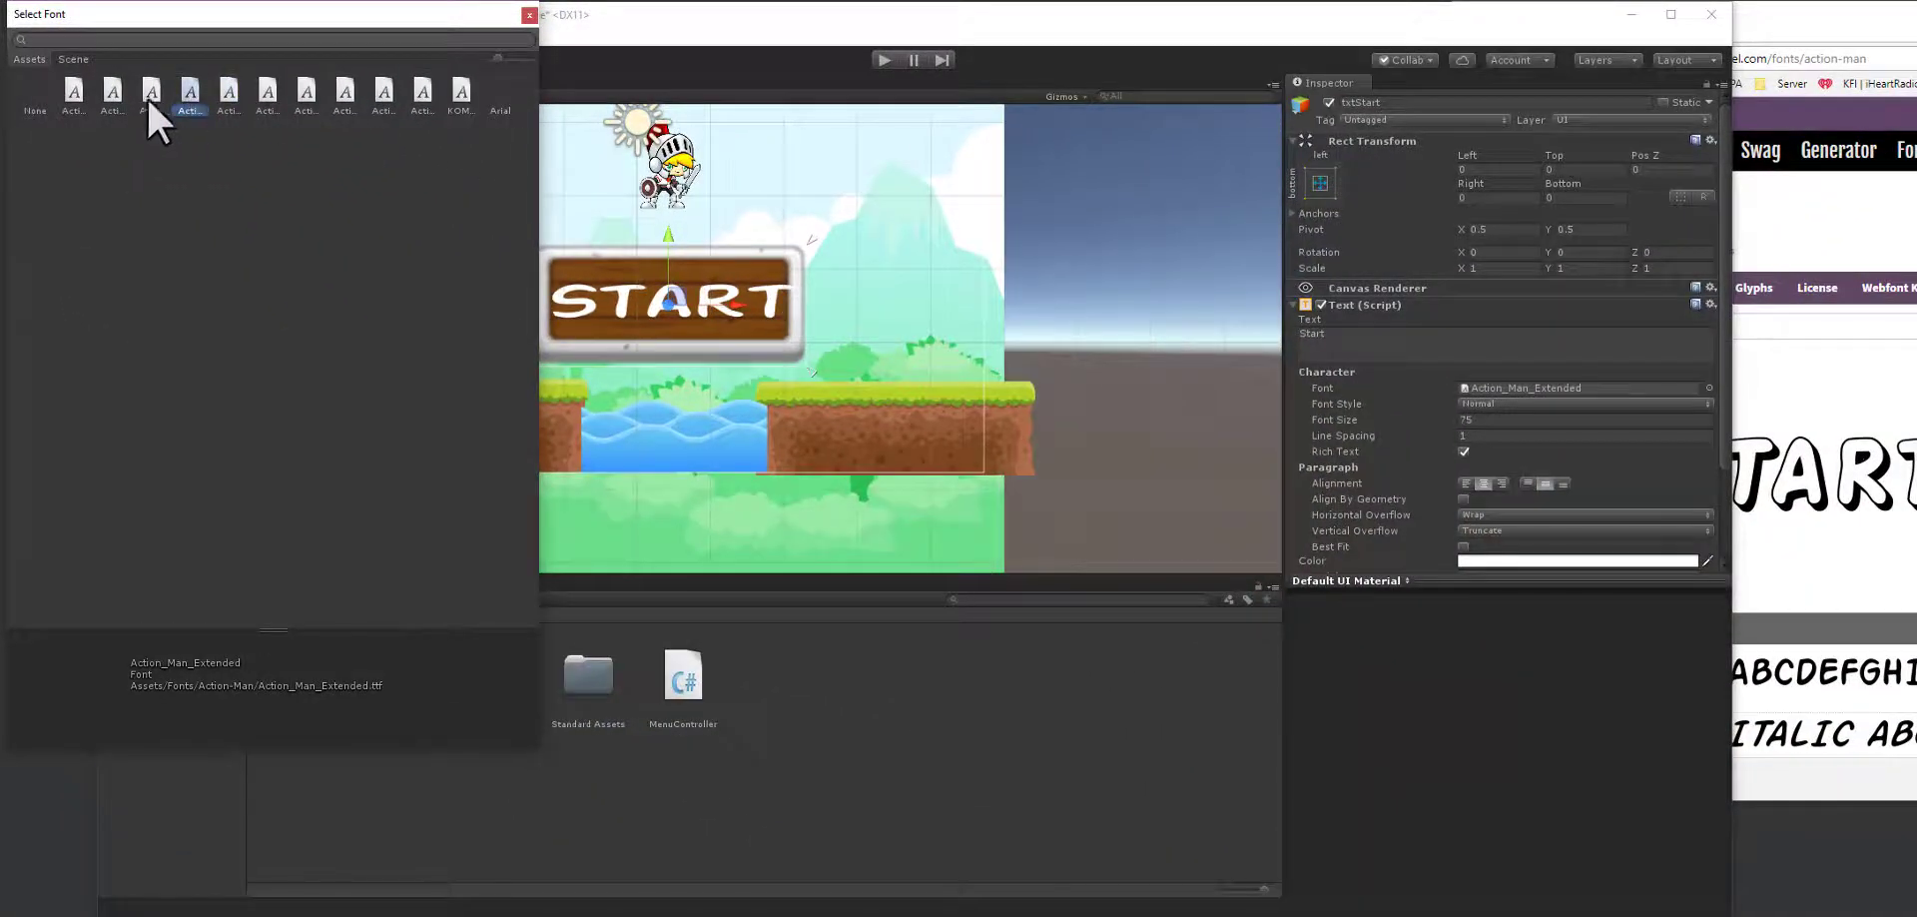
click(149, 97)
click(106, 96)
click(70, 96)
- Compare KOMIKAX_ with Action_Man_Shaded_Italic on the Start label and set its font to KOMIKAX_
click(466, 90)
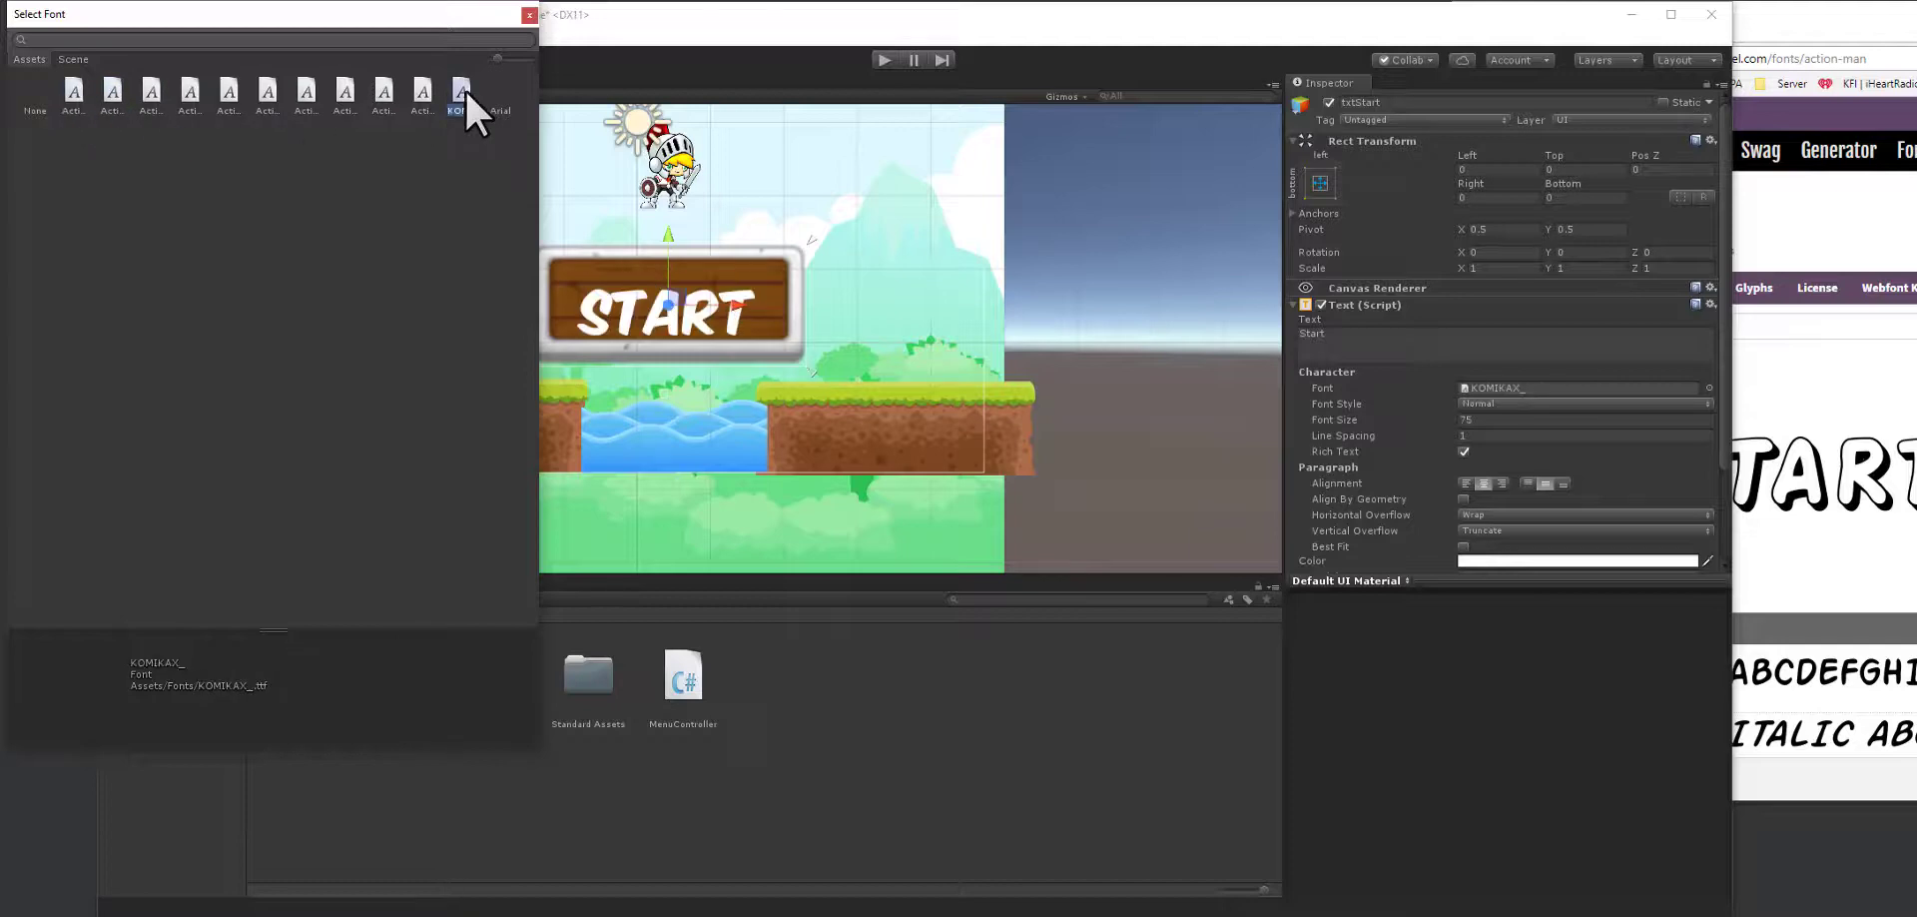
click(410, 90)
click(455, 90)
click(423, 92)
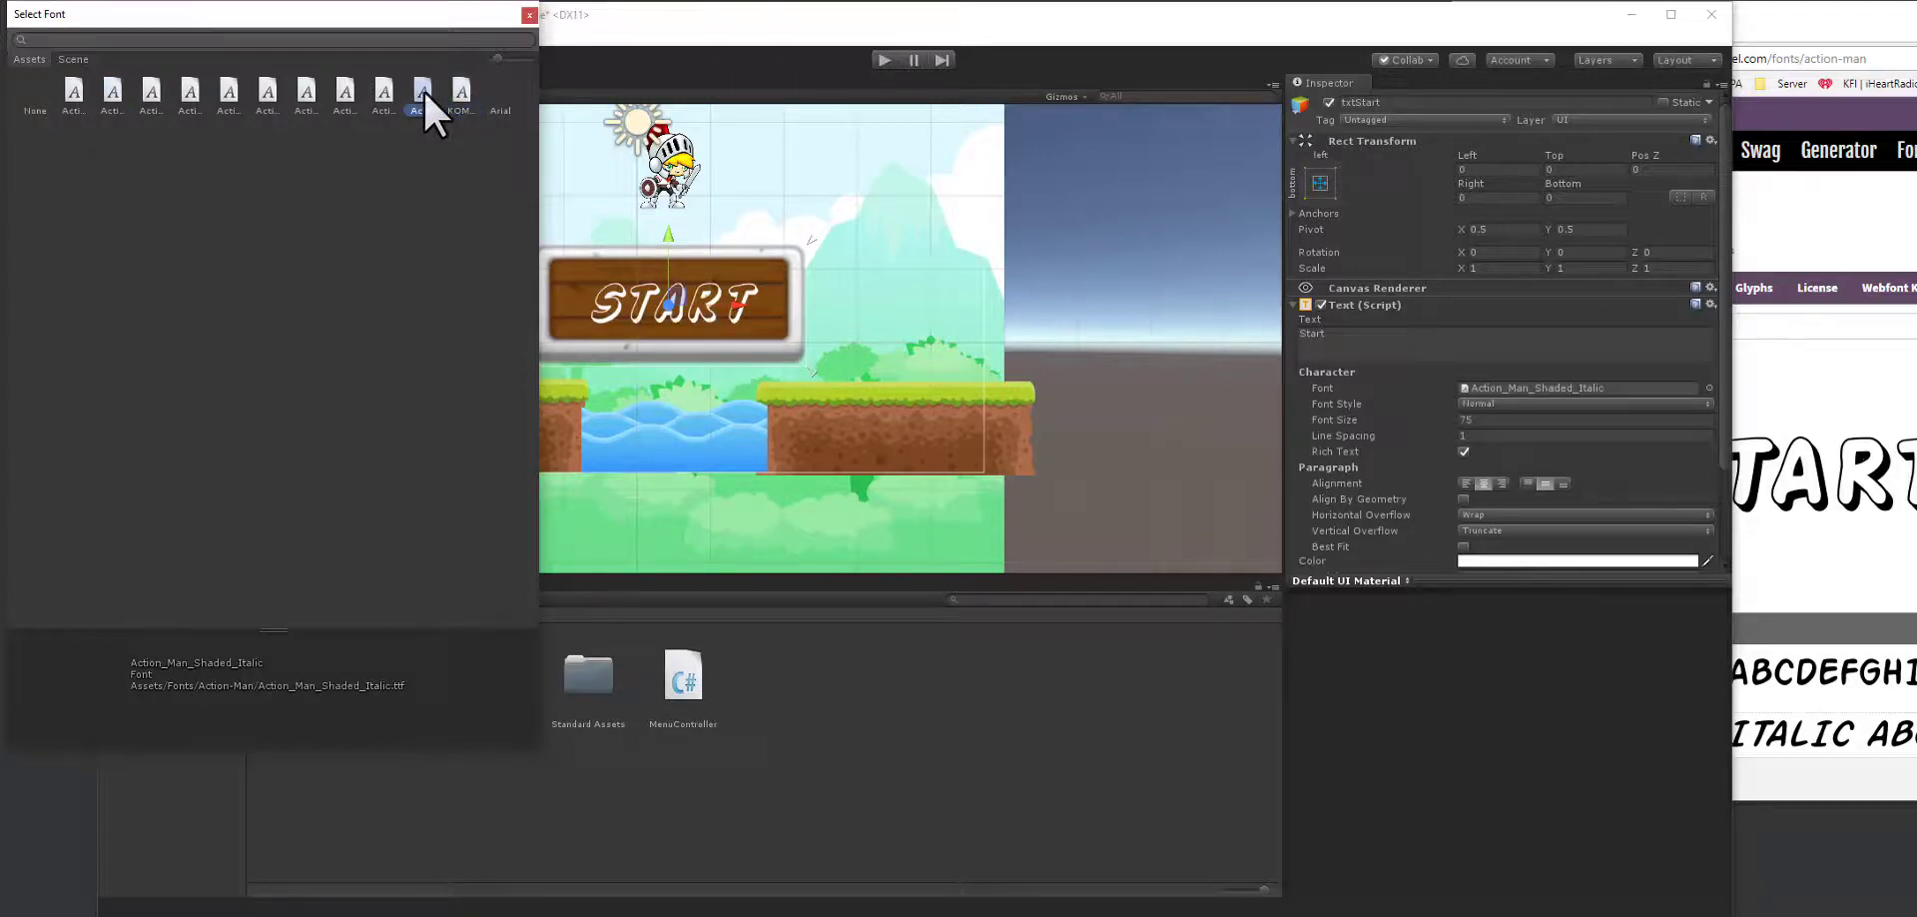
click(457, 92)
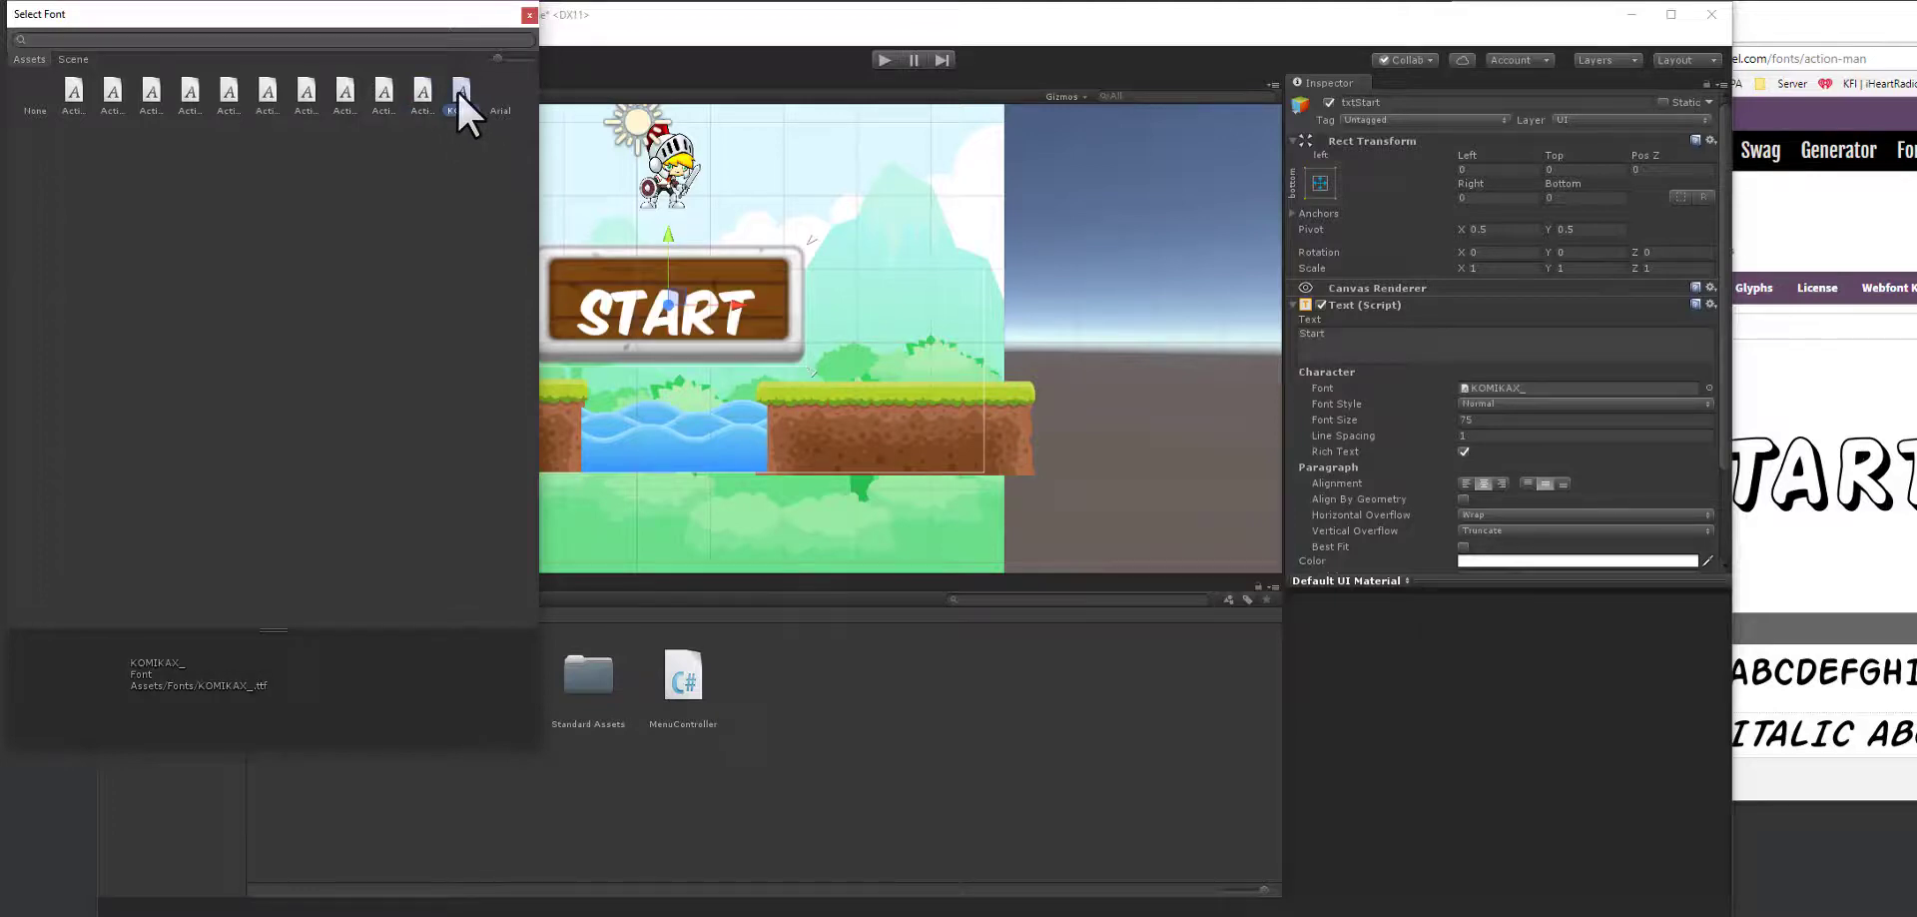
click(528, 15)
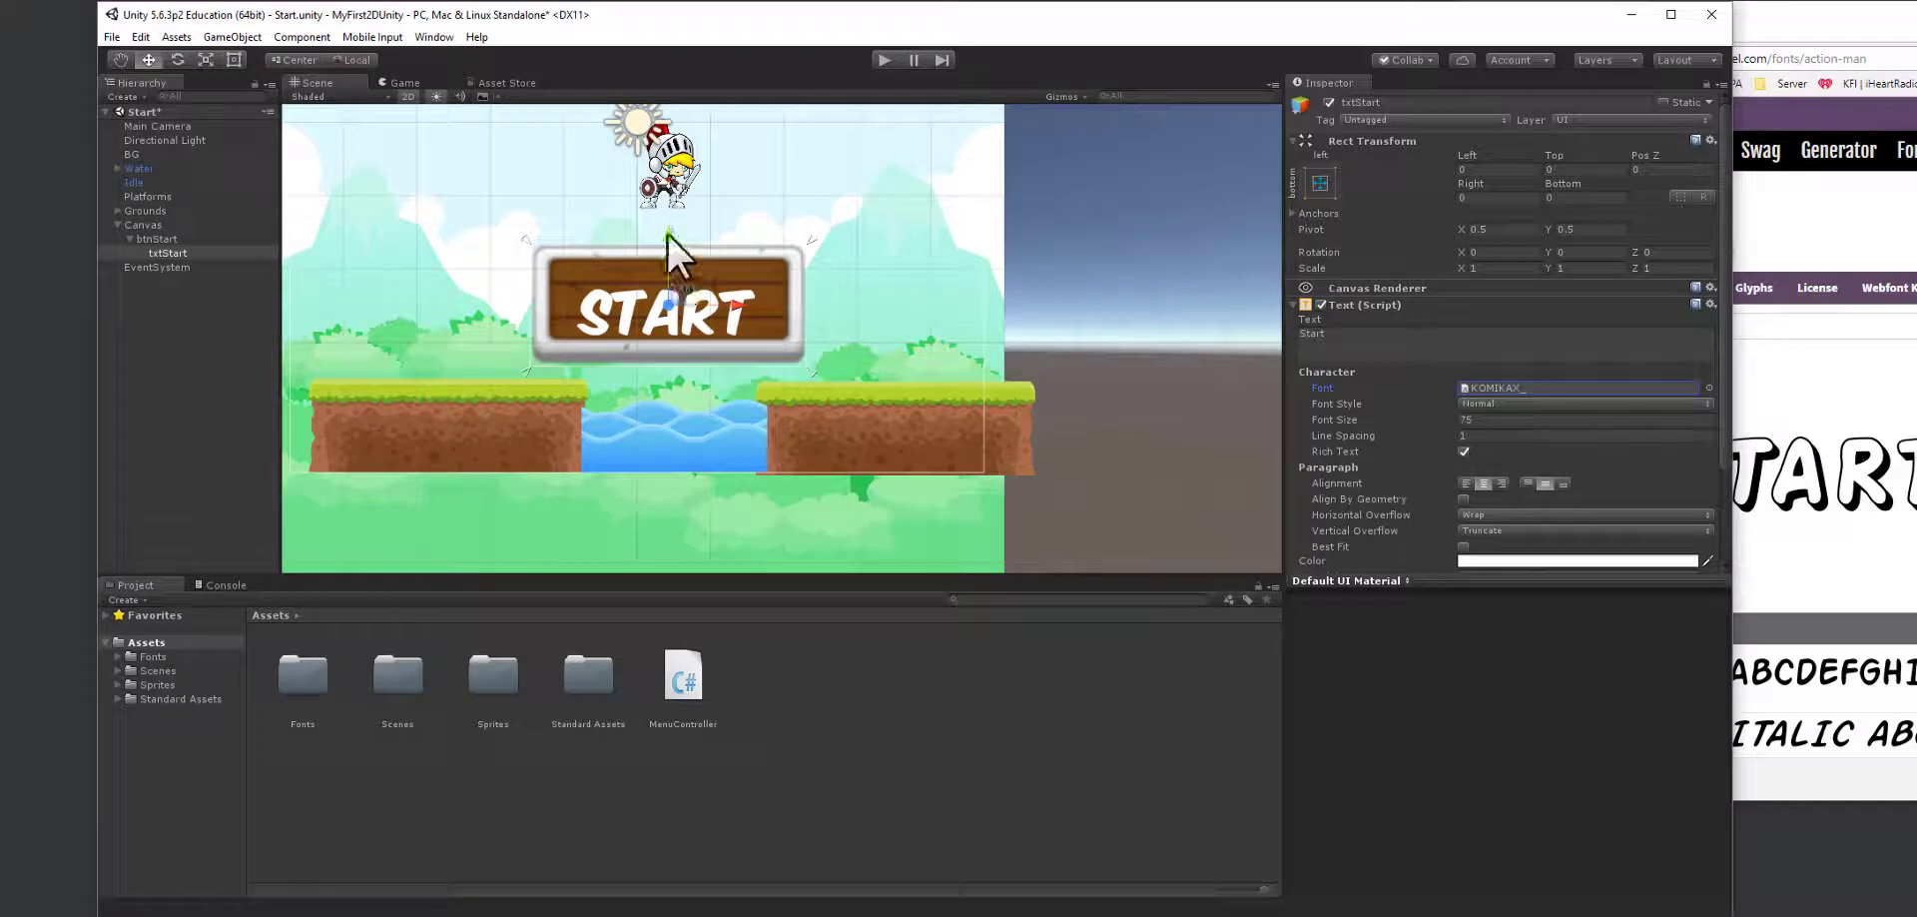
- Enable Align By Geometry for txtStart and shift the text vertically so it sits centred on the wooden button
drag(669, 232, 673, 217)
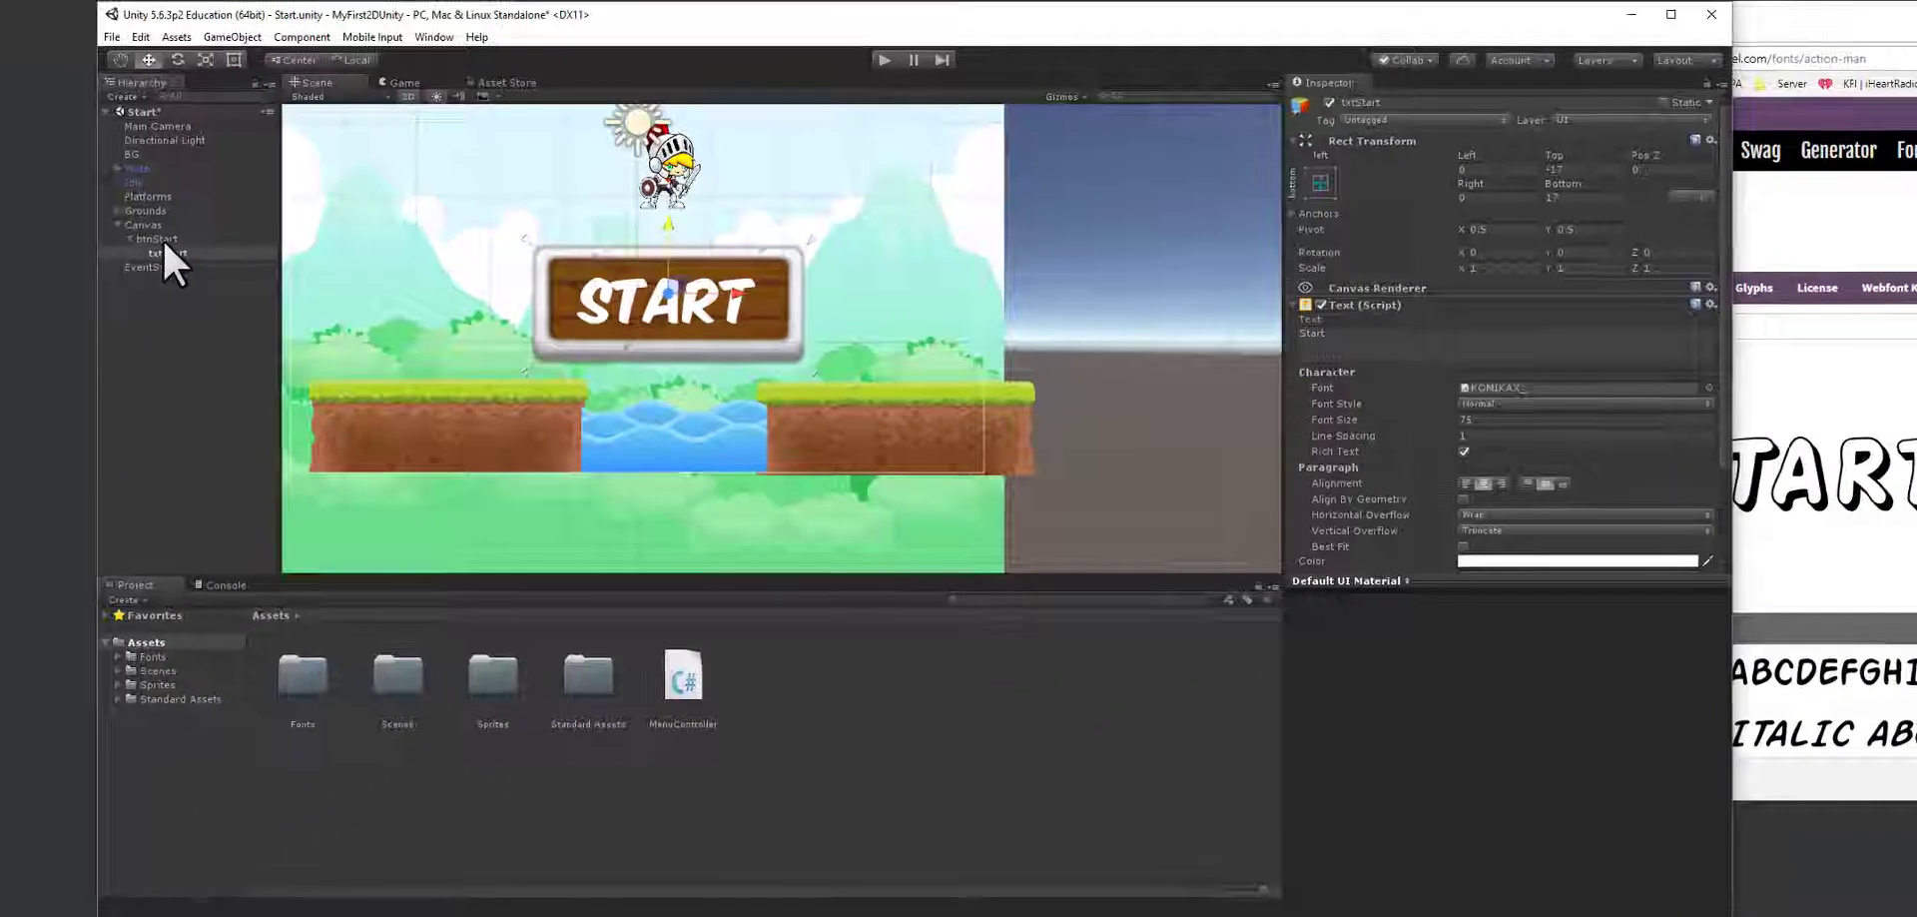
scroll(1550, 392, down, 3)
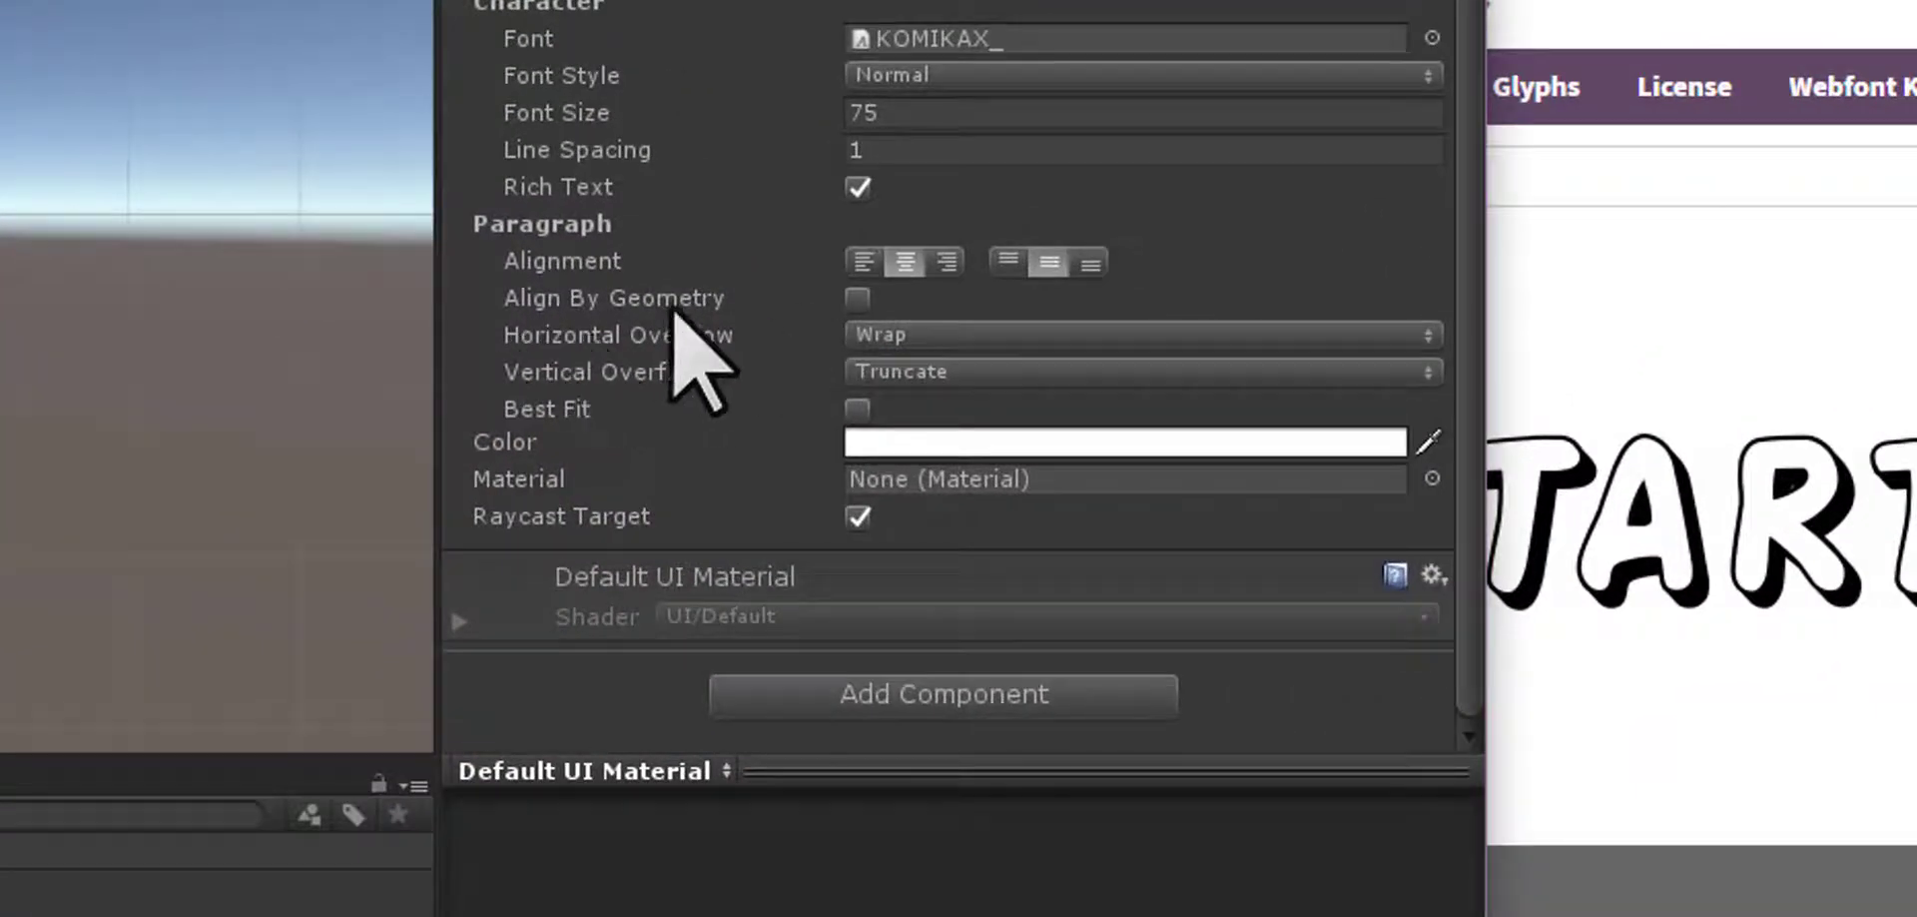
click(857, 297)
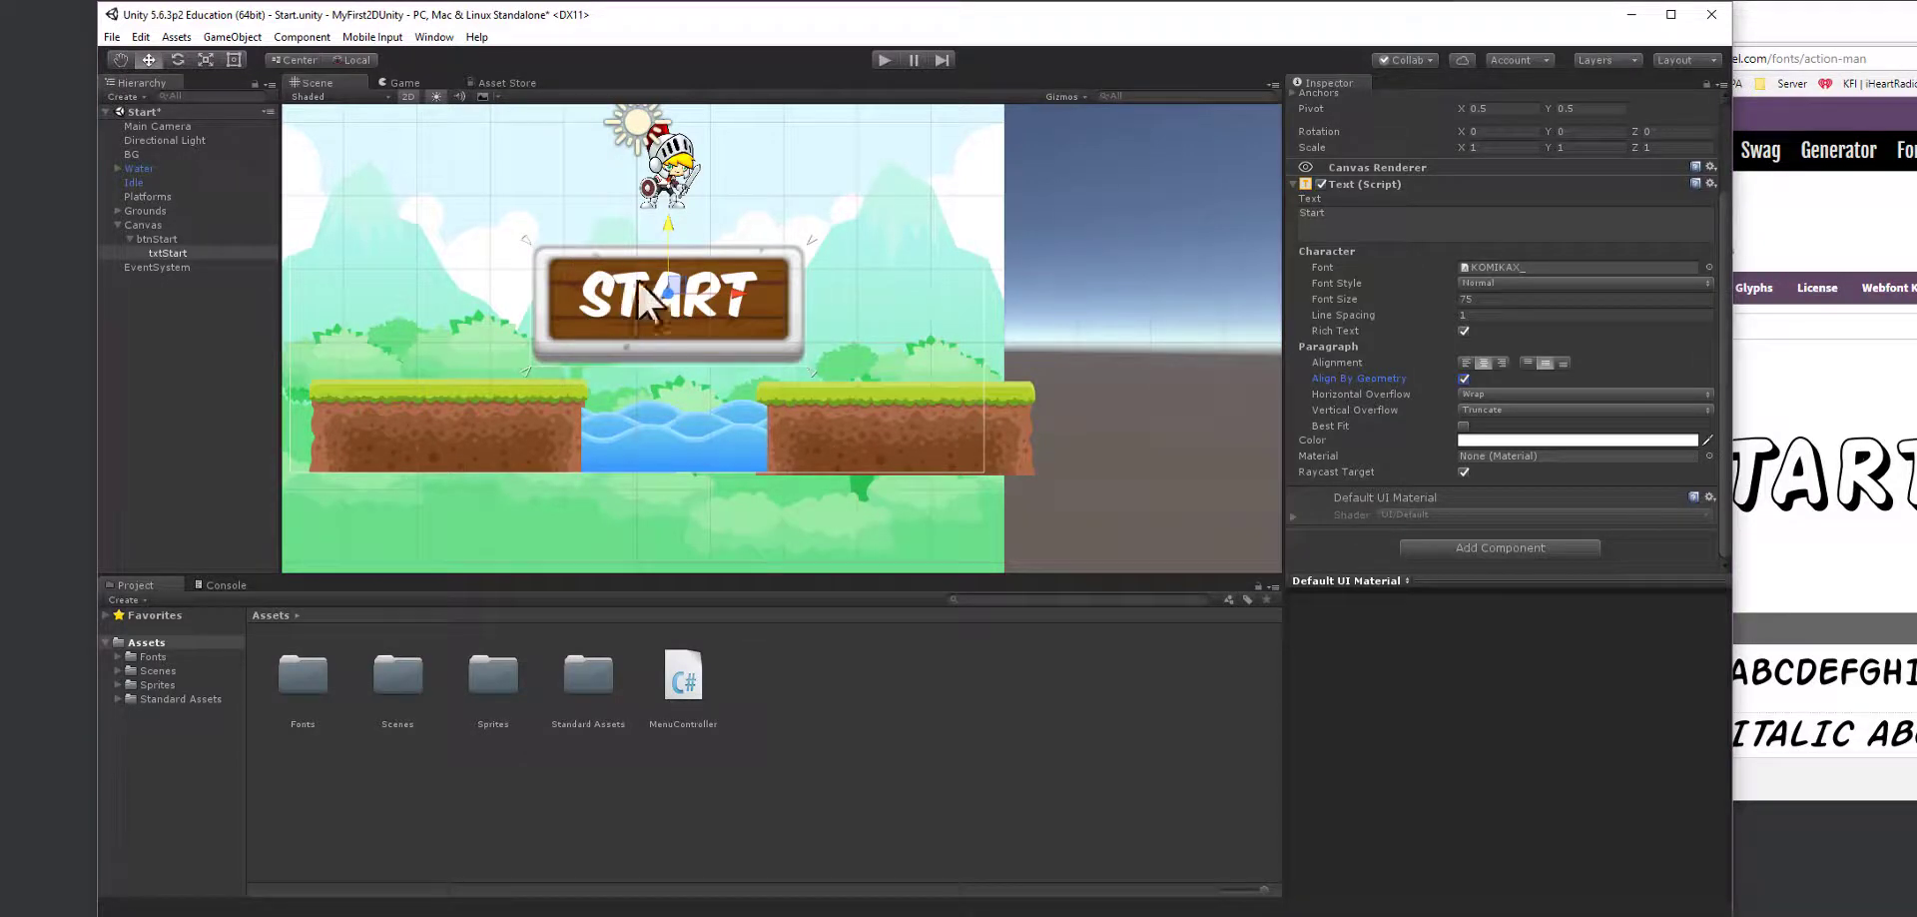
drag(666, 223, 673, 226)
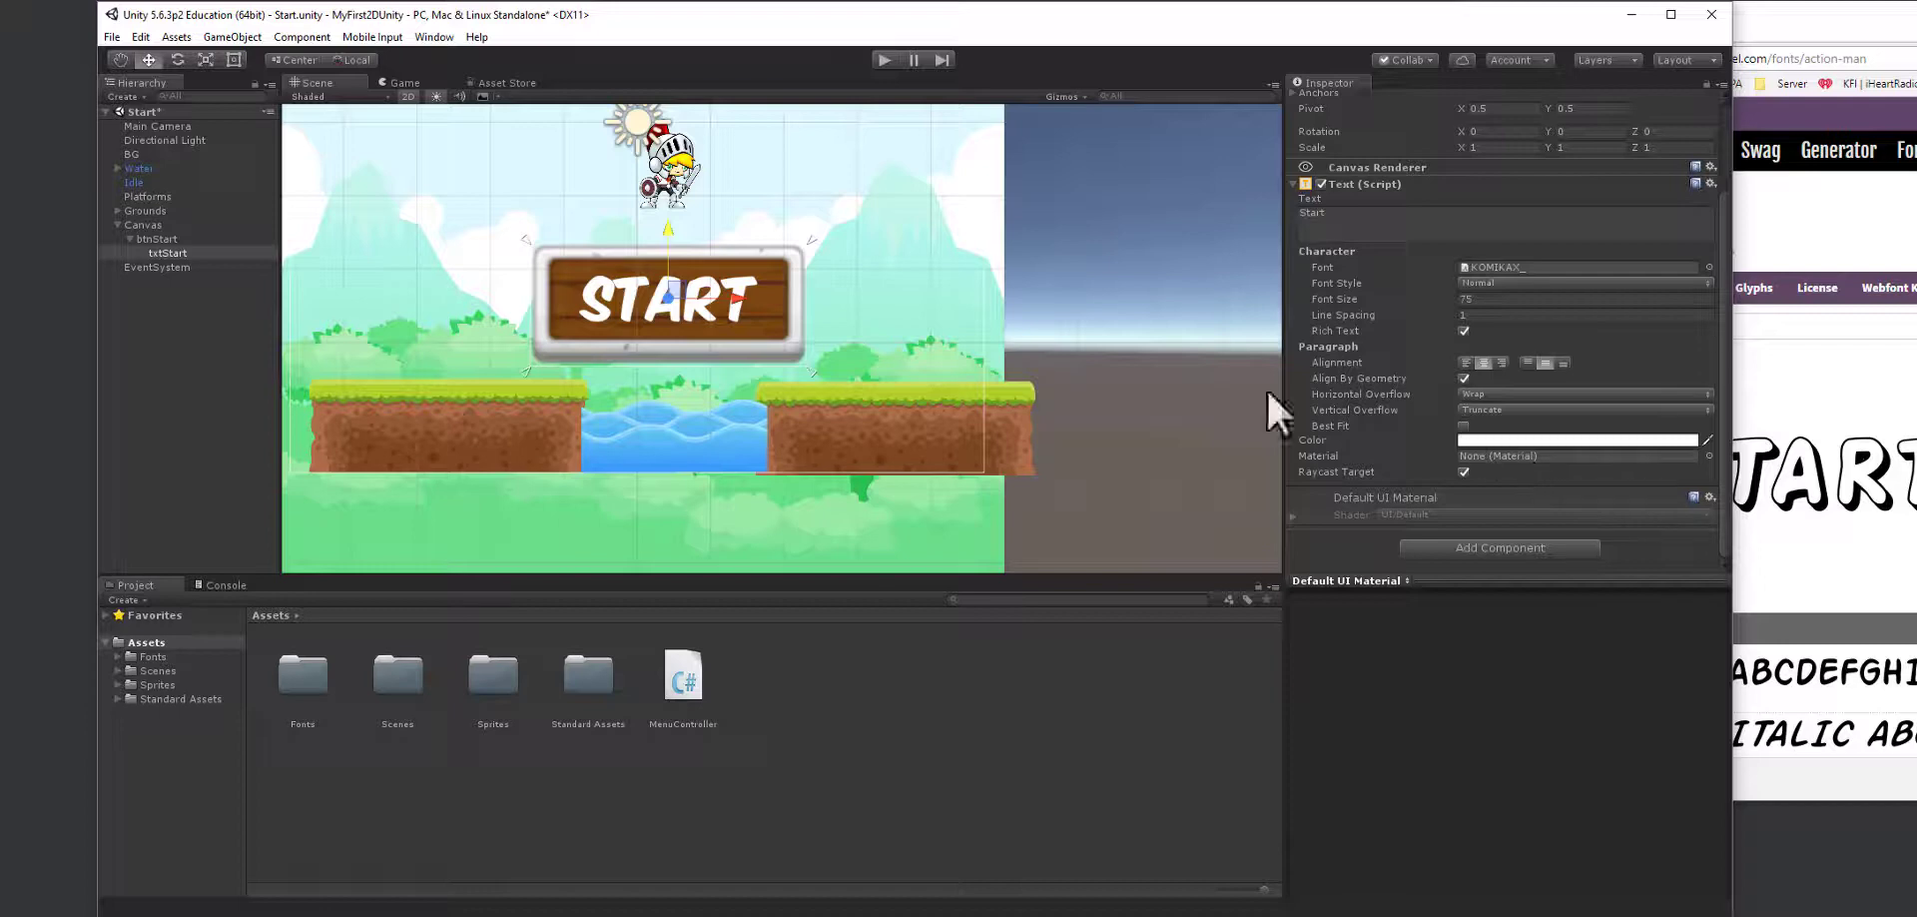
- Scale btnStart down to about 0.5 uniformly, and reduce its Y scale slightly further to about 0.47
click(140, 239)
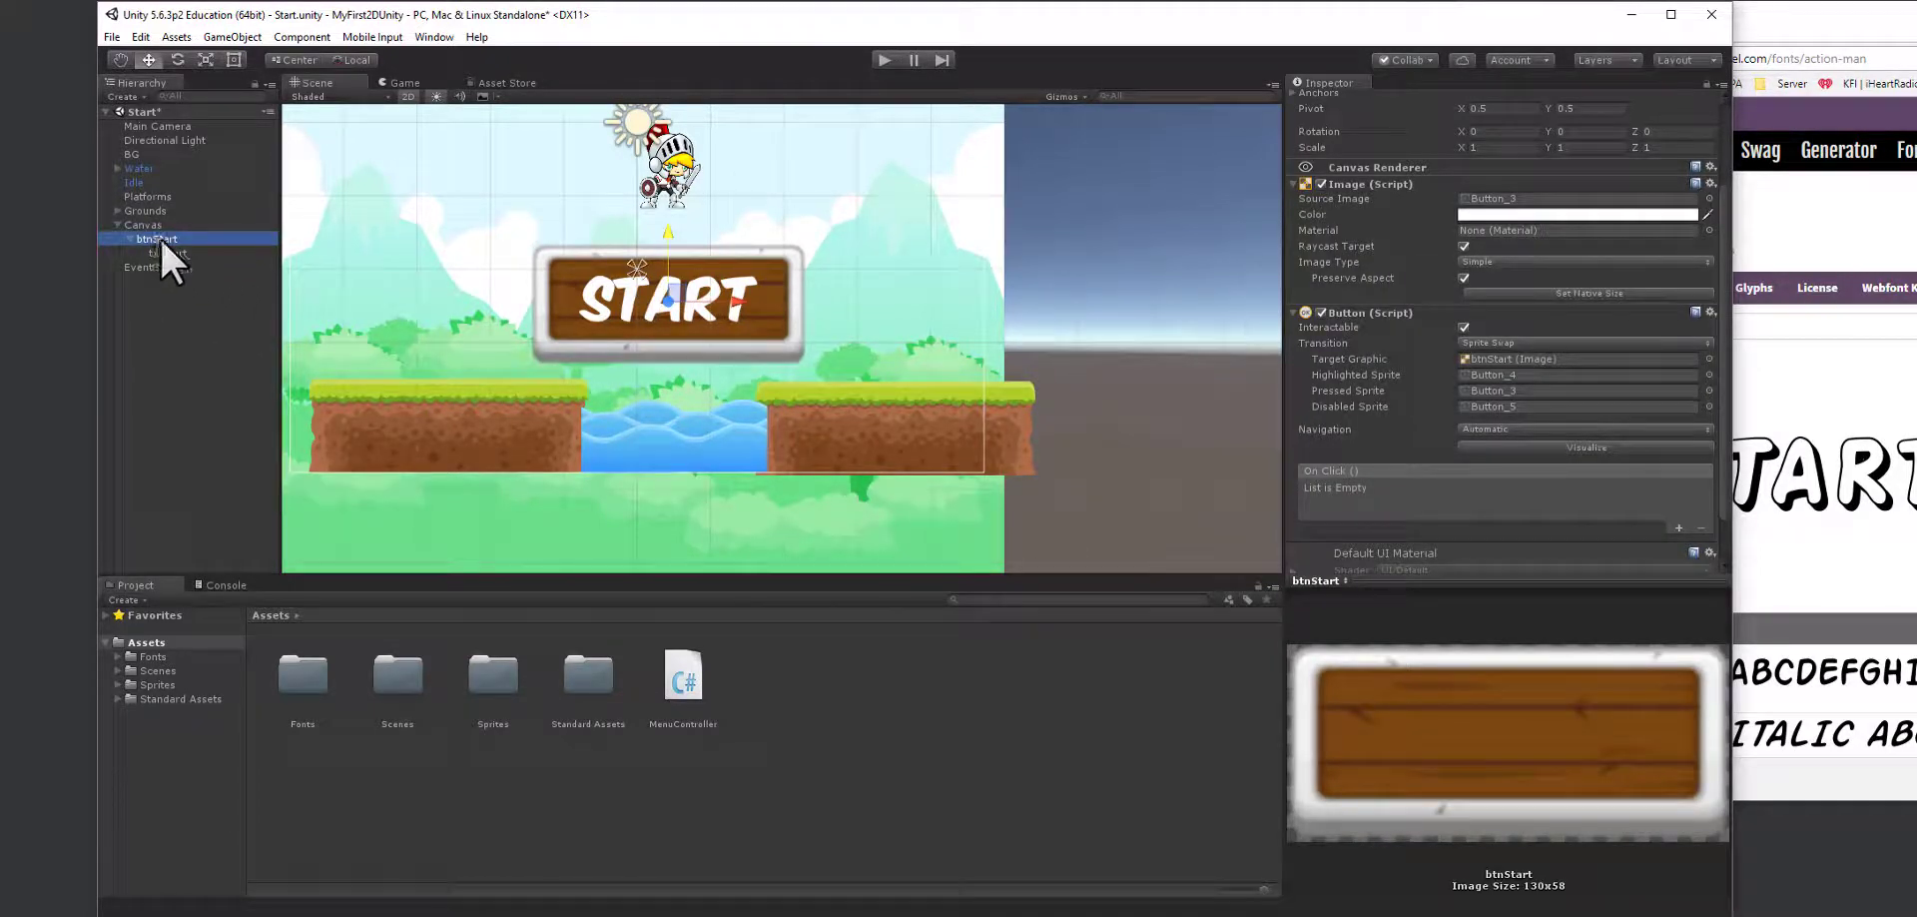
key(e)
key(r)
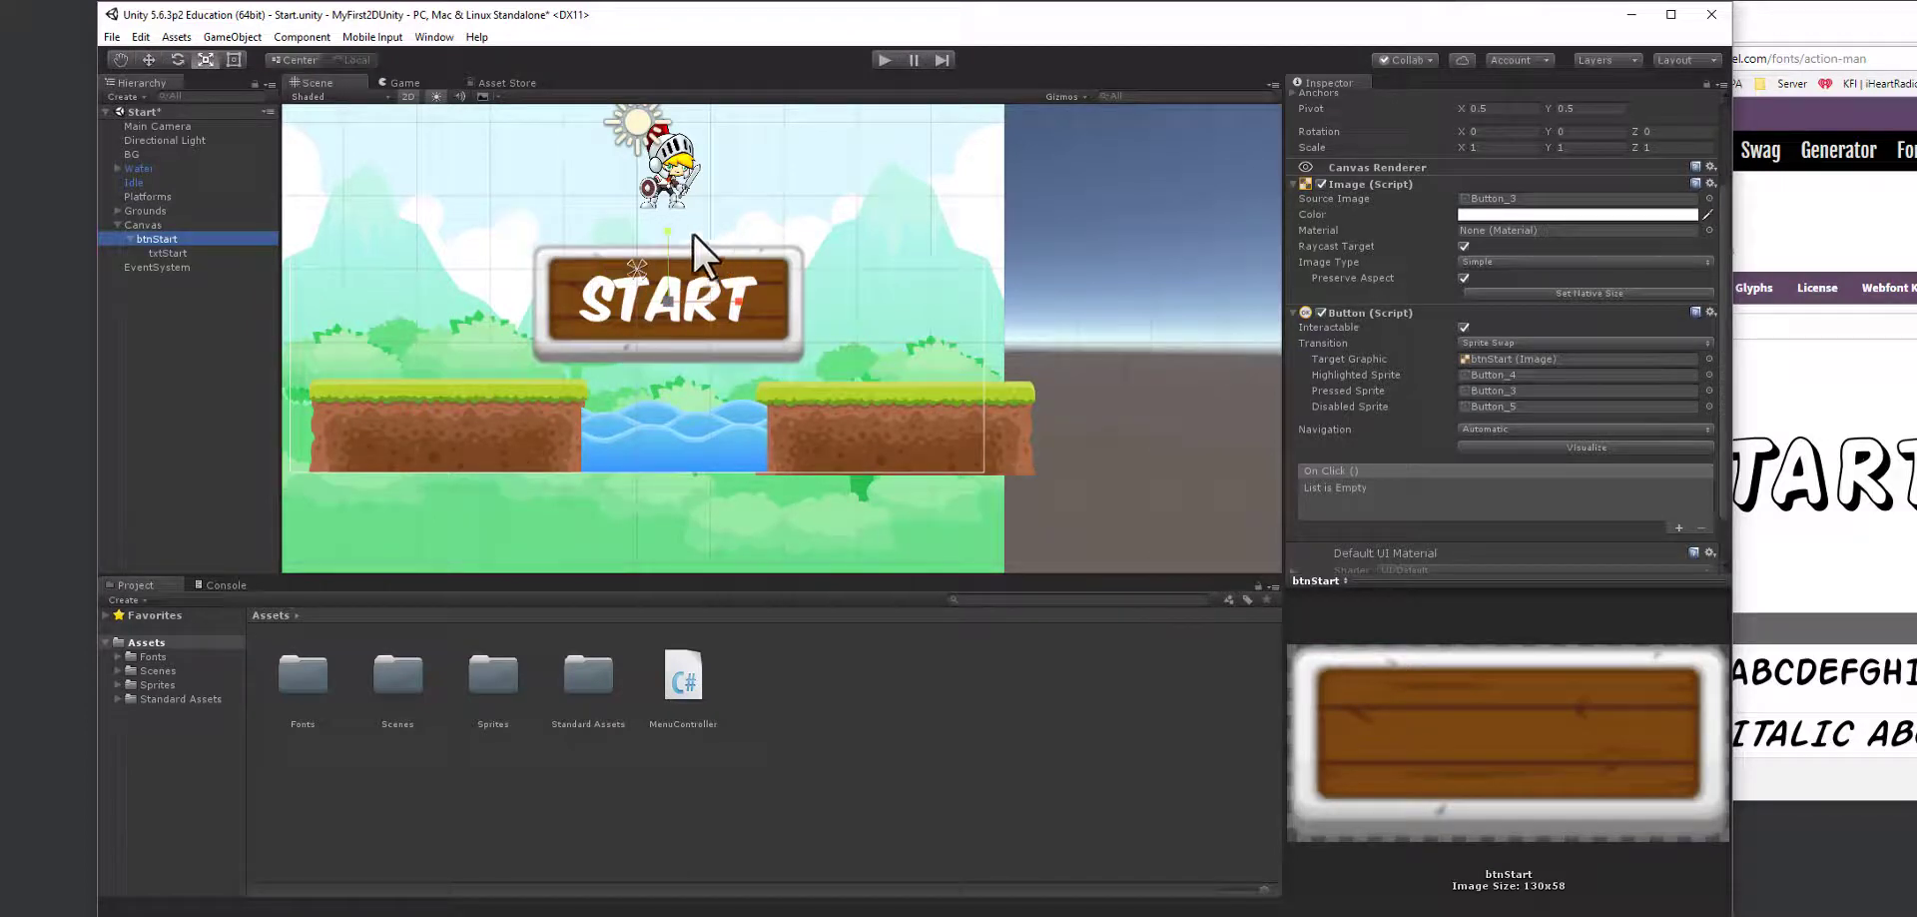
drag(667, 296, 500, 334)
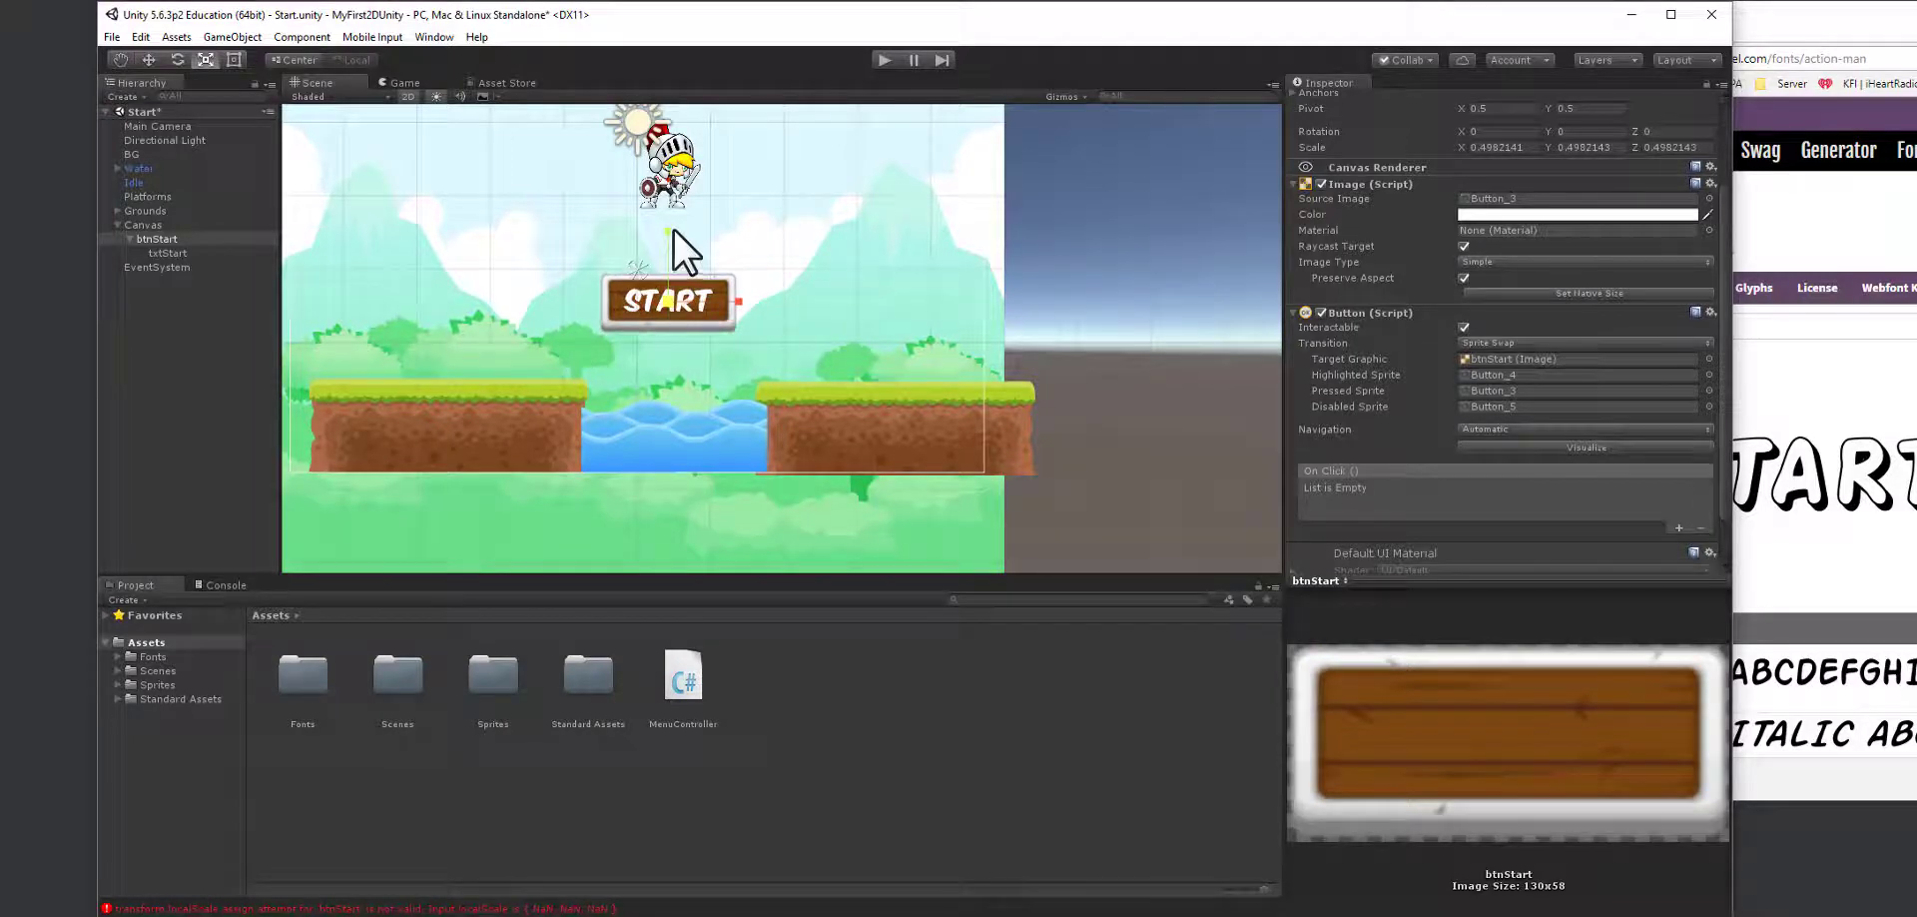
drag(669, 228, 671, 234)
- Move btnStart slightly lower in the scene, between the knight and the water, and collapse it in the hierarchy
scroll(797, 319, down, 2)
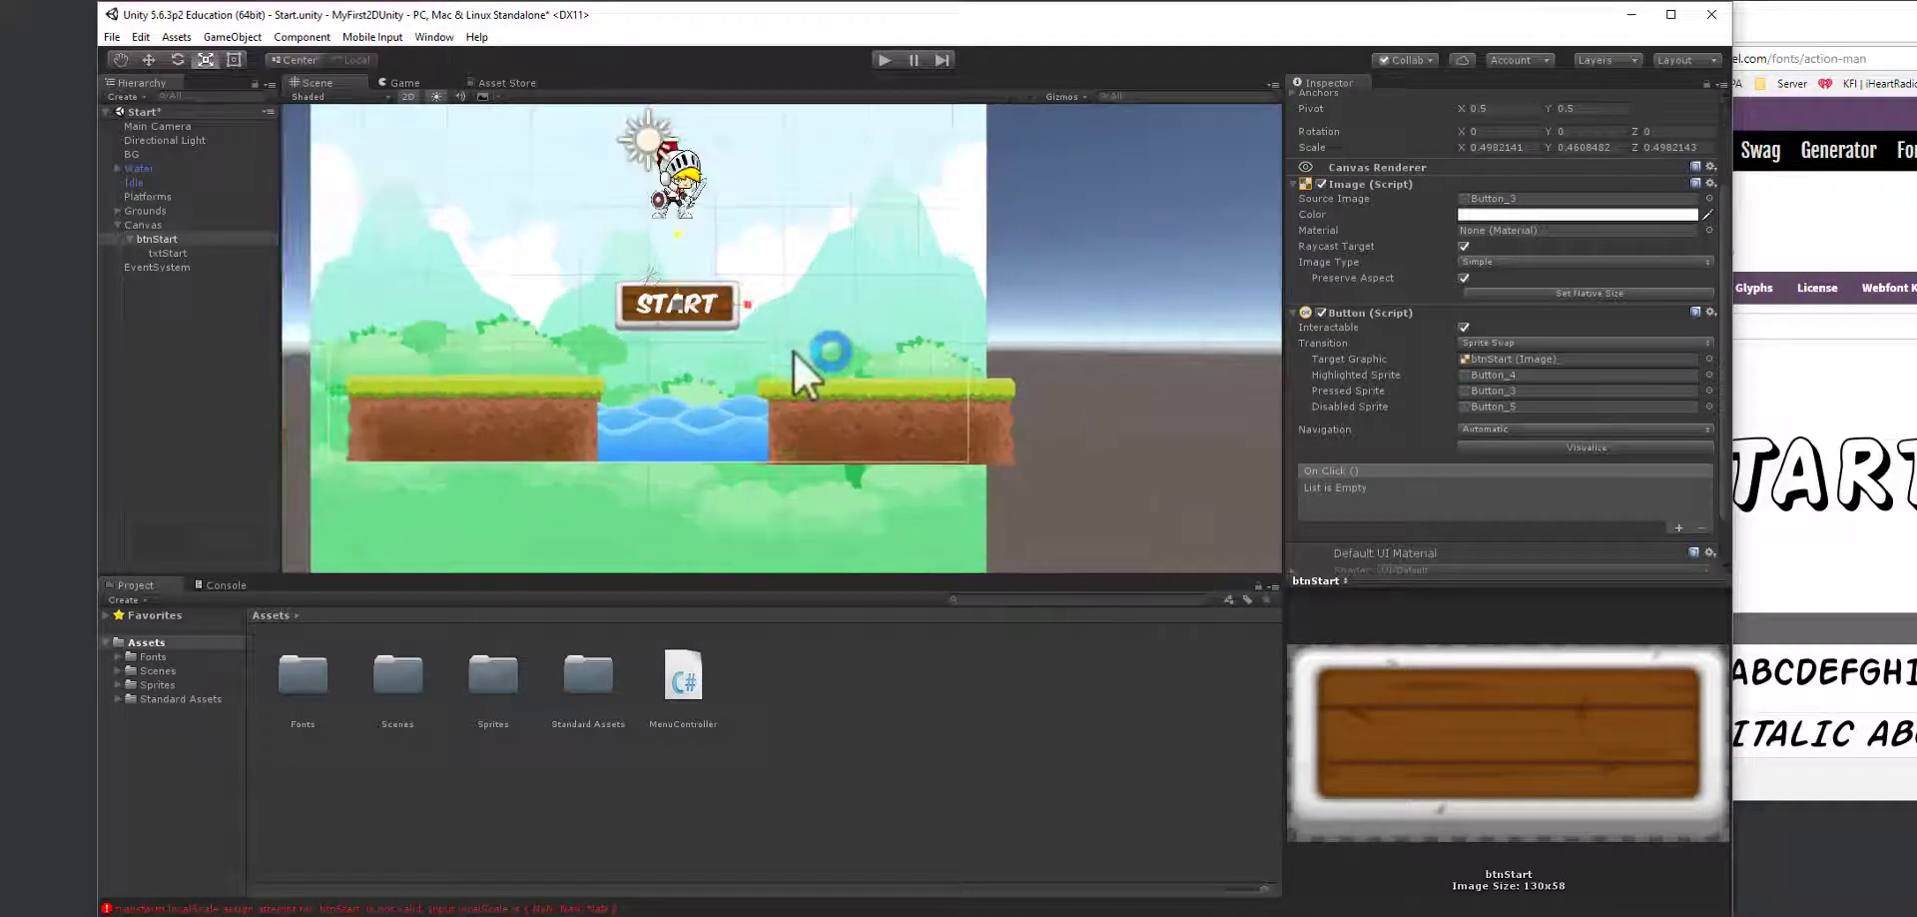
key(w)
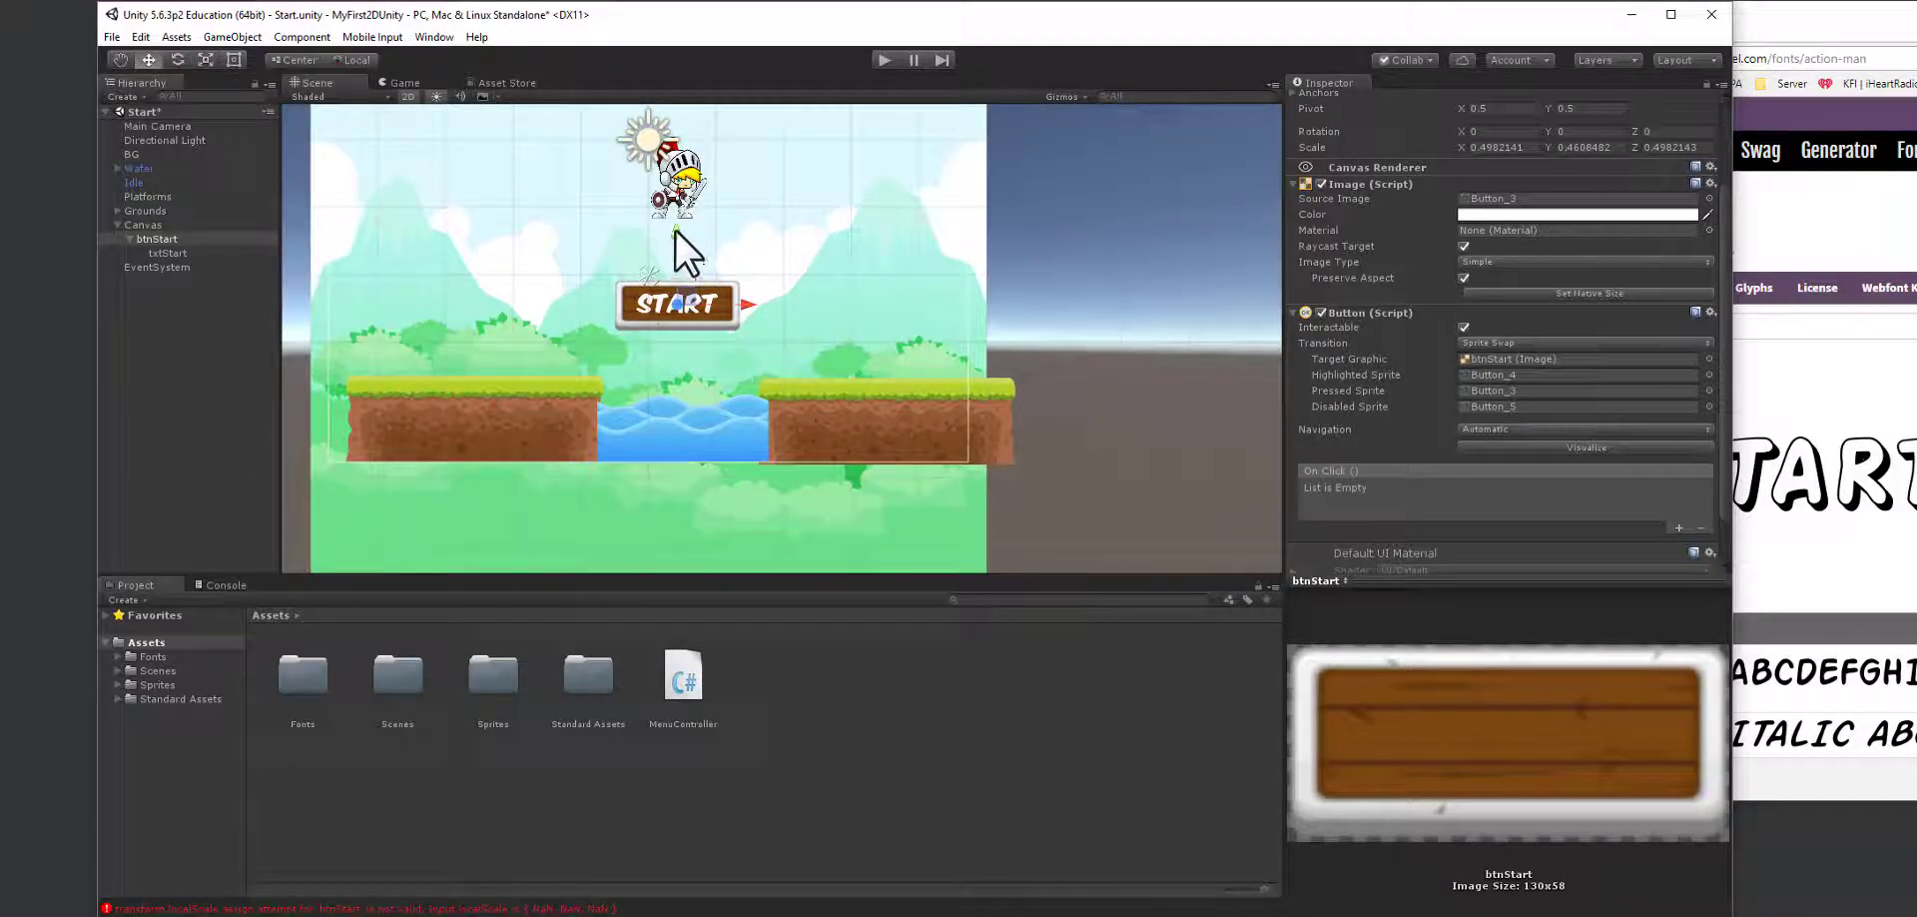
mouse_move(675, 230)
mouse_down()
mouse_move(664, 295)
mouse_move(669, 240)
mouse_up()
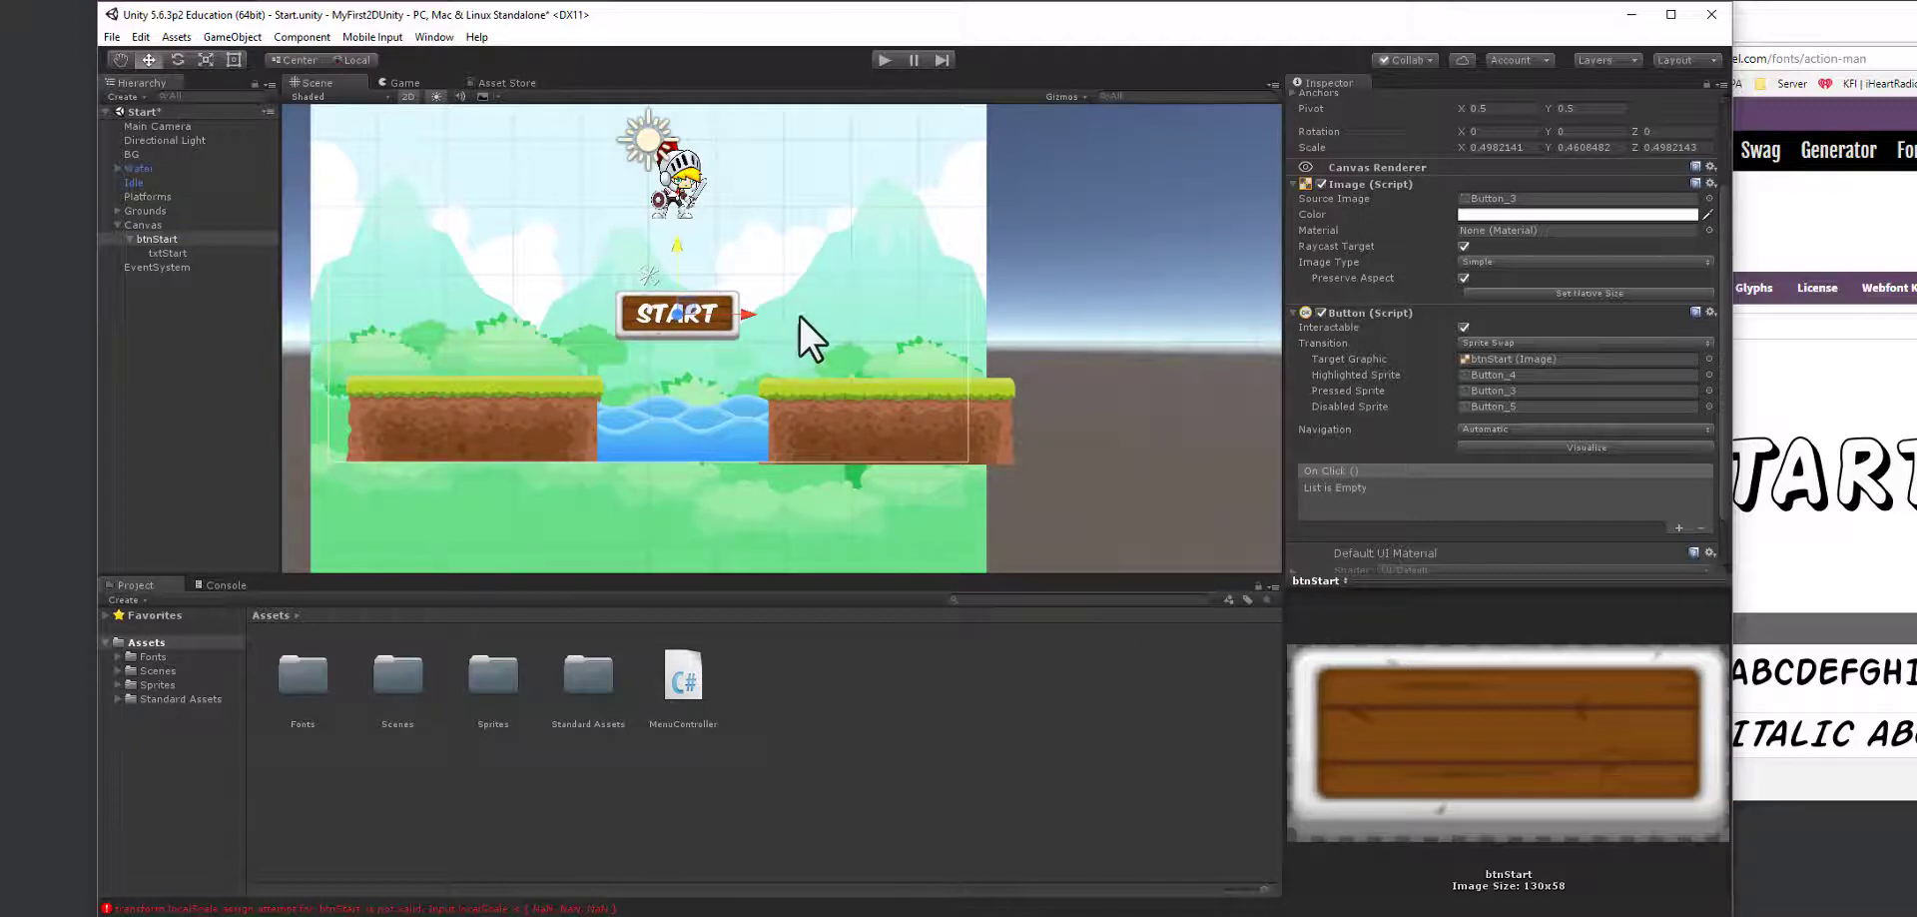
scroll(889, 349, down, 2)
scroll(887, 345, up, 3)
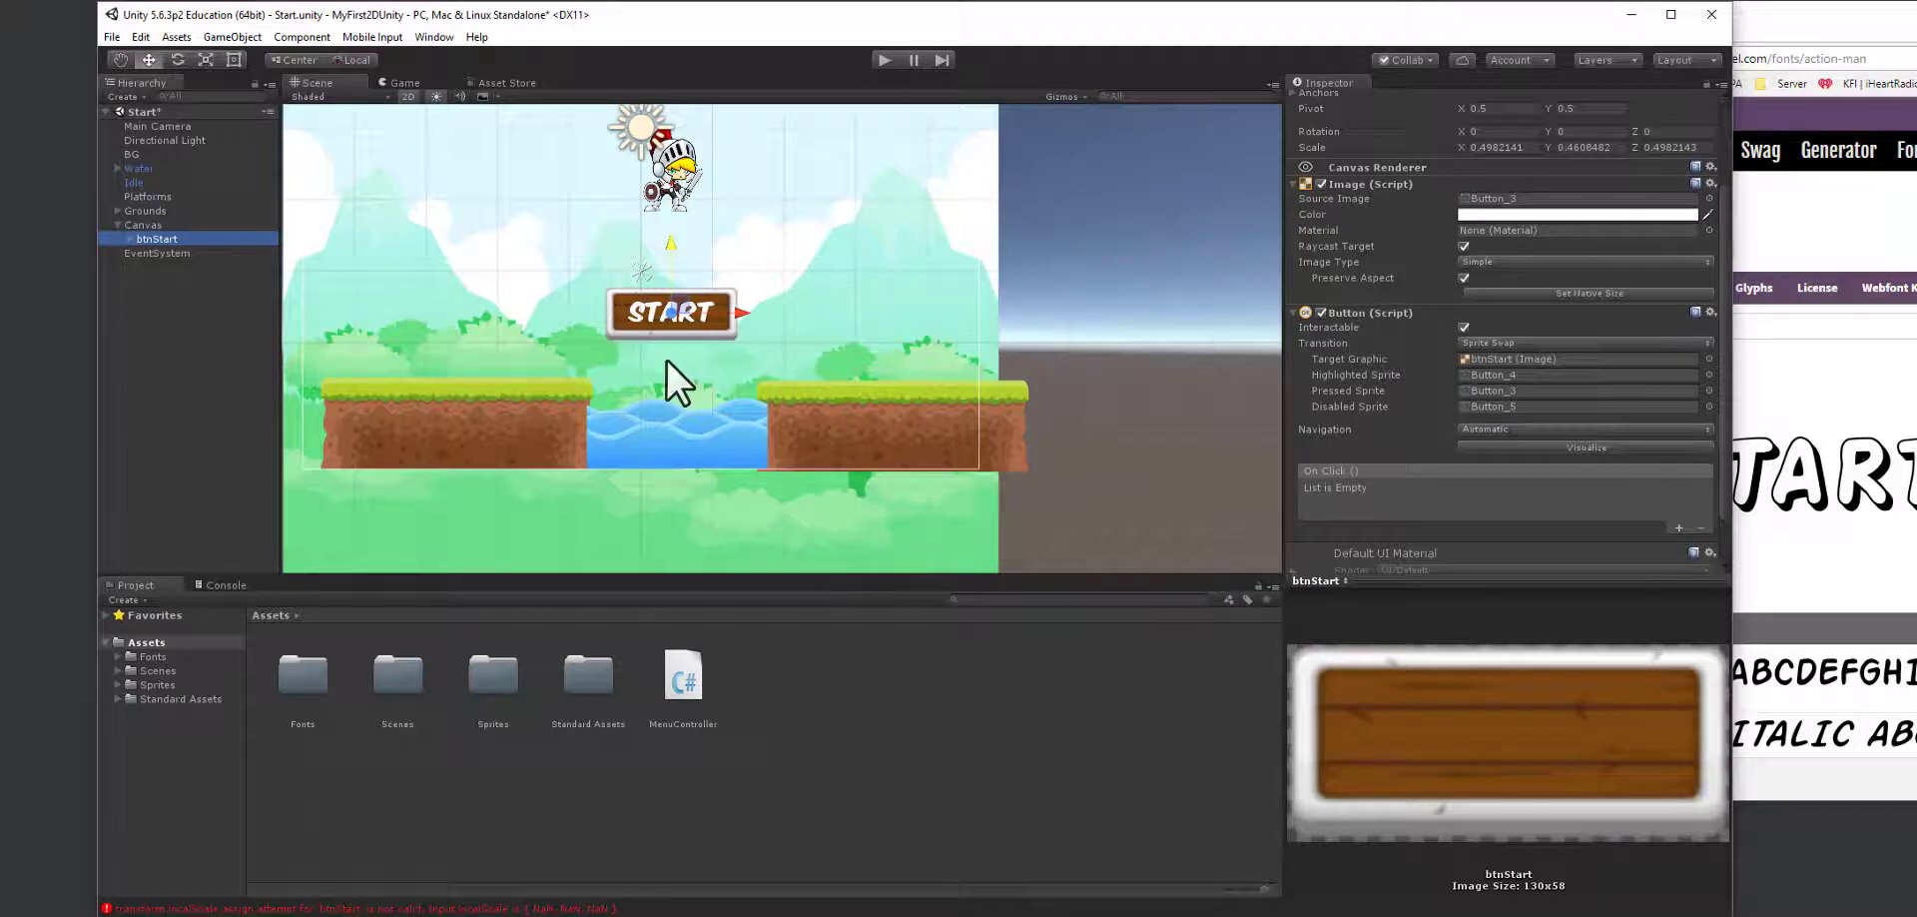
scroll(715, 309, down, 1)
scroll(709, 315, down, 1)
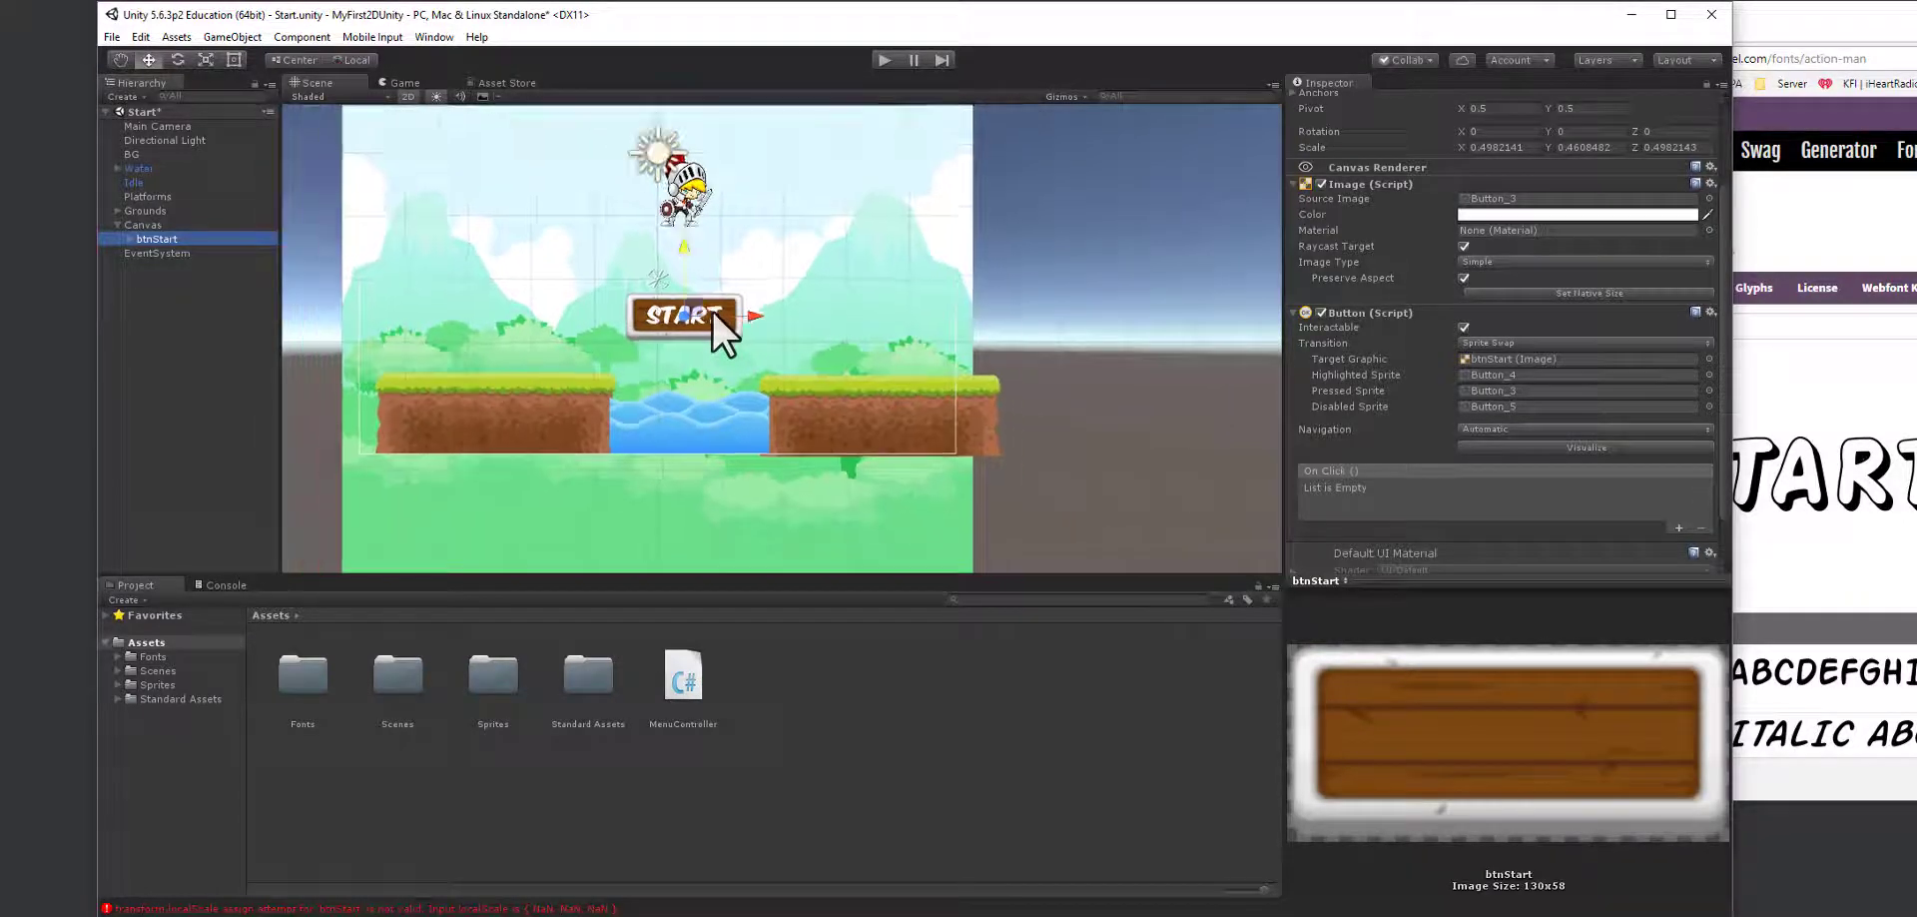